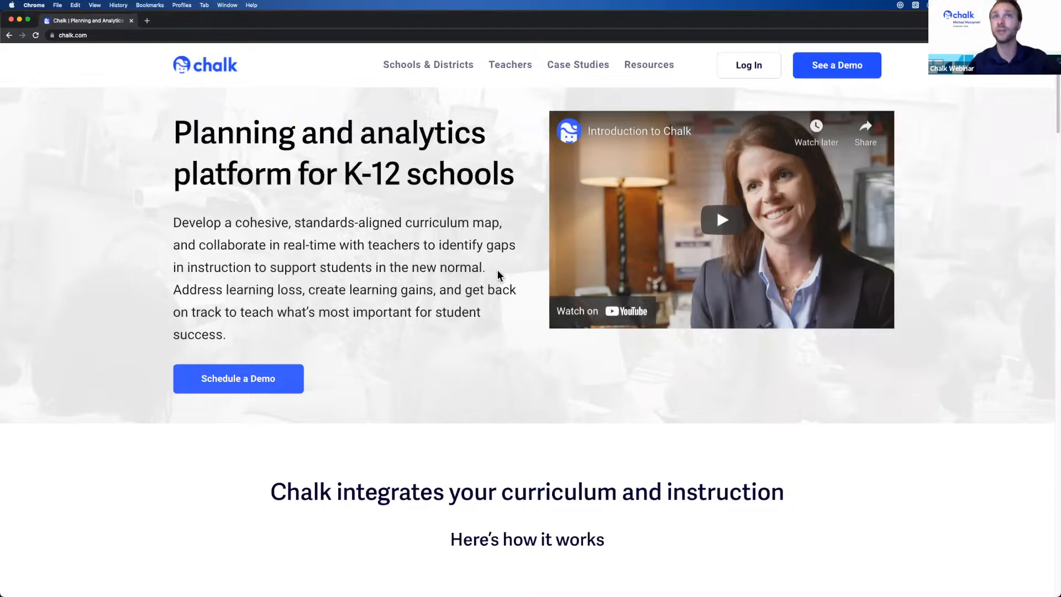
# - Go to the Teachers Planboard page at chalk.com/planboard
pyautogui.scroll(-1, 478, 272)
pyautogui.scroll(1, 216, 214)
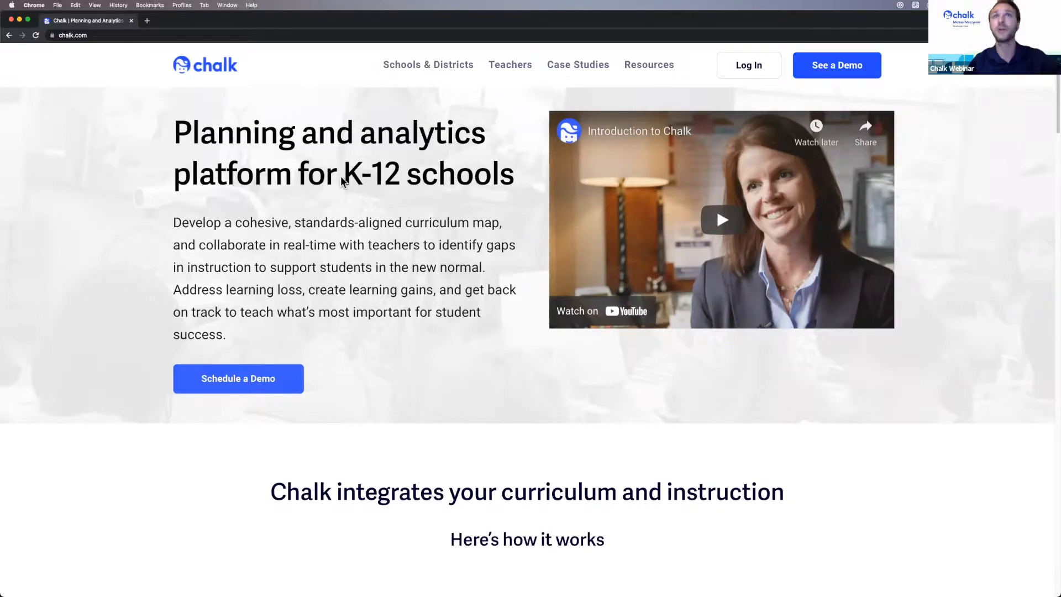
pyautogui.click(512, 66)
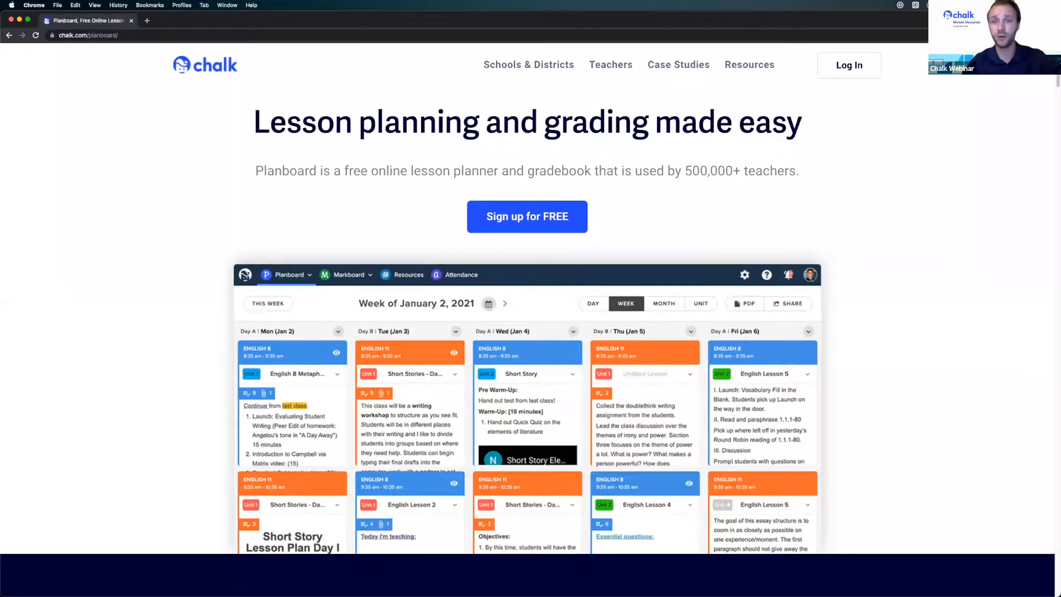
# - Scroll down past the planner screenshot to the Streamline and Track towards standards sections
pyautogui.scroll(-1, 510, 375)
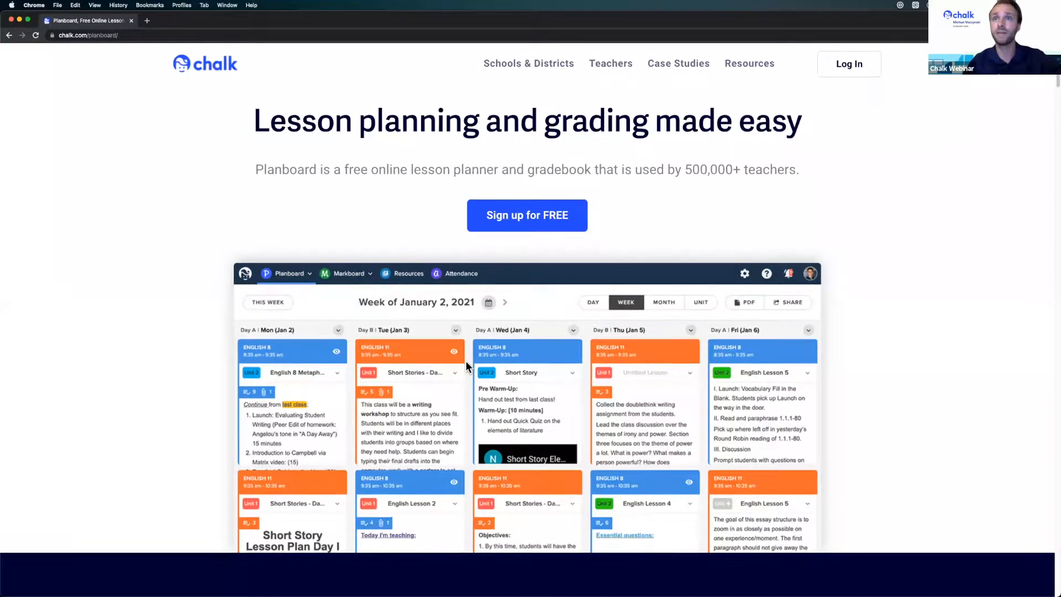
pyautogui.scroll(-10, 488, 372)
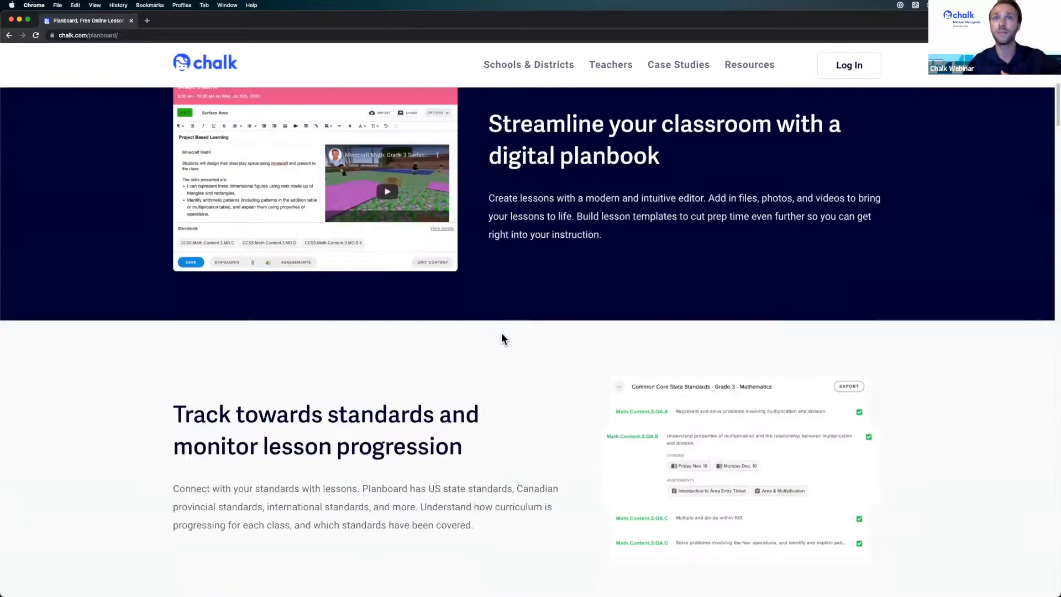
pyautogui.scroll(-2, 248, 339)
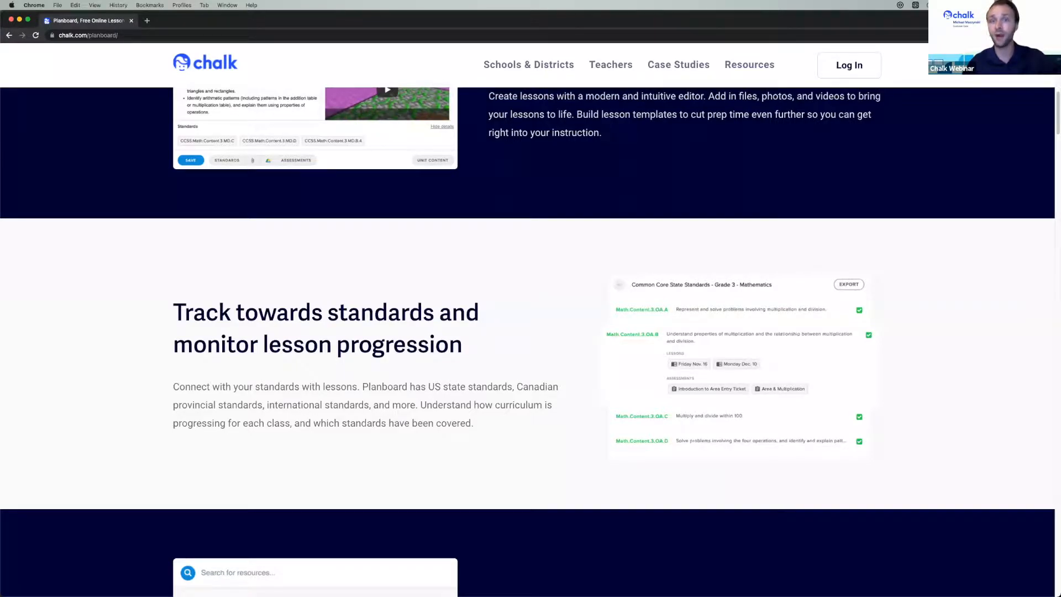
# - Scroll further down to the 'Share your lessons with colleagues' section
pyautogui.scroll(-3, 352, 354)
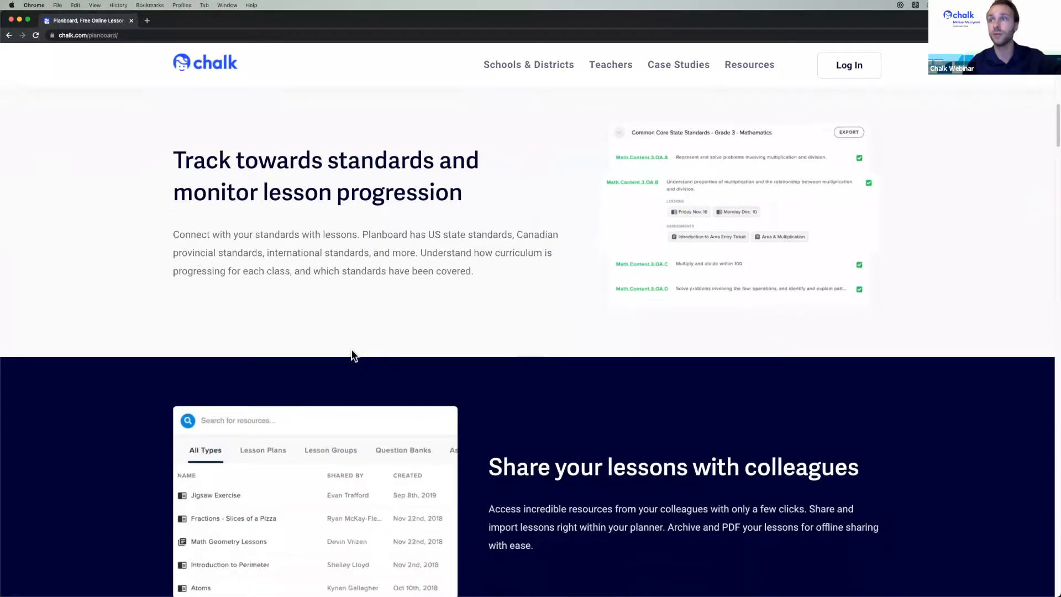
pyautogui.scroll(-2, 351, 354)
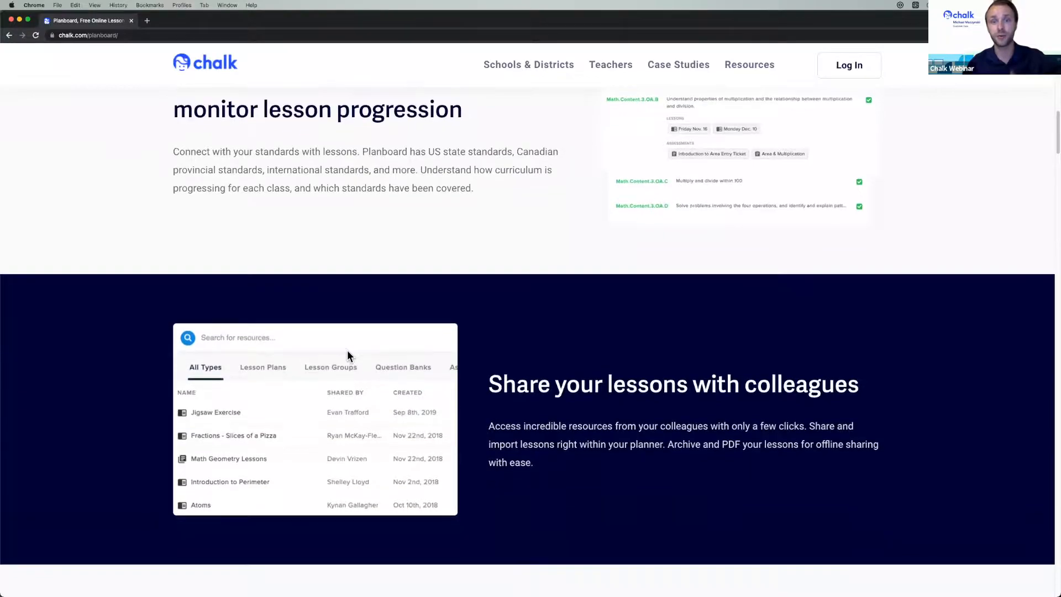
pyautogui.scroll(-2, 348, 354)
pyautogui.scroll(-1, 349, 354)
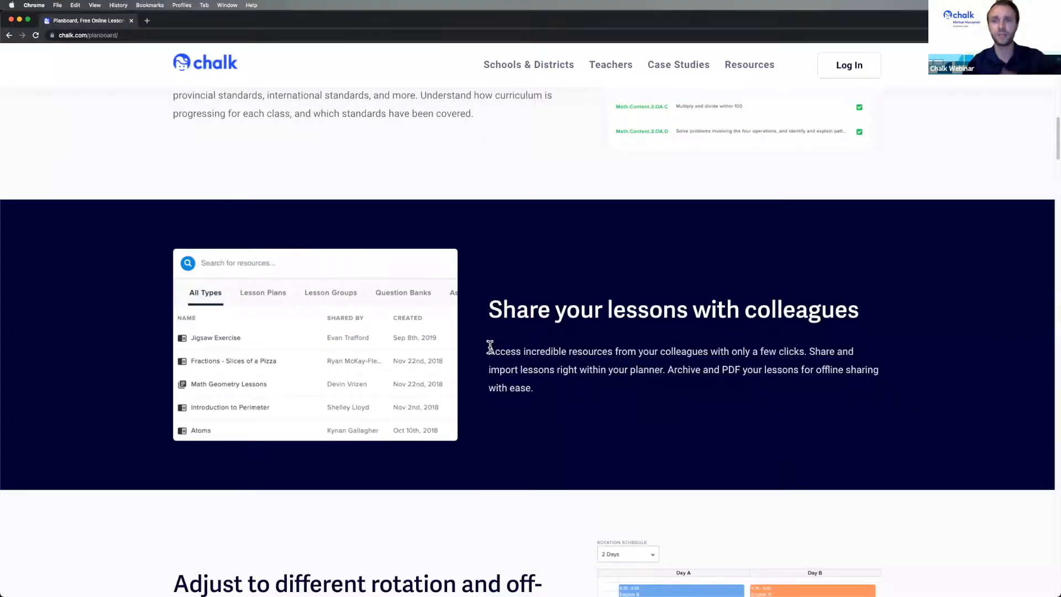
# - Scroll back up to the top of the Planboard page
pyautogui.scroll(4, 514, 342)
pyautogui.scroll(3, 516, 351)
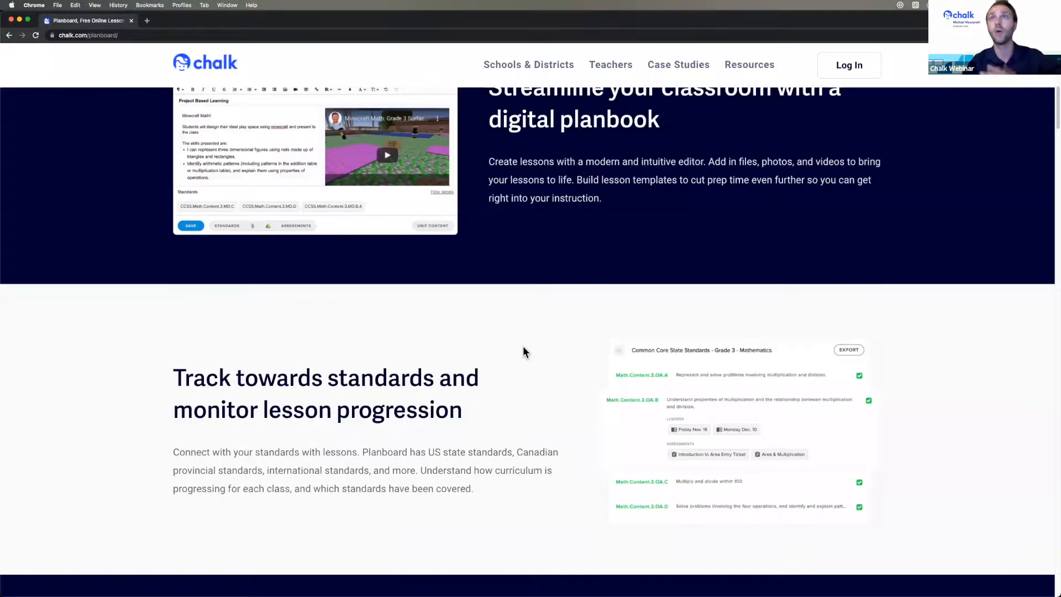
pyautogui.scroll(10, 524, 352)
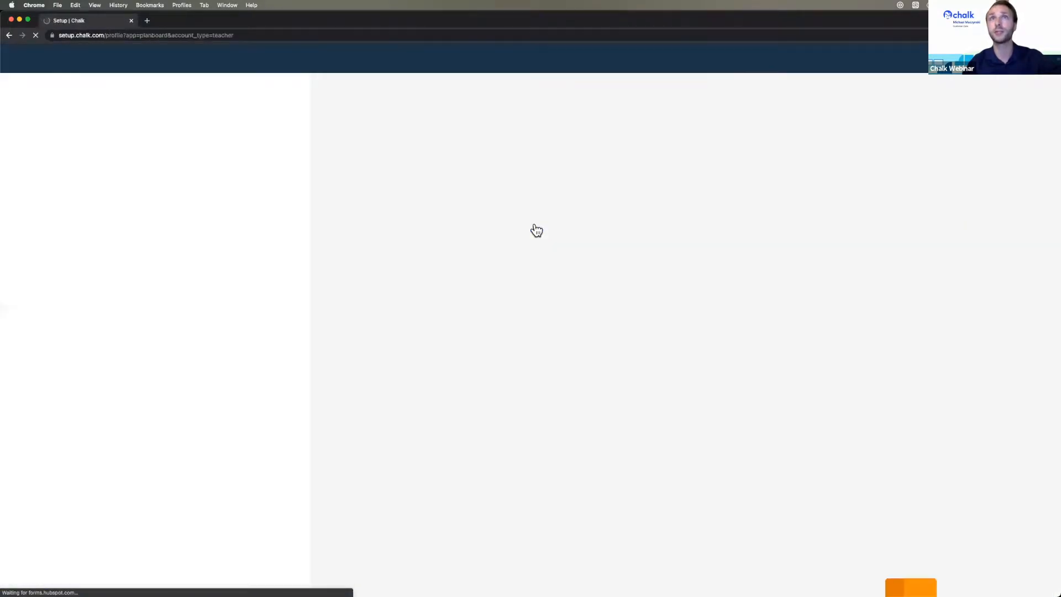
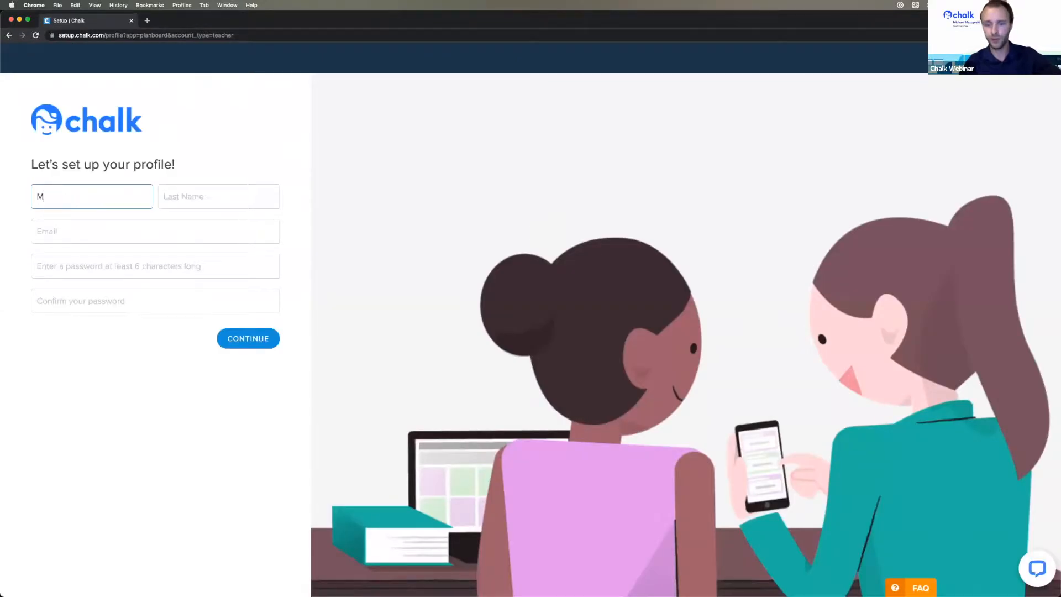
# - Enter the teacher's first and last name in the profile form
pyautogui.press('Tab')
# - Fill in the teacher's e-mail address, correcting the typos
pyautogui.press('Tab')
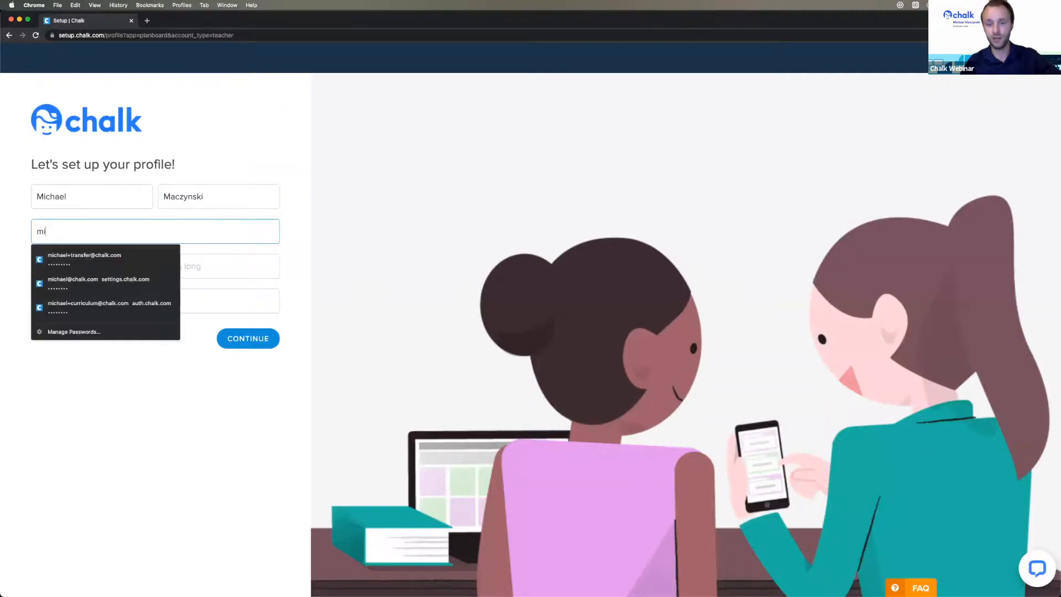
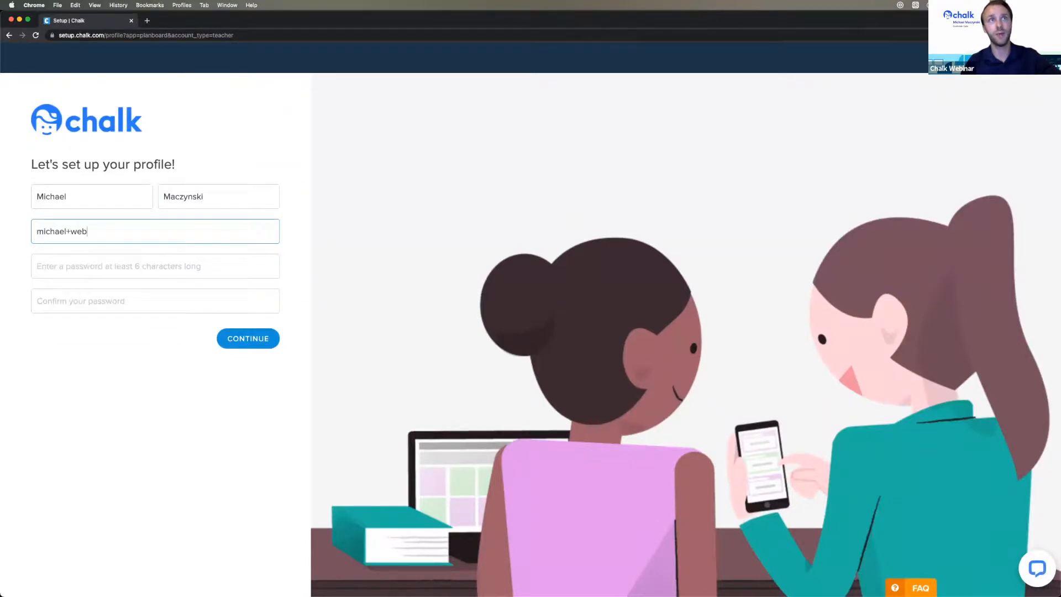
pyautogui.press('Tab')
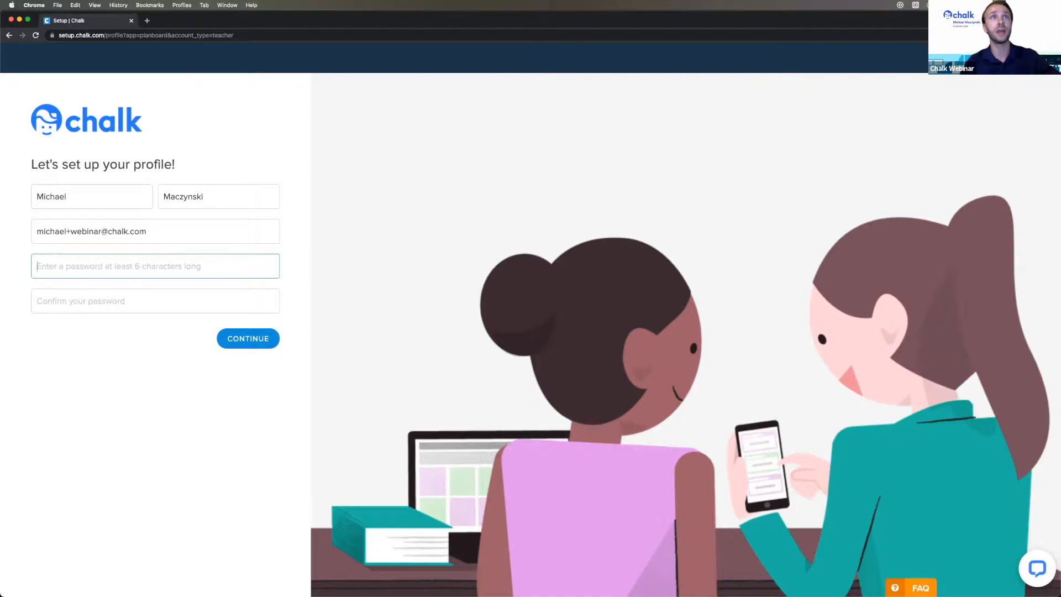
# - Type the account password and its confirmation
pyautogui.write('••••••••')
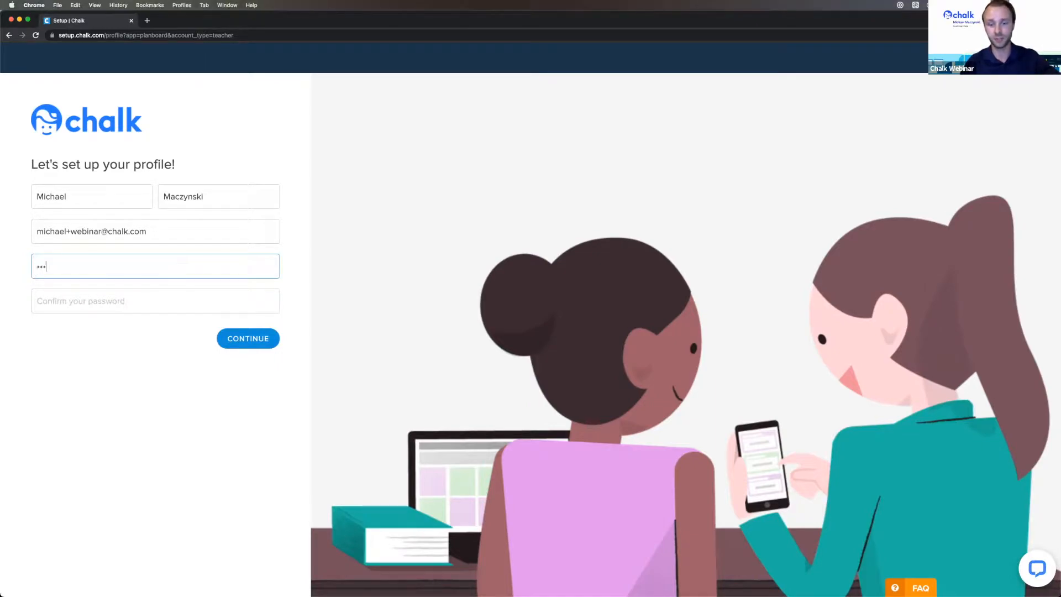
pyautogui.press('Tab')
pyautogui.write('••••••••')
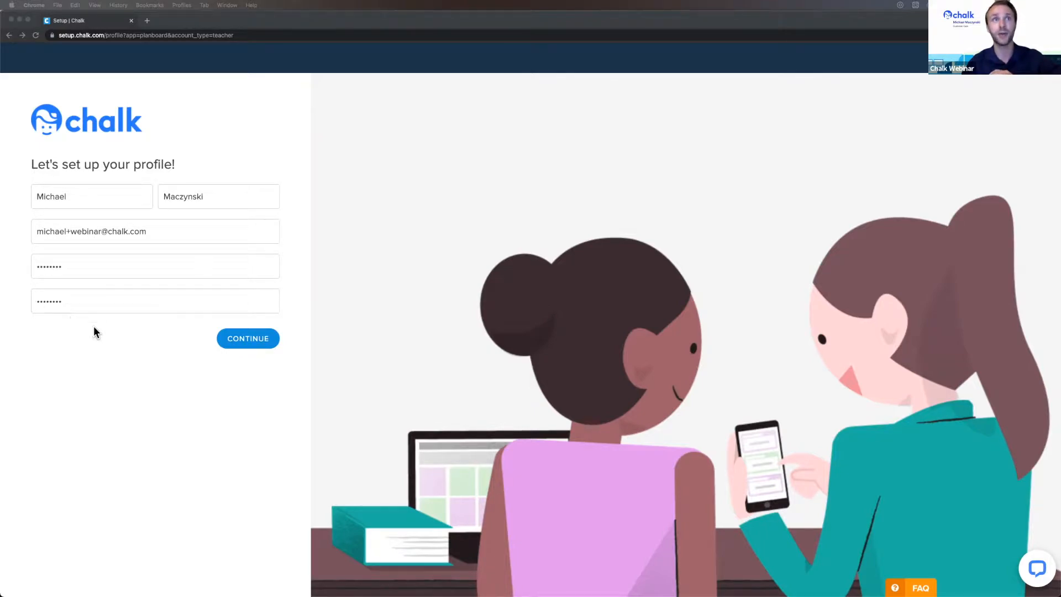
# - Submit the profile and start the planner setup at Create Planner step 1
pyautogui.click(253, 342)
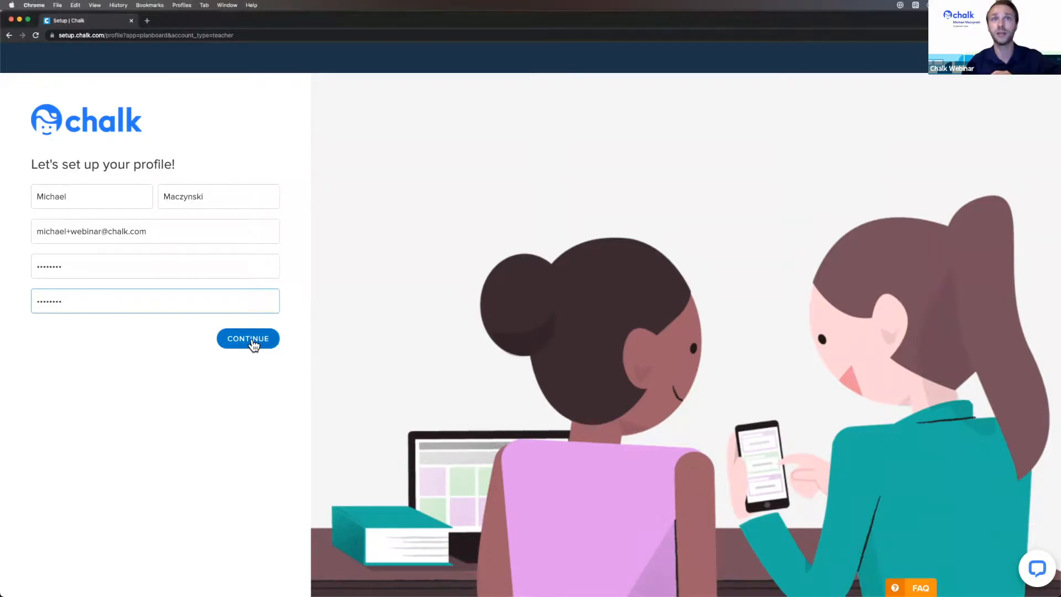
pyautogui.click(251, 338)
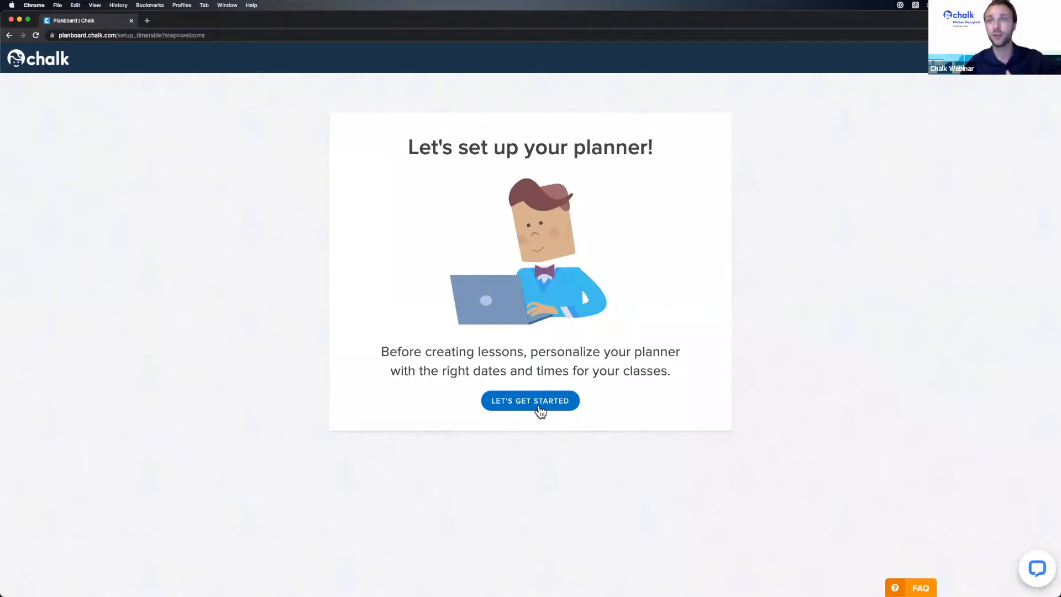
pyautogui.click(540, 411)
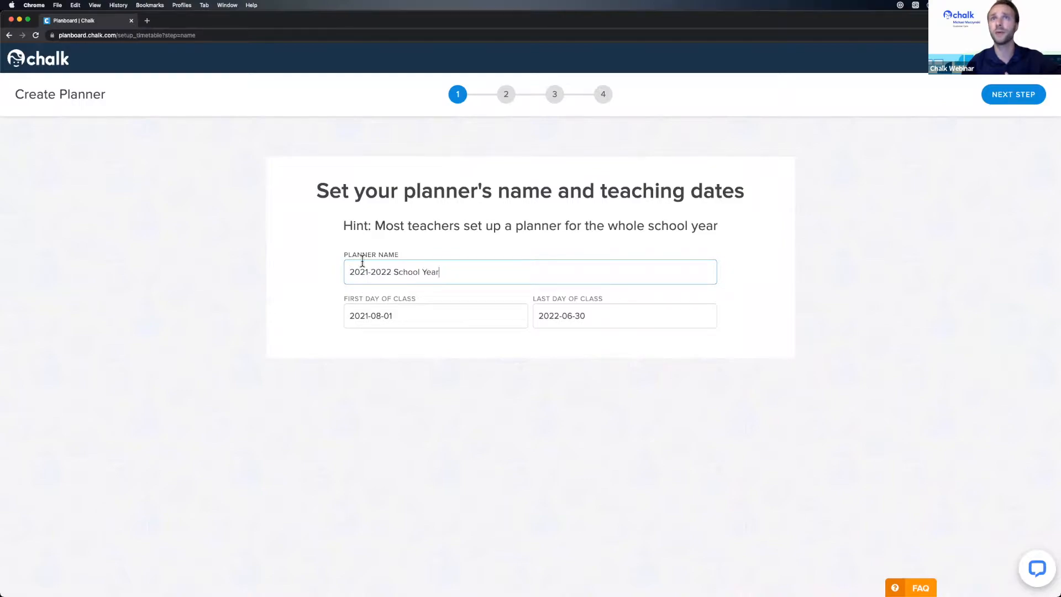
# - Set the planner's teaching dates to 2021-08-30 through 2022-06-23 and finish step 1
pyautogui.moveTo(349, 268); pyautogui.dragTo(454, 268)
pyautogui.click(454, 268)
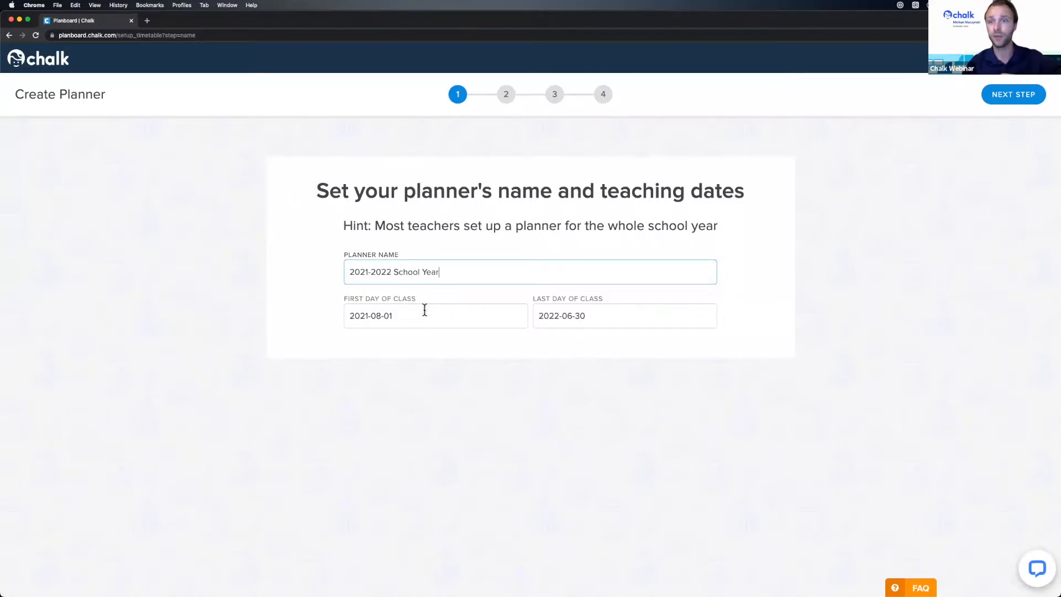
pyautogui.click(406, 315)
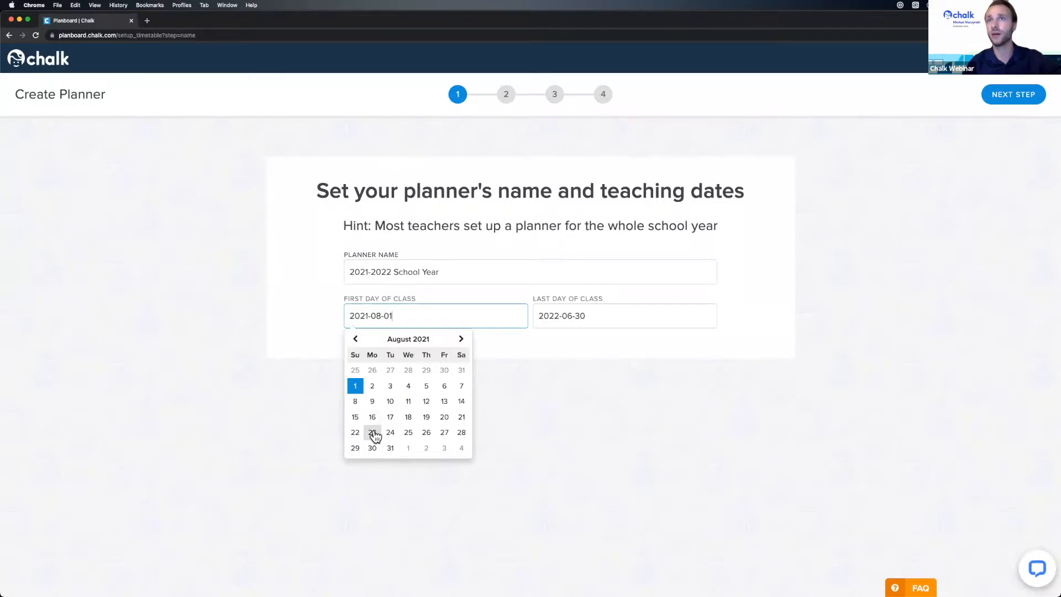
pyautogui.click(373, 448)
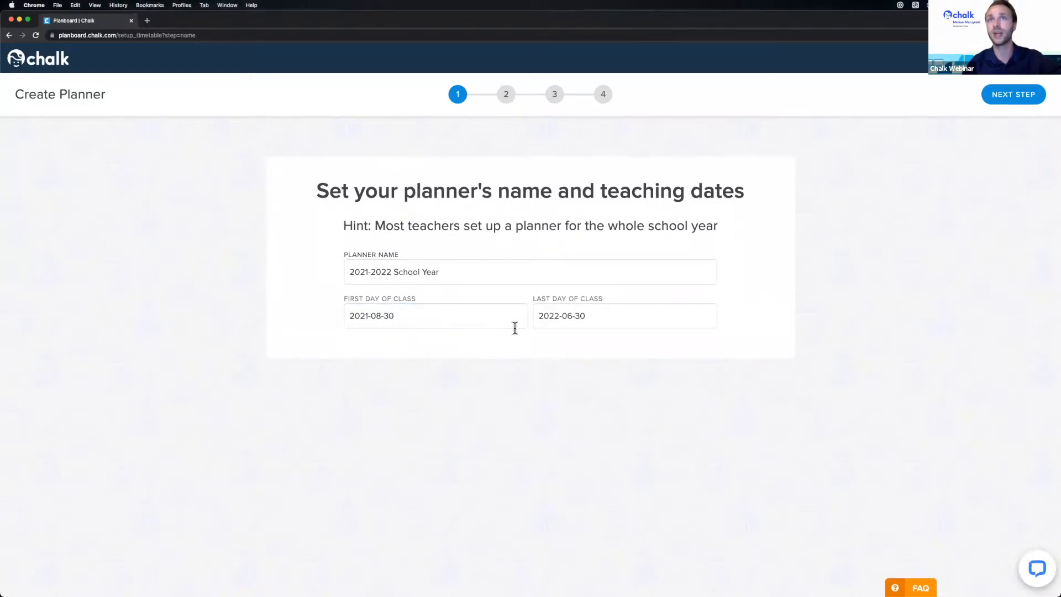
pyautogui.click(588, 315)
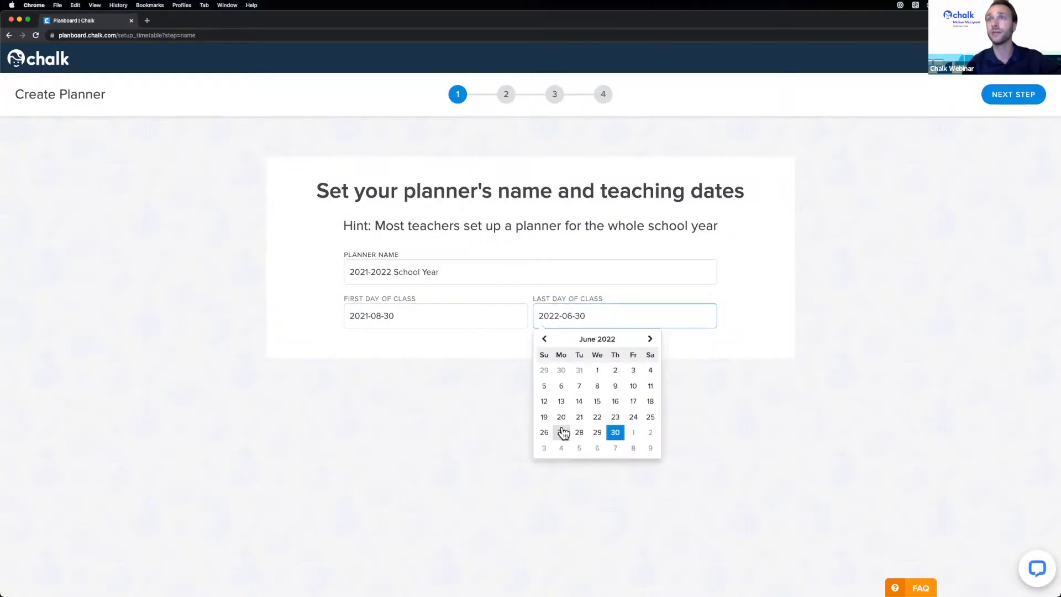
pyautogui.click(613, 417)
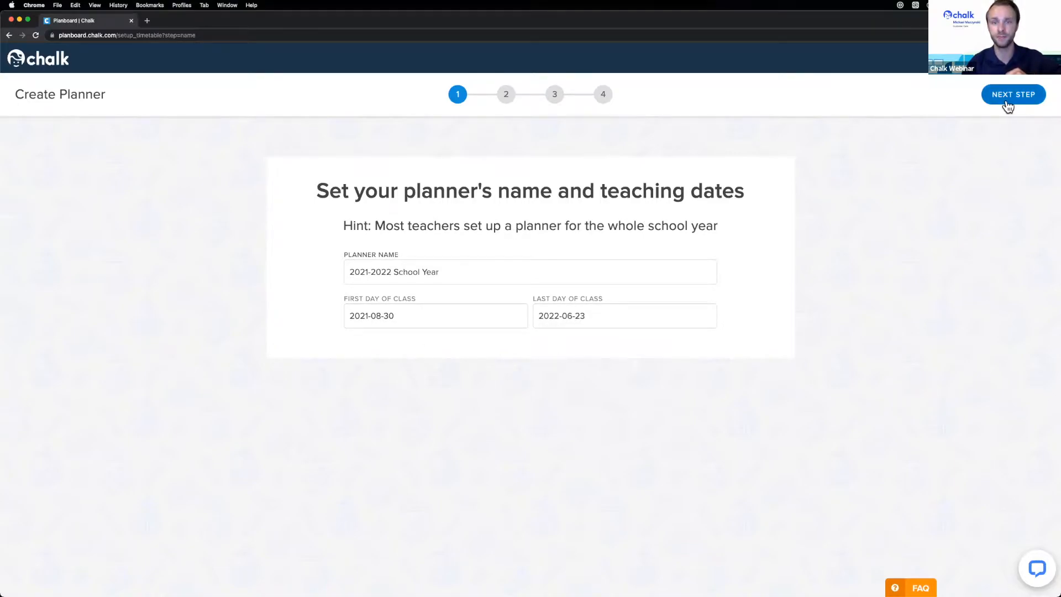
pyautogui.click(1007, 105)
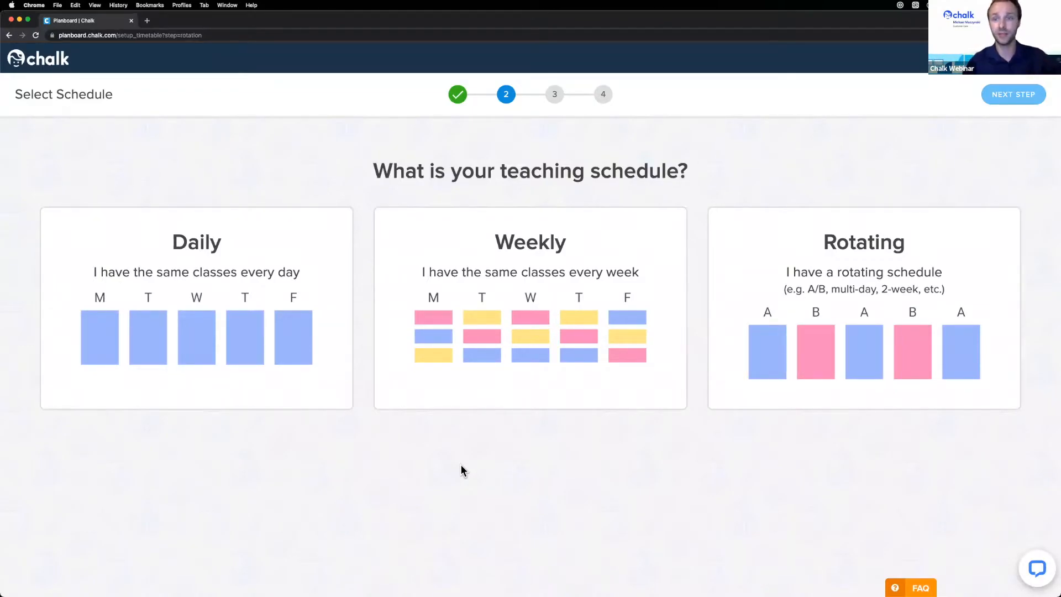
# - Choose the Rotating (A/B days) schedule type instead of Daily
pyautogui.click(225, 339)
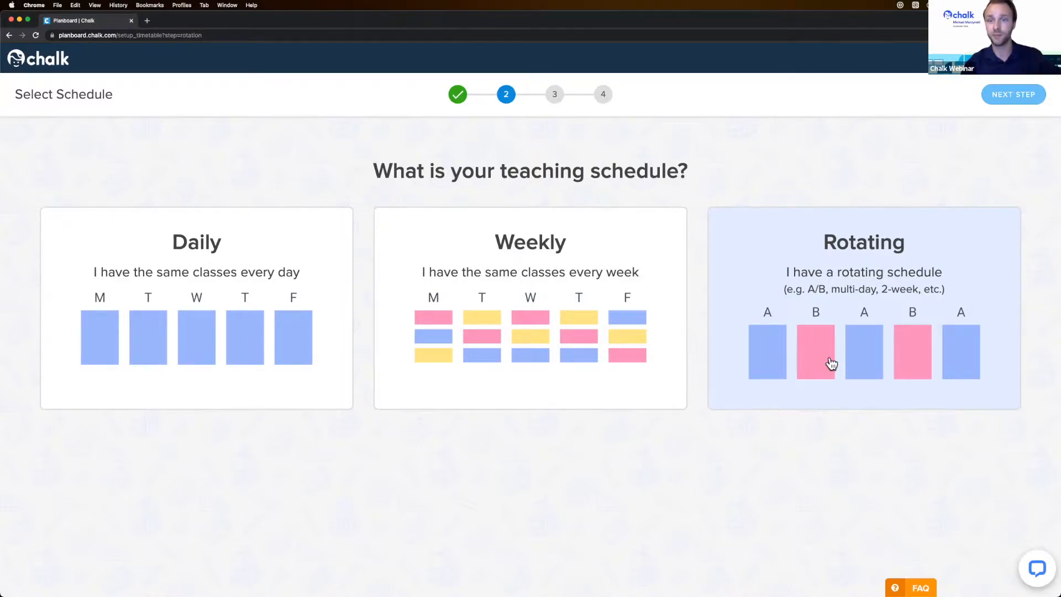
pyautogui.click(858, 349)
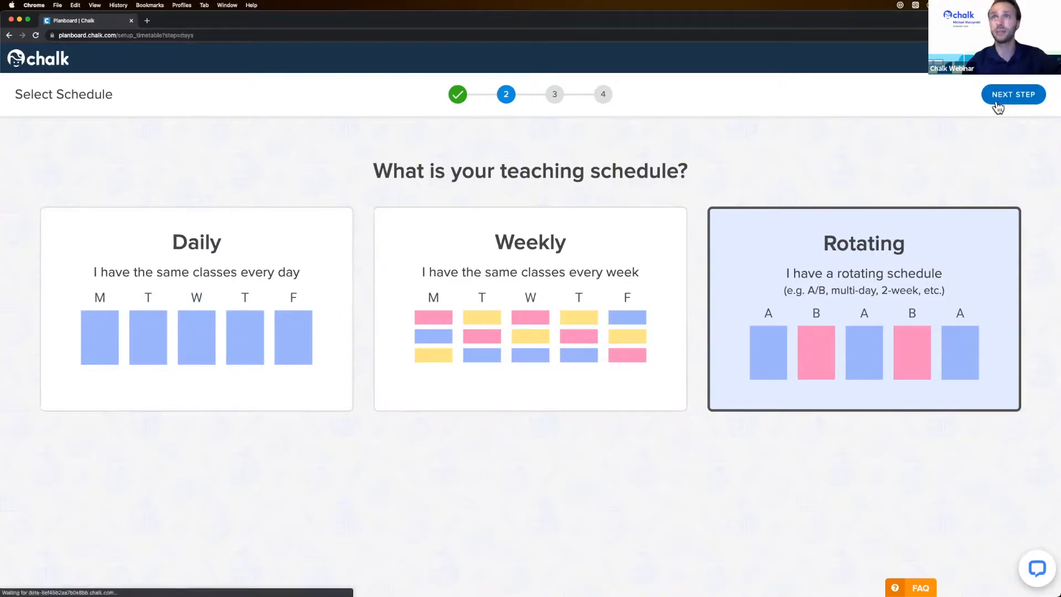
# - Keep Monday–Friday as school days in the 2-day A/B rotation, weekends unscheduled
pyautogui.click(998, 106)
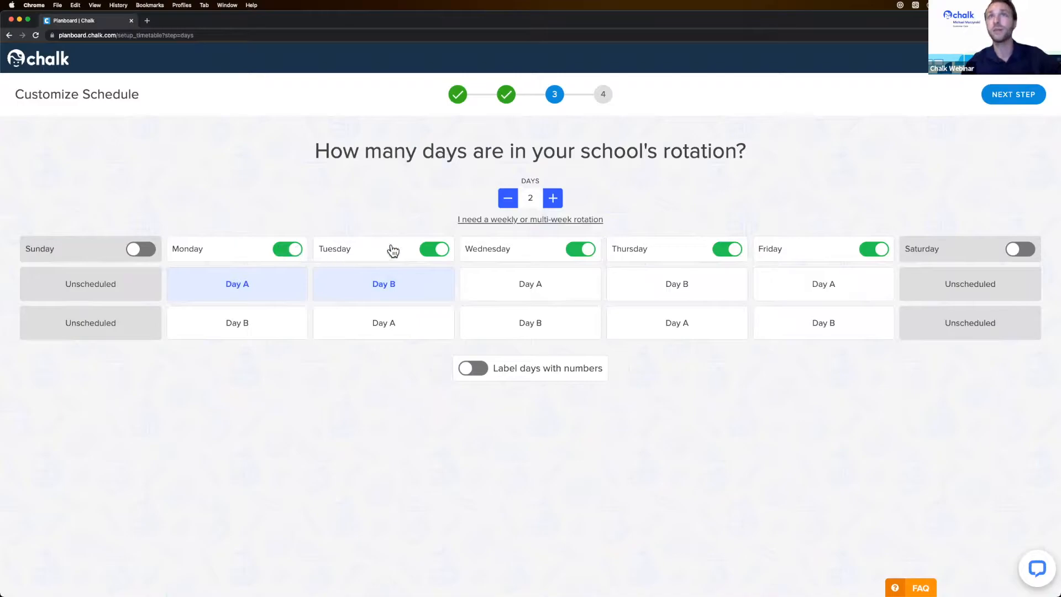
pyautogui.click(581, 255)
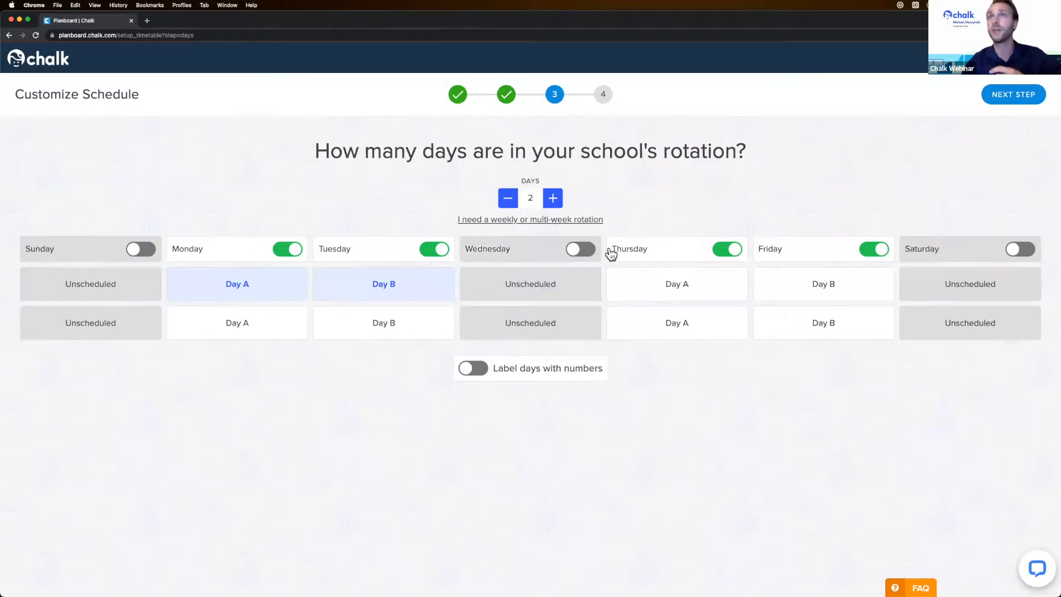
pyautogui.click(726, 251)
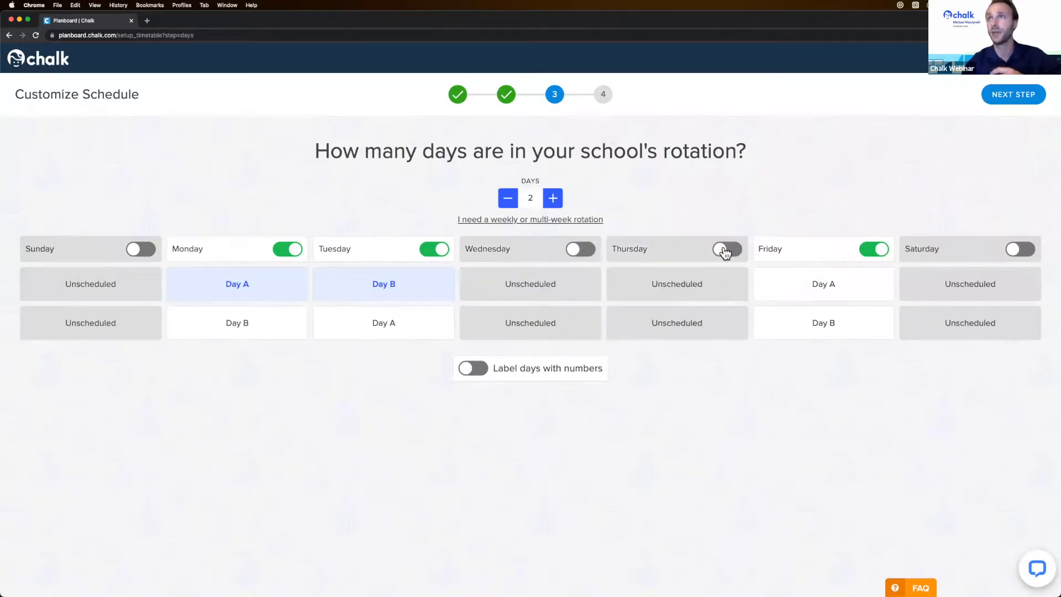
pyautogui.click(726, 252)
pyautogui.click(583, 250)
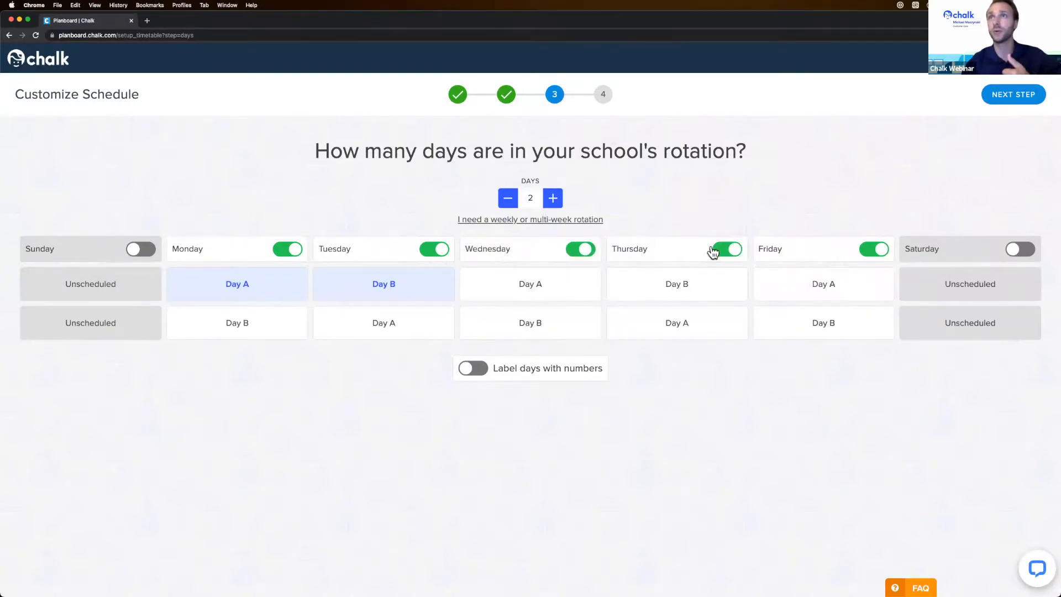
pyautogui.click(1021, 255)
pyautogui.click(1022, 254)
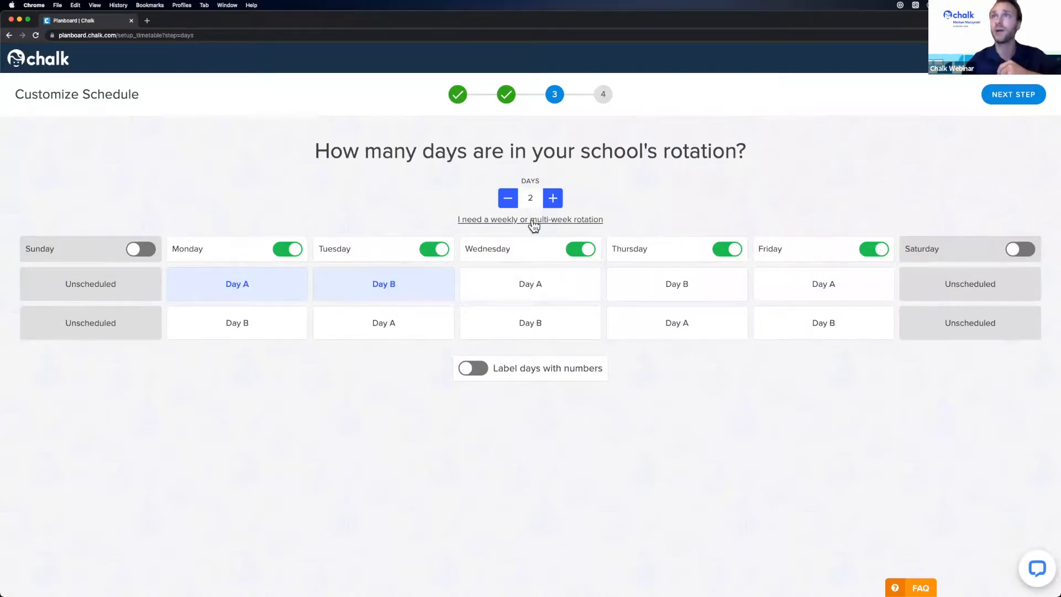
# - Adjust the rotation length with the Days stepper, settling on 3 days
pyautogui.click(550, 201)
pyautogui.click(549, 203)
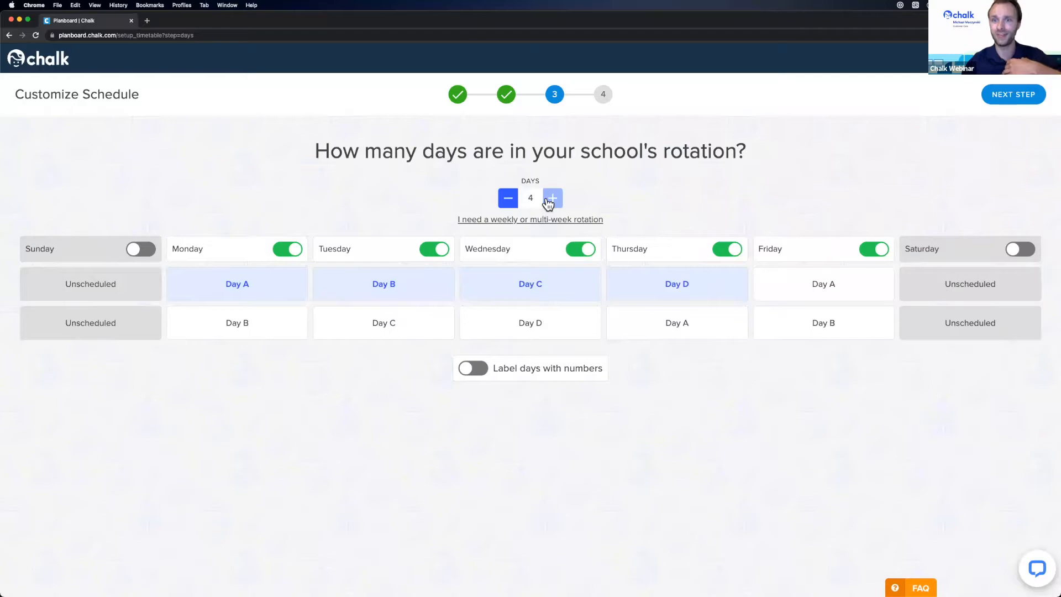
pyautogui.click(548, 203)
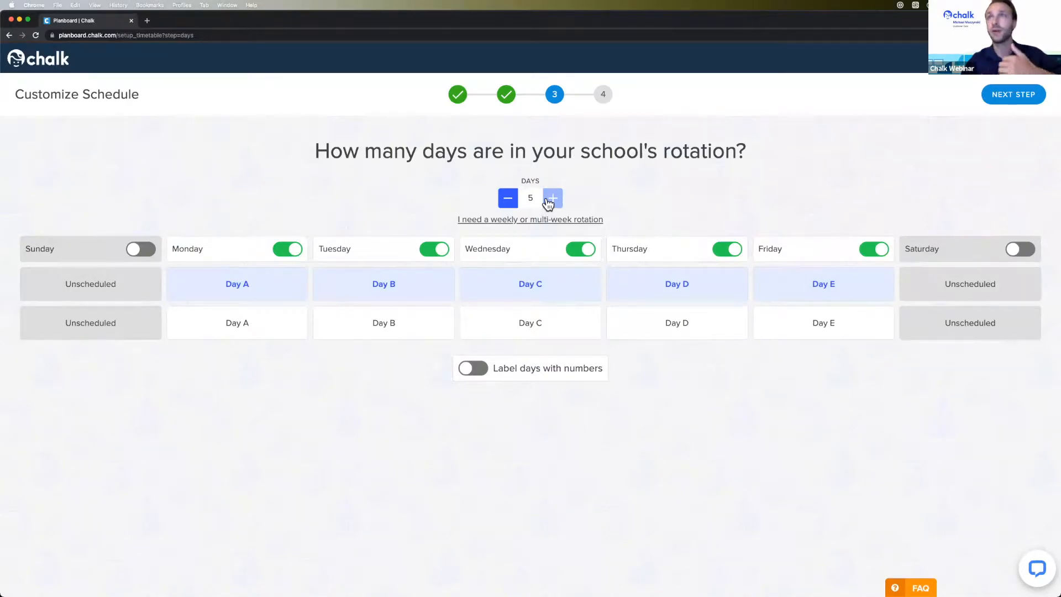
pyautogui.click(552, 198)
pyautogui.click(552, 198)
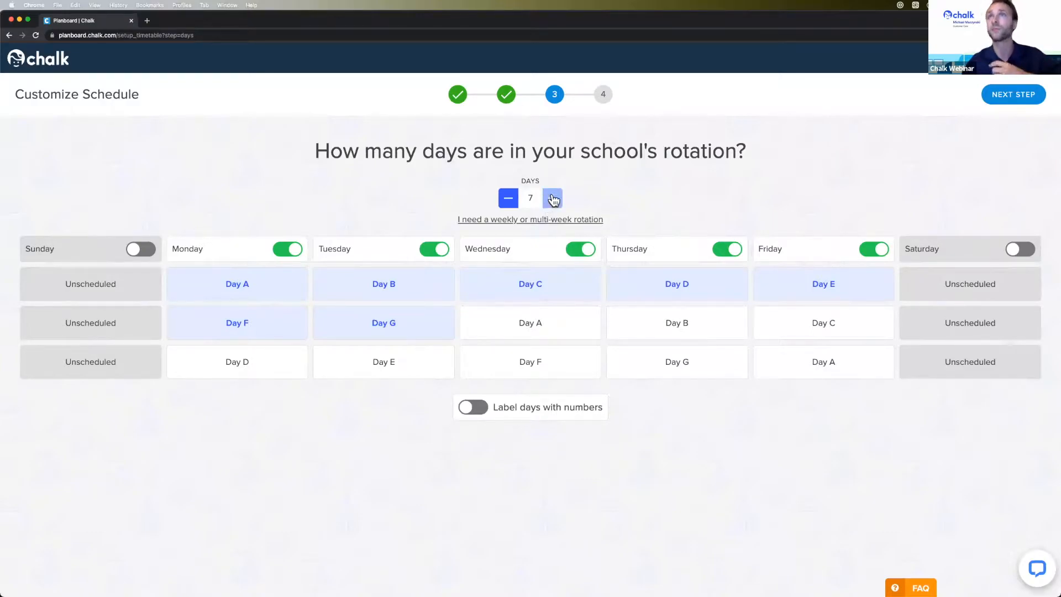
pyautogui.click(508, 198)
pyautogui.click(509, 198)
pyautogui.click(508, 198)
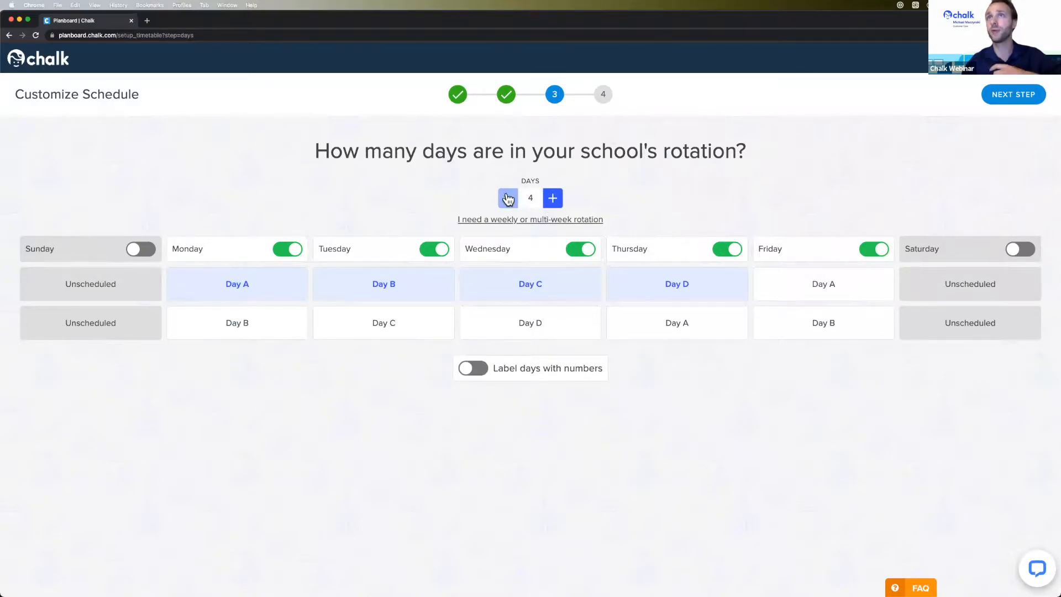
pyautogui.click(508, 198)
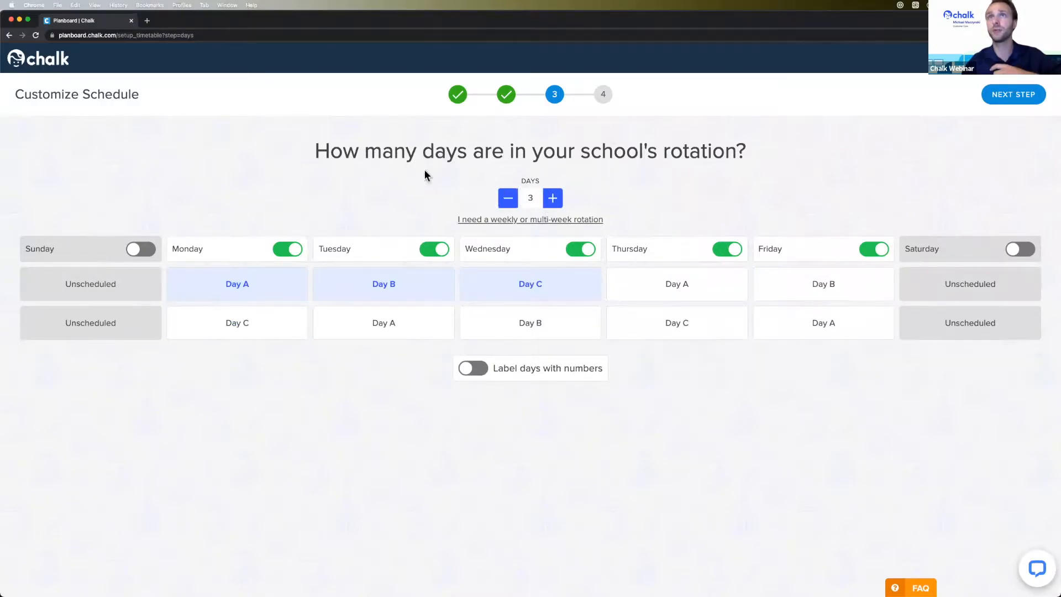
# - Try a multi-week rotation, revert to 3 days, and continue to Create Classes
pyautogui.click(585, 221)
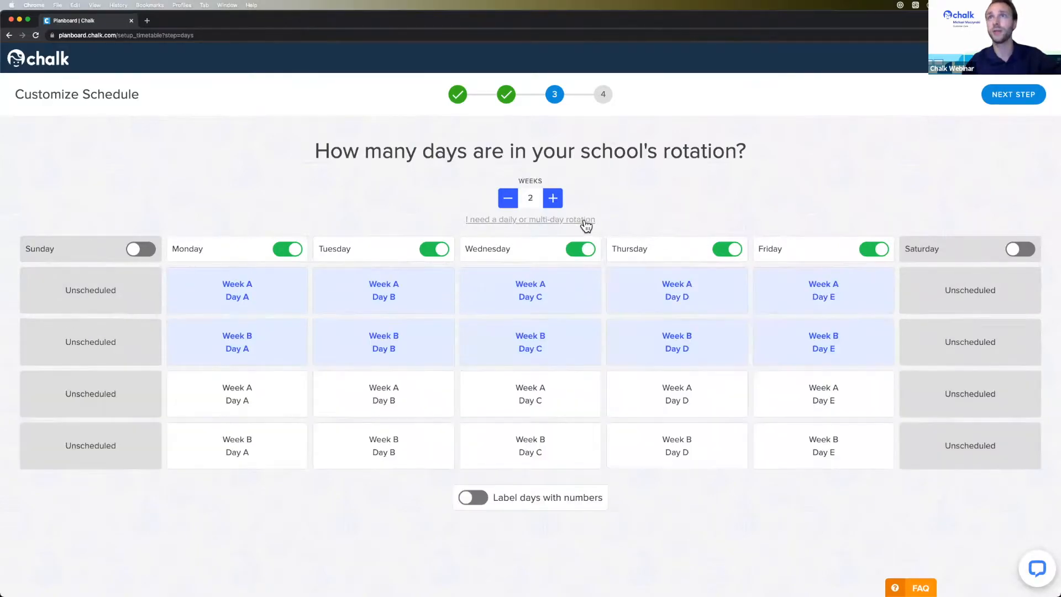
pyautogui.click(553, 198)
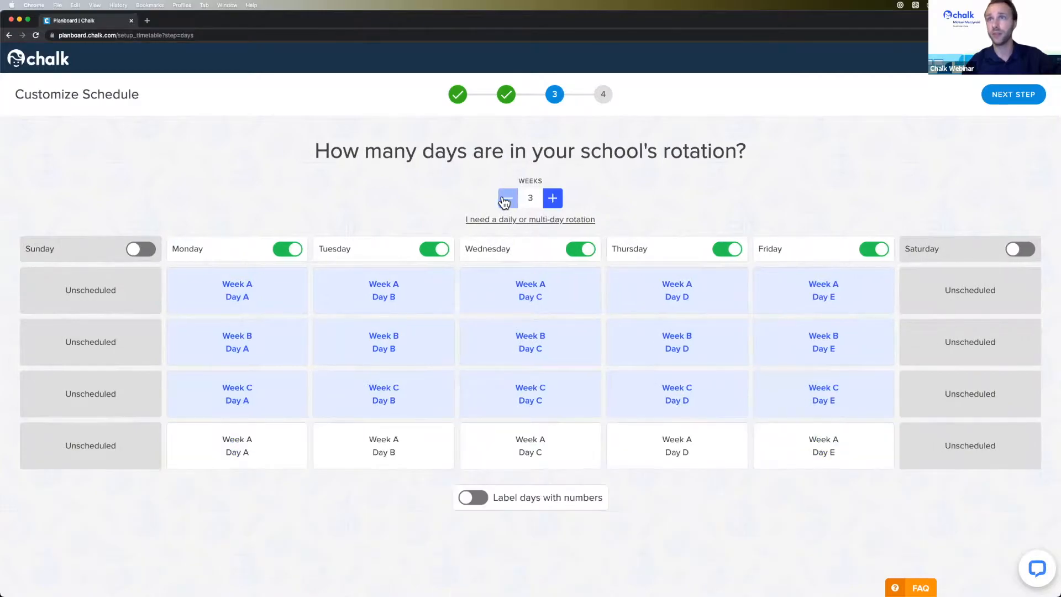
pyautogui.click(514, 200)
pyautogui.click(520, 220)
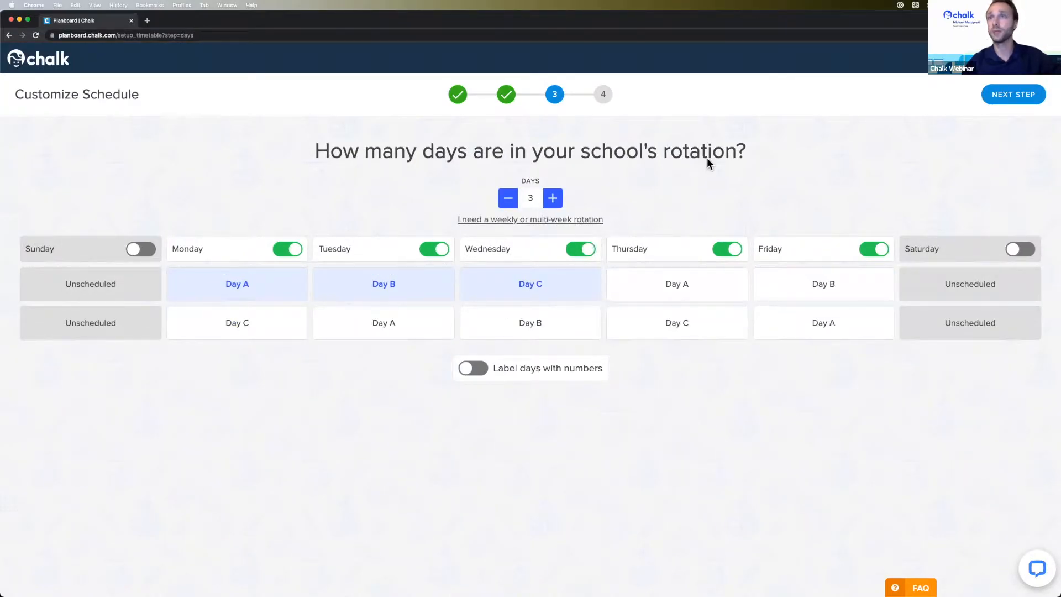
pyautogui.click(1023, 98)
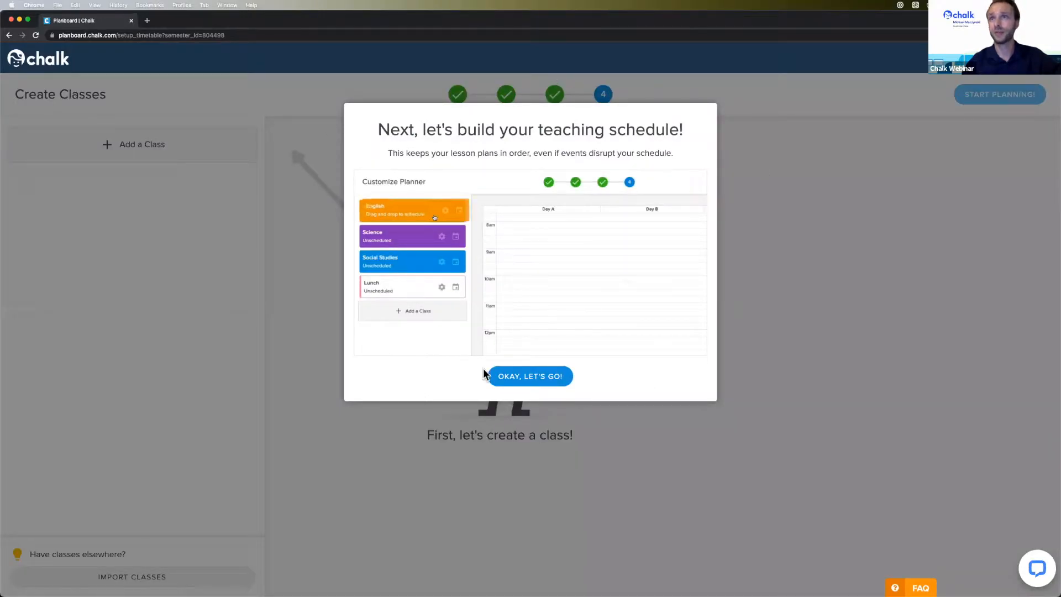
# - Dismiss the teaching-schedule intro and show the Subject/Class and Non-Teaching Period choices
pyautogui.click(529, 377)
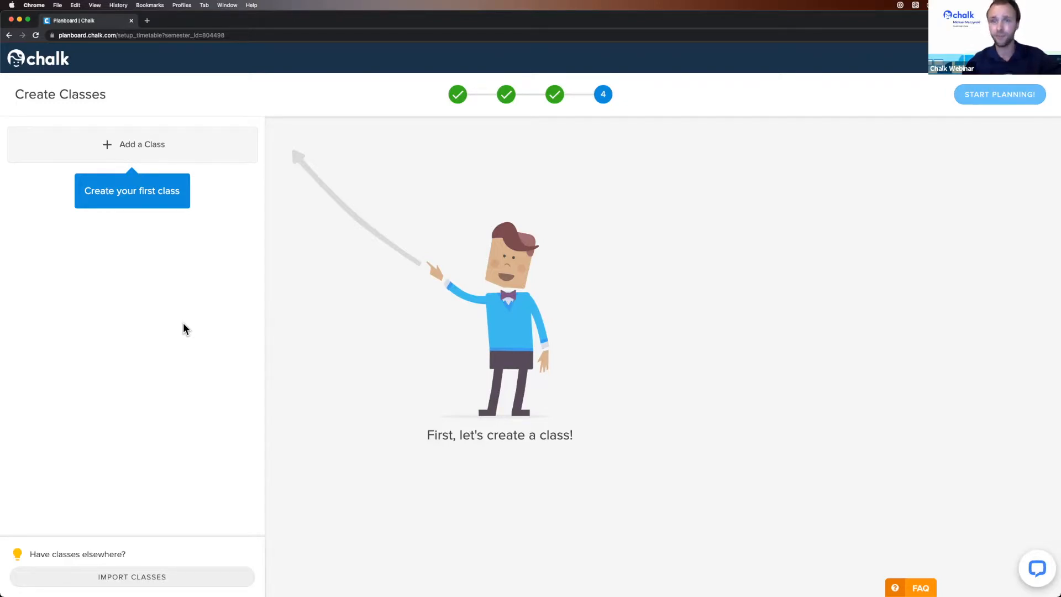
pyautogui.click(184, 155)
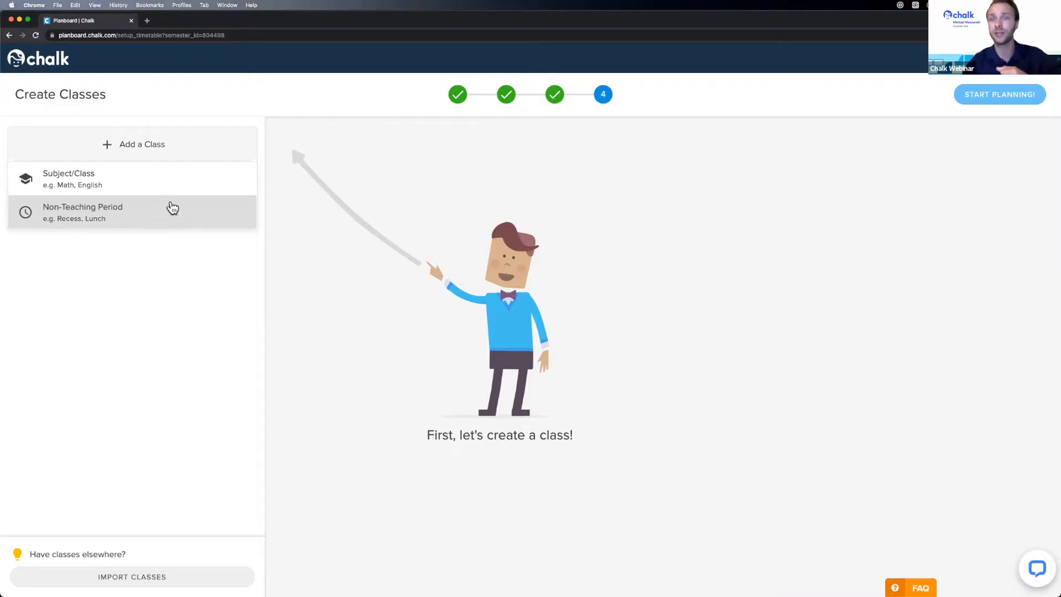
# - Create a subject class named Math with the teal colour, skipping the Chalk Gold custom-colour prompt
pyautogui.click(158, 174)
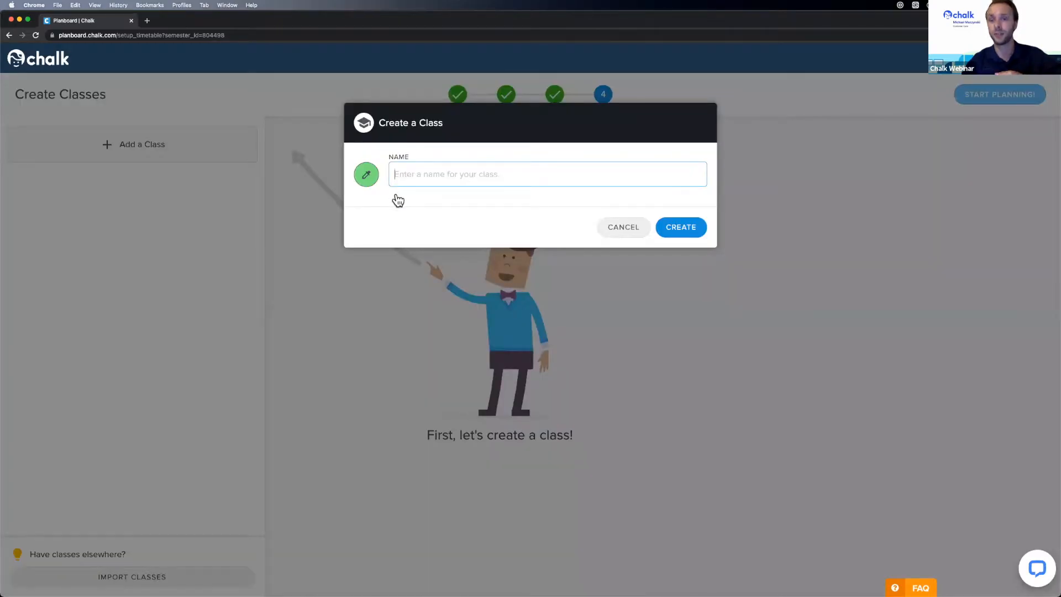
pyautogui.write('Math')
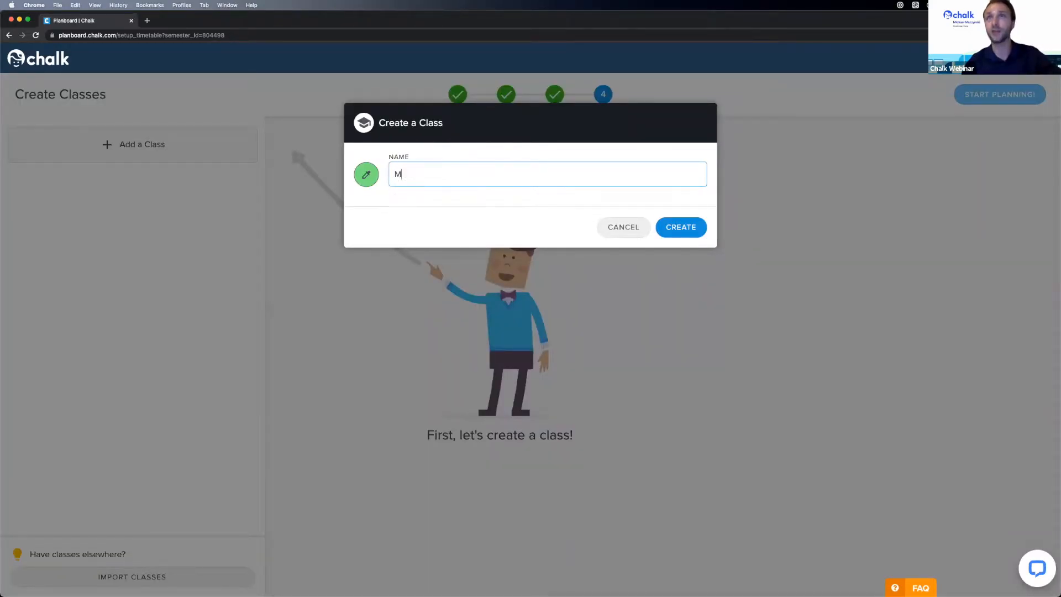
pyautogui.click(366, 175)
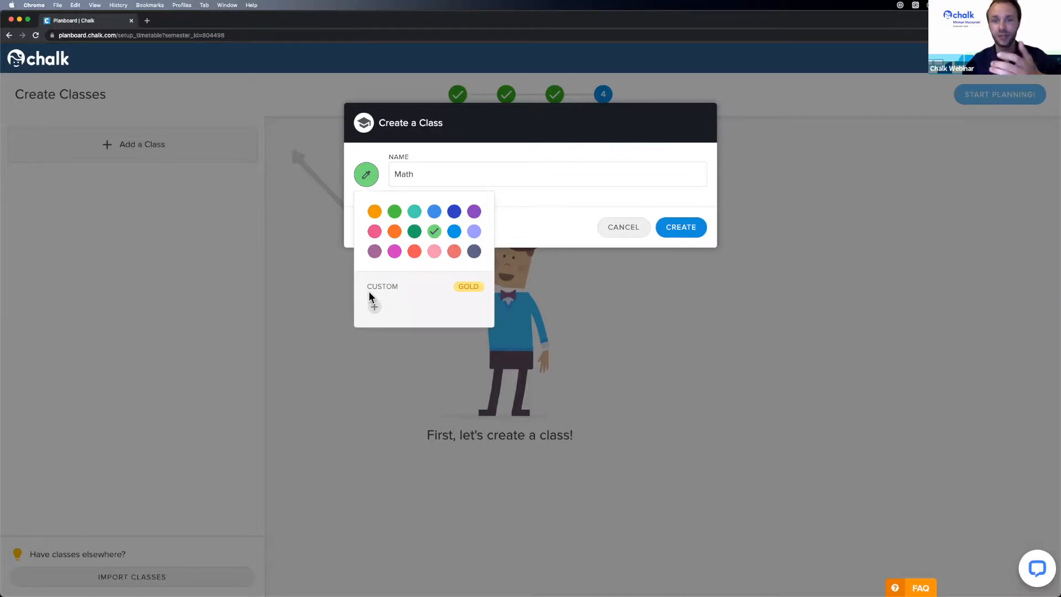
pyautogui.click(374, 307)
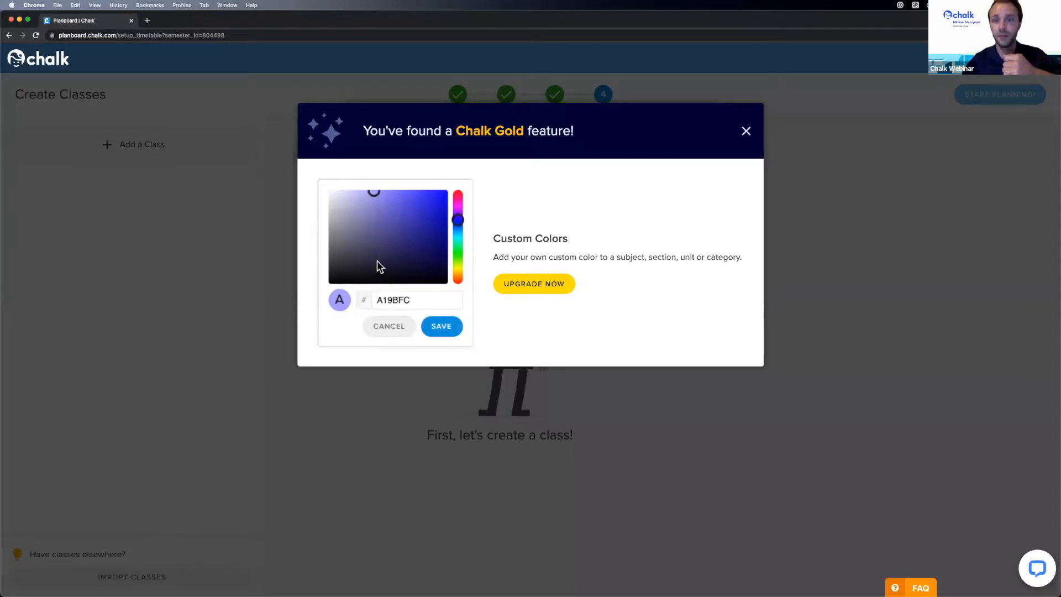
pyautogui.click(743, 135)
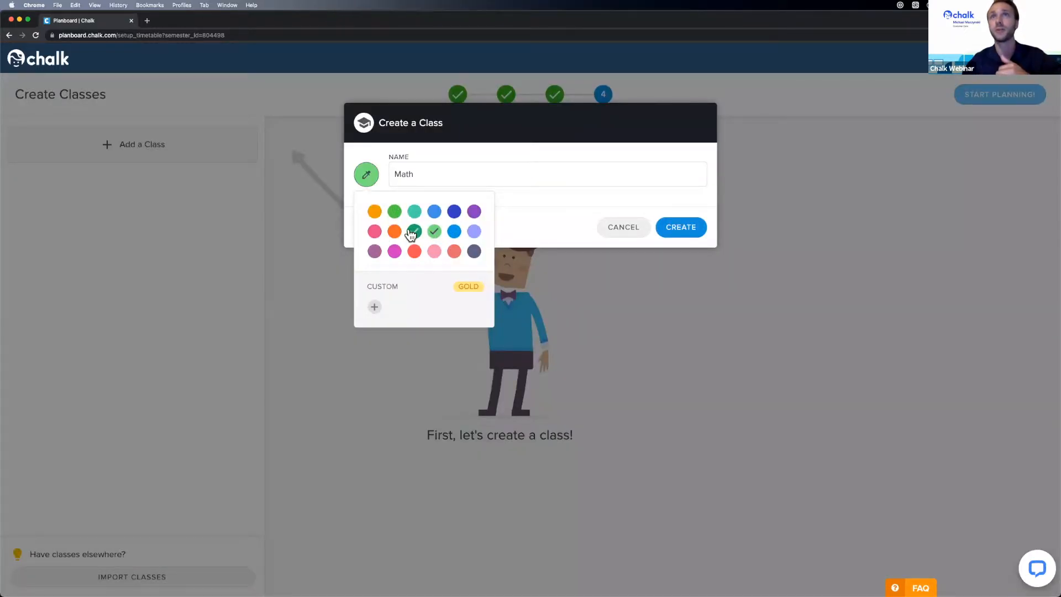
pyautogui.click(416, 210)
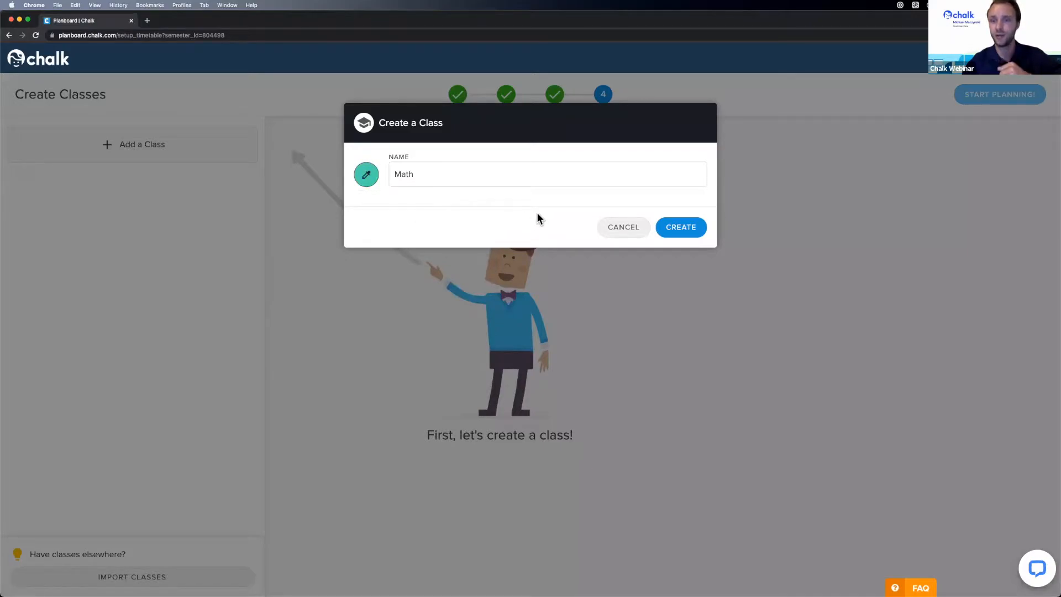
pyautogui.click(680, 235)
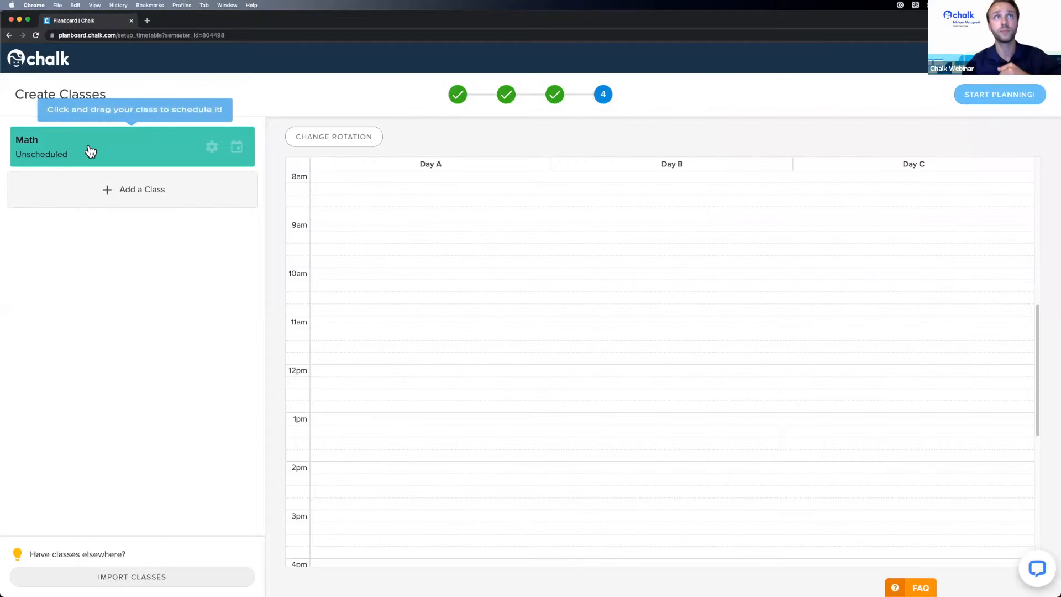
# - Create a subject class named English
pyautogui.click(106, 192)
pyautogui.click(137, 218)
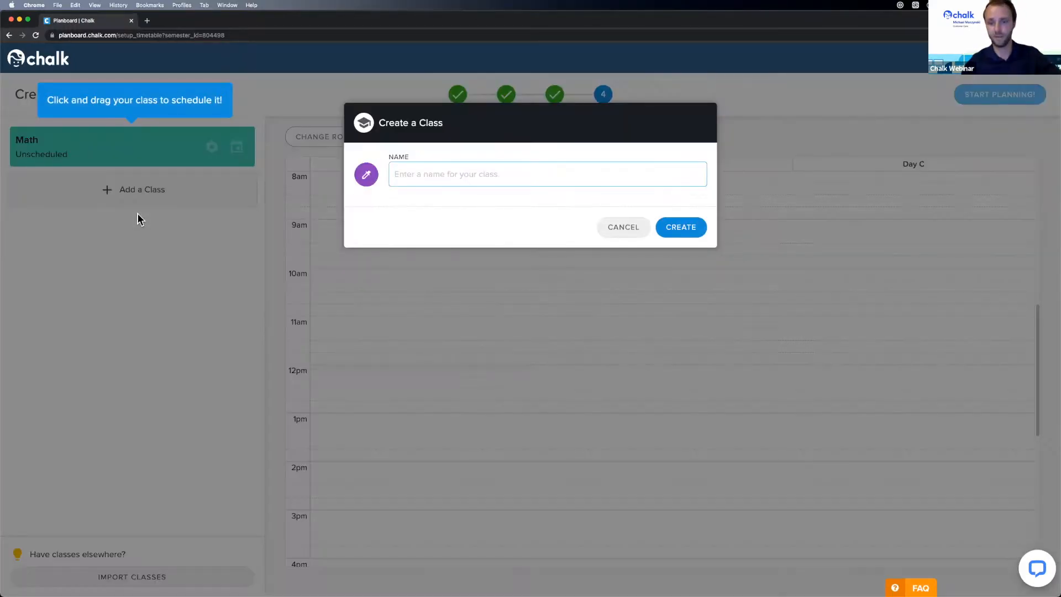
pyautogui.write('English')
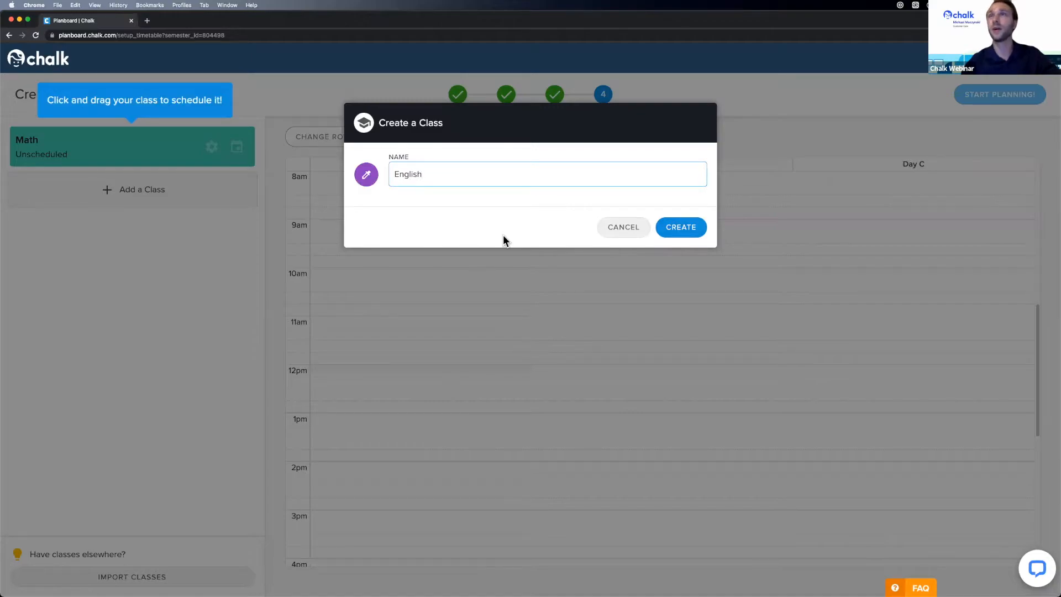
pyautogui.click(663, 223)
# - Create an orange subject class named Music
pyautogui.click(110, 235)
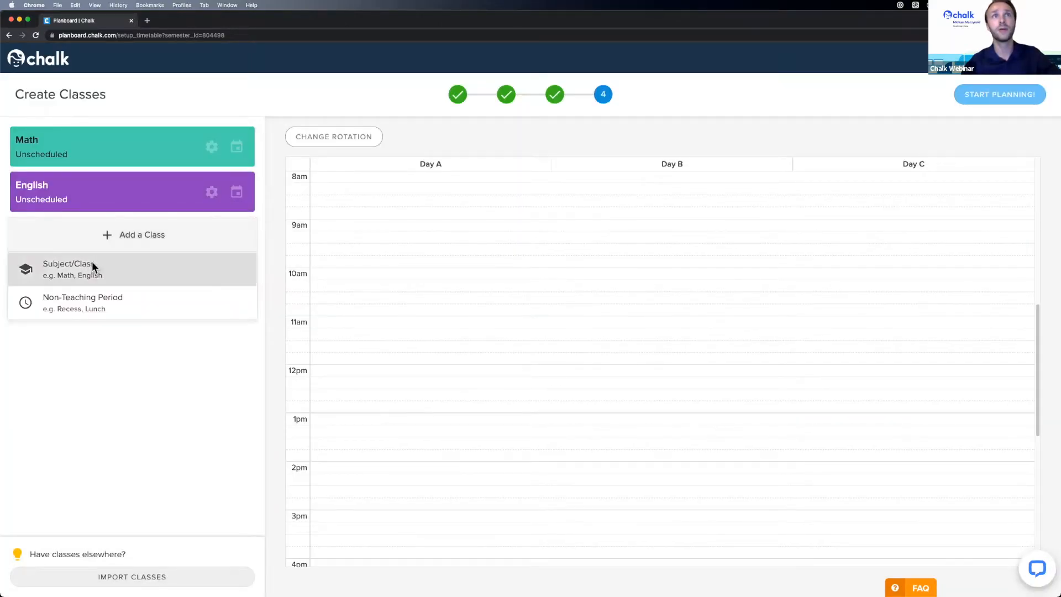
pyautogui.click(94, 271)
pyautogui.write('Music')
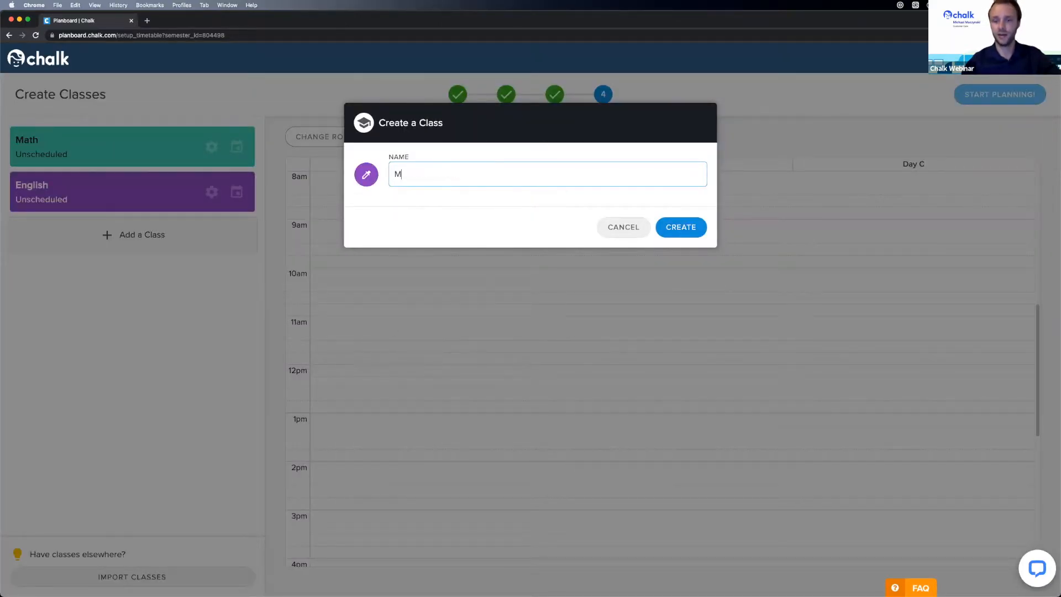
pyautogui.click(361, 178)
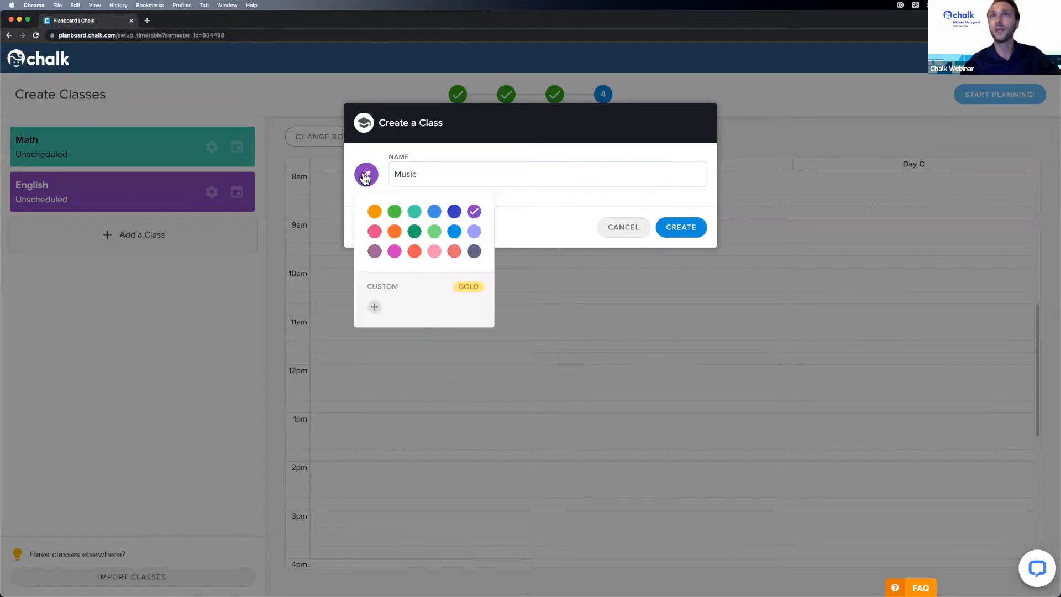
pyautogui.click(395, 237)
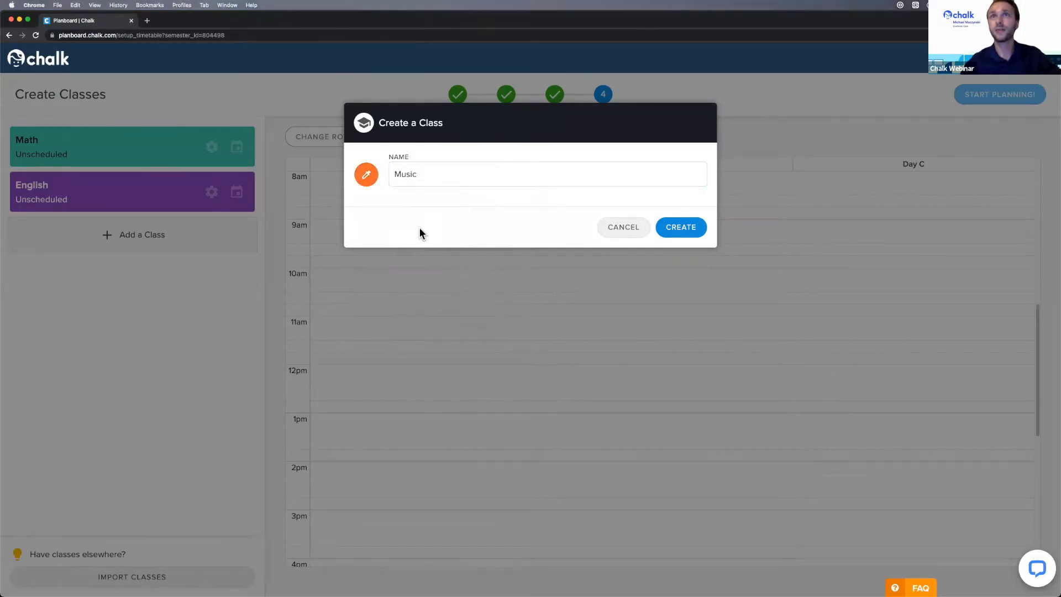
pyautogui.click(701, 227)
# - Create a subject class named Drama, then begin a new non-teaching period
pyautogui.click(116, 280)
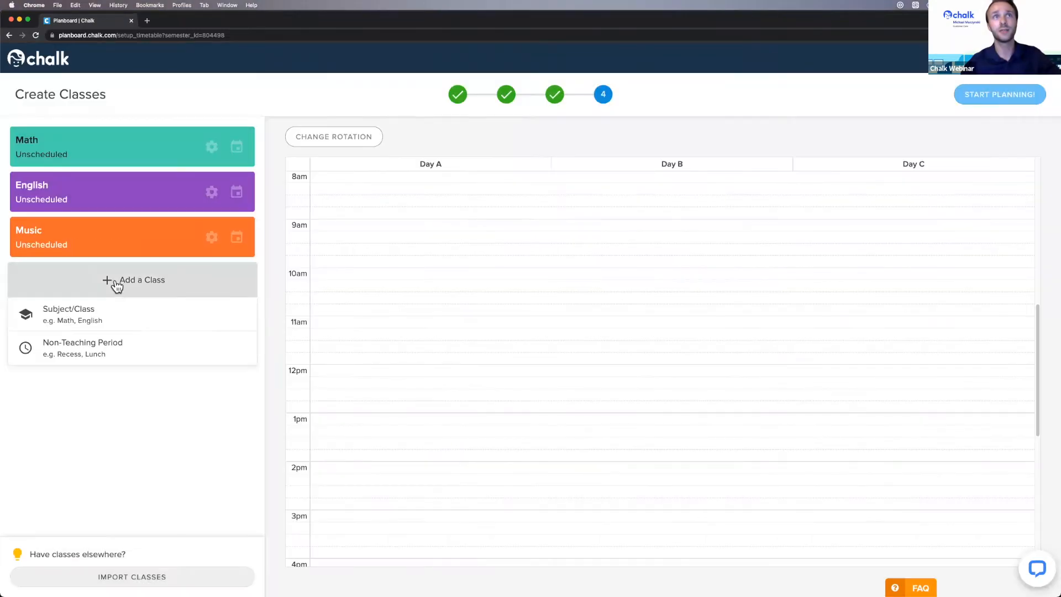
pyautogui.click(88, 318)
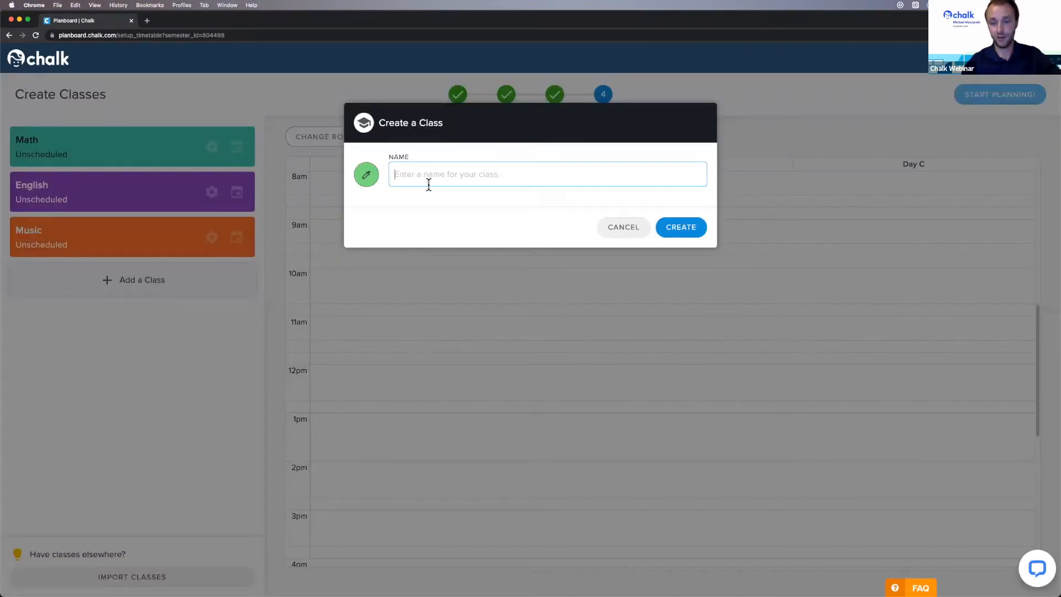
pyautogui.write('Drama')
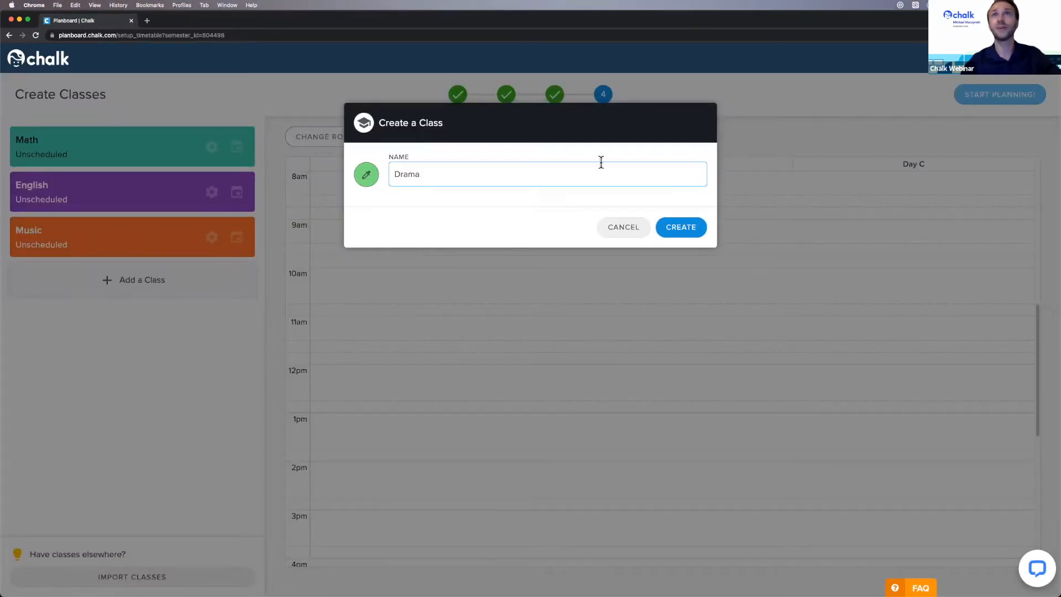
pyautogui.click(694, 235)
pyautogui.click(113, 325)
pyautogui.click(151, 384)
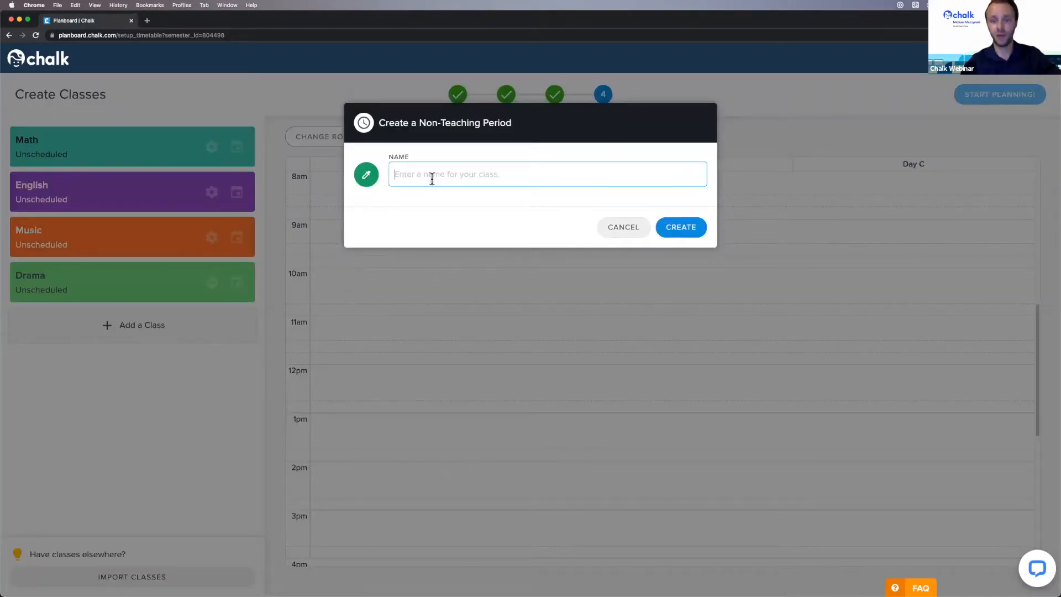
# - Create a coral non-teaching period named Lunch
pyautogui.write('Lunch')
pyautogui.click(371, 181)
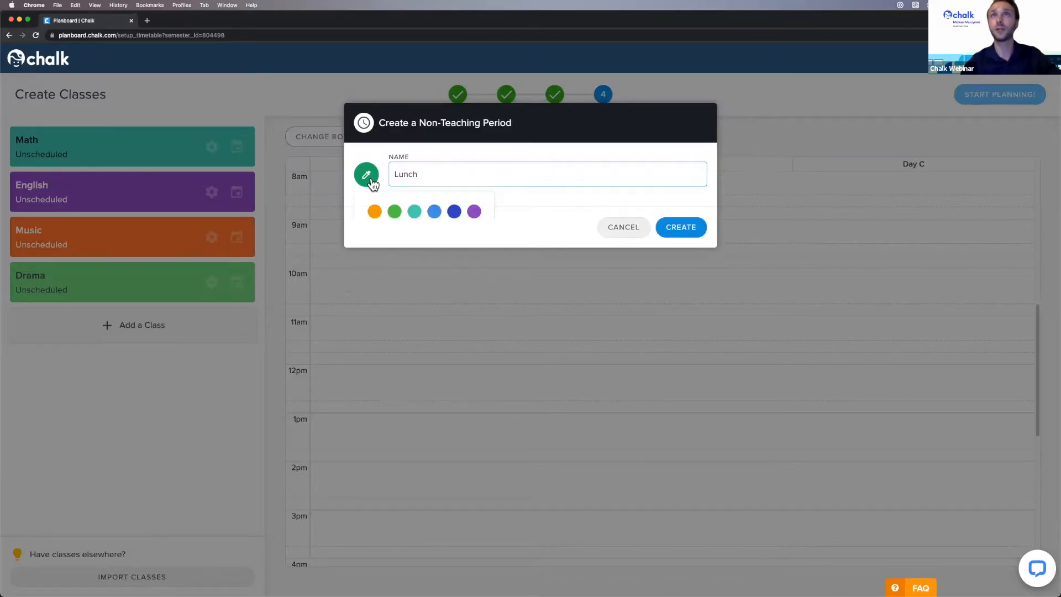
pyautogui.click(414, 247)
pyautogui.click(682, 229)
# - Create a non-teaching period named Morning Announcements
pyautogui.click(120, 367)
pyautogui.click(101, 436)
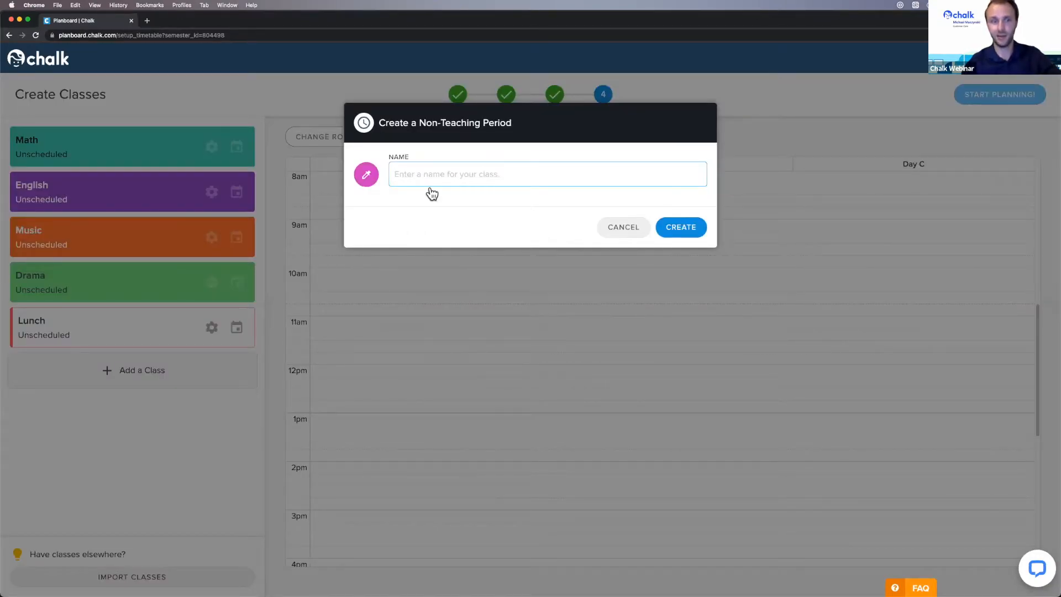
pyautogui.write('Morning Announcements')
pyautogui.click(686, 230)
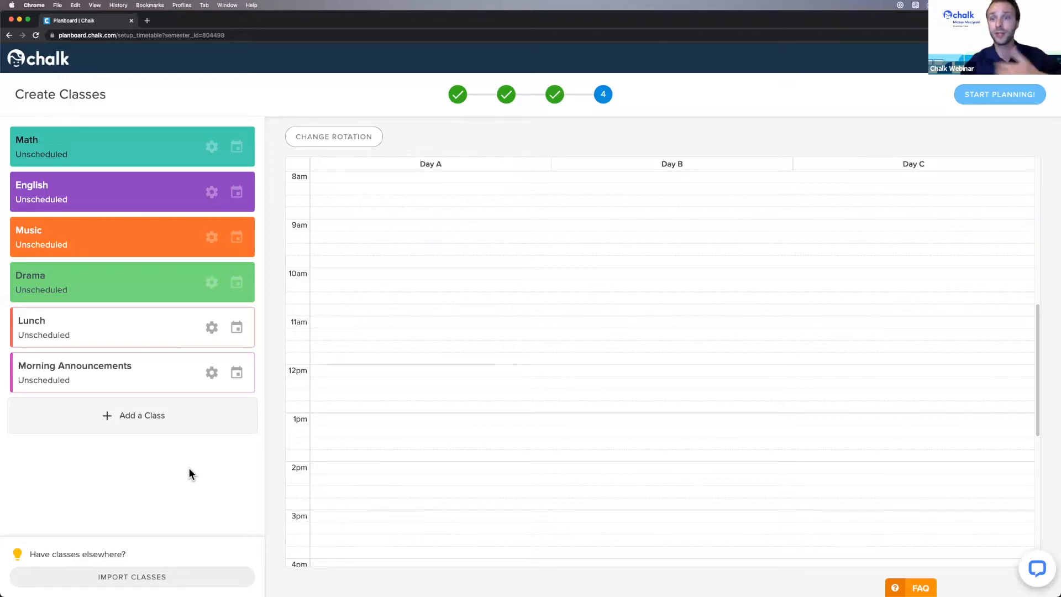
pyautogui.click(125, 577)
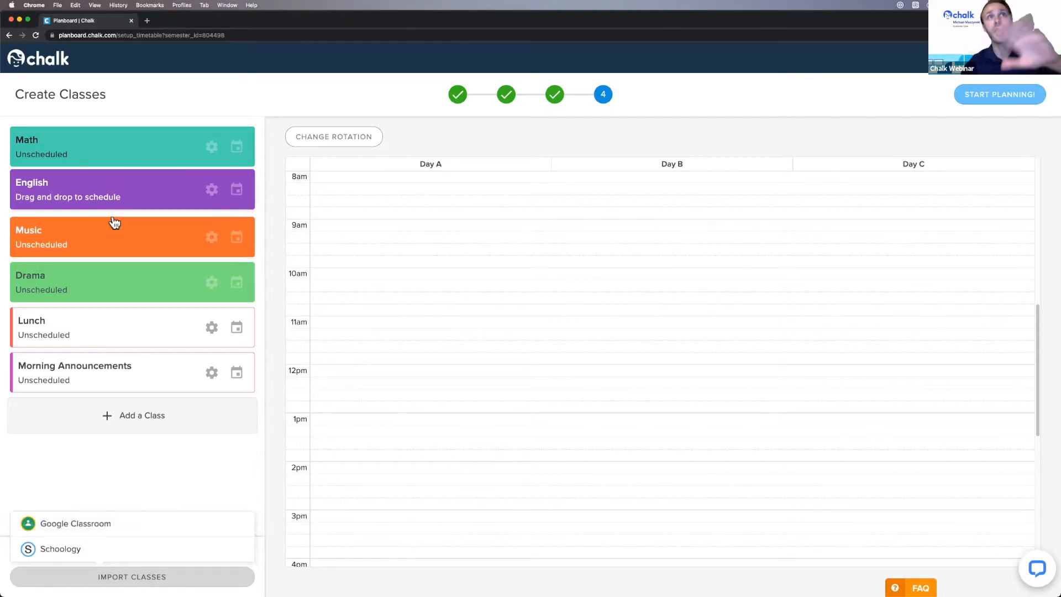
pyautogui.click(168, 527)
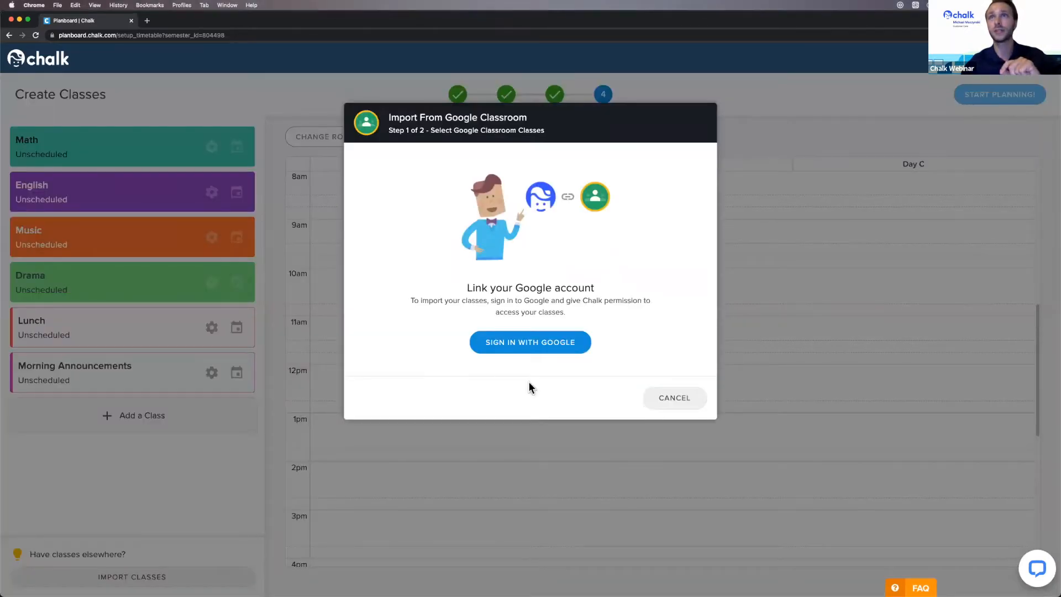
pyautogui.click(685, 404)
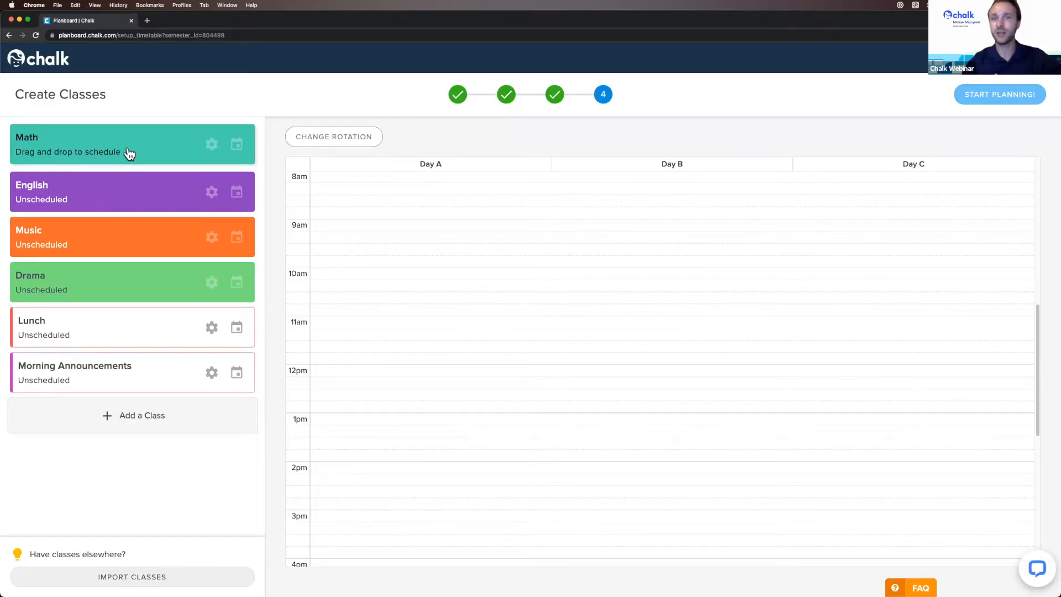
# - Place the Math class on Day A and size its block to 9:00–10:00
pyautogui.moveTo(154, 147); pyautogui.dragTo(457, 225)
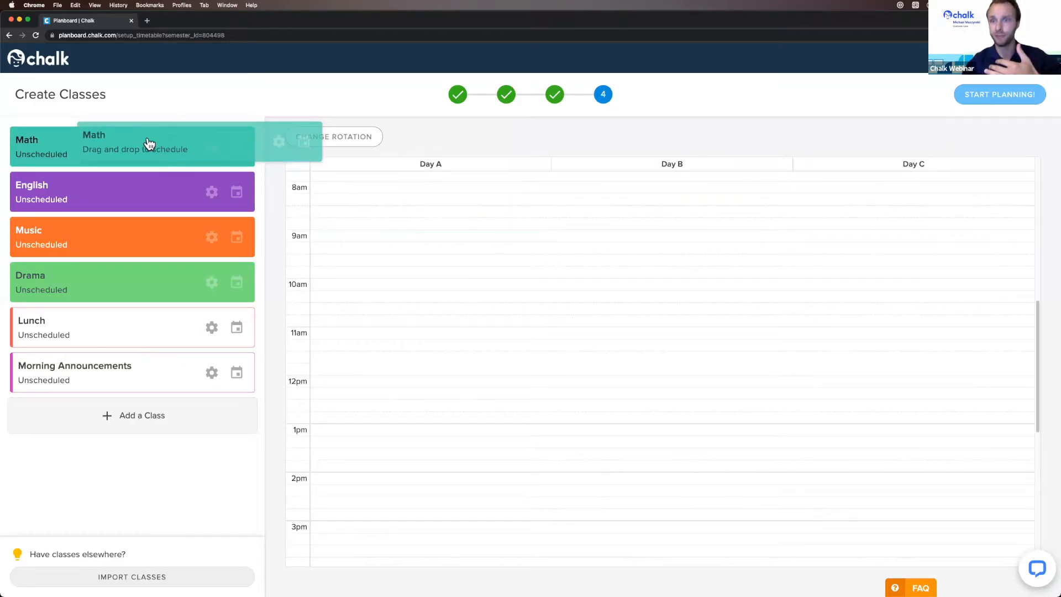
pyautogui.moveTo(149, 142); pyautogui.dragTo(142, 142)
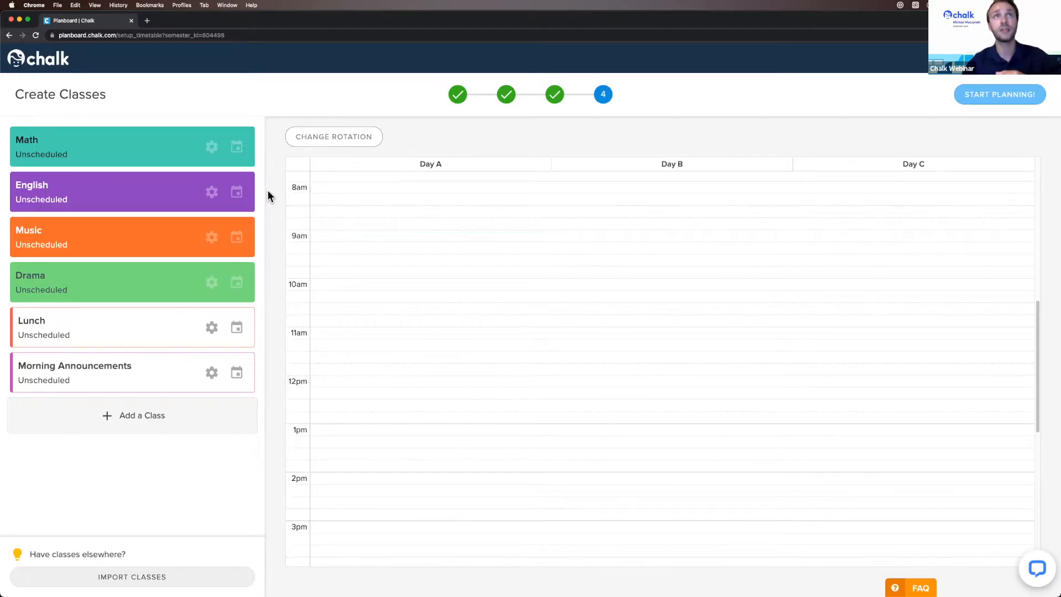
pyautogui.moveTo(77, 143); pyautogui.dragTo(437, 259)
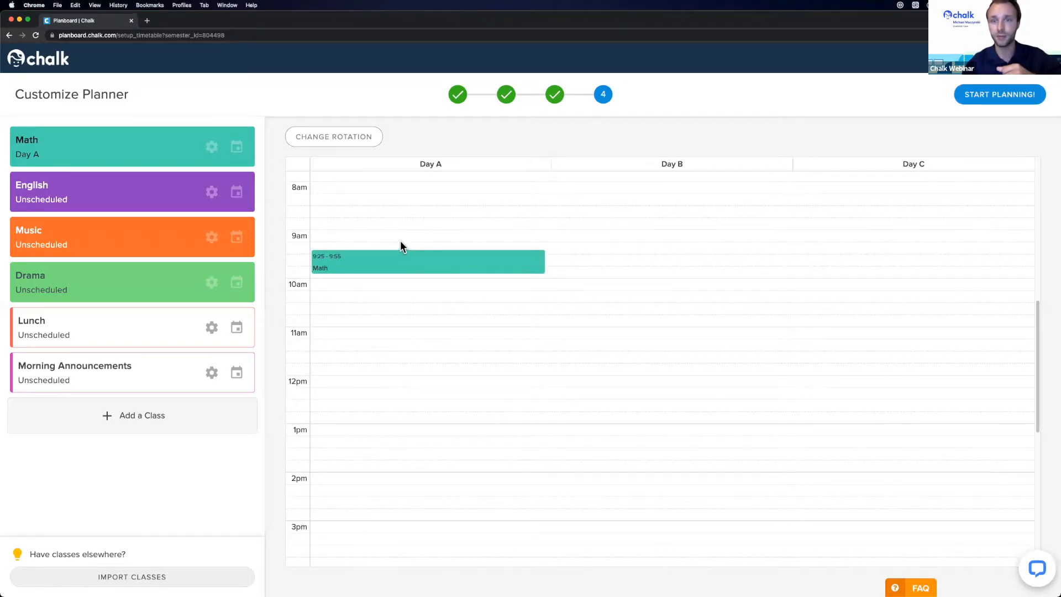
pyautogui.moveTo(410, 263); pyautogui.dragTo(426, 278)
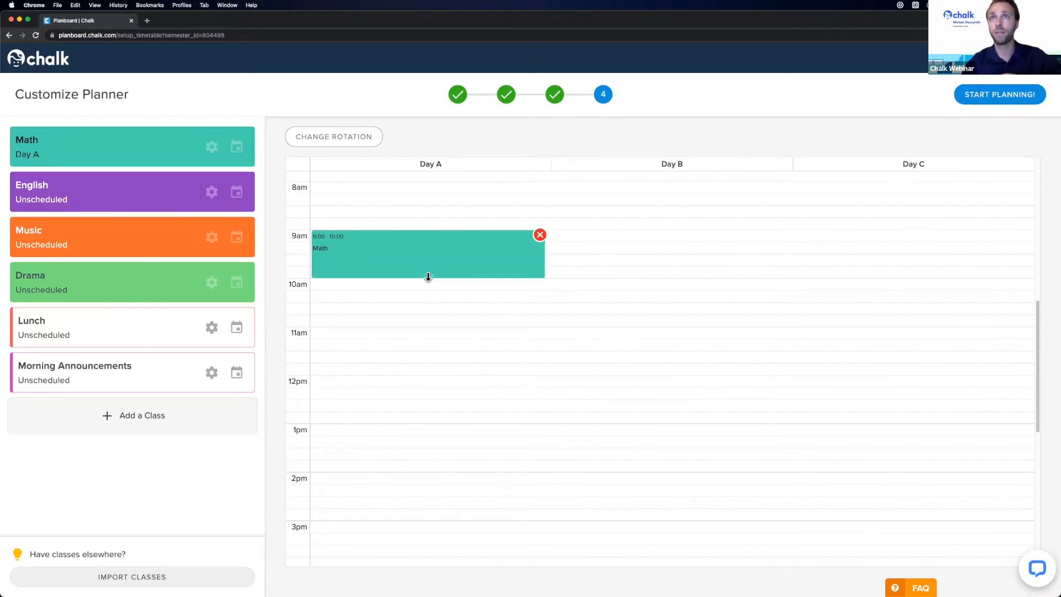
pyautogui.moveTo(428, 277)
pyautogui.mouseDown()
pyautogui.moveTo(429, 250)
pyautogui.moveTo(429, 278)
pyautogui.mouseUp()
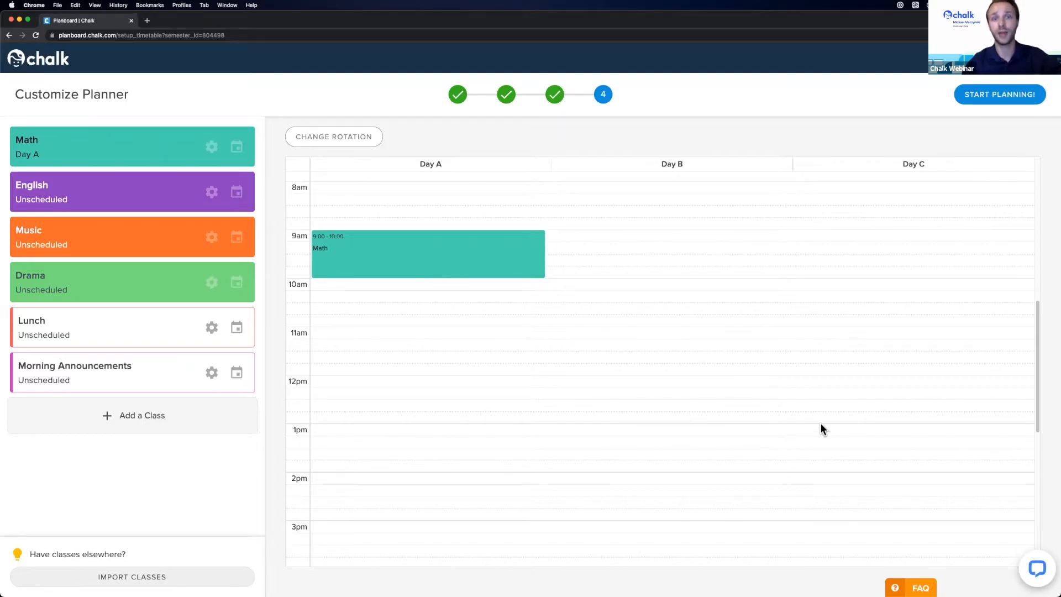
# - Add Math to Days B and C at 9:00–10:00 and place English after Math
pyautogui.moveTo(99, 146); pyautogui.dragTo(639, 239)
pyautogui.moveTo(109, 149); pyautogui.dragTo(869, 237)
pyautogui.moveTo(85, 208); pyautogui.dragTo(617, 292)
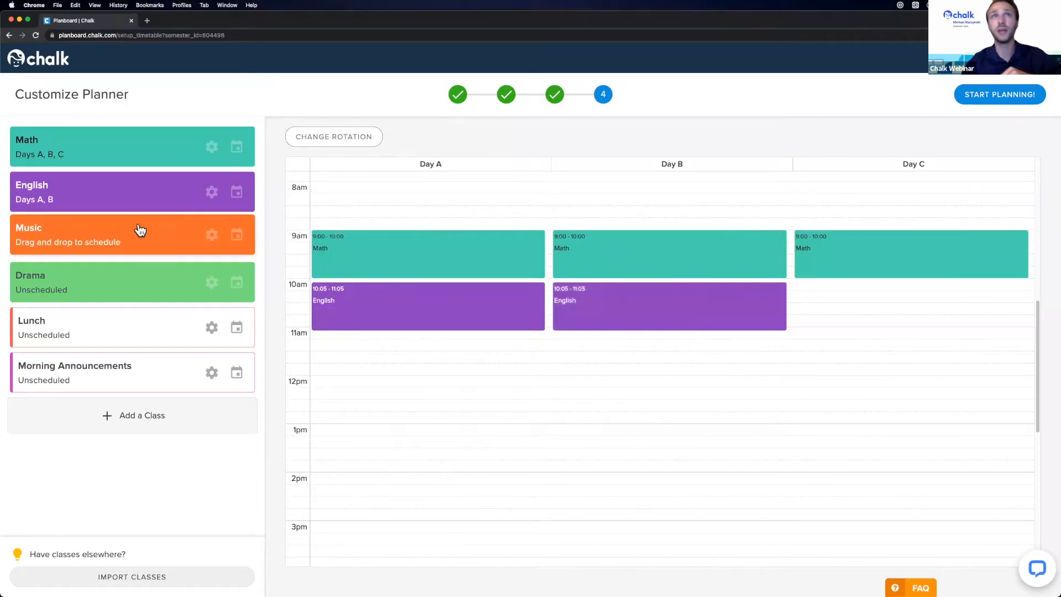
pyautogui.moveTo(105, 192); pyautogui.dragTo(863, 289)
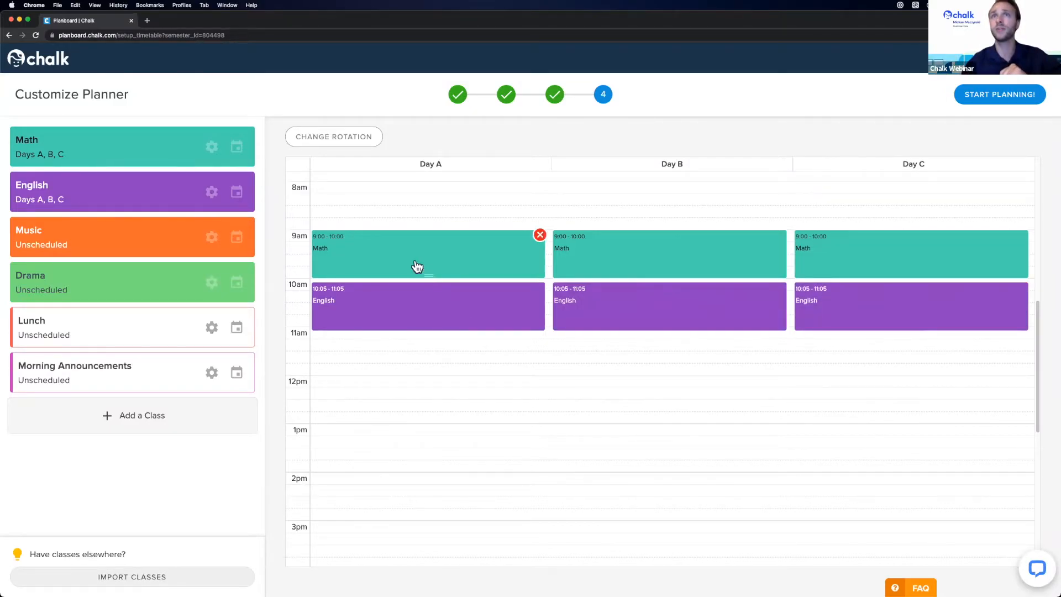
# - Rearrange Day B so English runs 9:00–10:00 and Math 10:05–11:05
pyautogui.moveTo(439, 258); pyautogui.dragTo(430, 279)
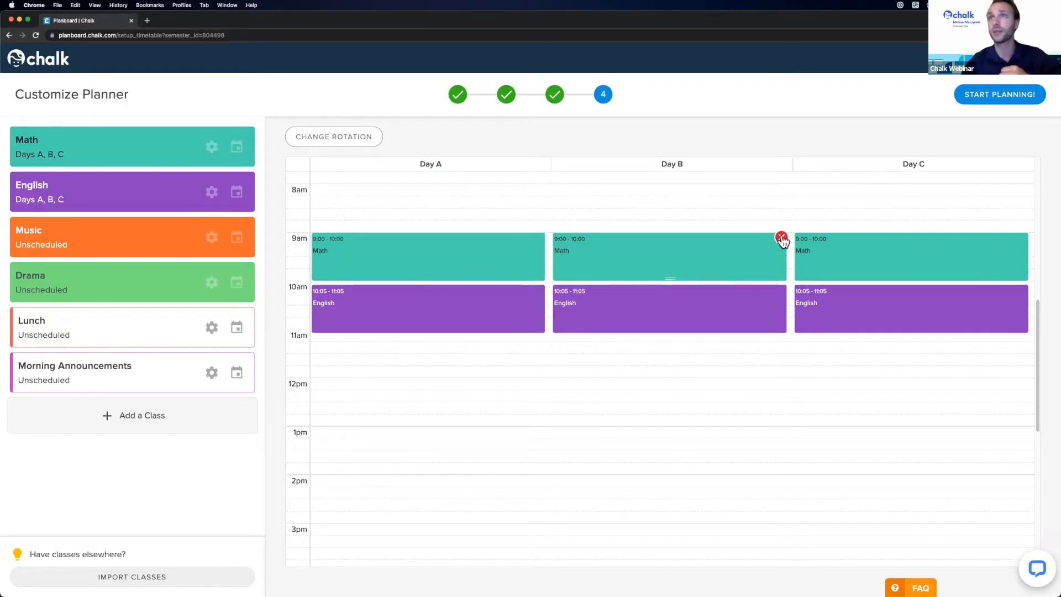
pyautogui.click(782, 239)
pyautogui.moveTo(101, 154); pyautogui.dragTo(662, 241)
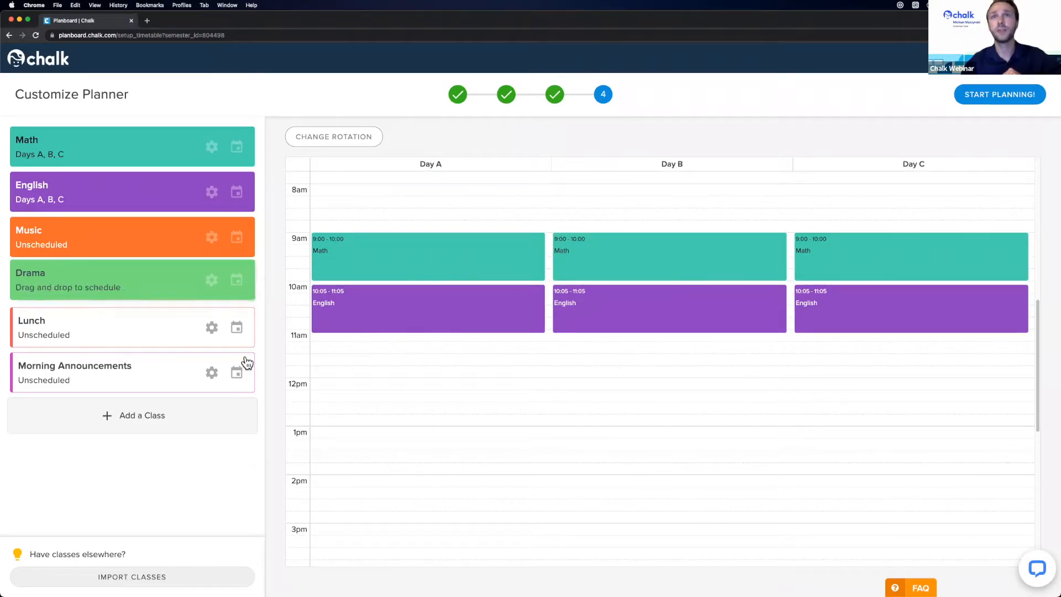
pyautogui.moveTo(650, 269); pyautogui.dragTo(648, 357)
pyautogui.moveTo(640, 308); pyautogui.dragTo(639, 280)
pyautogui.moveTo(640, 358); pyautogui.dragTo(640, 300)
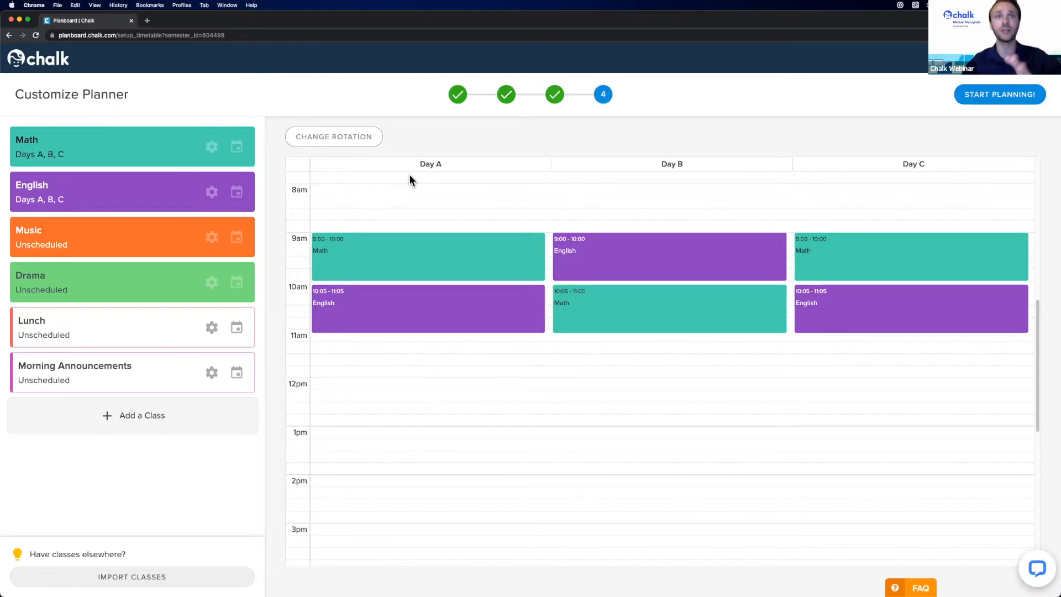
# - Set the Drama start time to 10:23 PM in the Schedule Drama dialog
pyautogui.click(236, 282)
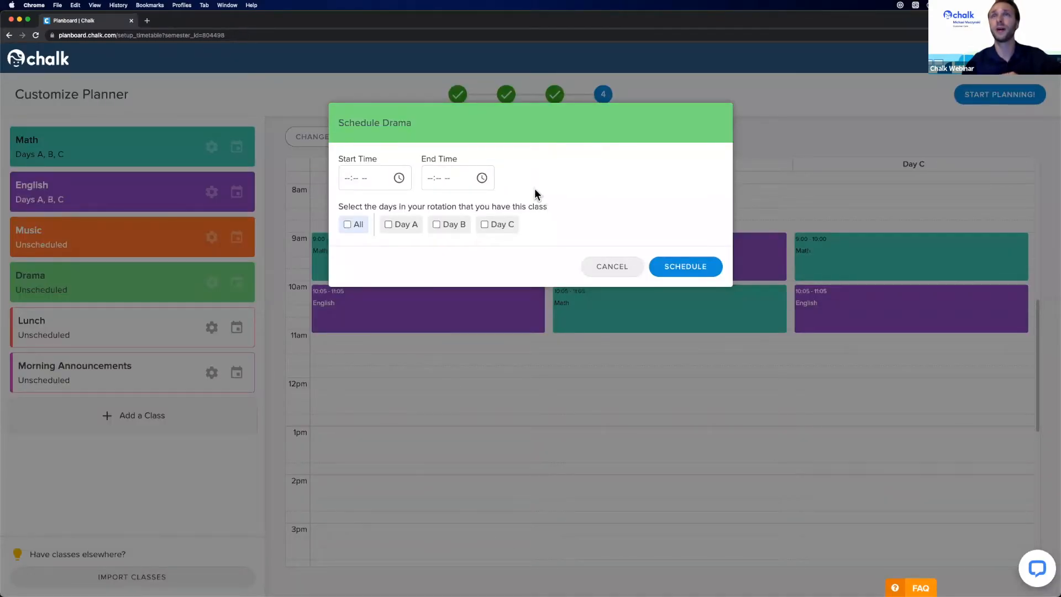
pyautogui.click(400, 179)
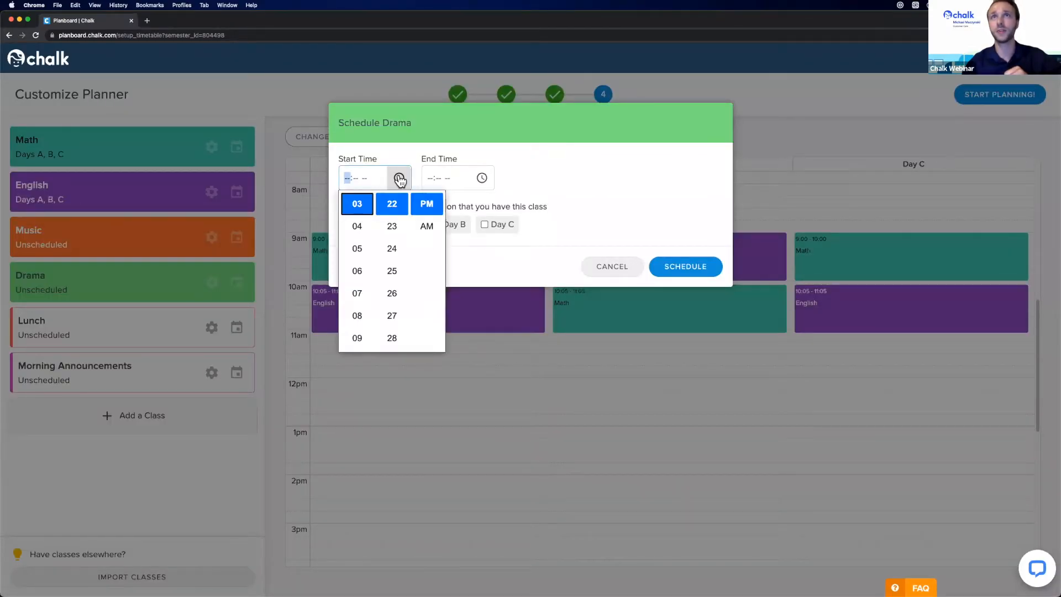
pyautogui.scroll(-7, 357, 274)
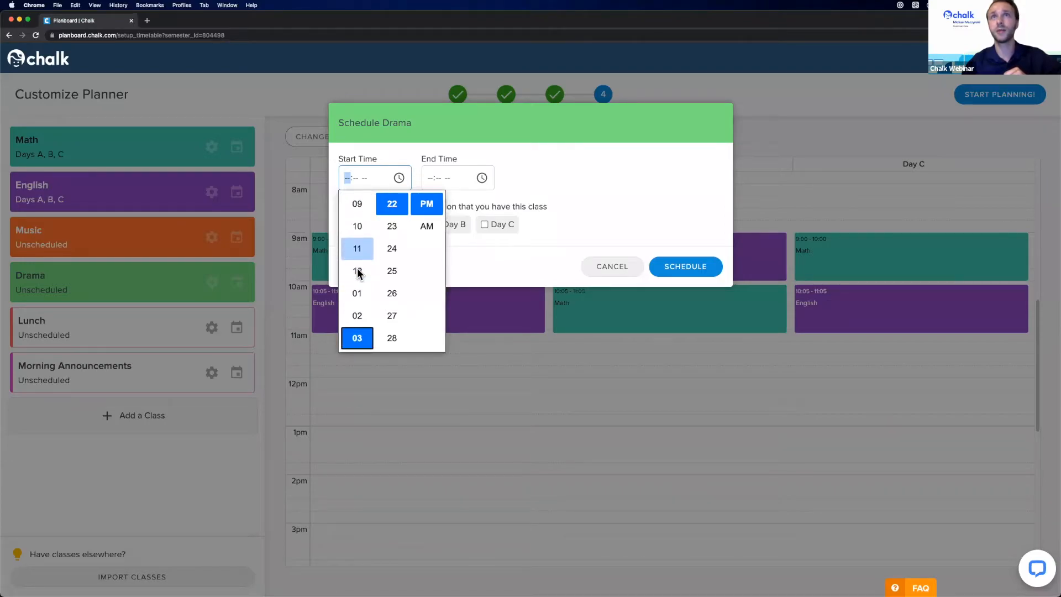
pyautogui.scroll(-4, 359, 270)
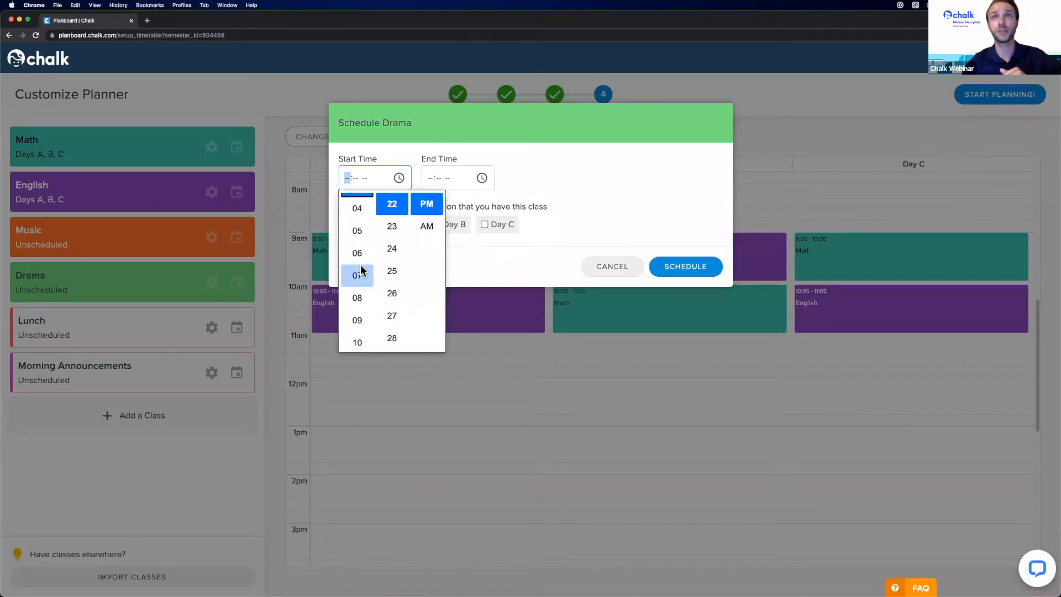
pyautogui.scroll(-14, 360, 233)
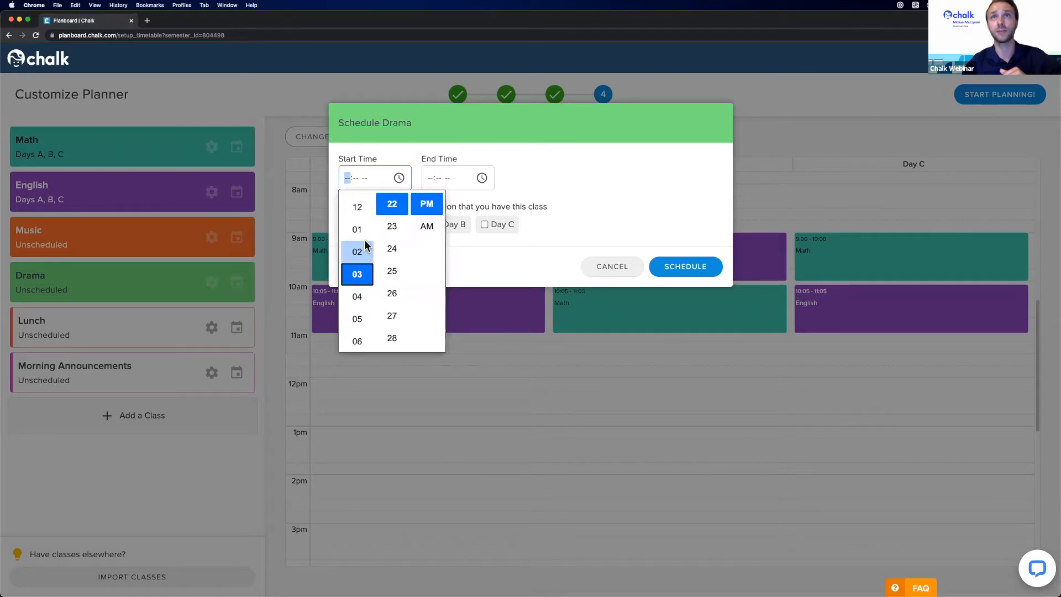
pyautogui.click(359, 308)
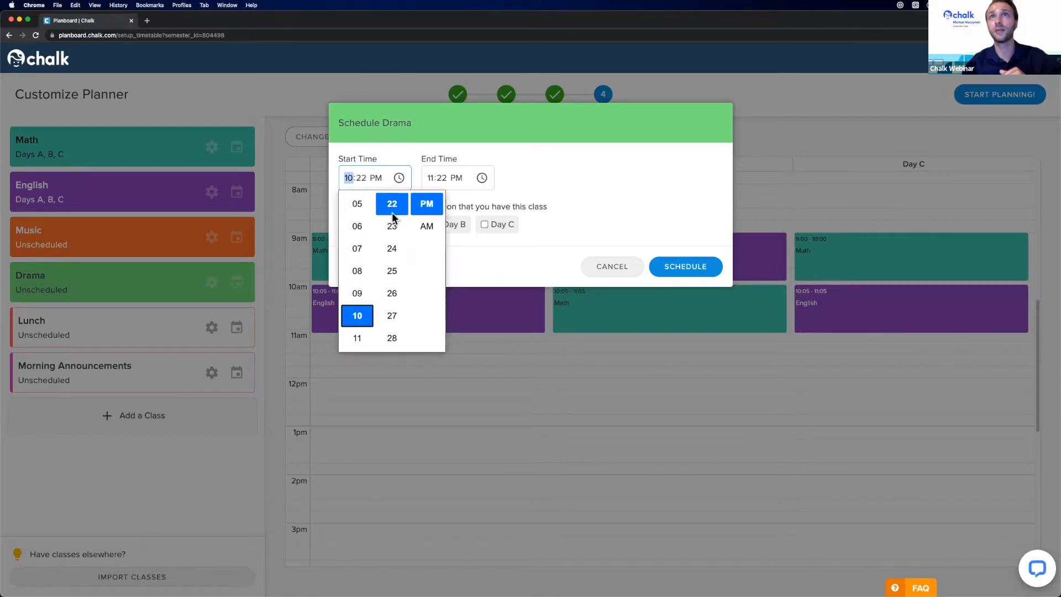
pyautogui.click(392, 226)
pyautogui.click(635, 198)
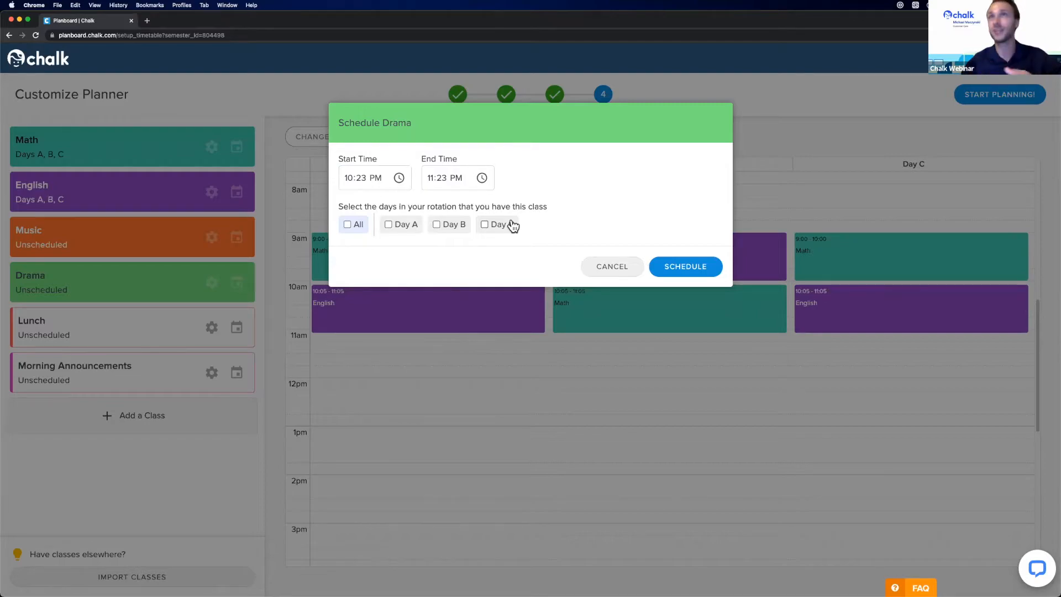
# - Set the Drama end time to 11:26 PM and include Day A
pyautogui.click(440, 177)
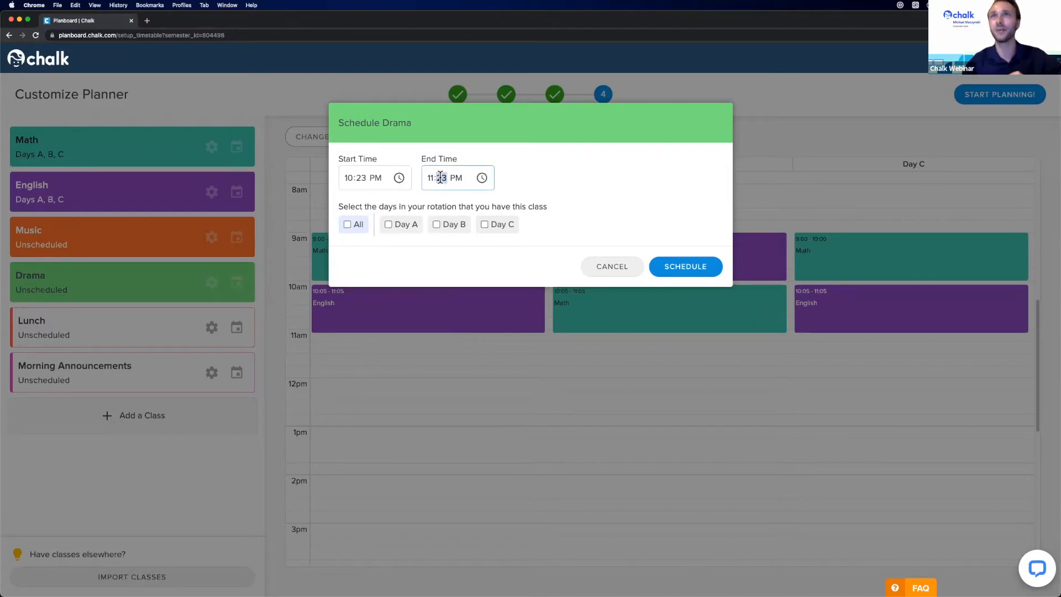
pyautogui.click(482, 178)
pyautogui.click(475, 271)
pyautogui.click(636, 209)
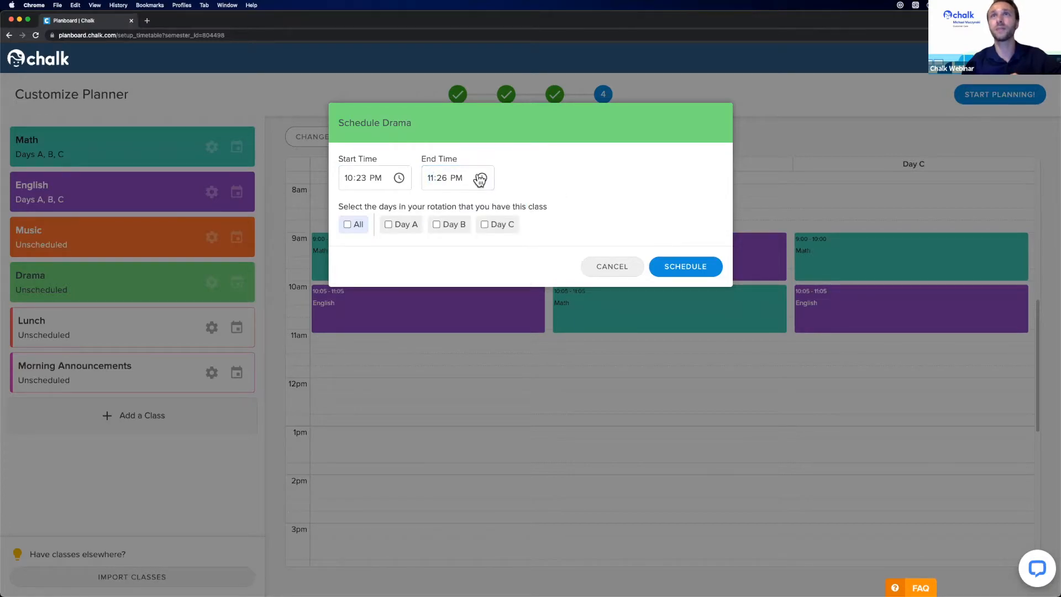
pyautogui.click(400, 226)
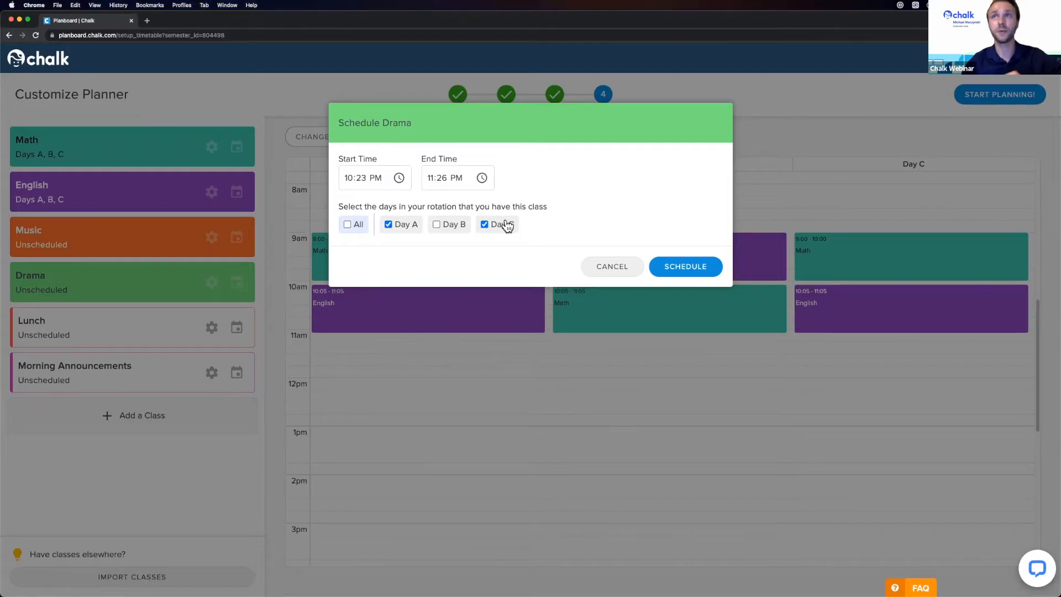
# - Schedule Drama and drag its Day A and Day C blocks up to late morning
pyautogui.click(685, 269)
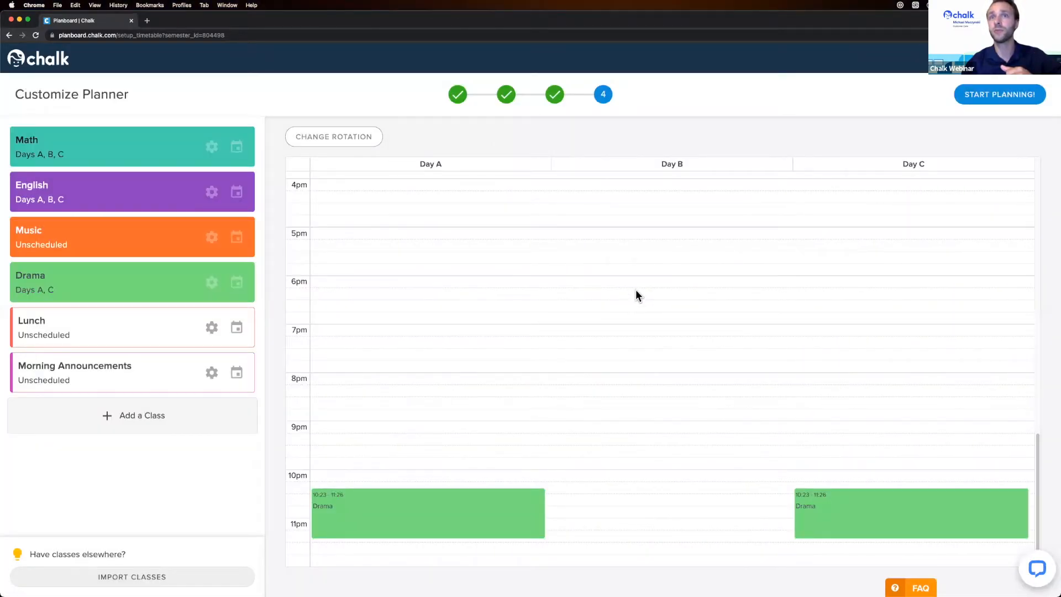
pyautogui.scroll(1, 648, 338)
pyautogui.scroll(-1, 645, 333)
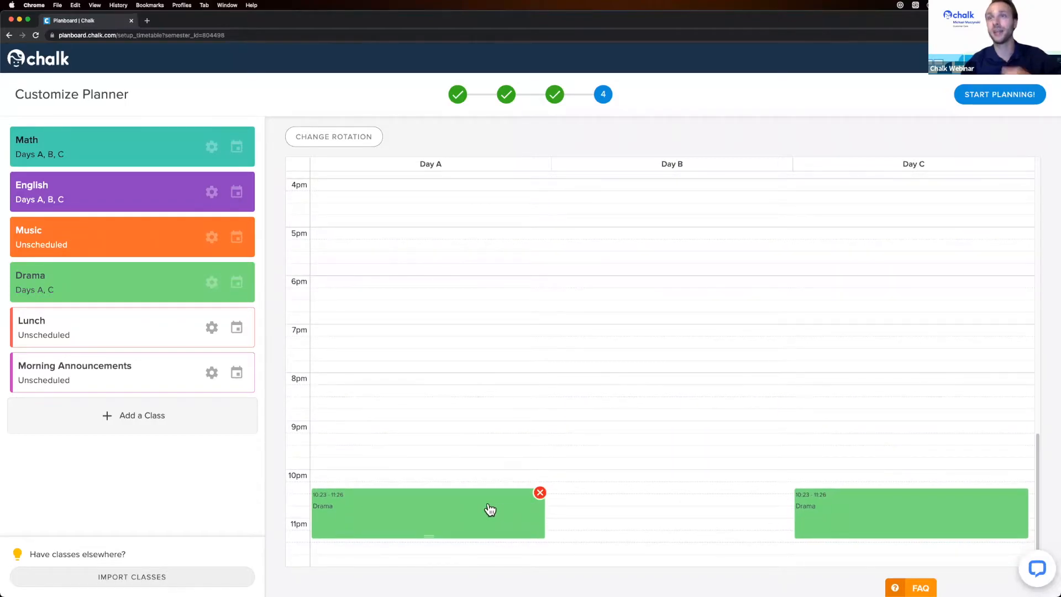
pyautogui.moveTo(489, 513); pyautogui.dragTo(484, 315)
pyautogui.scroll(6, 486, 376)
pyautogui.scroll(-6, 810, 414)
pyautogui.scroll(5, 845, 346)
pyautogui.moveTo(878, 503); pyautogui.dragTo(850, 248)
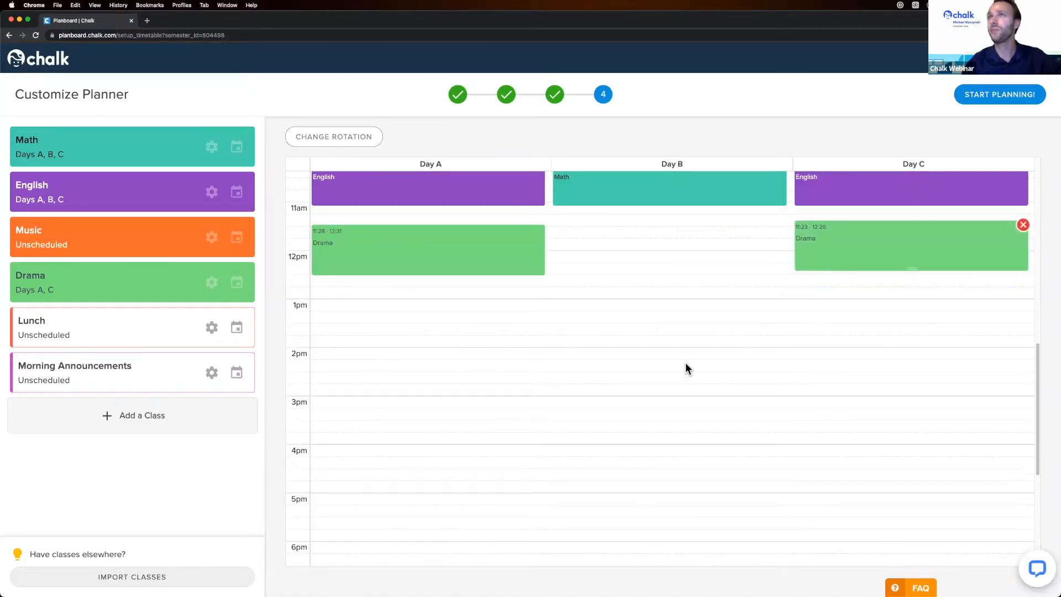
# - Fine-tune both Drama blocks to 11:08–12:11
pyautogui.scroll(2, 656, 401)
pyautogui.scroll(3, 660, 422)
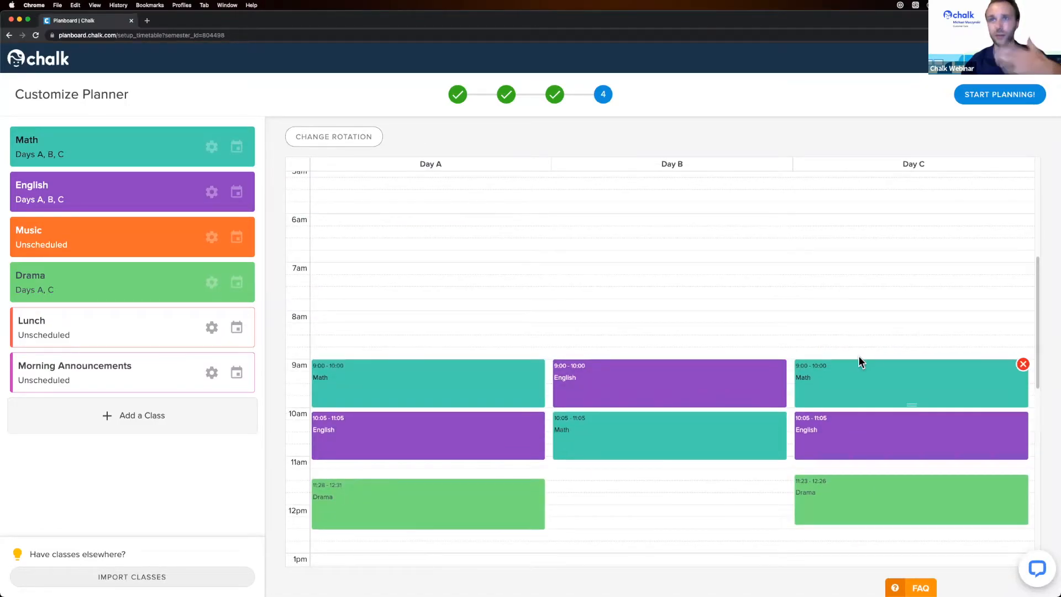
pyautogui.scroll(-3, 493, 367)
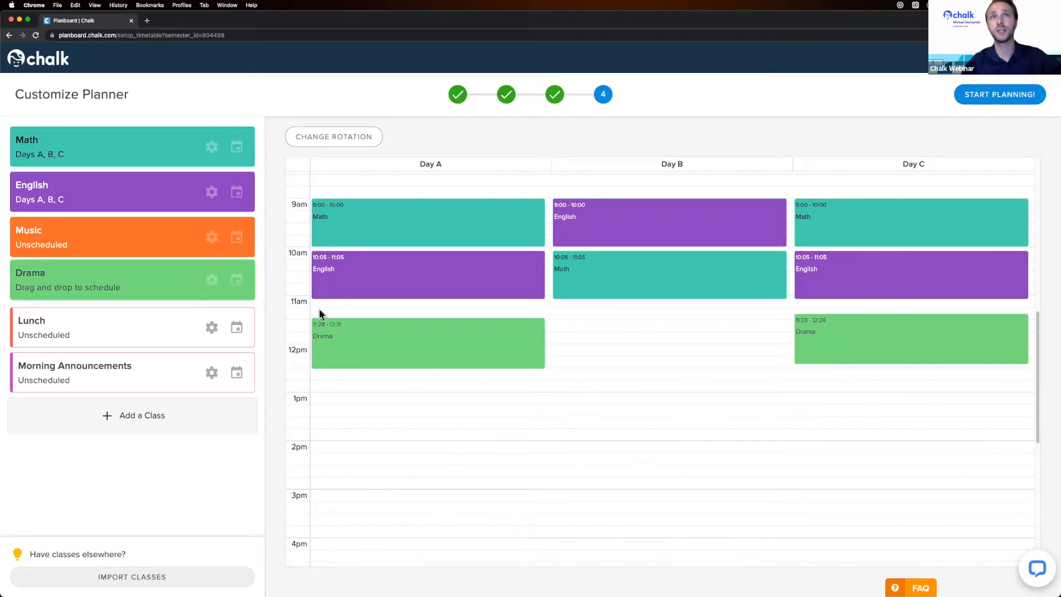
pyautogui.moveTo(407, 339)
pyautogui.mouseDown()
pyautogui.moveTo(408, 372)
pyautogui.moveTo(415, 323)
pyautogui.mouseUp()
pyautogui.moveTo(843, 338); pyautogui.dragTo(844, 331)
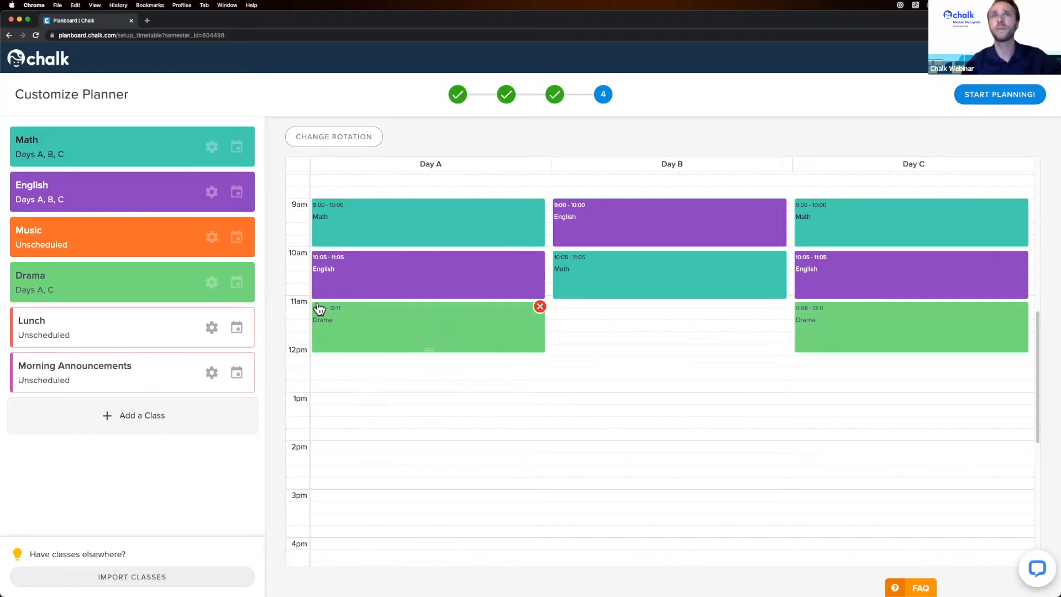
# - Change Day A's English period to Music starting at 10:04 AM and save
pyautogui.click(427, 269)
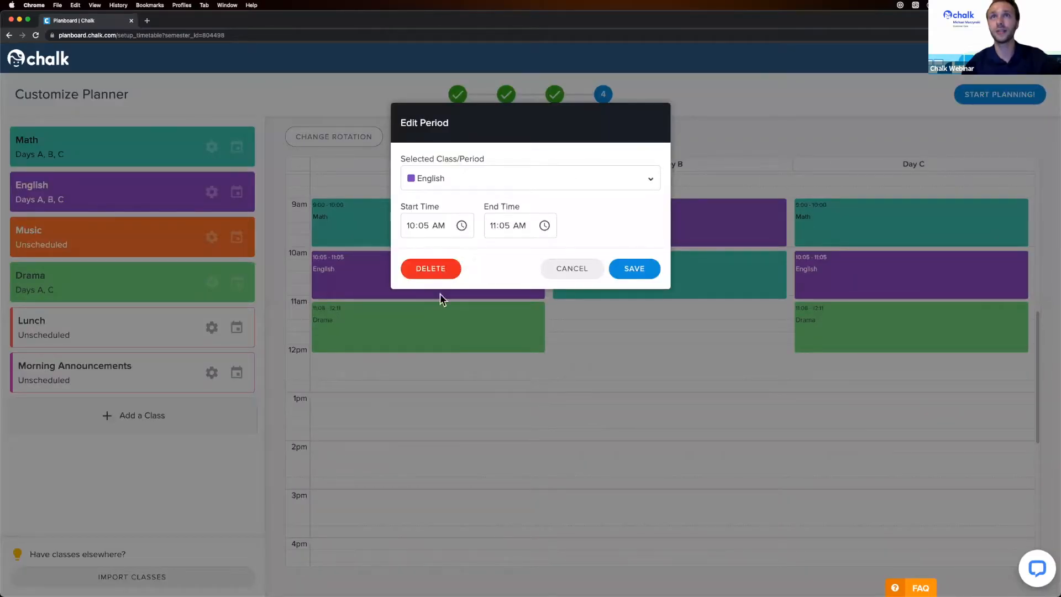
pyautogui.click(425, 225)
pyautogui.click(461, 226)
pyautogui.scroll(1, 468, 261)
pyautogui.click(460, 259)
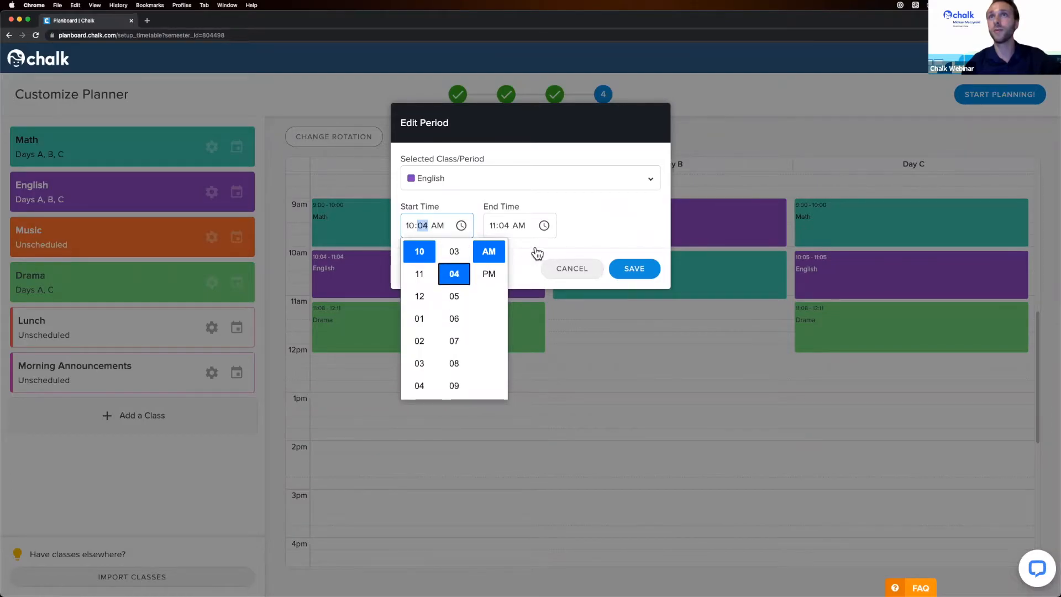
pyautogui.click(536, 252)
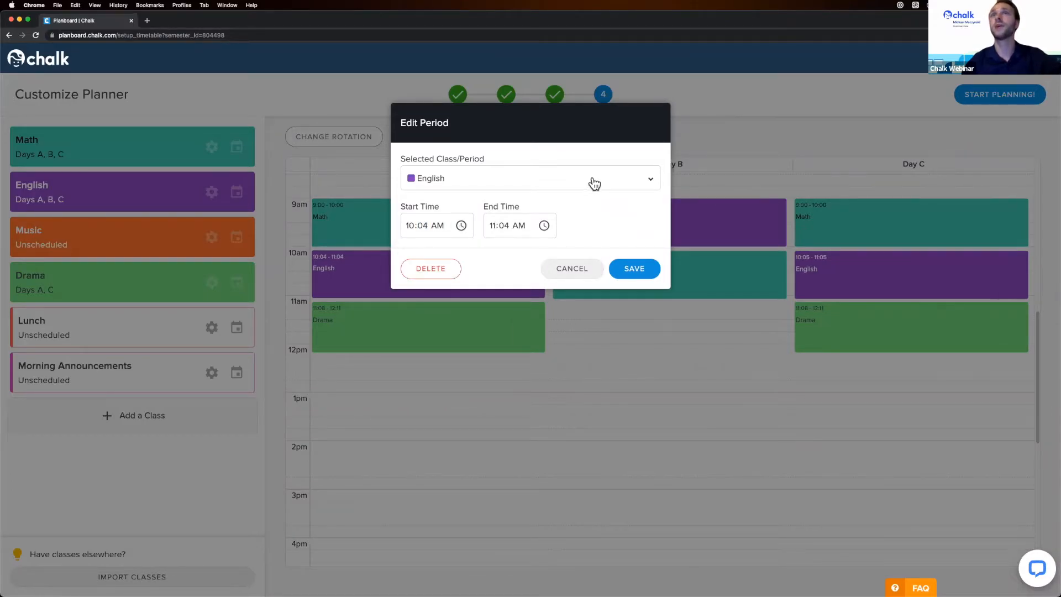
pyautogui.click(552, 177)
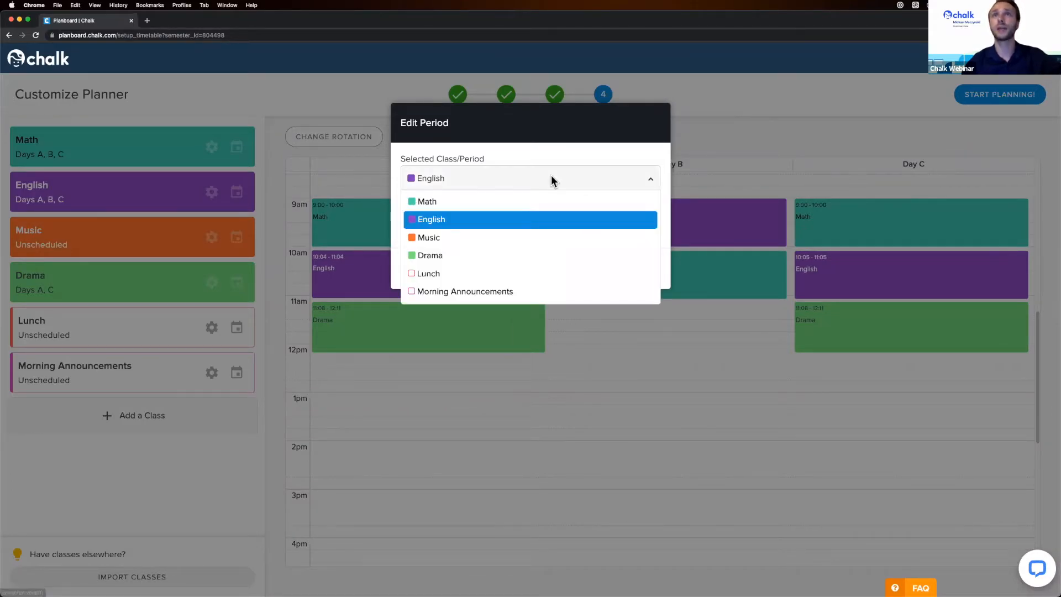
pyautogui.click(436, 243)
pyautogui.click(633, 269)
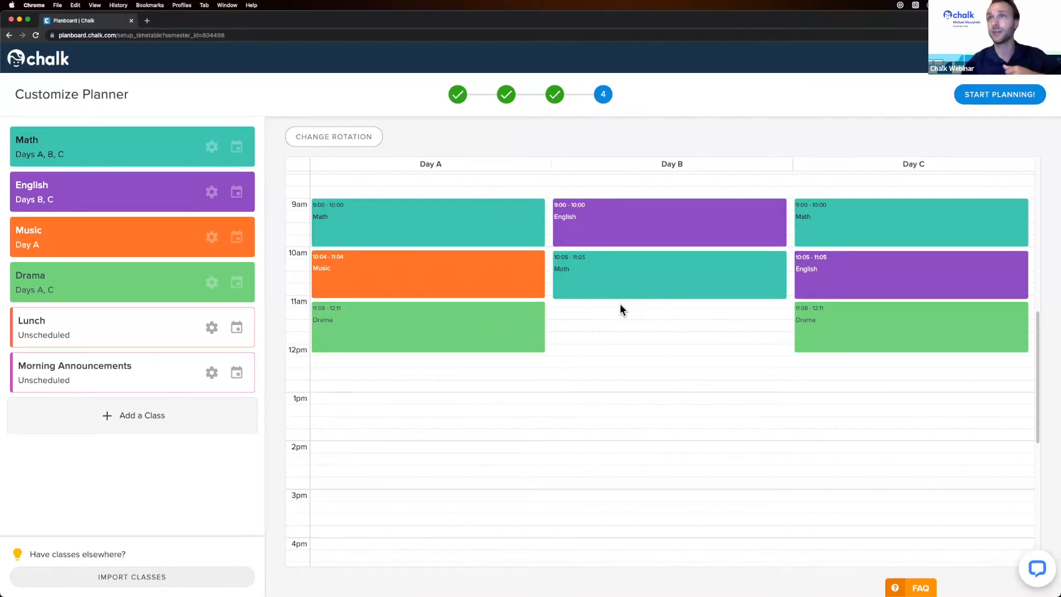
# - Mark out a Day B period from 11:10 to 12:10 and assign it to Music
pyautogui.moveTo(618, 305); pyautogui.dragTo(622, 351)
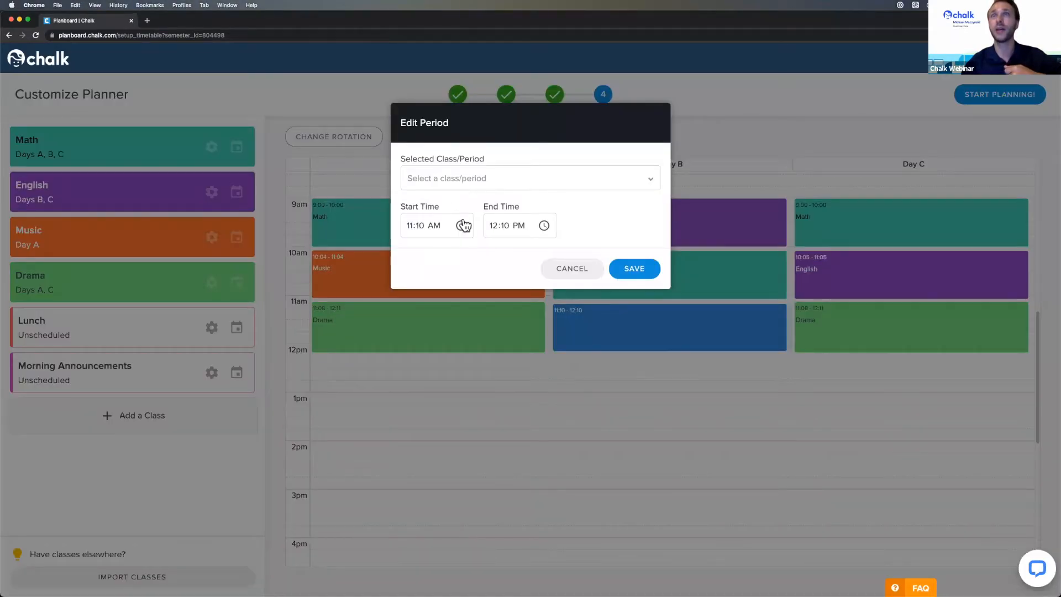
pyautogui.click(500, 177)
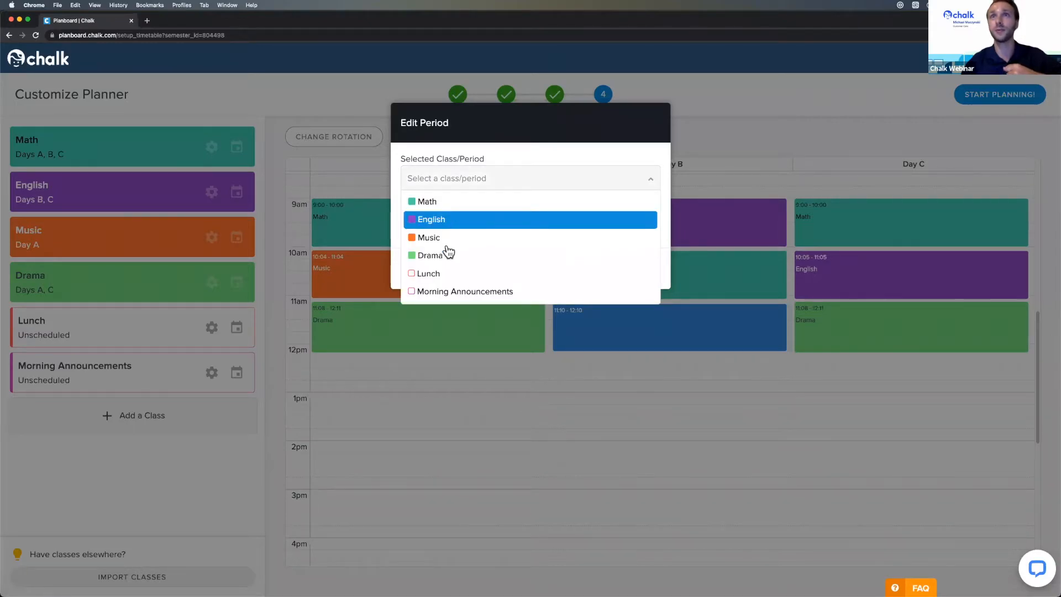
pyautogui.click(489, 239)
pyautogui.click(636, 269)
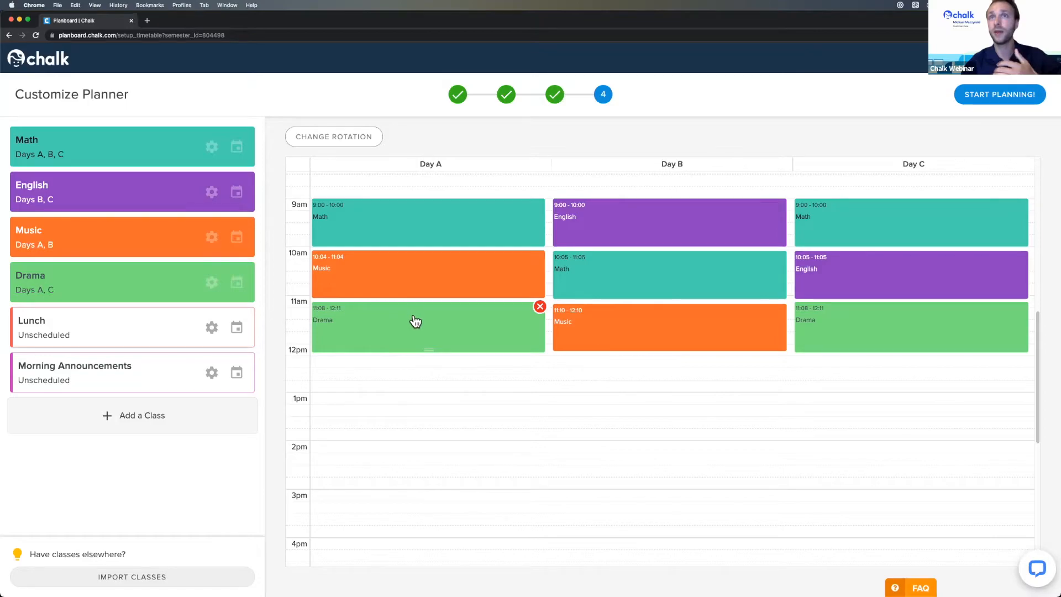
# - Try Drama and Math overlaps on Day A, settling Drama at 11:13 AM–12:16 PM
pyautogui.moveTo(415, 310)
pyautogui.mouseDown()
pyautogui.moveTo(410, 283)
pyautogui.moveTo(408, 296)
pyautogui.mouseUp()
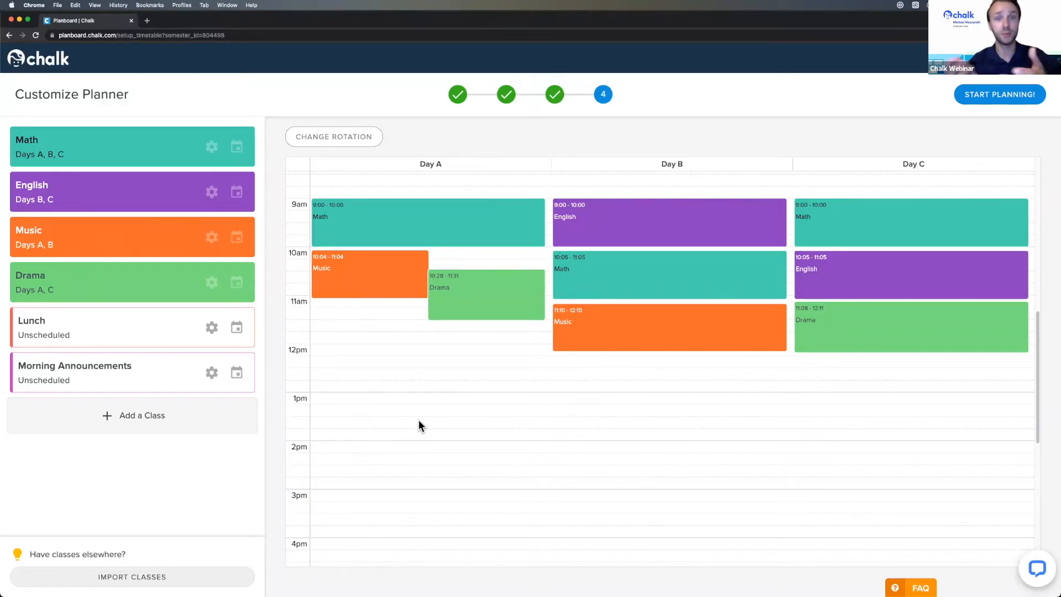
pyautogui.moveTo(625, 284); pyautogui.dragTo(404, 313)
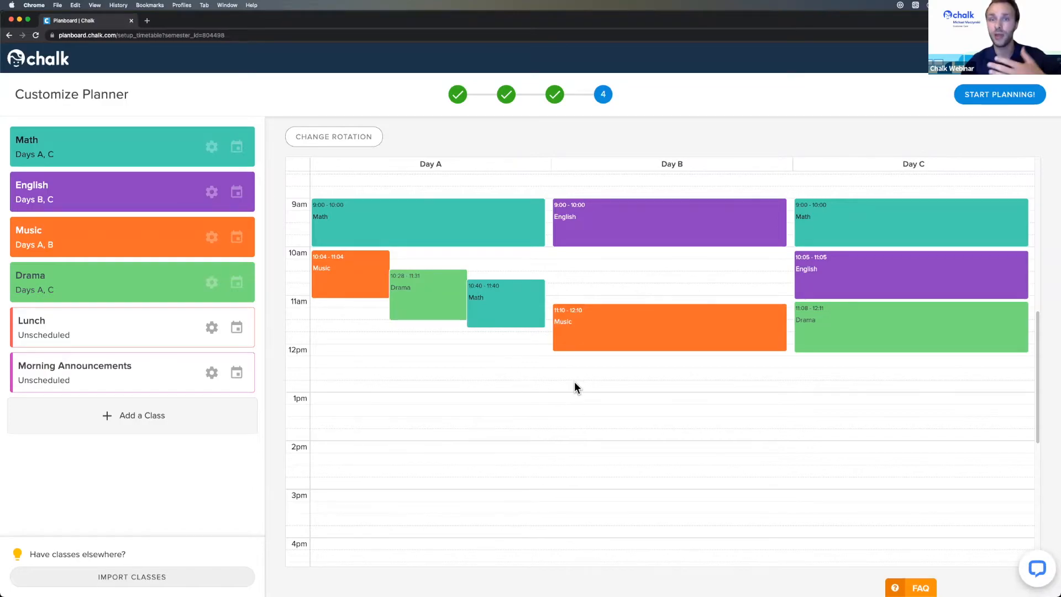
pyautogui.moveTo(429, 306); pyautogui.dragTo(424, 374)
pyautogui.moveTo(483, 308); pyautogui.dragTo(436, 287)
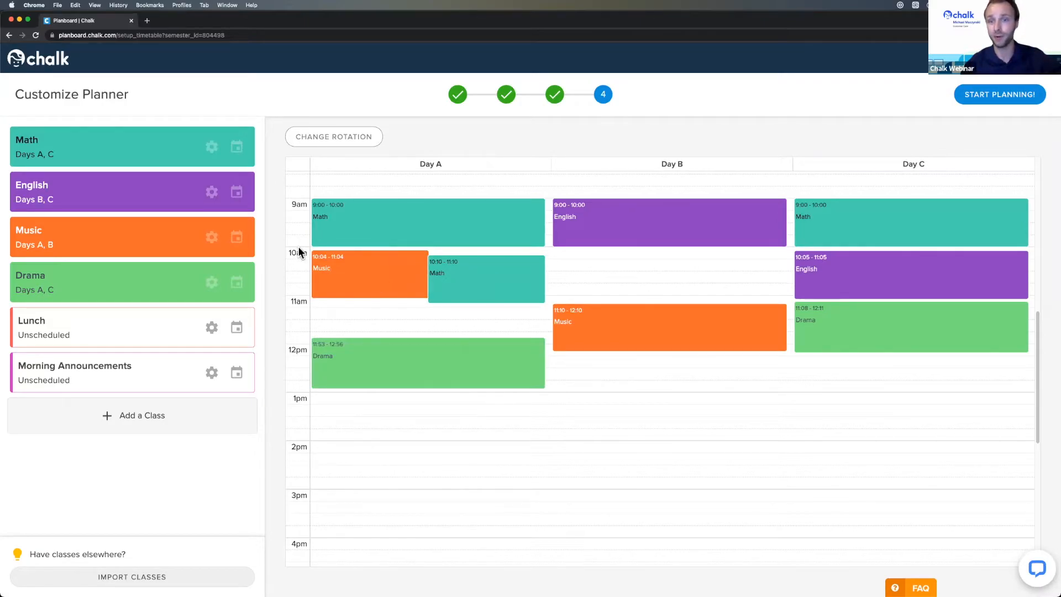
pyautogui.moveTo(417, 358); pyautogui.dragTo(416, 328)
# - Remove Math from Day A and put it back on Day B at 10:05–11:05
pyautogui.moveTo(481, 277)
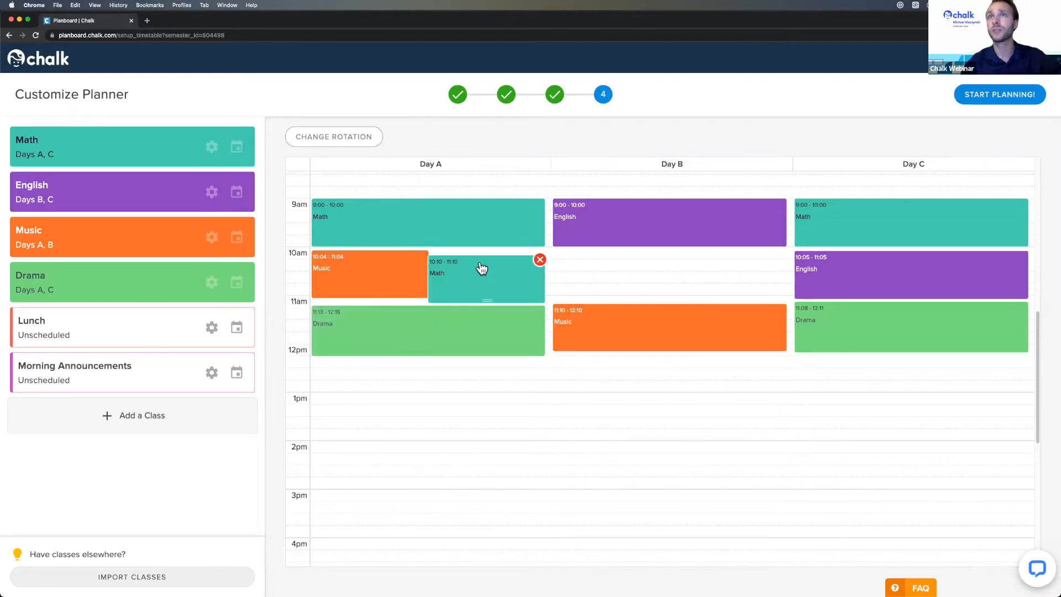
pyautogui.click(540, 260)
pyautogui.moveTo(69, 159); pyautogui.dragTo(654, 258)
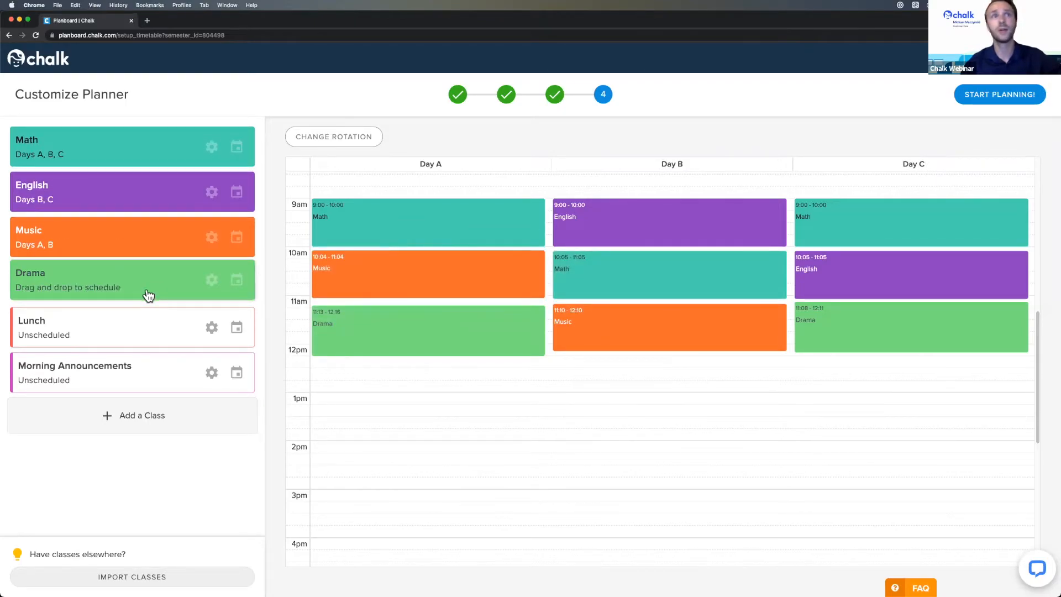
# - Add a Lunch period at 12:20 to Days A, B and C
pyautogui.moveTo(114, 341); pyautogui.dragTo(382, 365)
pyautogui.moveTo(176, 329); pyautogui.dragTo(677, 370)
pyautogui.moveTo(116, 325); pyautogui.dragTo(868, 370)
# - Add Morning Announcements blocks, shorten Day A's to 8:30–8:55, and end Day B's at 8:25
pyautogui.moveTo(135, 374); pyautogui.dragTo(665, 216)
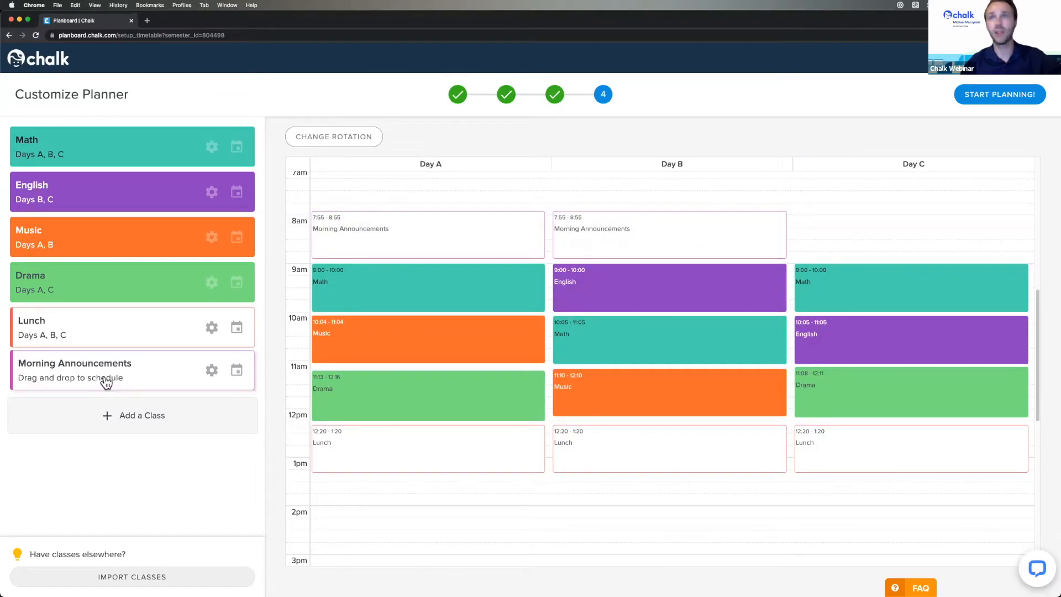
pyautogui.moveTo(105, 379); pyautogui.dragTo(887, 218)
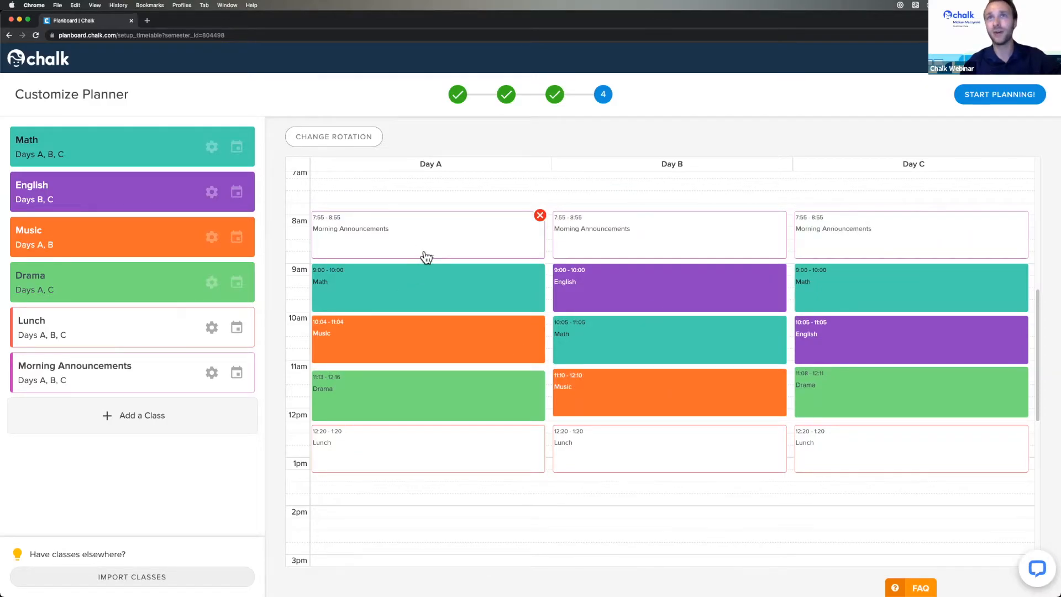
pyautogui.moveTo(429, 258); pyautogui.dragTo(455, 241)
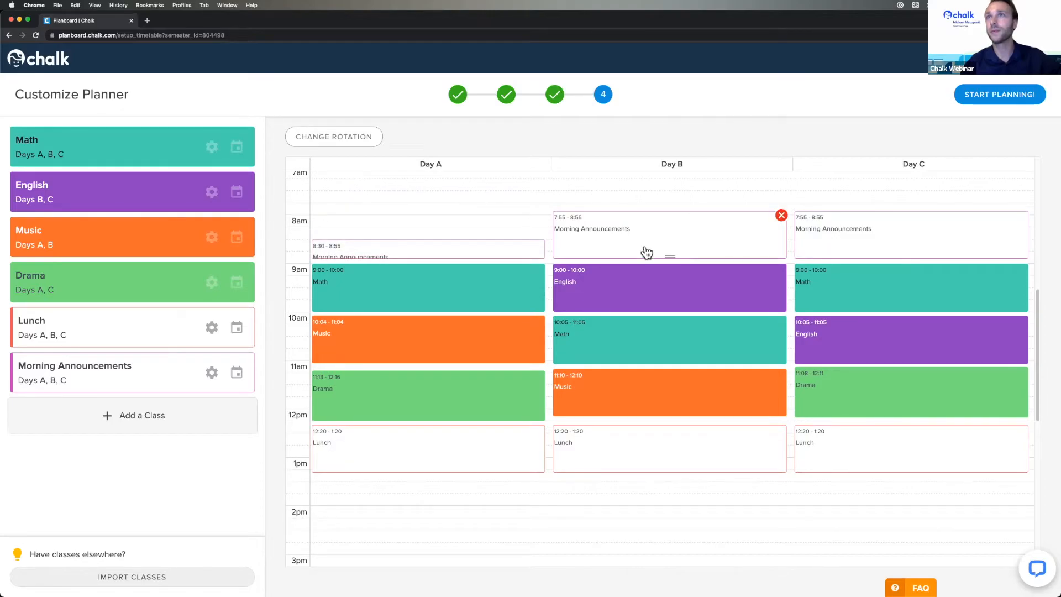
pyautogui.moveTo(670, 256); pyautogui.dragTo(694, 241)
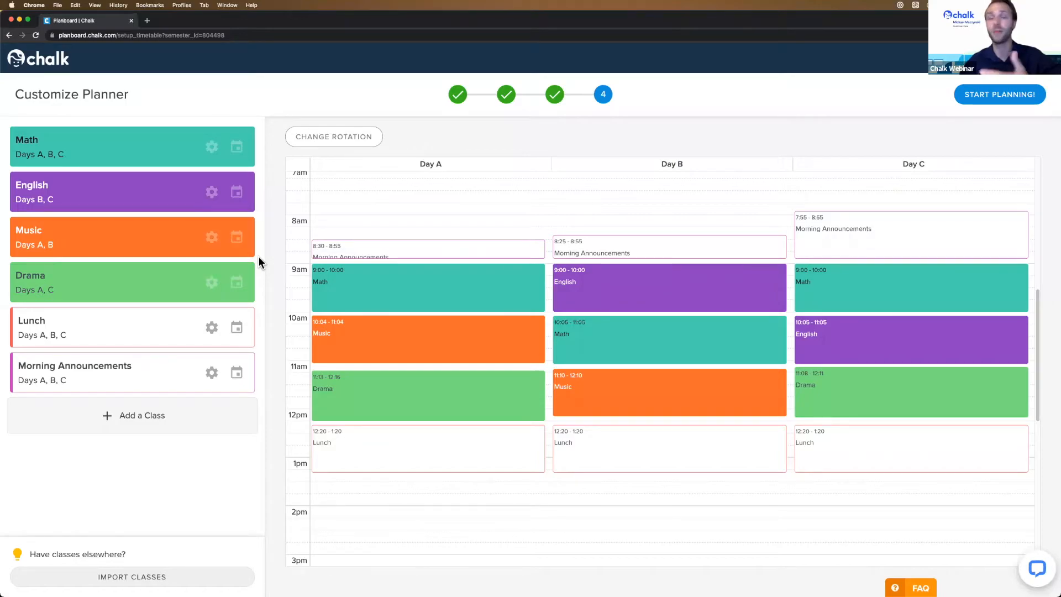
# - Place Day B's Morning Announcements at 8:25–8:55, directly before English
pyautogui.moveTo(585, 324)
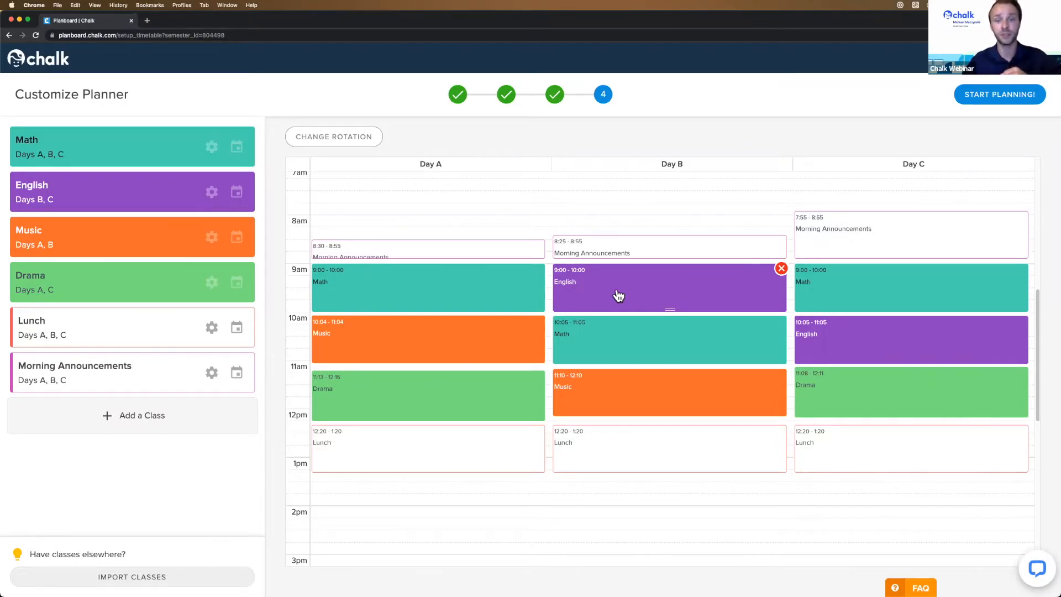
# - Finish planner setup with START PLANNING! and dismiss the welcome popup with AWESOME!
pyautogui.click(999, 98)
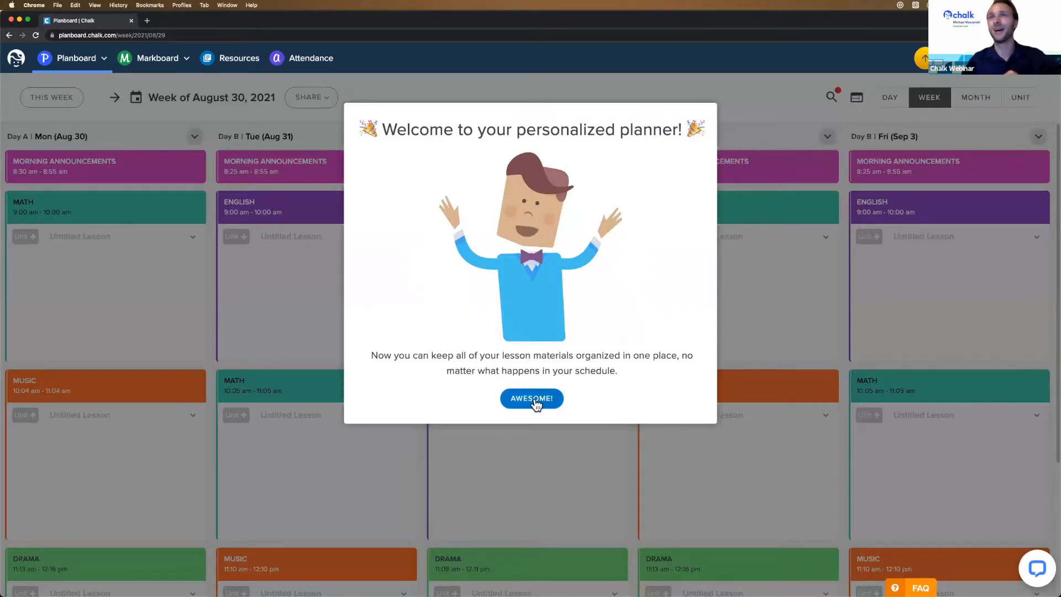
pyautogui.click(557, 398)
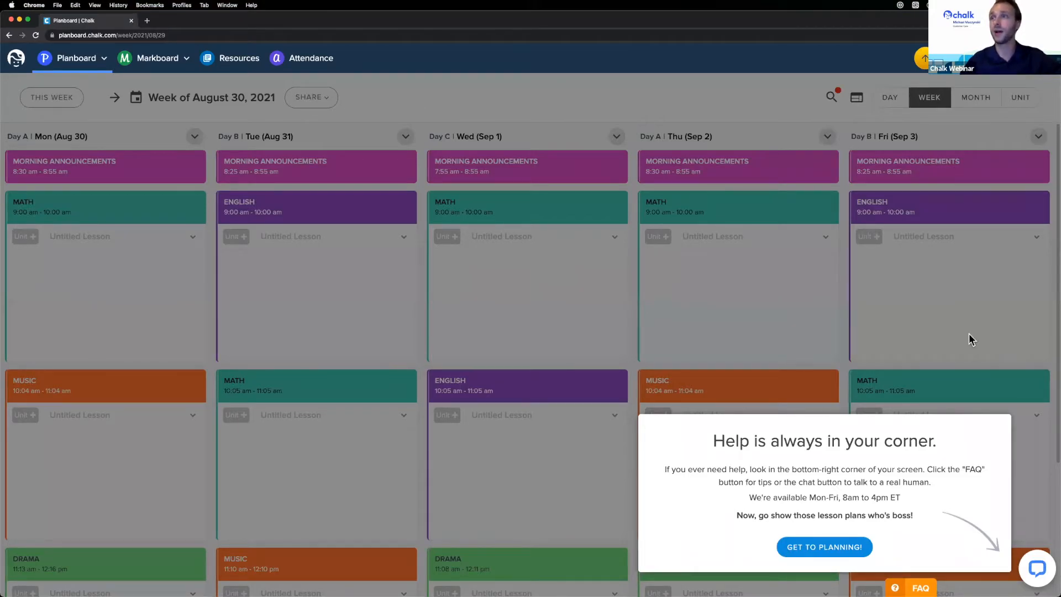
# - Close the help popup with GET TO PLANNING! to reveal the week's untitled lessons
pyautogui.click(818, 548)
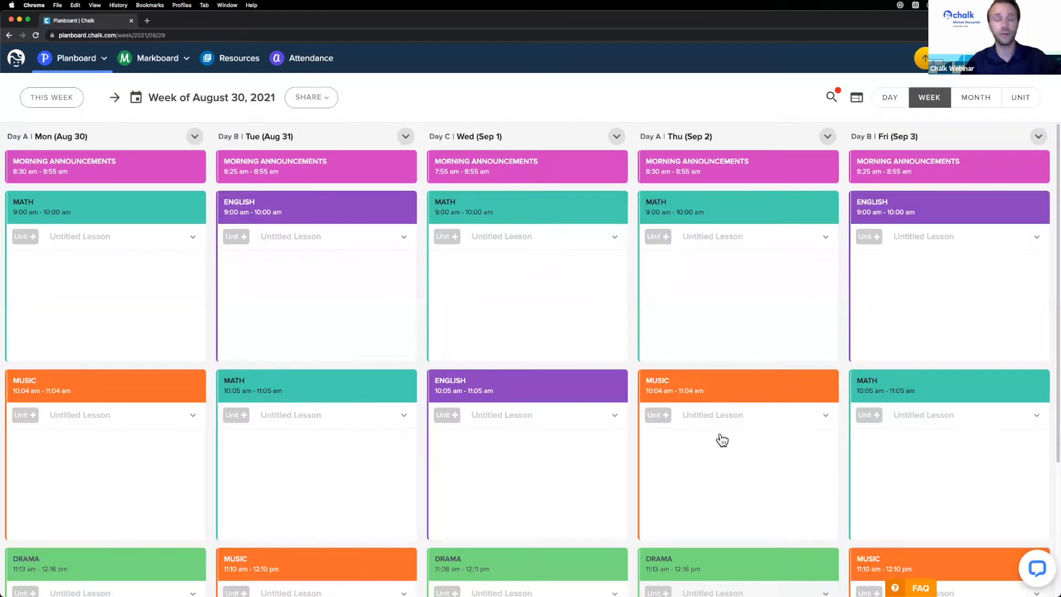
pyautogui.moveTo(722, 440)
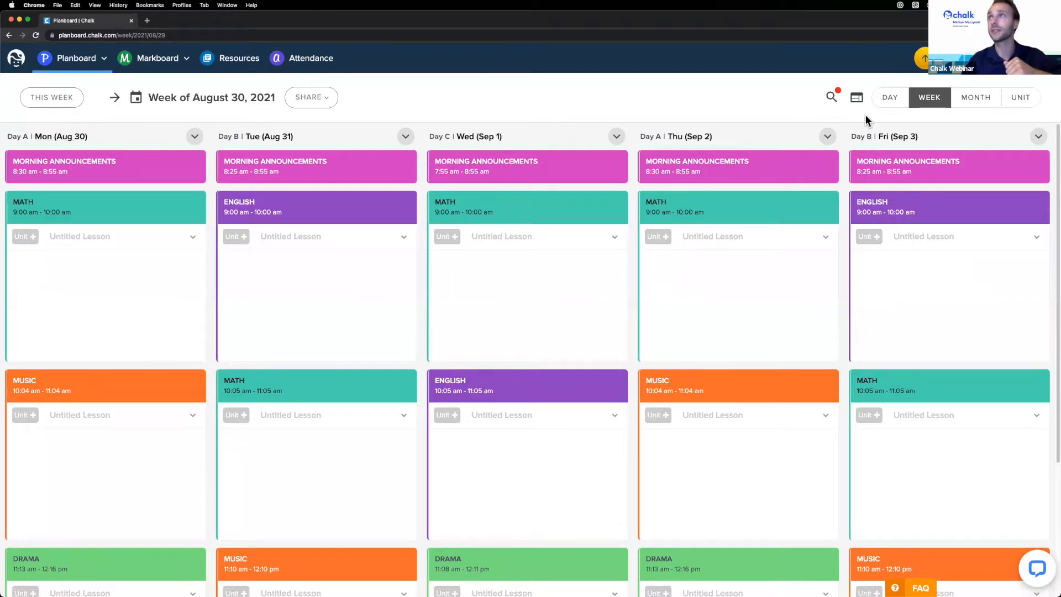
pyautogui.click(891, 103)
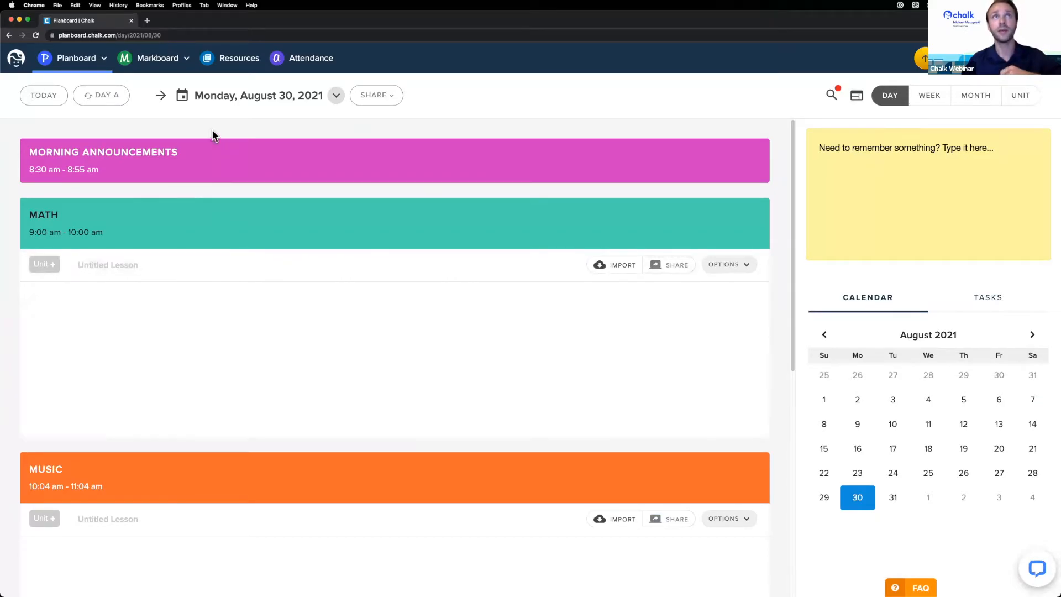
pyautogui.click(159, 97)
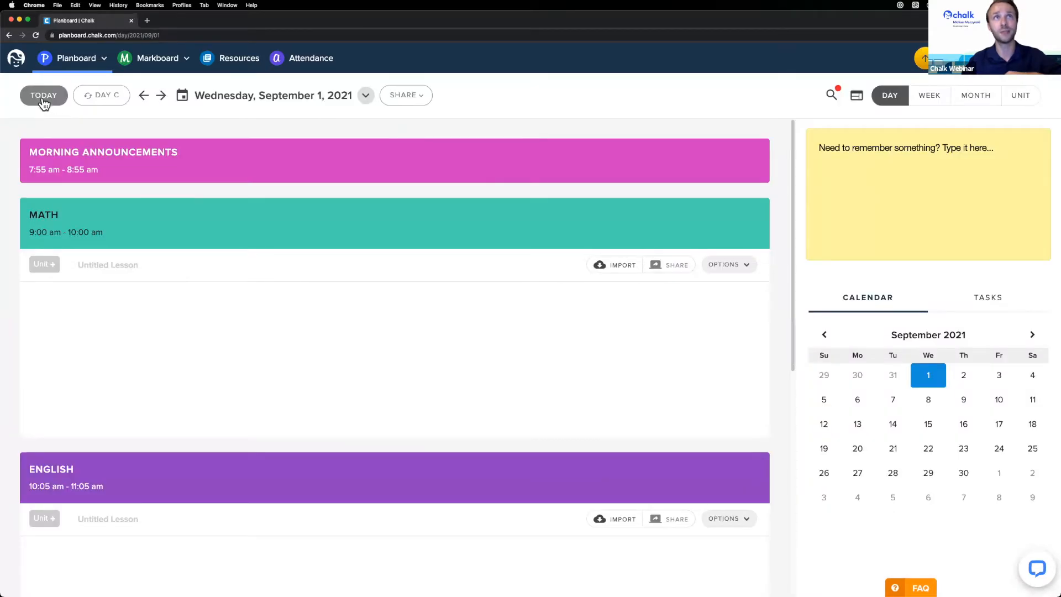
pyautogui.click(43, 100)
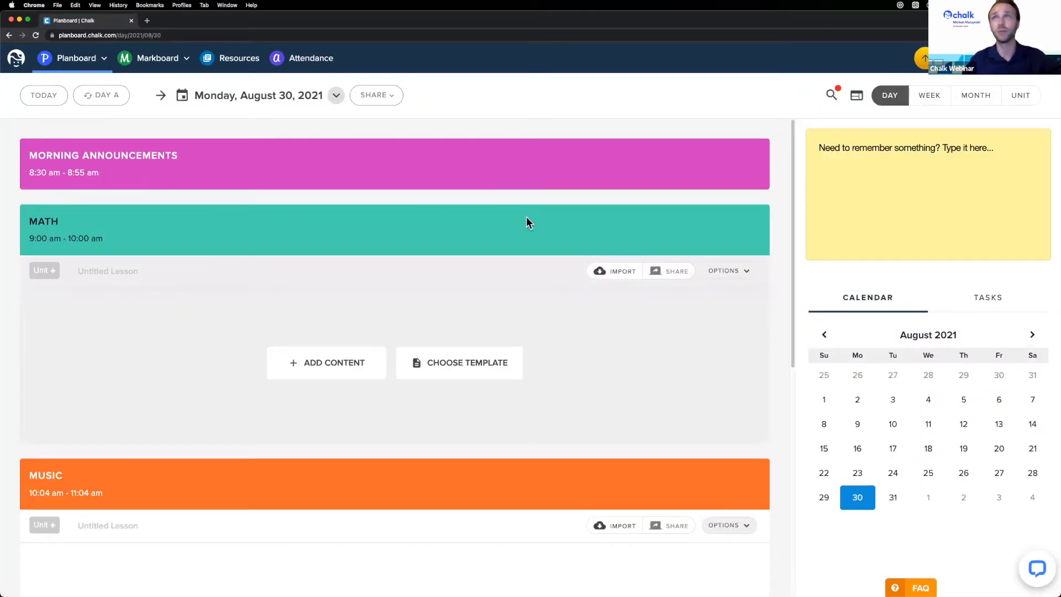
pyautogui.click(922, 102)
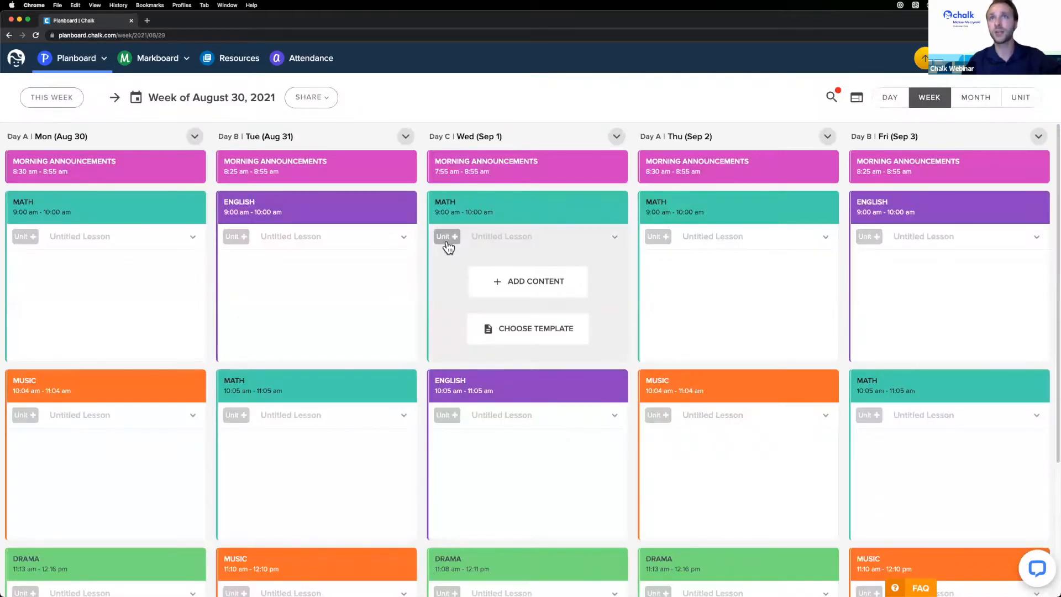
# - Open the editor for Wednesday, September 1's 9:00–10:00 Math lesson via ADD CONTENT
pyautogui.scroll(-1, 325, 265)
pyautogui.scroll(1, 323, 267)
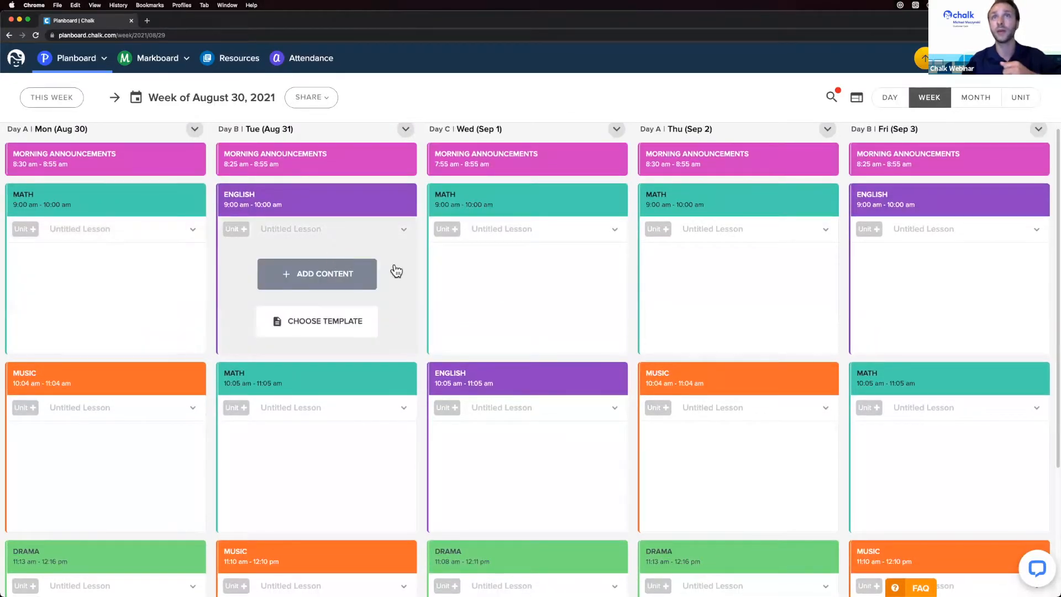
pyautogui.moveTo(463, 269)
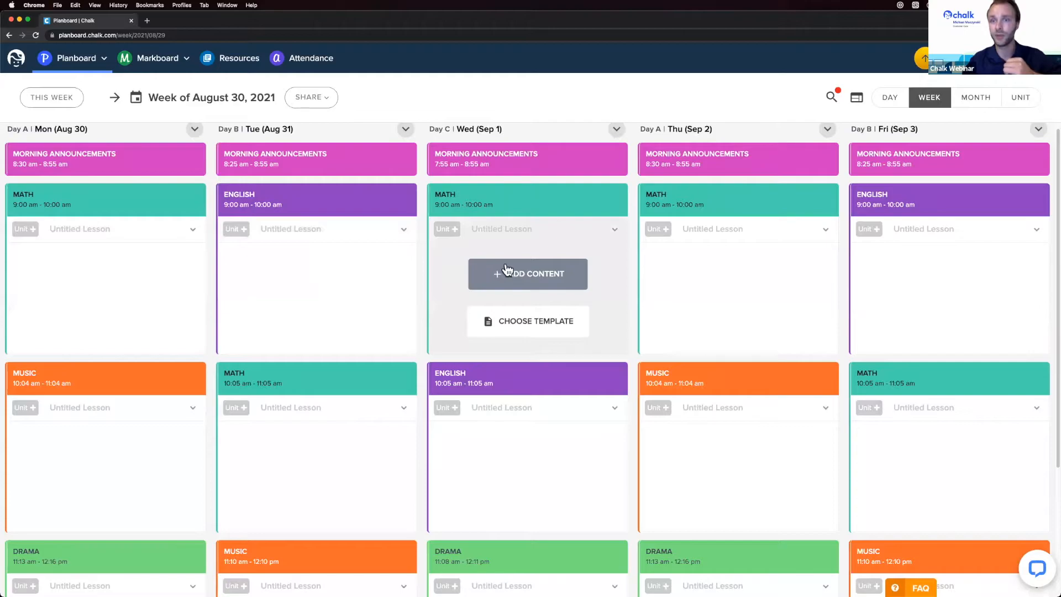
pyautogui.click(536, 272)
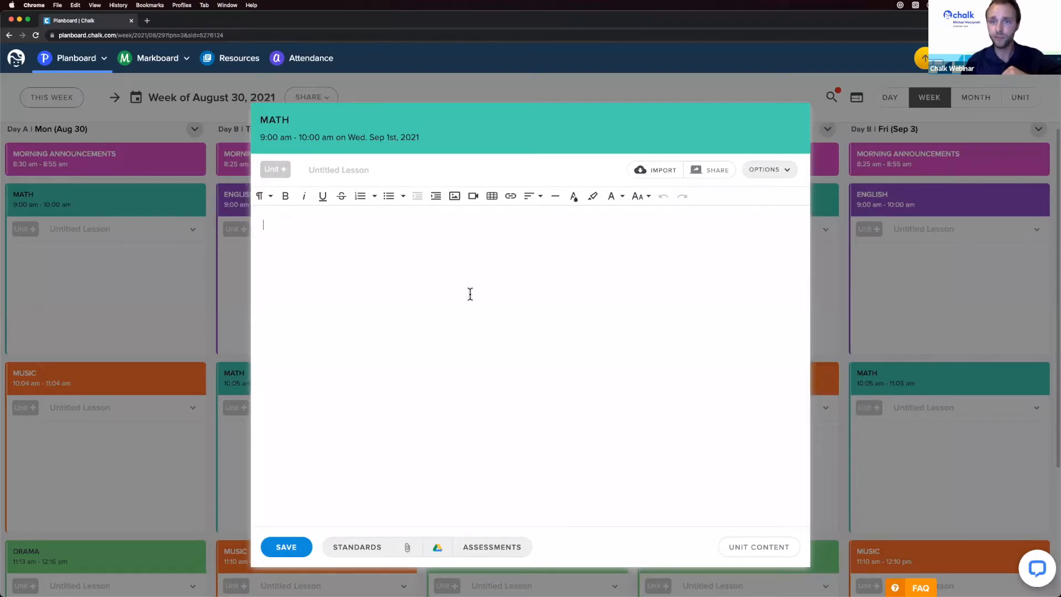
pyautogui.click(883, 287)
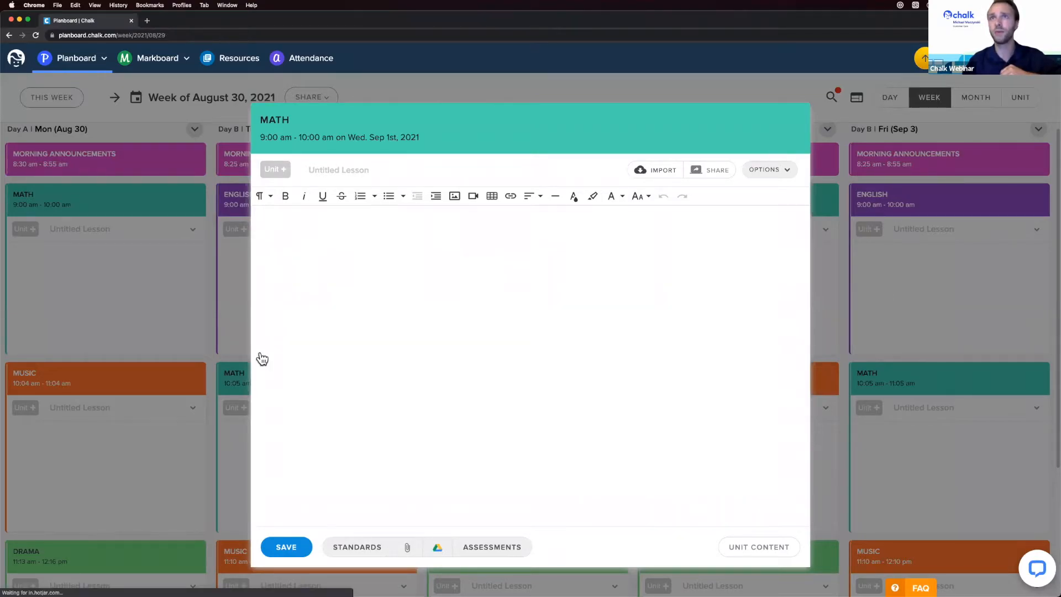
pyautogui.moveTo(540, 327)
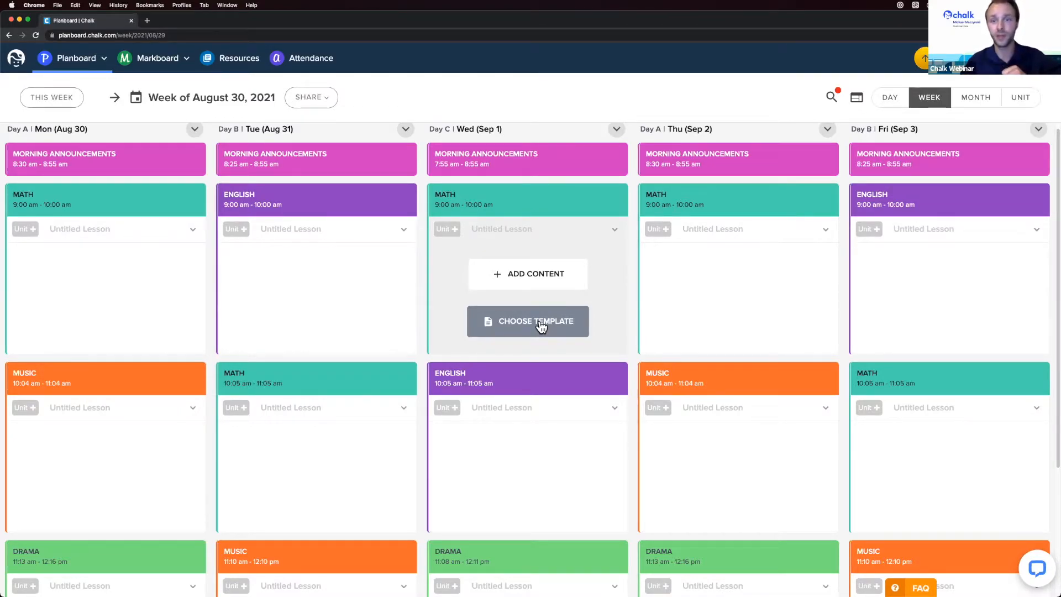
pyautogui.click(509, 276)
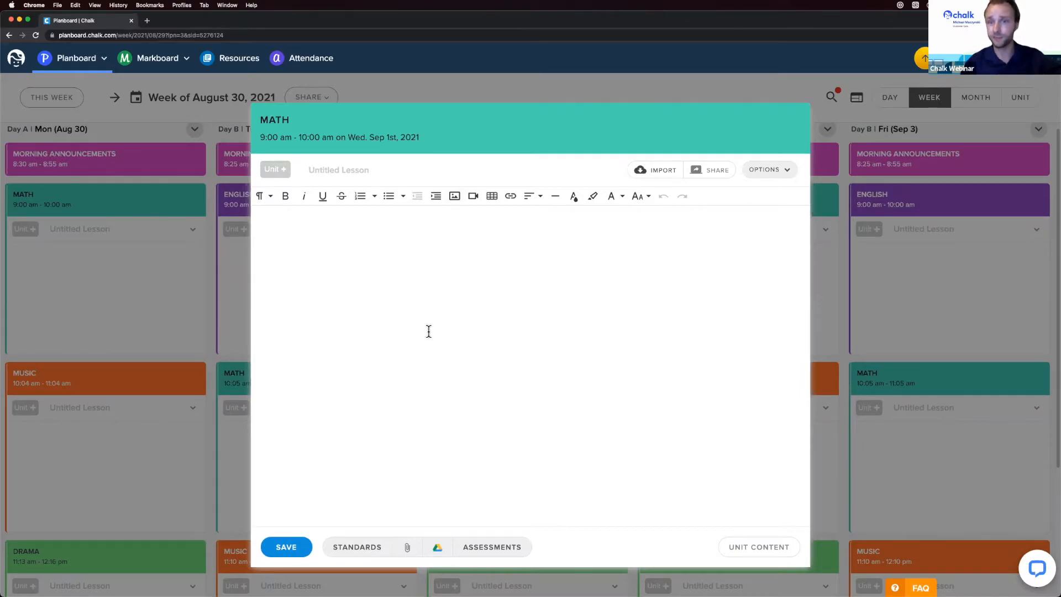
# - Write 'Adding some lesson content here' and 'Whenever we make some changes' as lesson notes
pyautogui.write('Add')
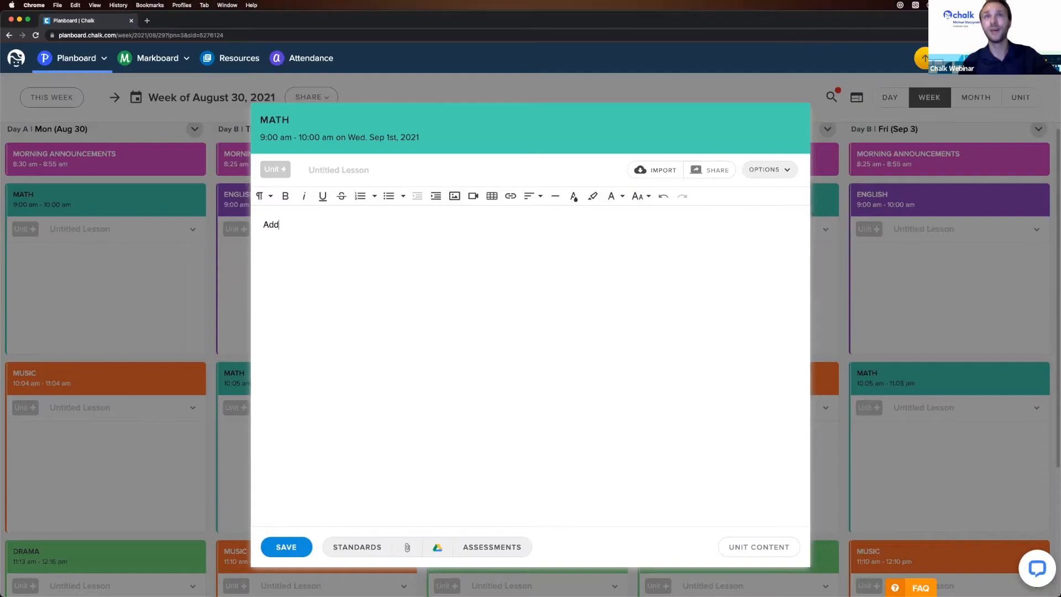
pyautogui.write('ing some lesson content here')
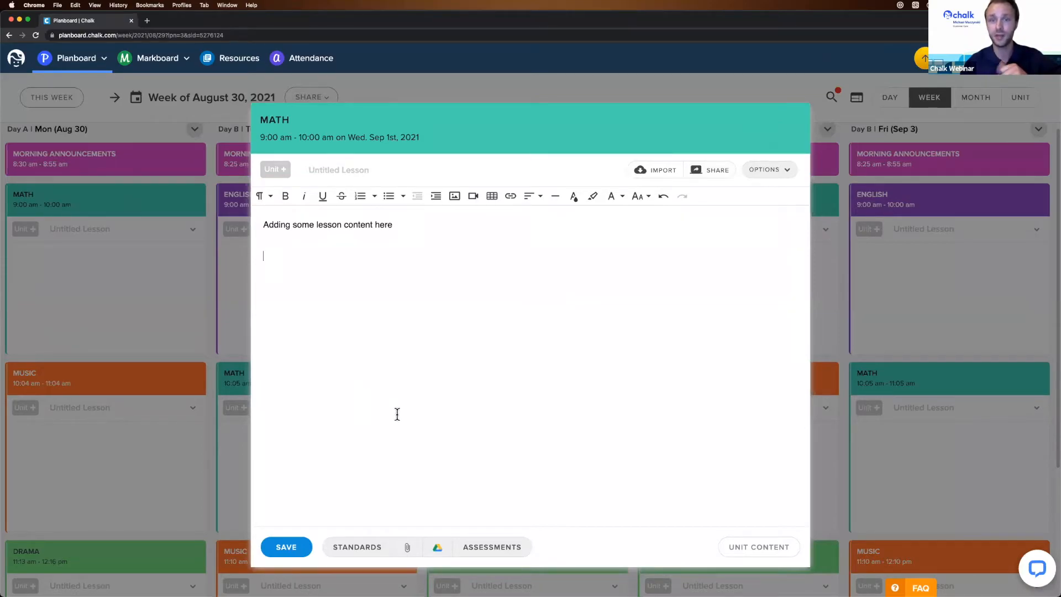
pyautogui.write('Whenever we make some changes')
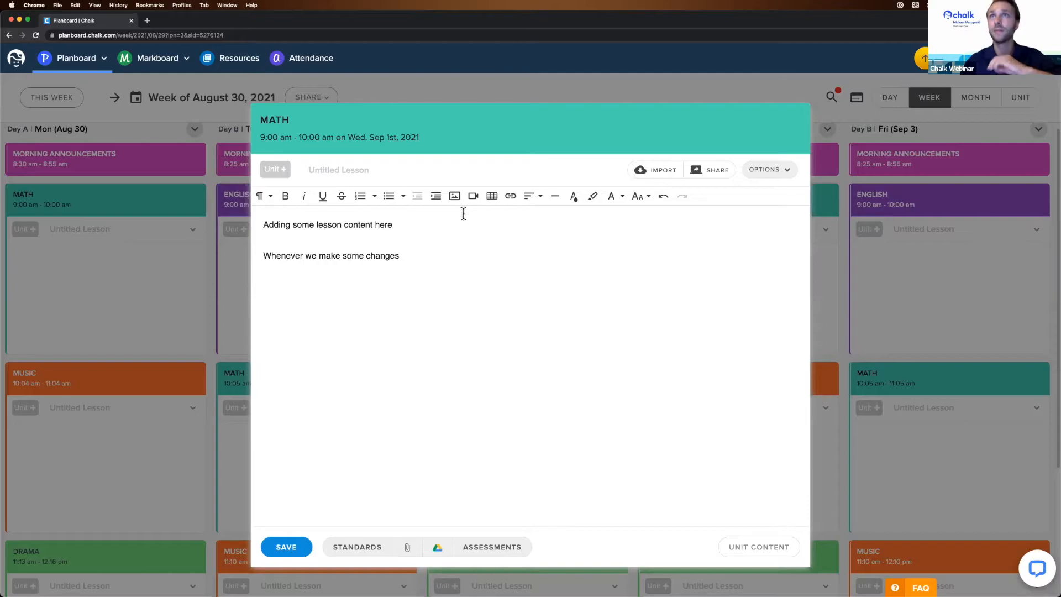
pyautogui.press('Return')
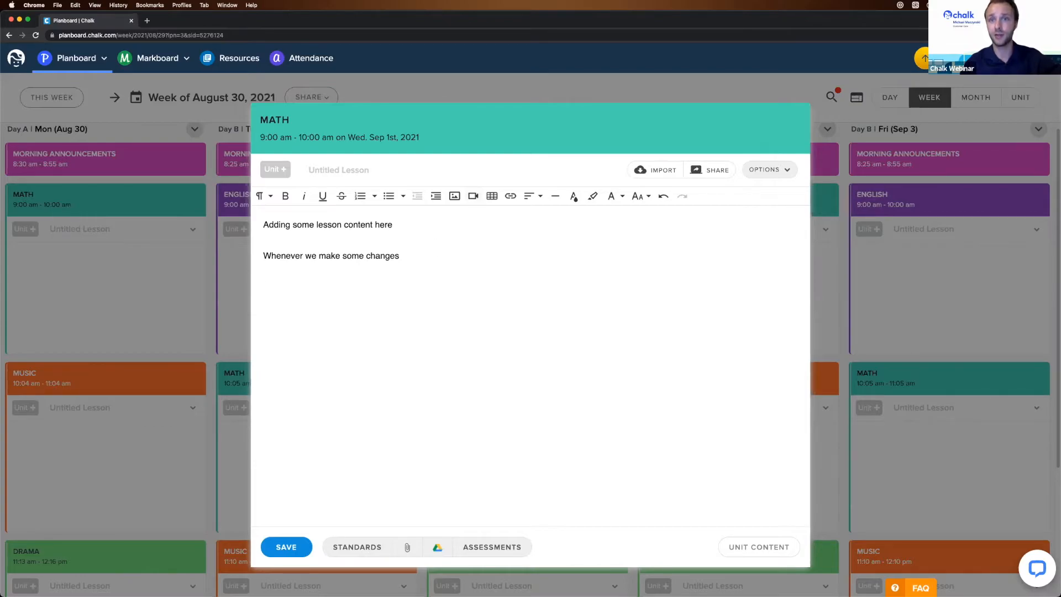
# - Copy the Math Antics - Simplifying Fractions video's share link, then return to Planboard
pyautogui.moveTo(18, 136); pyautogui.dragTo(448, 96)
pyautogui.moveTo(646, 446); pyautogui.dragTo(756, 474)
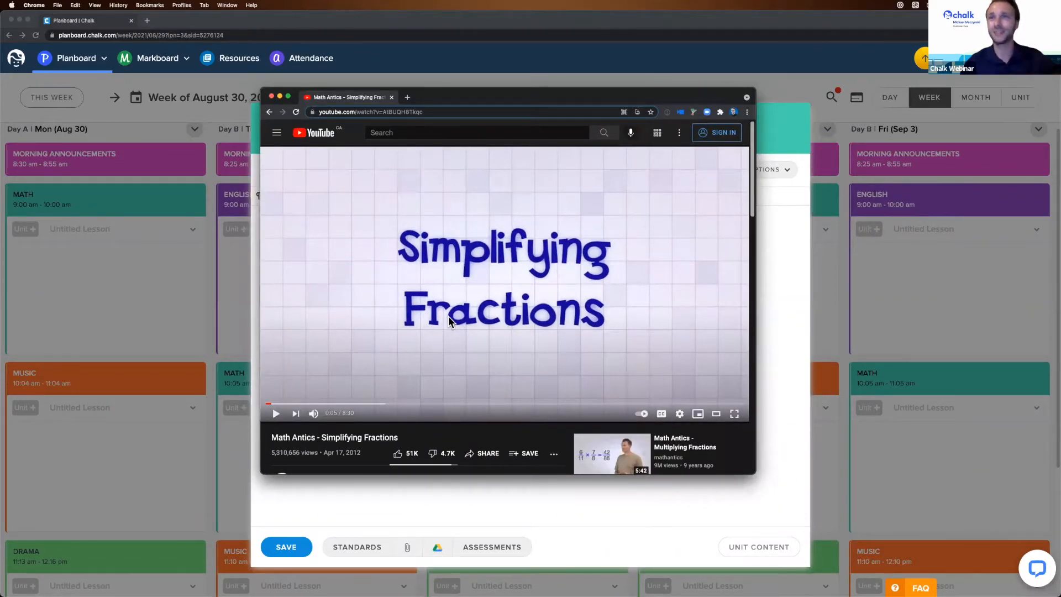
pyautogui.click(486, 454)
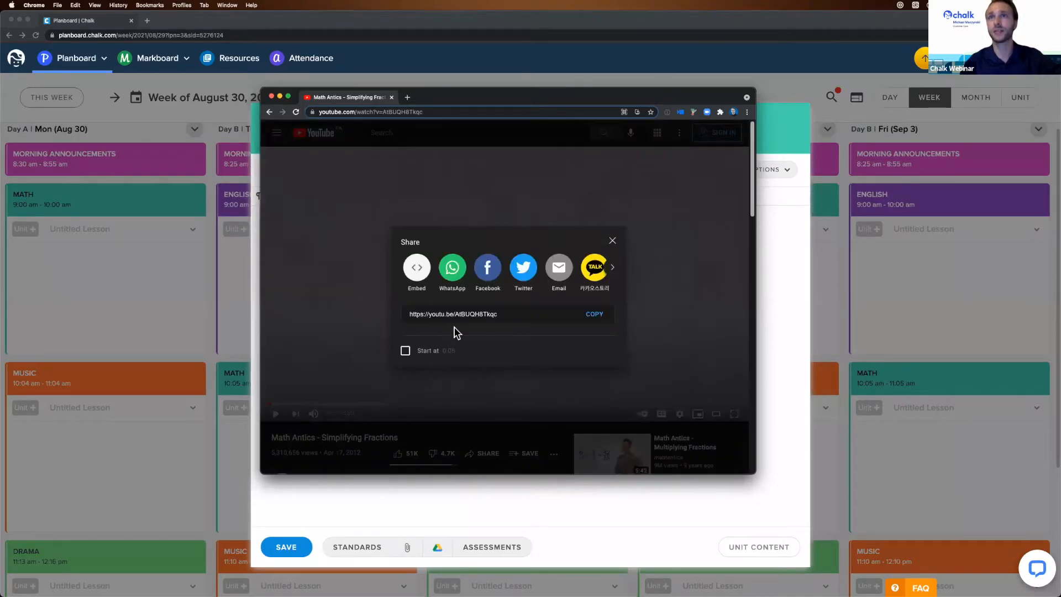
pyautogui.click(595, 314)
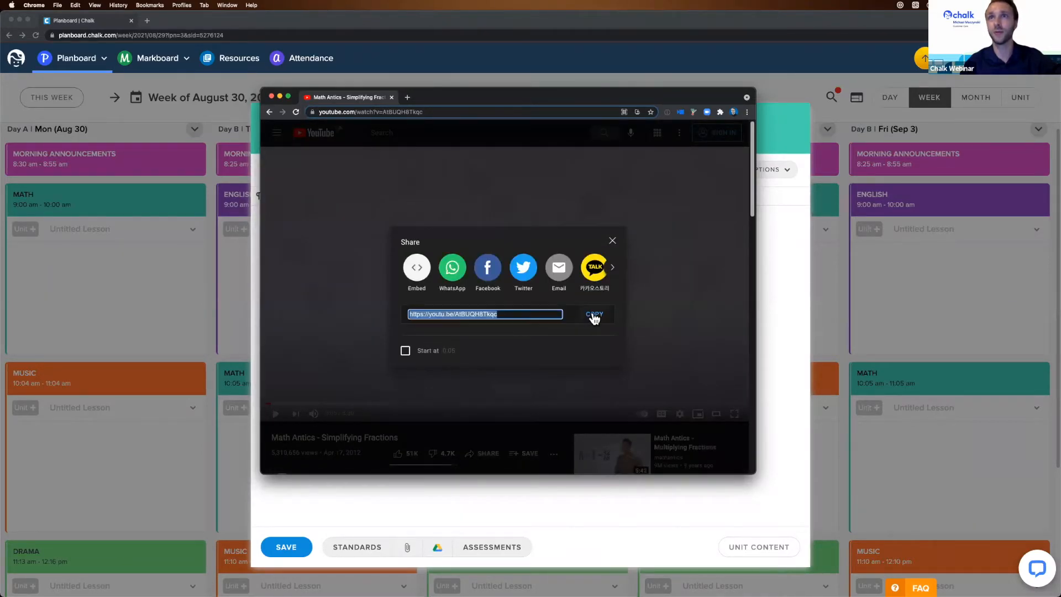
pyautogui.click(772, 140)
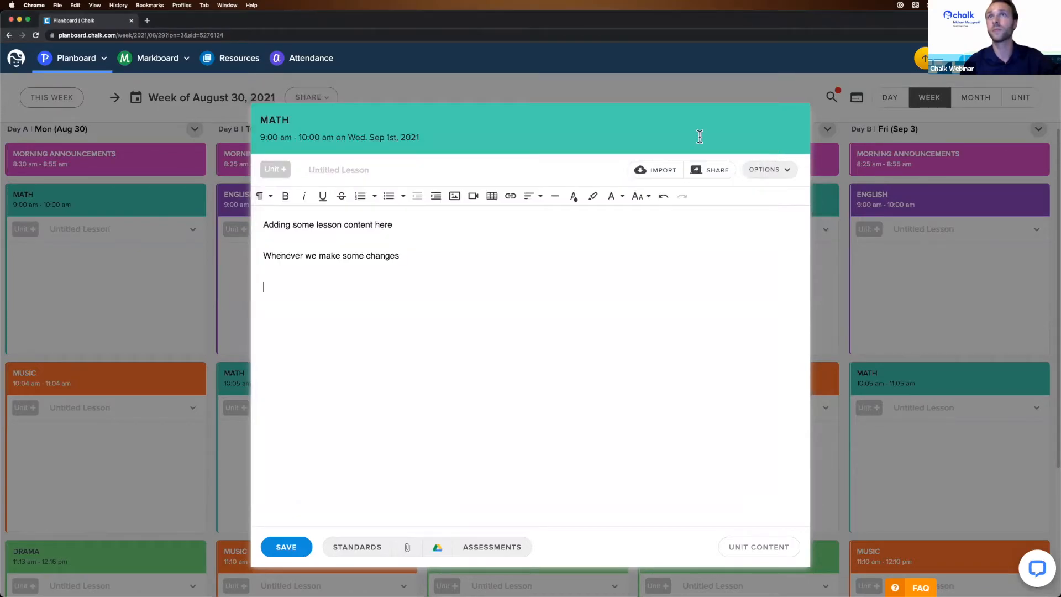
# - Embed the copied Math Antics YouTube link in the lesson and save it
pyautogui.click(474, 197)
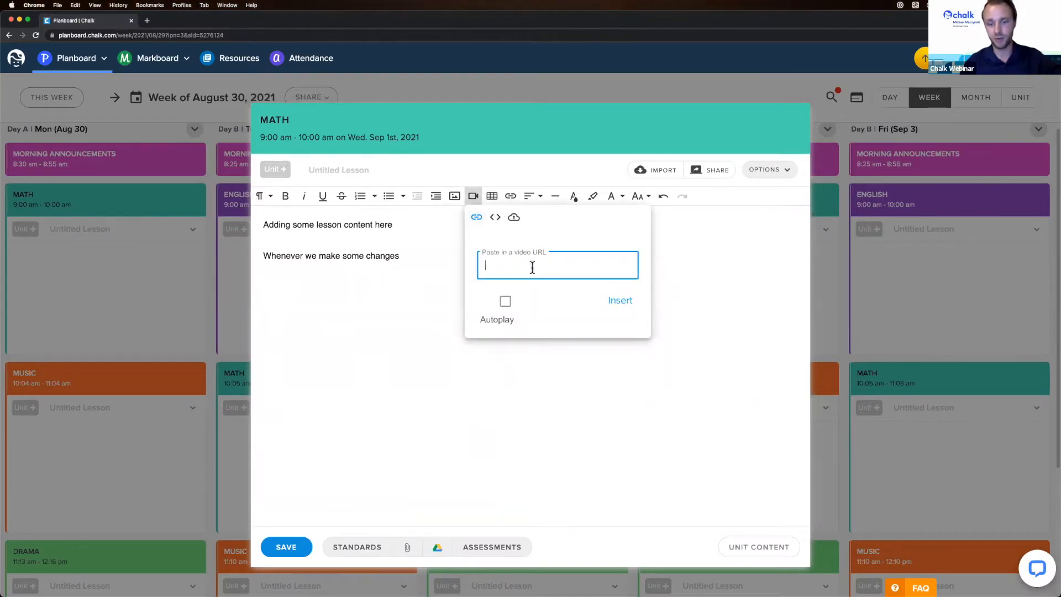
pyautogui.press('super+v')
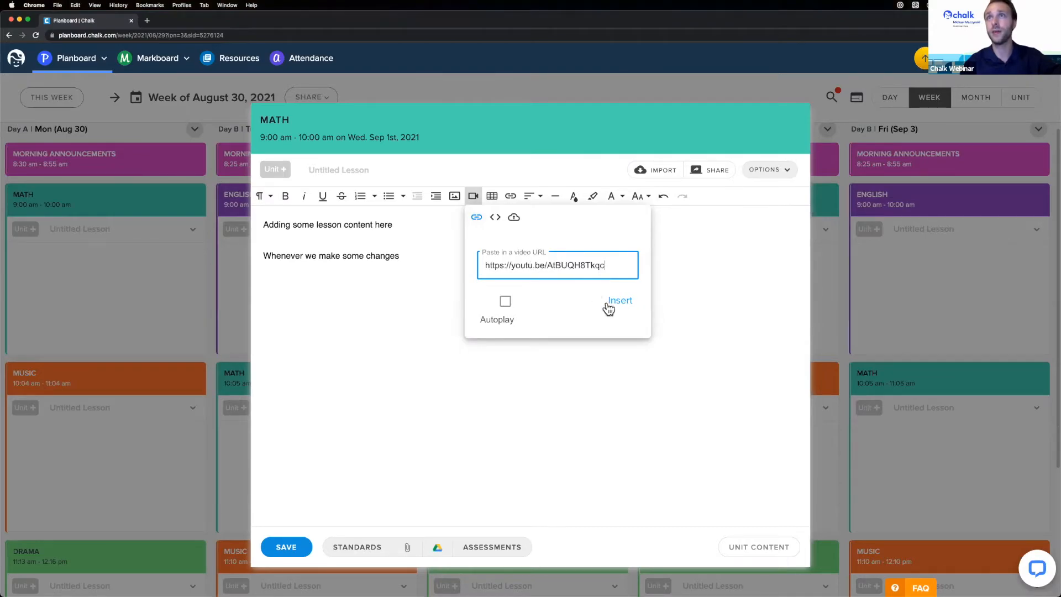
pyautogui.click(617, 306)
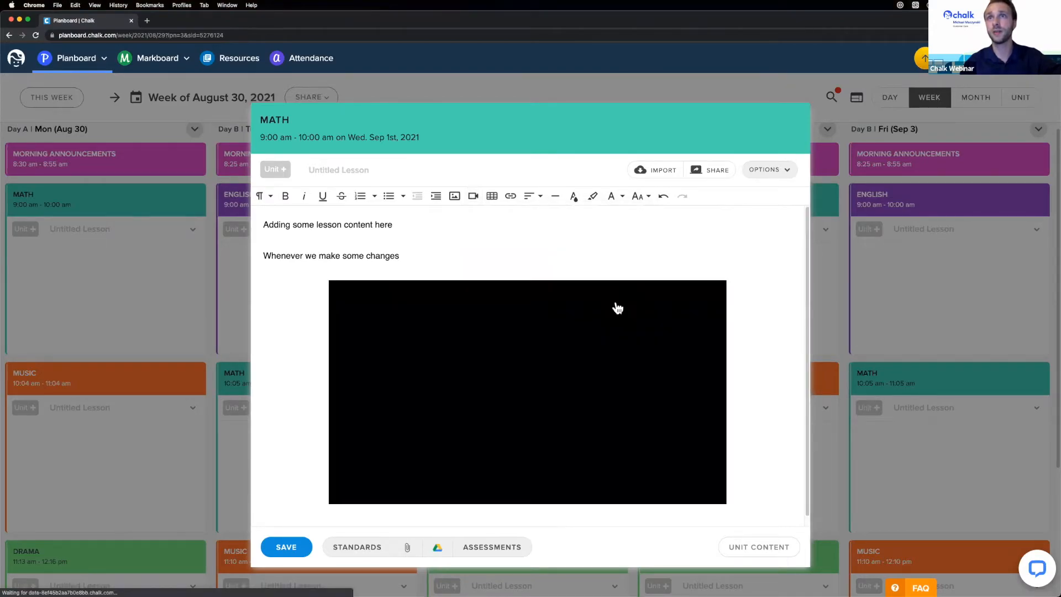
pyautogui.scroll(-1, 482, 362)
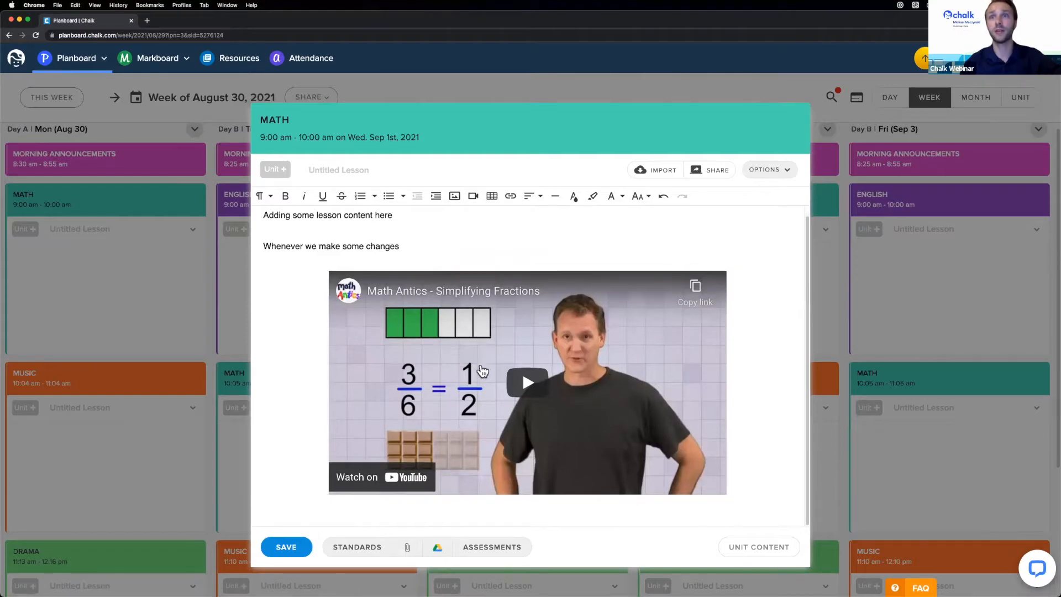
pyautogui.click(286, 547)
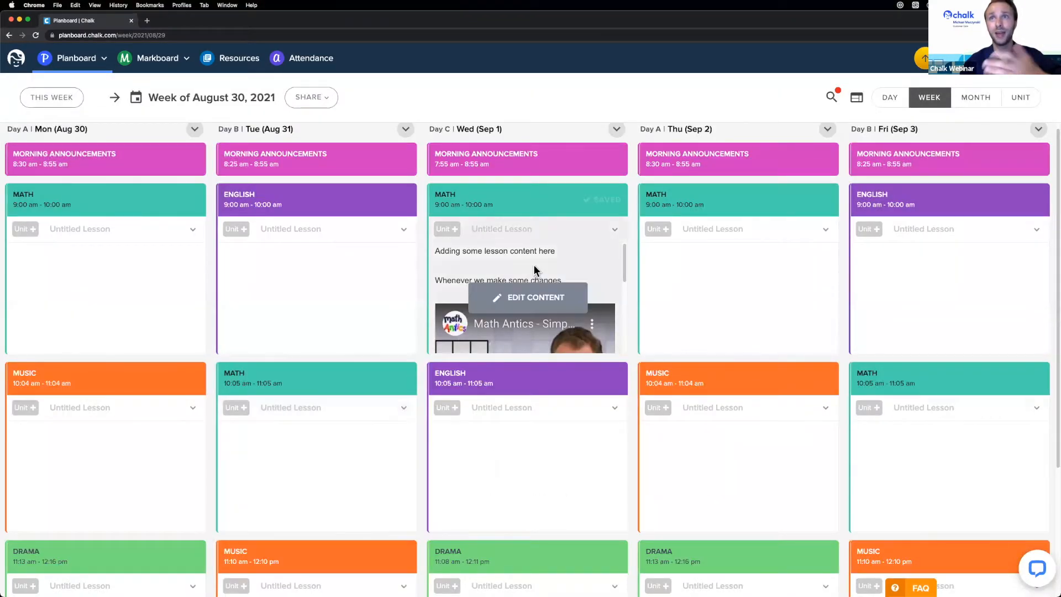
# - Reopen Wednesday's Math lesson and select, then deselect, the embedded video
pyautogui.click(533, 265)
pyautogui.scroll(-1, 703, 311)
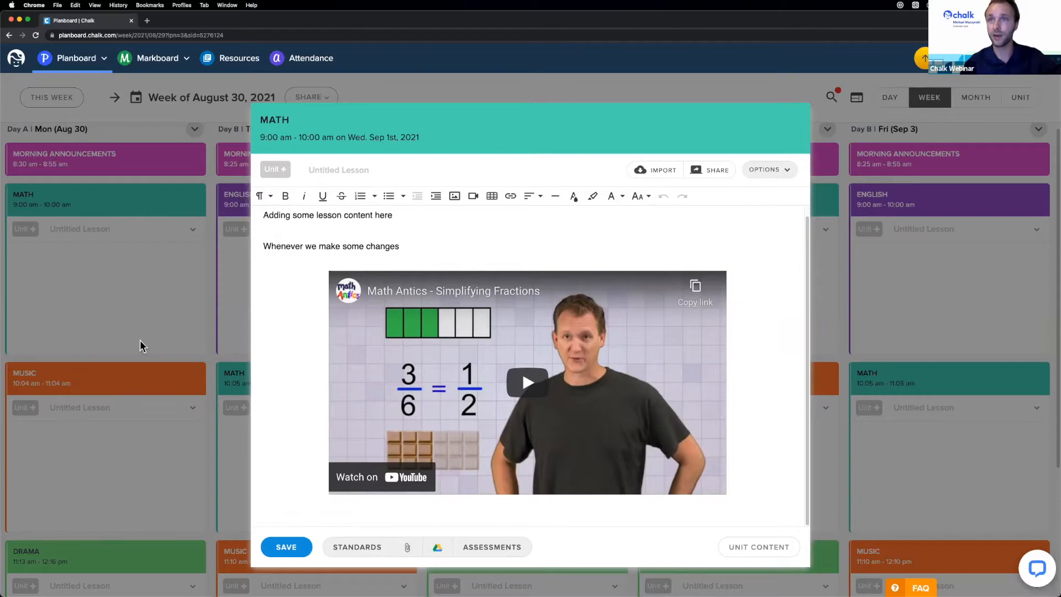
pyautogui.click(293, 382)
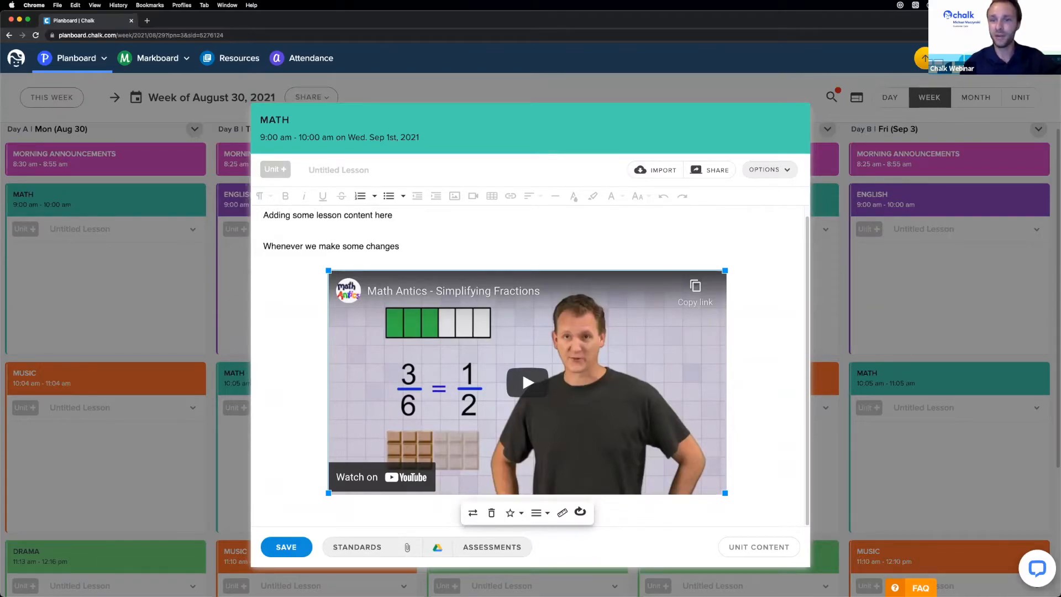
pyautogui.click(431, 227)
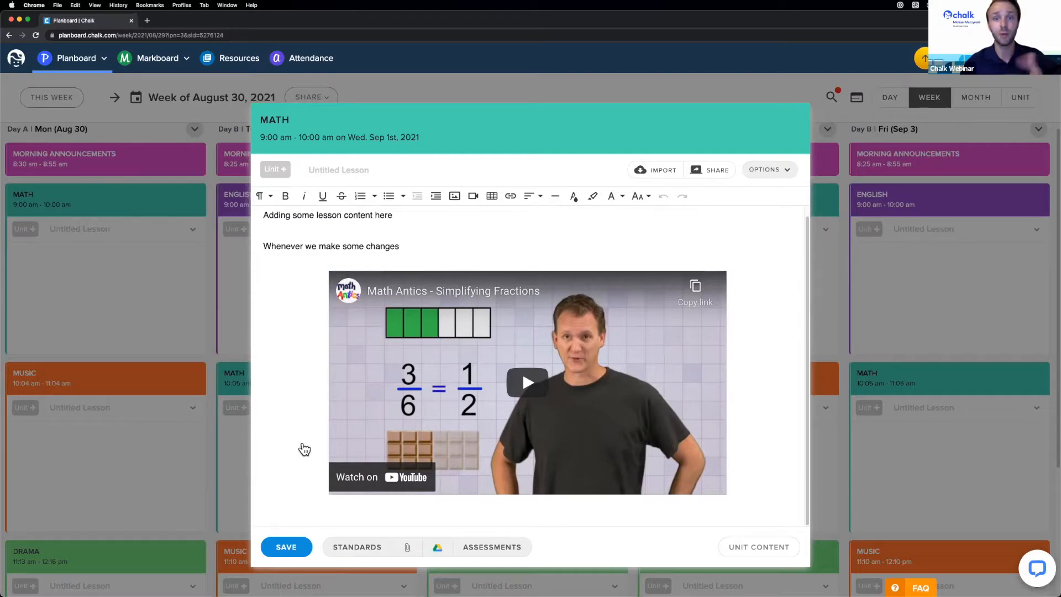
# - Attach the Florida BEST - Grade 4 - Mathematics (2020) curriculum set and browse its standards
pyautogui.click(360, 549)
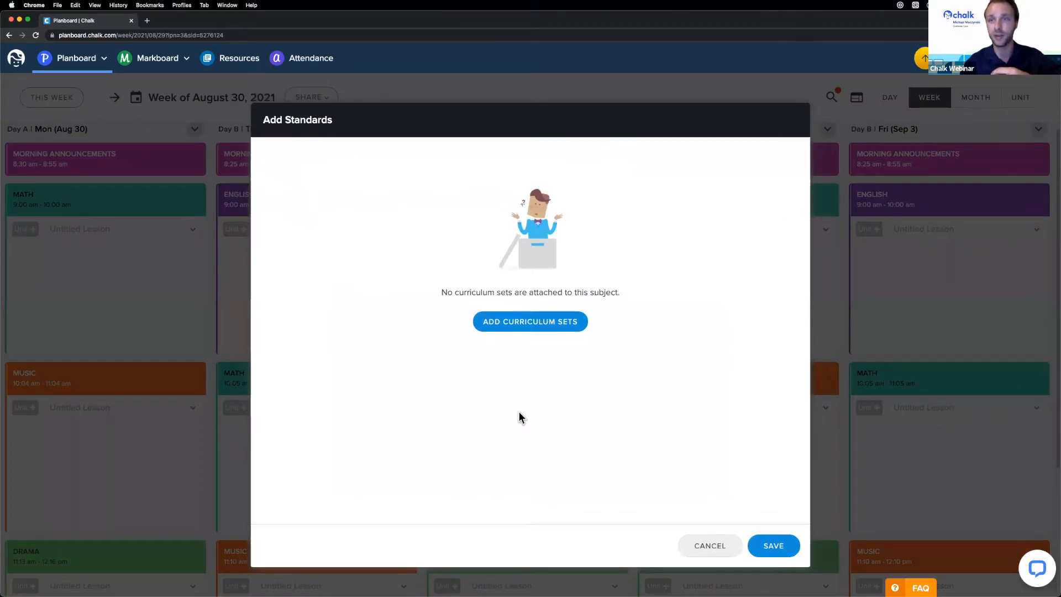
pyautogui.click(512, 325)
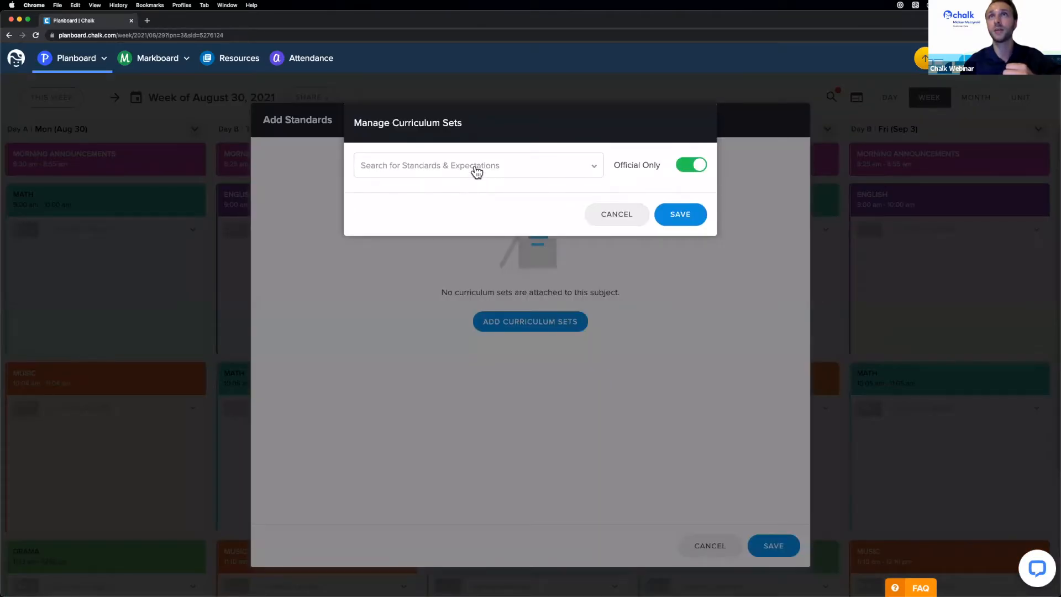
pyautogui.click(476, 166)
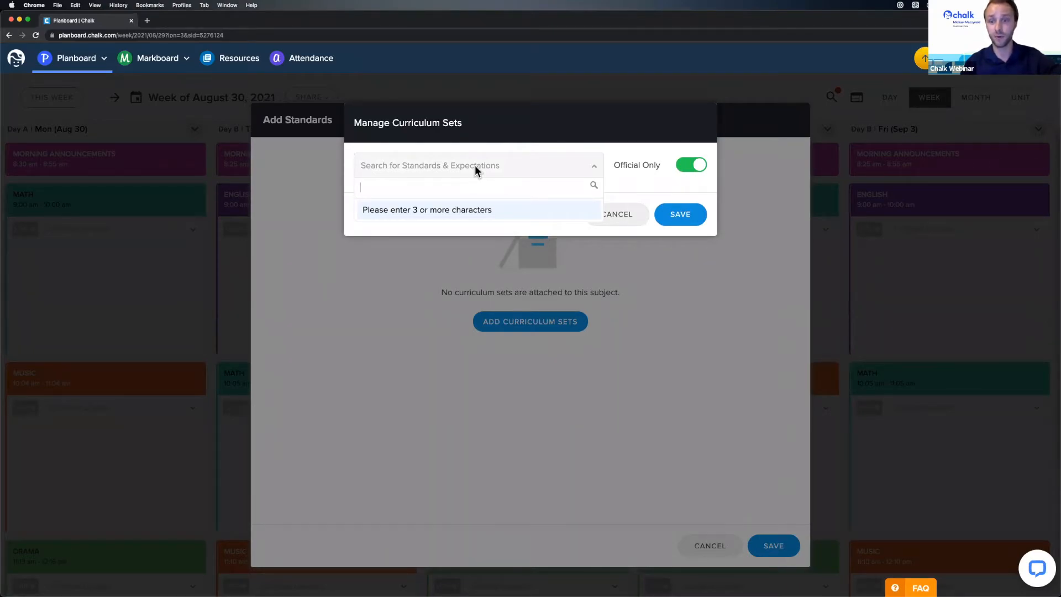
pyautogui.write('fl')
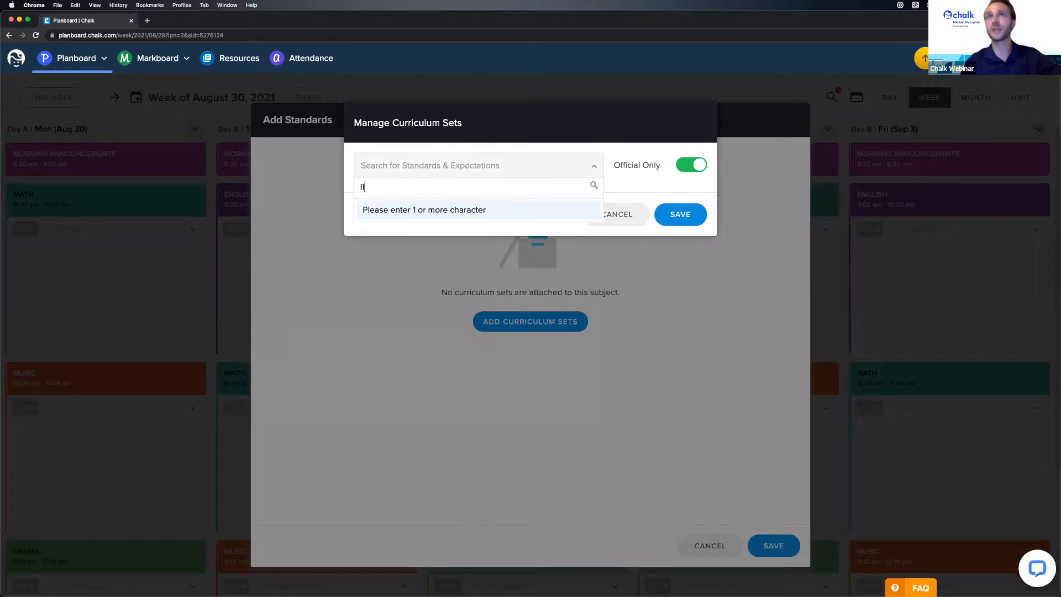
pyautogui.write('orida best grade 3')
pyautogui.press('BackSpace')
pyautogui.write('4 ')
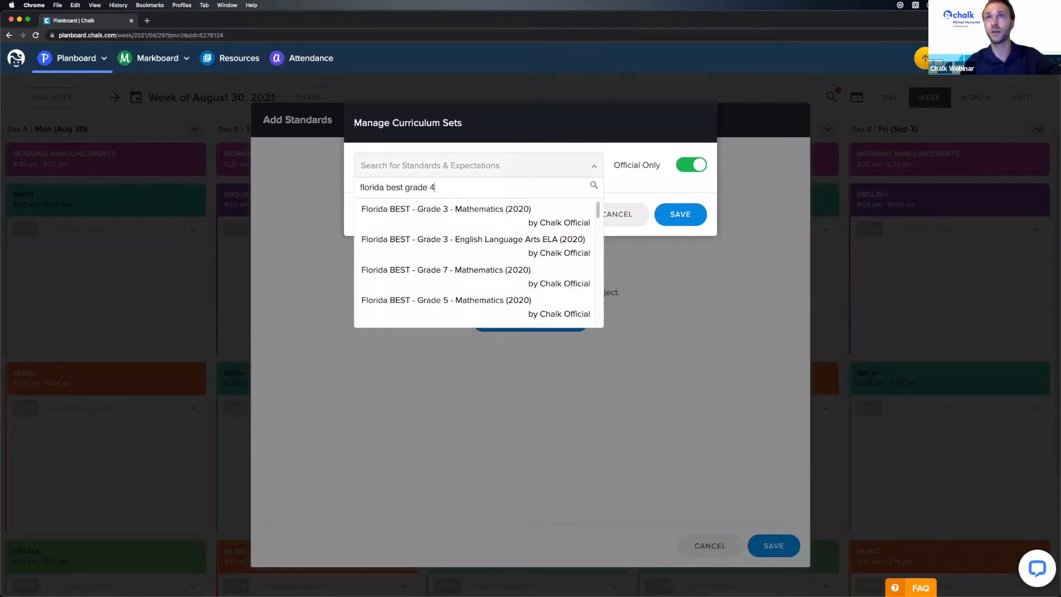
pyautogui.write('math')
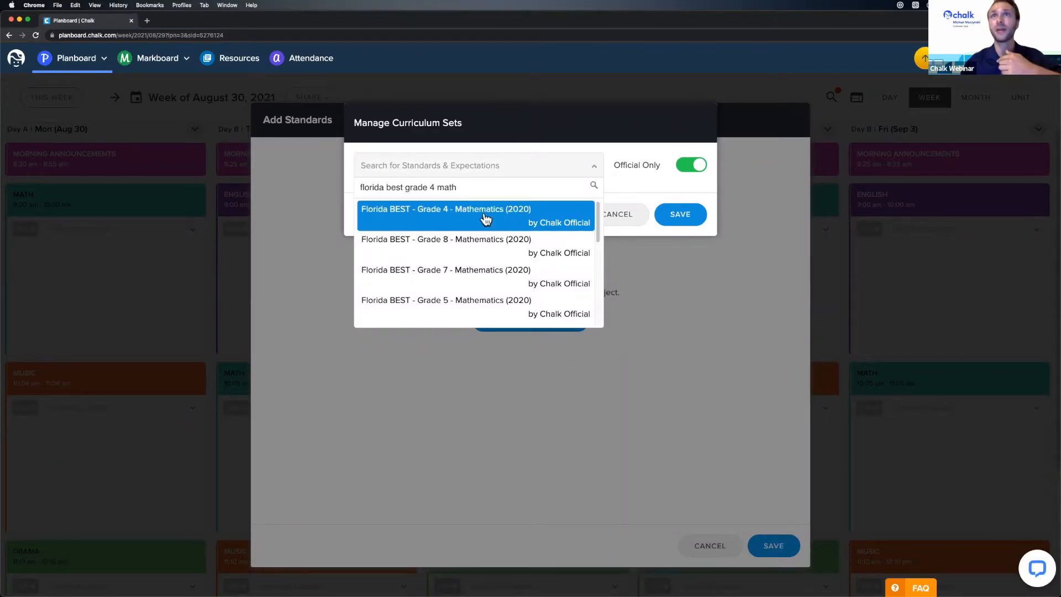
pyautogui.click(529, 218)
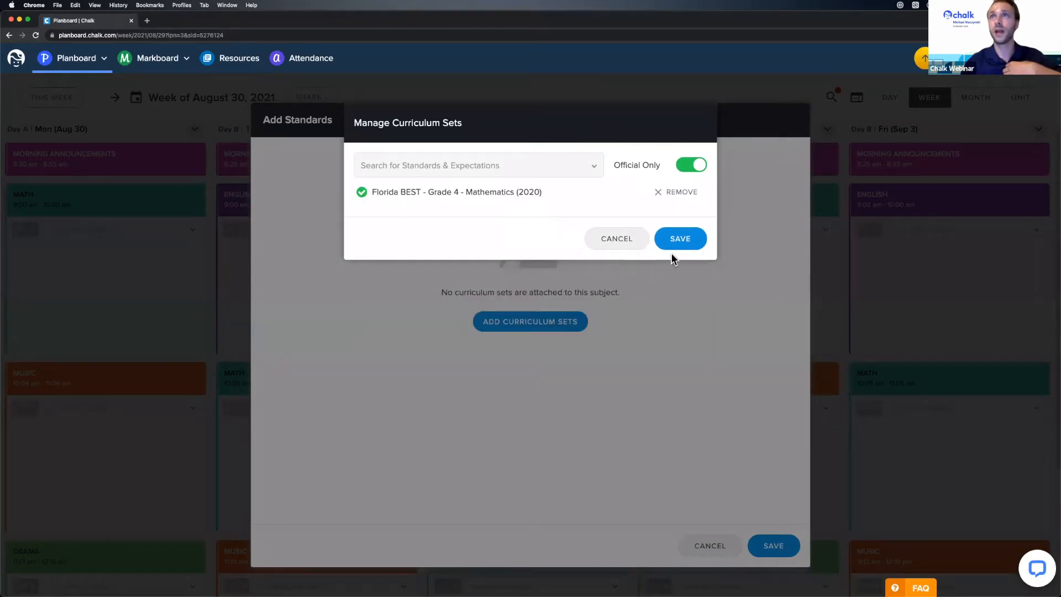
pyautogui.click(686, 238)
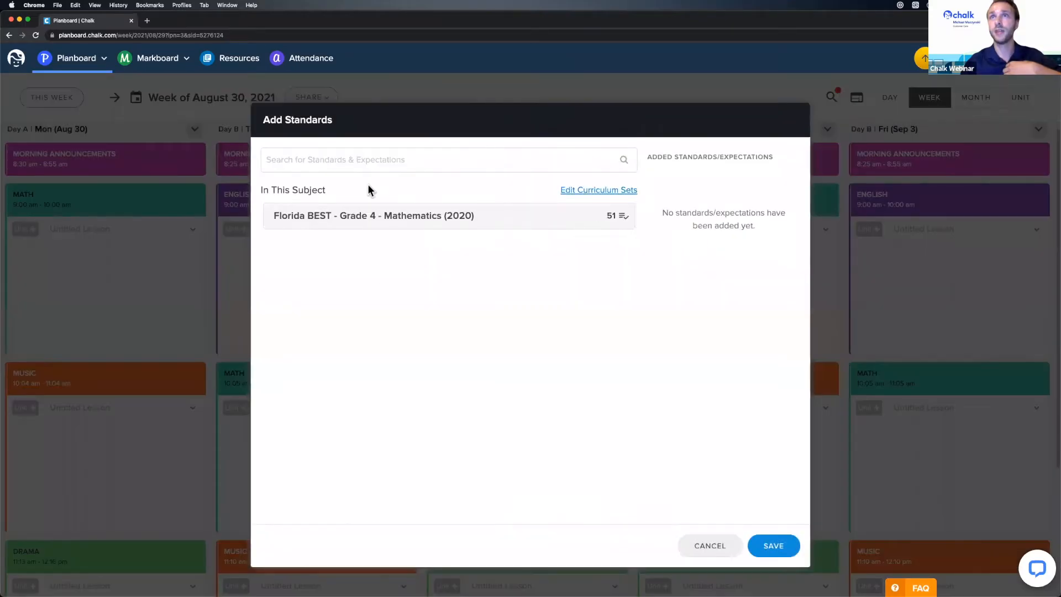
pyautogui.click(425, 219)
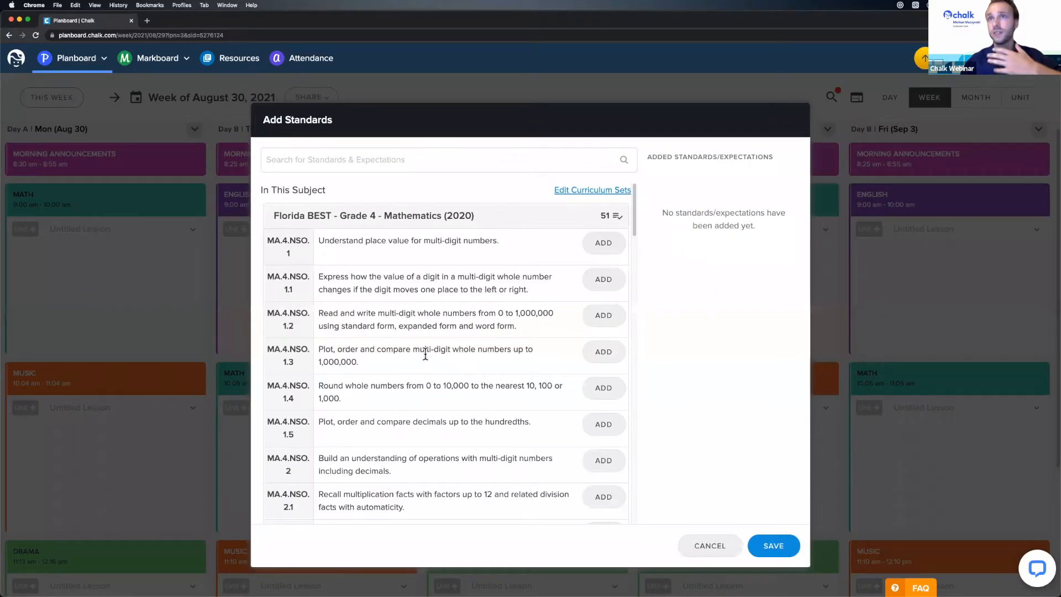
pyautogui.click(435, 219)
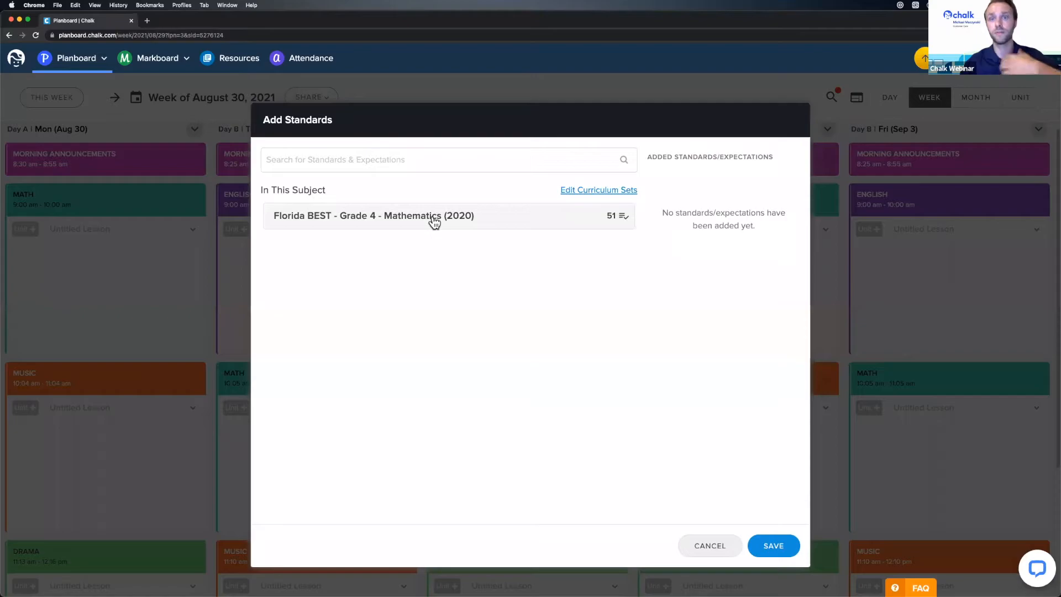
pyautogui.click(435, 219)
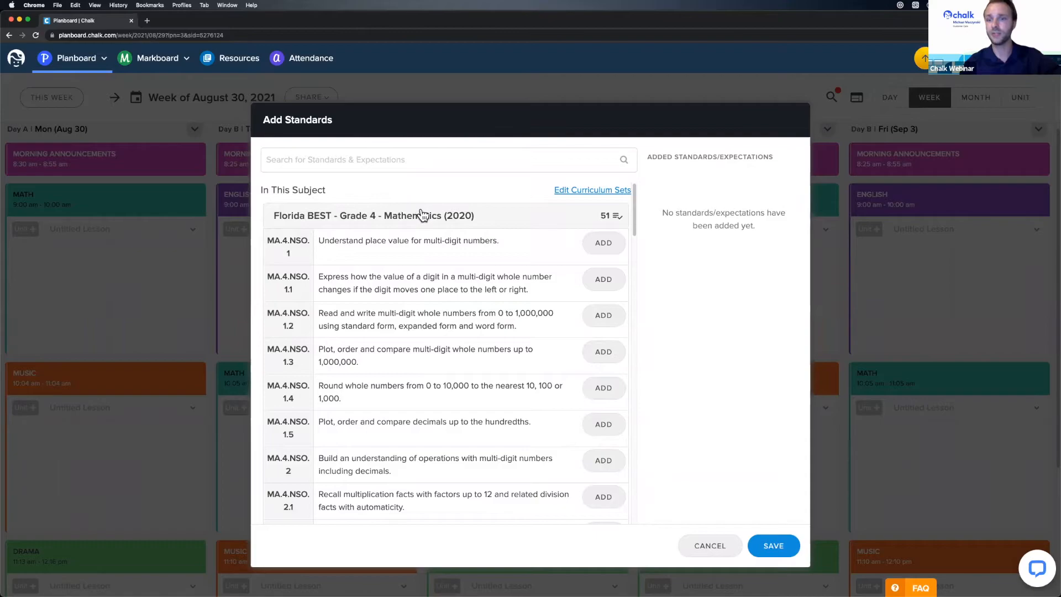
# - Add the Ontario - Grade 8 - Science and Technology curriculum set and save both sets
pyautogui.click(571, 190)
pyautogui.click(485, 167)
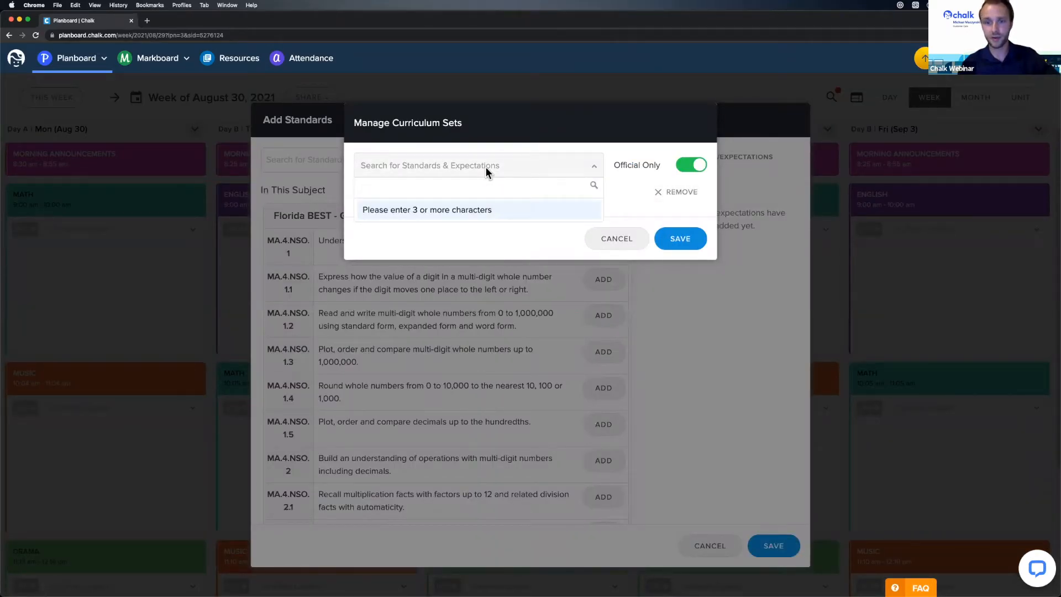
pyautogui.write('ontario ')
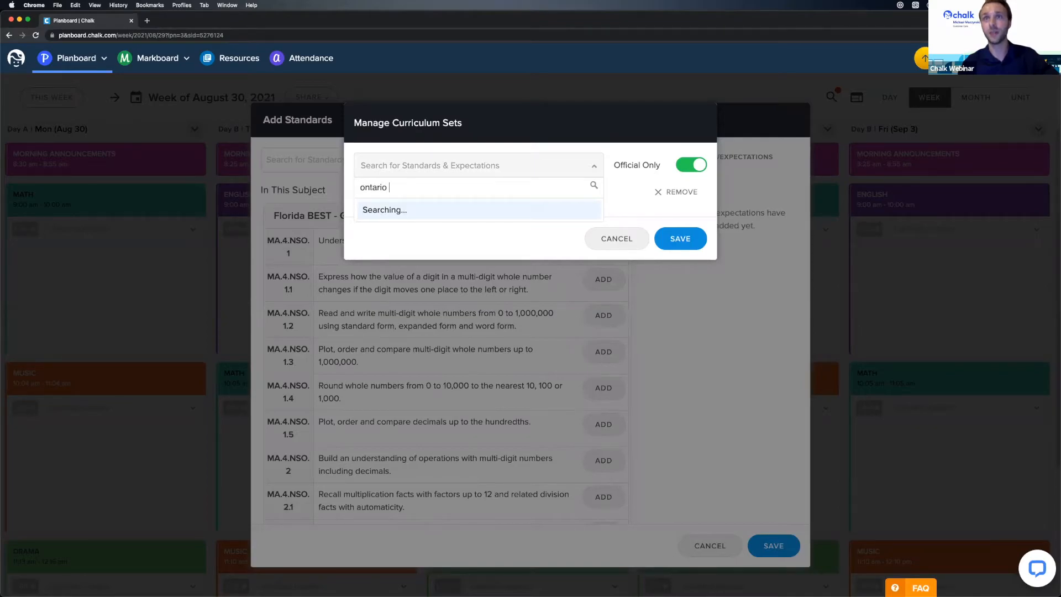
pyautogui.write('grade 8 scei')
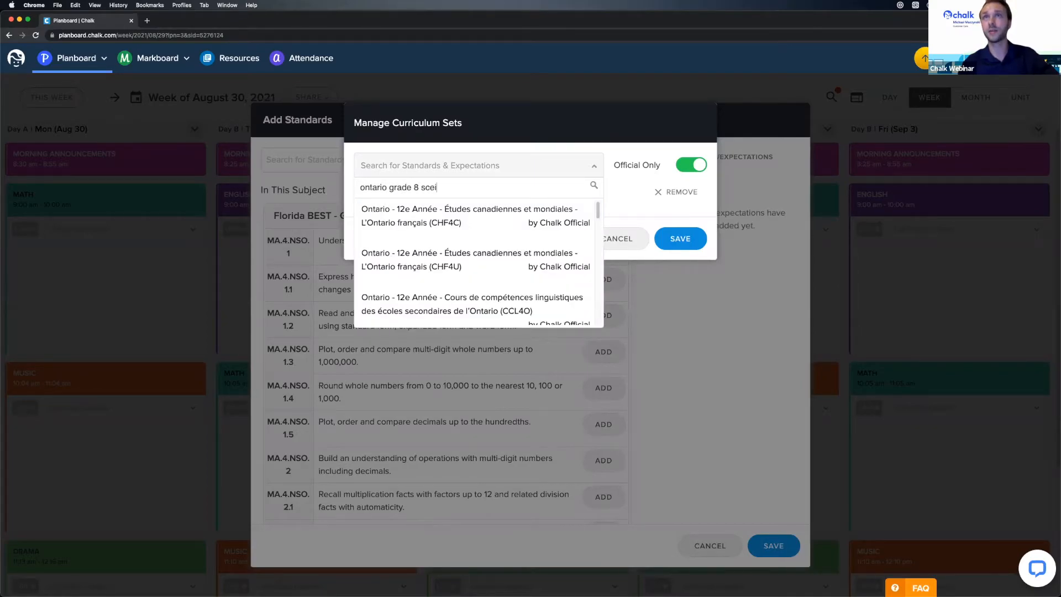
pyautogui.press('BackSpace')
pyautogui.press('BackSpace')
pyautogui.write('ience')
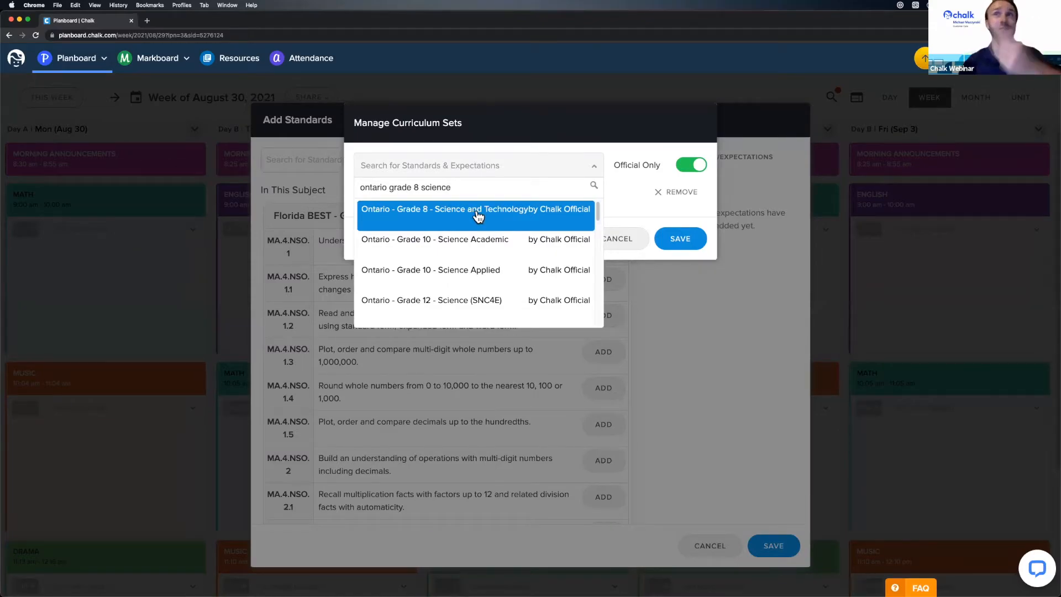
pyautogui.click(479, 216)
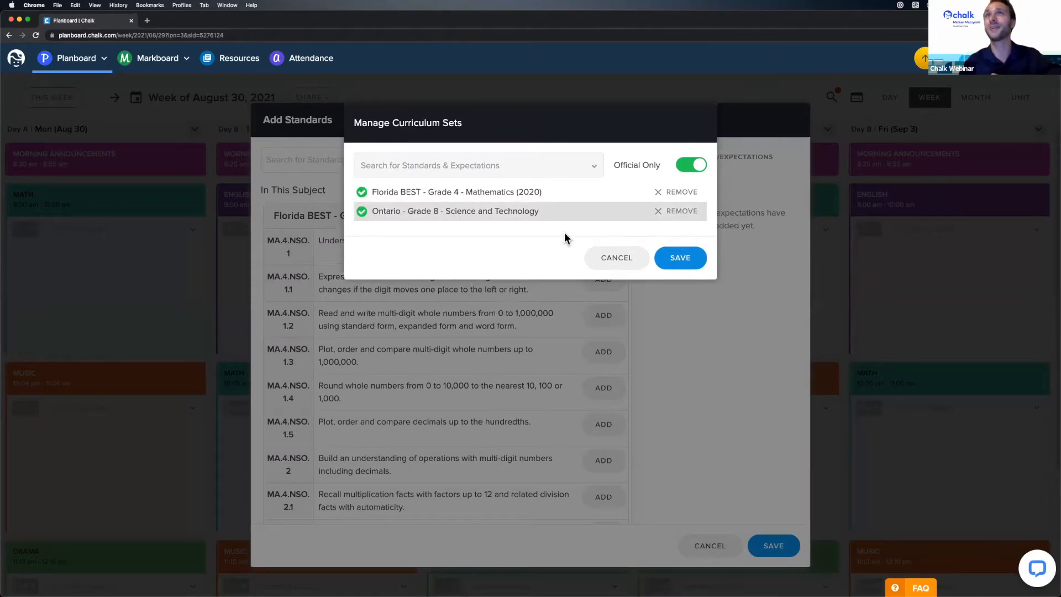
pyautogui.click(686, 259)
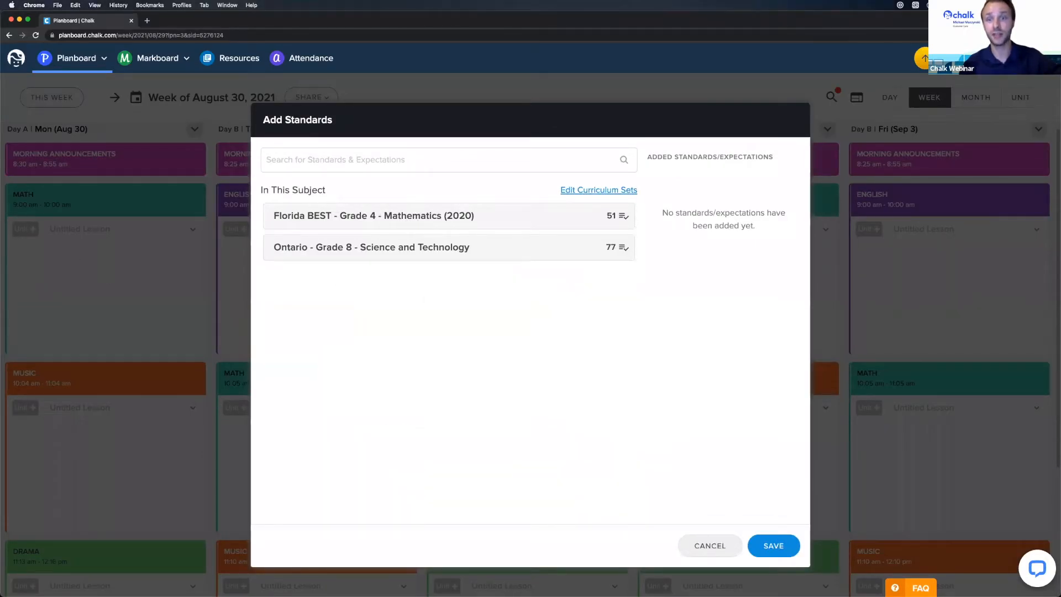
# - Close the standards without adding any and return to the week view
pyautogui.click(778, 547)
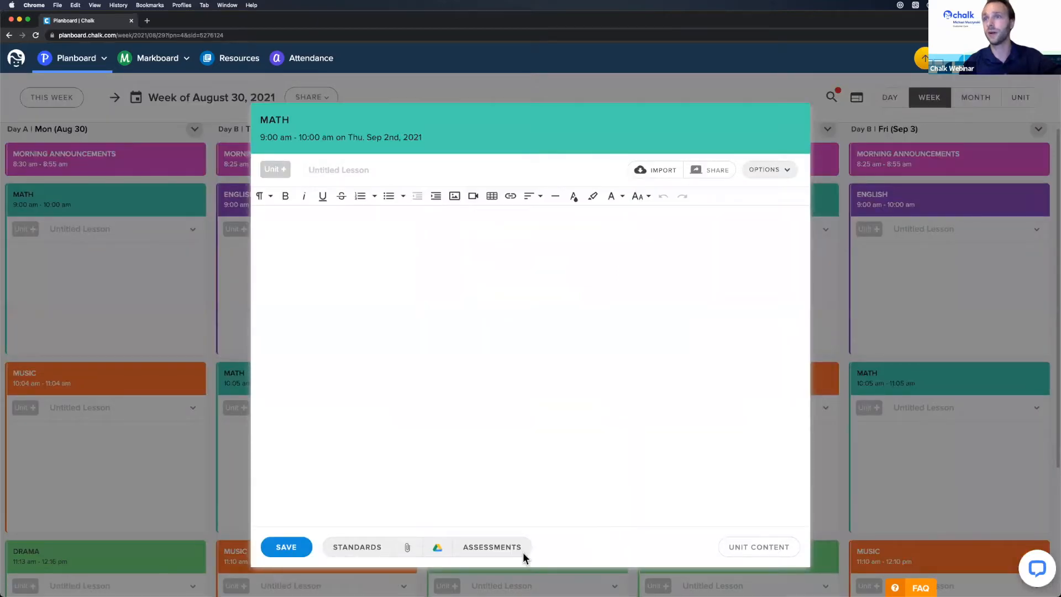
pyautogui.click(362, 548)
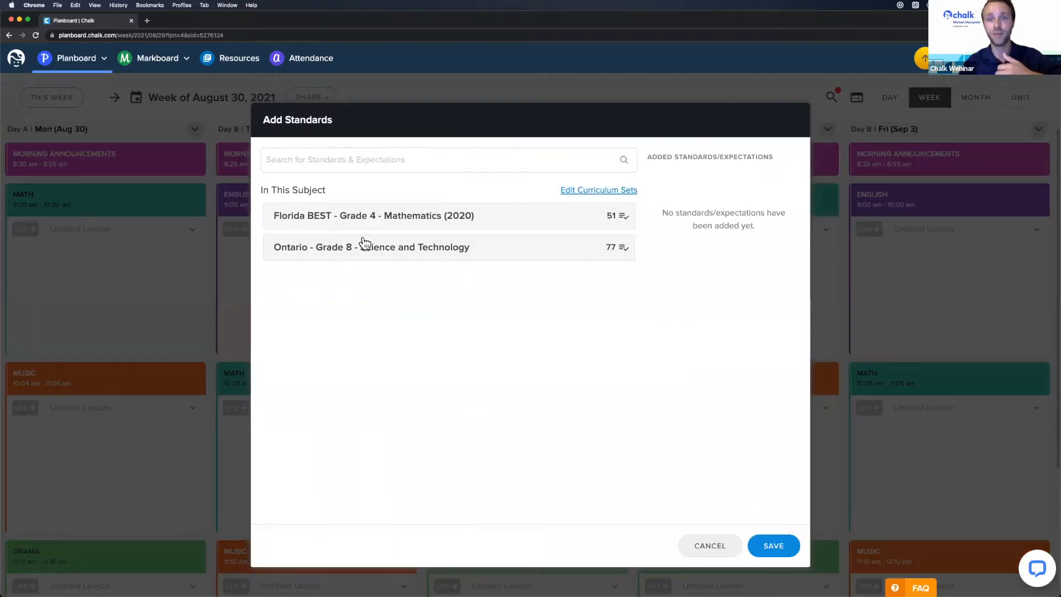
pyautogui.click(201, 276)
pyautogui.click(869, 312)
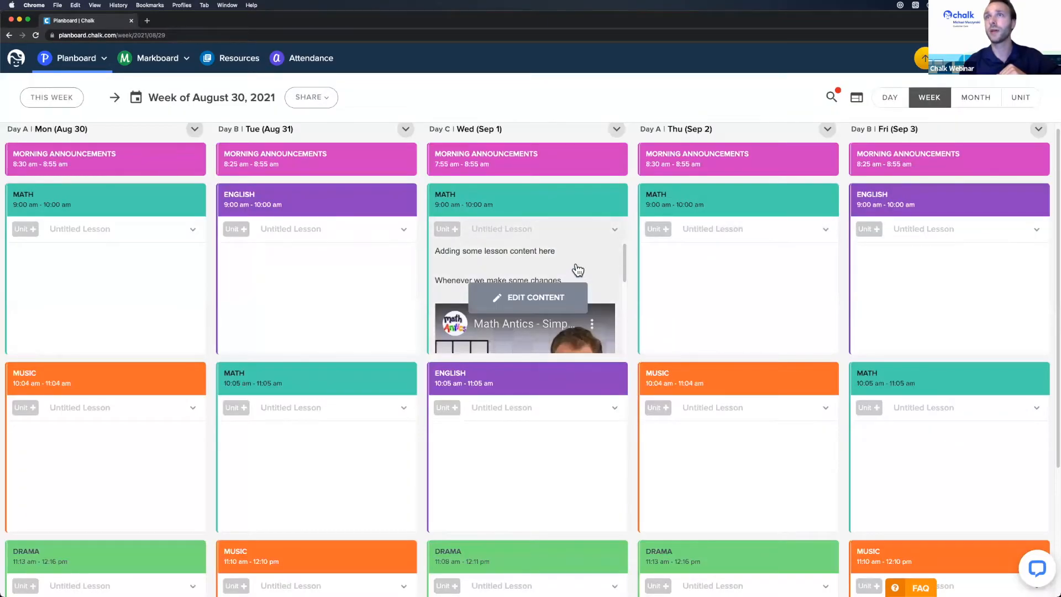
# - In Wednesday's Math lesson, search the Ontario Grade 8 Science and Technology standards for 'forces'
pyautogui.click(533, 296)
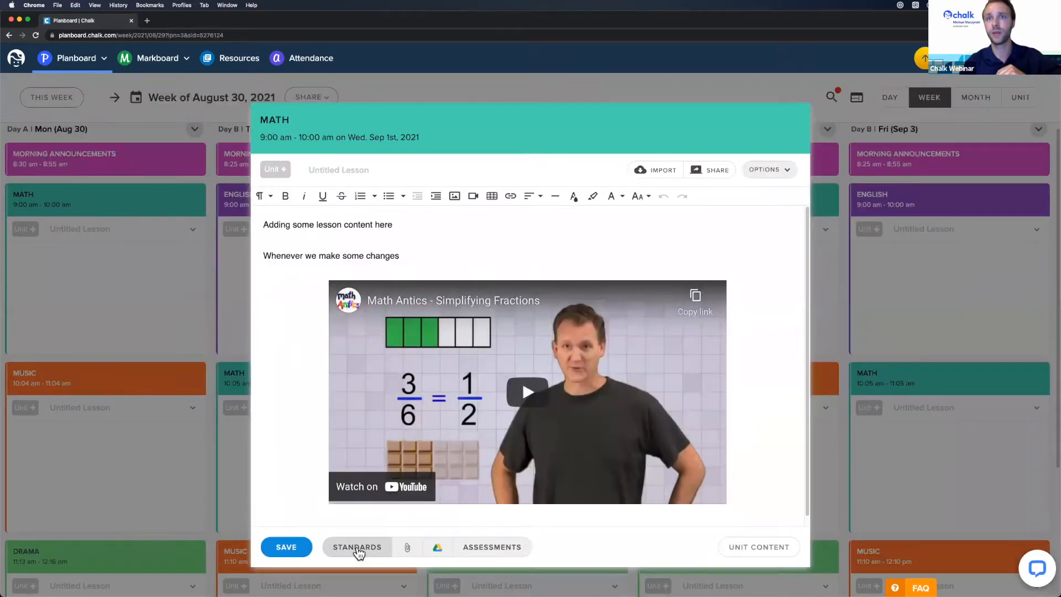
pyautogui.click(357, 546)
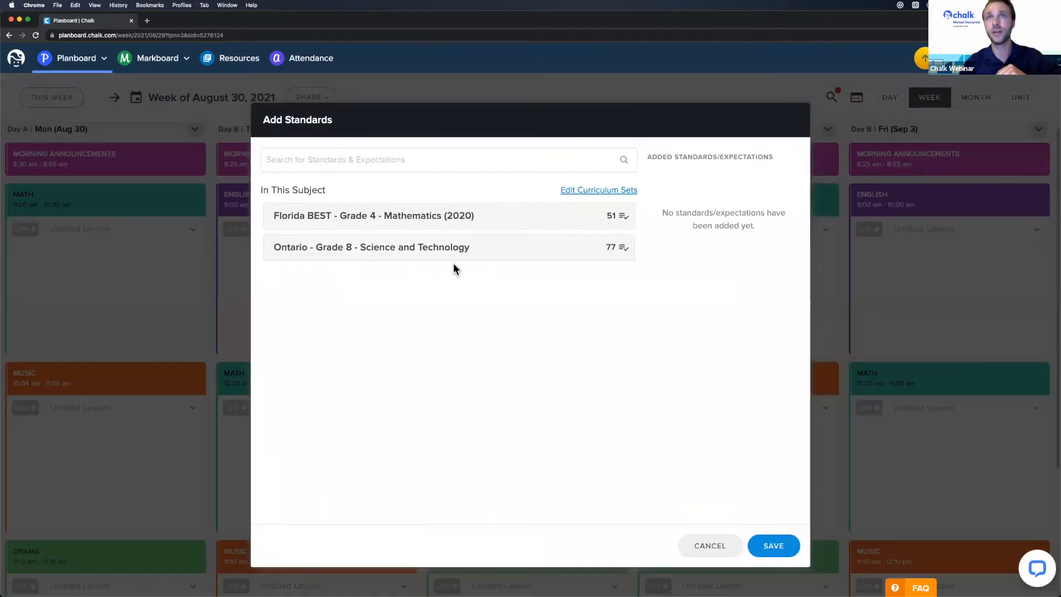
pyautogui.click(398, 247)
pyautogui.scroll(-3, 431, 290)
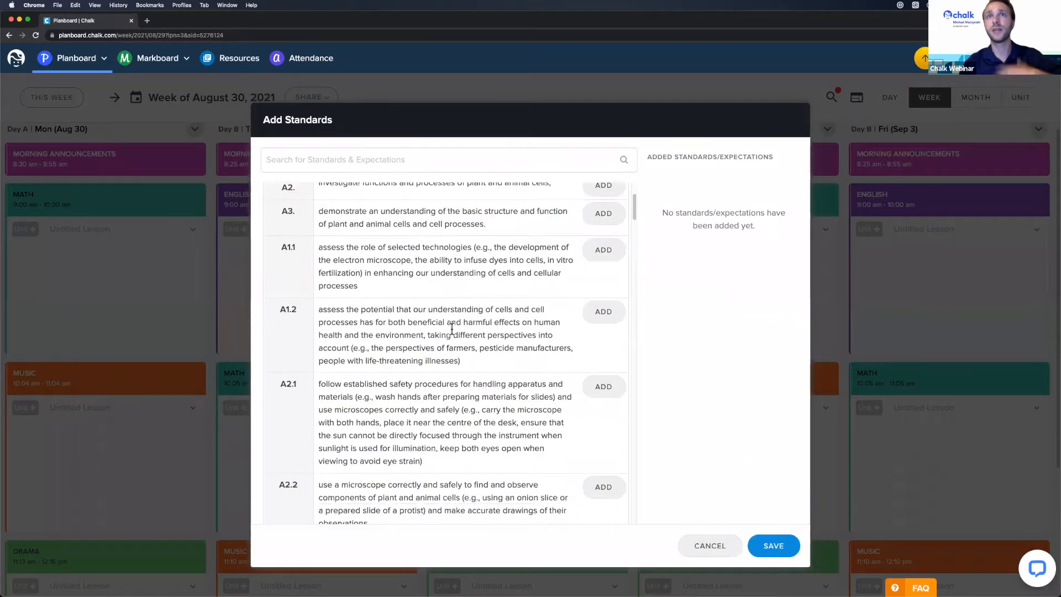
pyautogui.click(364, 164)
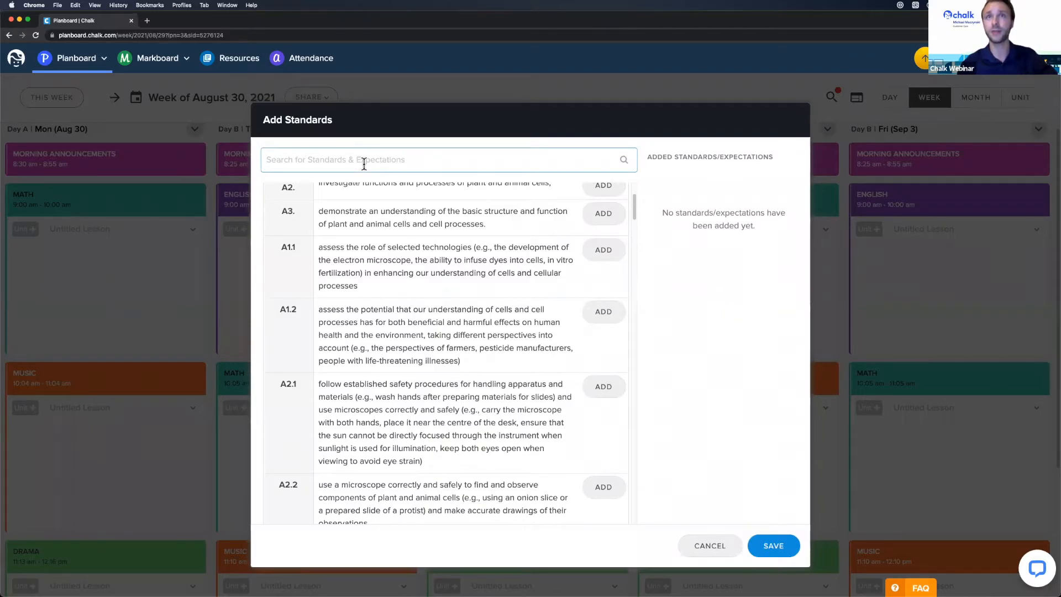
pyautogui.write('force')
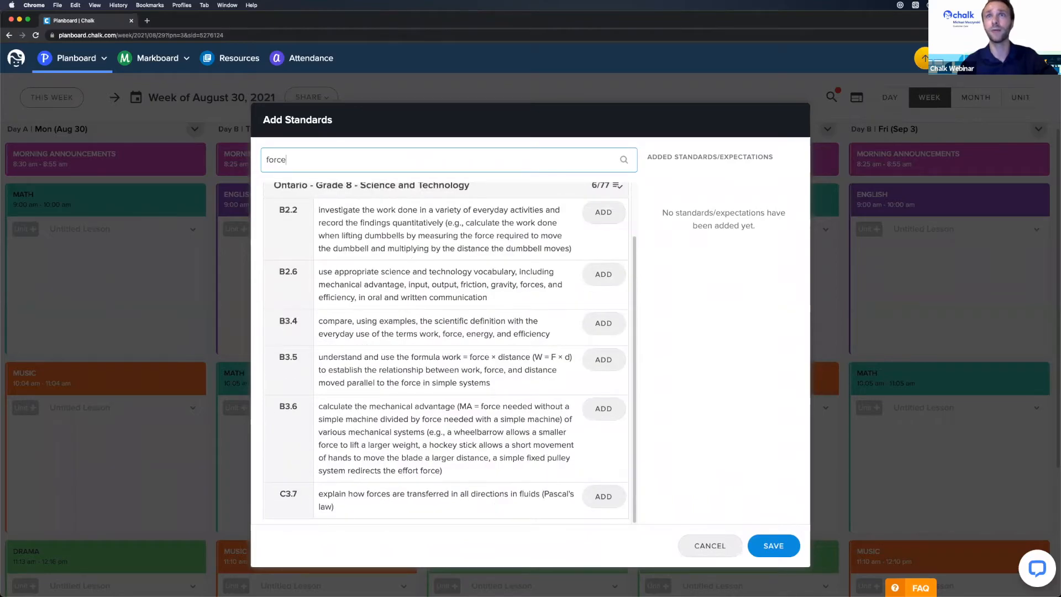
pyautogui.write('s')
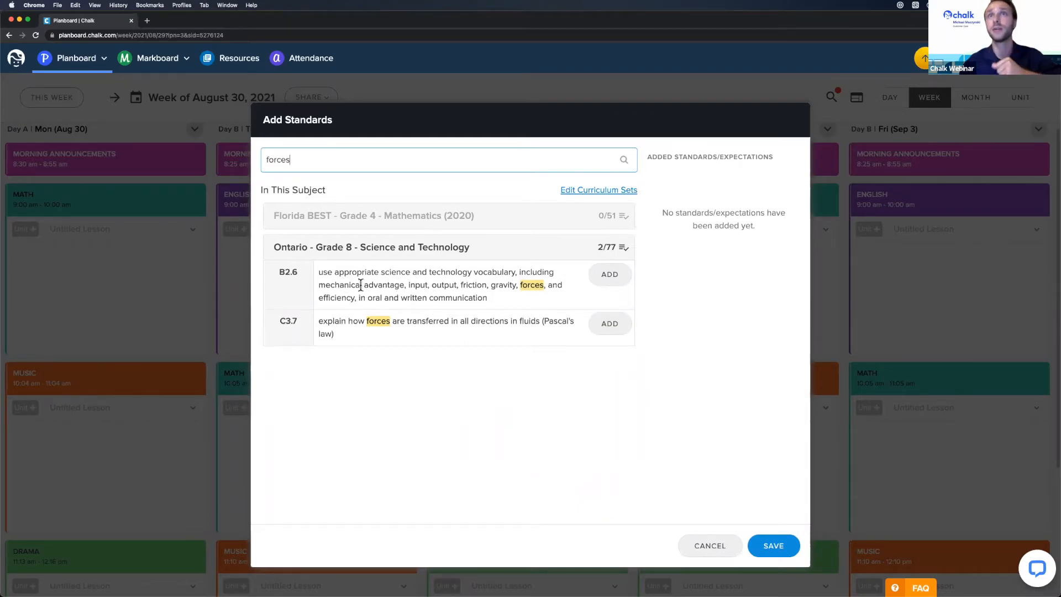
# - Add standards C3.7 and B2.6 to the lesson and save them
pyautogui.moveTo(320, 320); pyautogui.dragTo(509, 320)
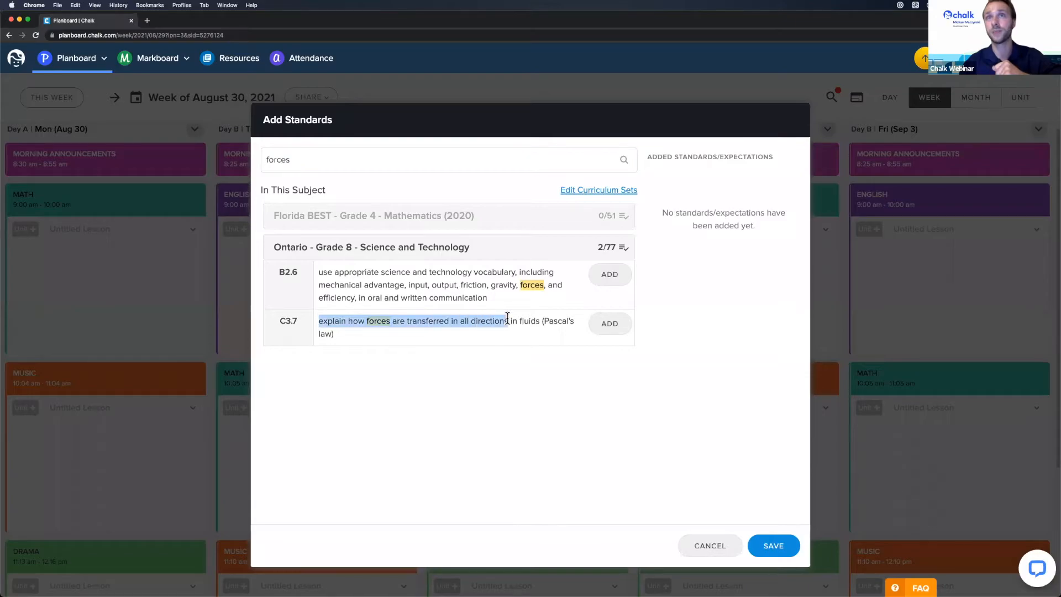
pyautogui.click(566, 335)
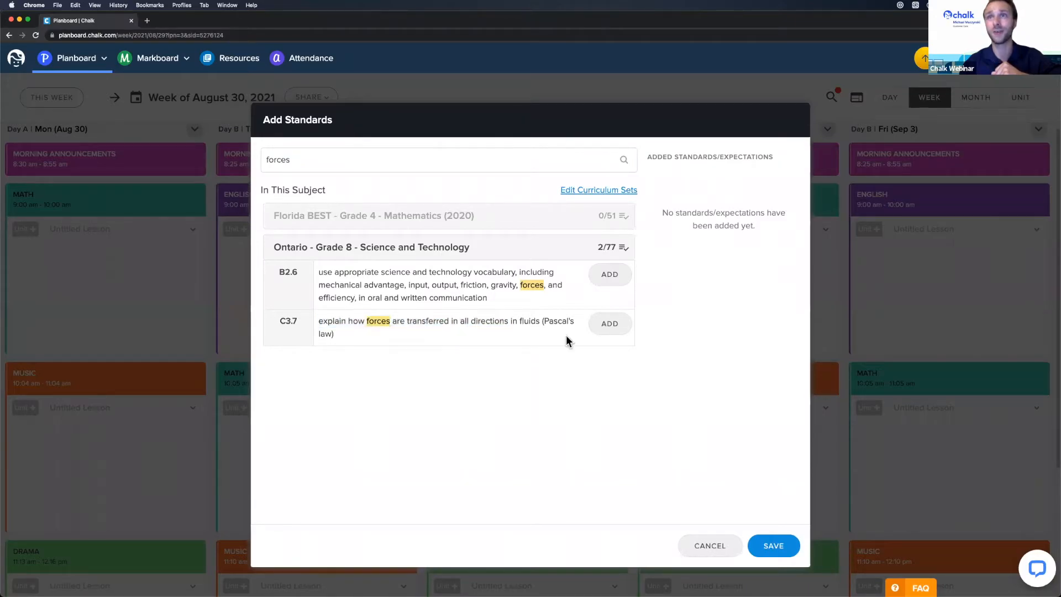
pyautogui.click(609, 327)
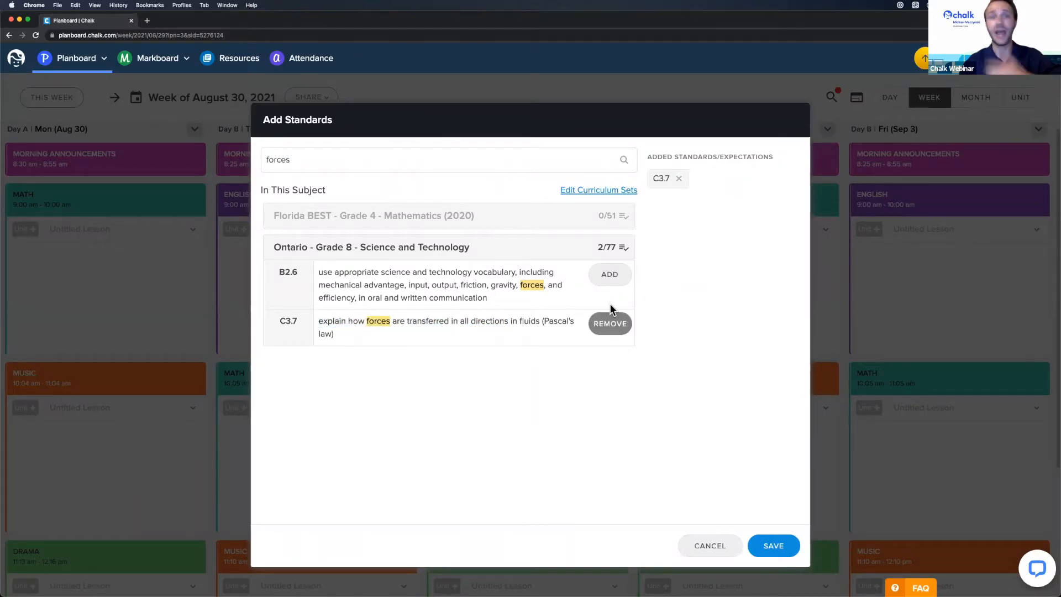
pyautogui.click(608, 276)
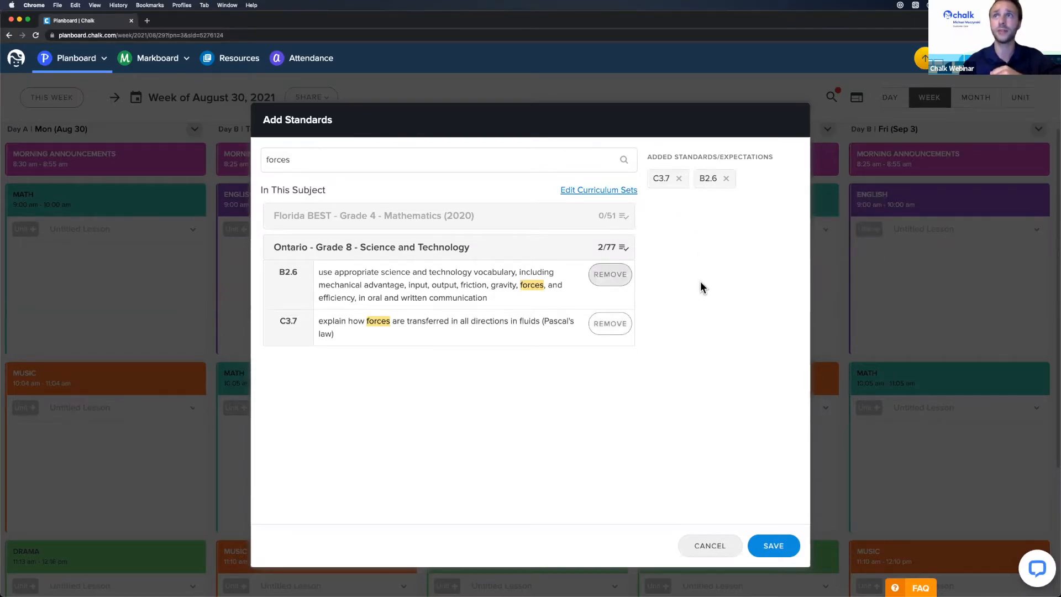
pyautogui.moveTo(702, 182)
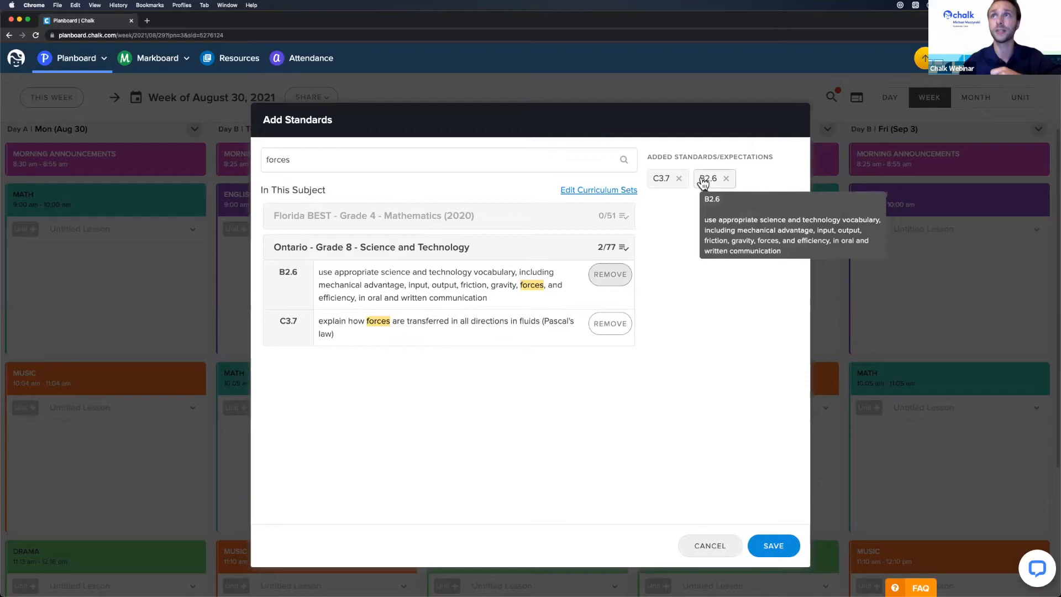
pyautogui.moveTo(666, 188)
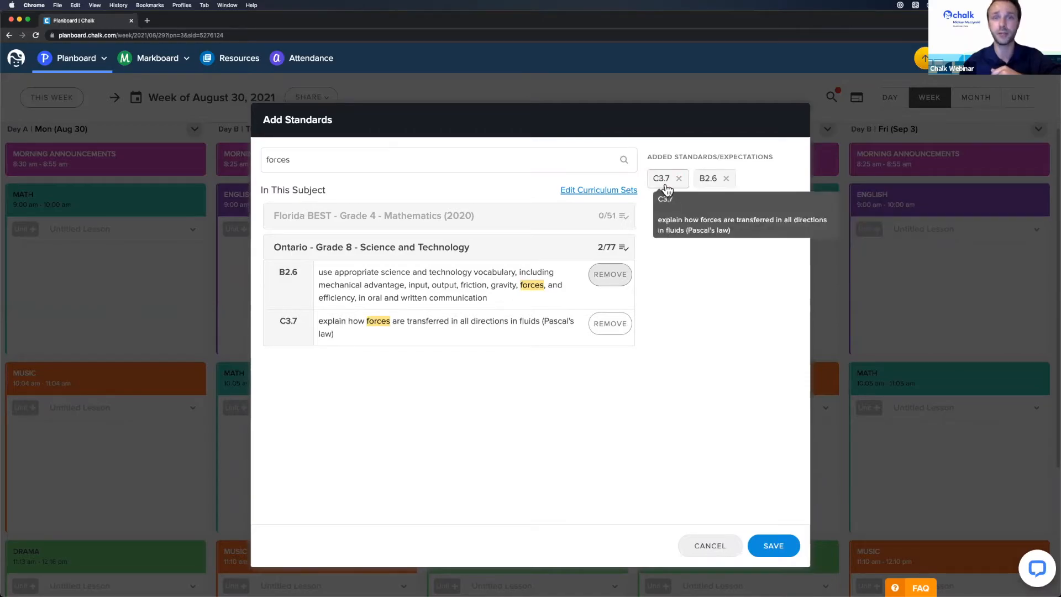
pyautogui.click(775, 545)
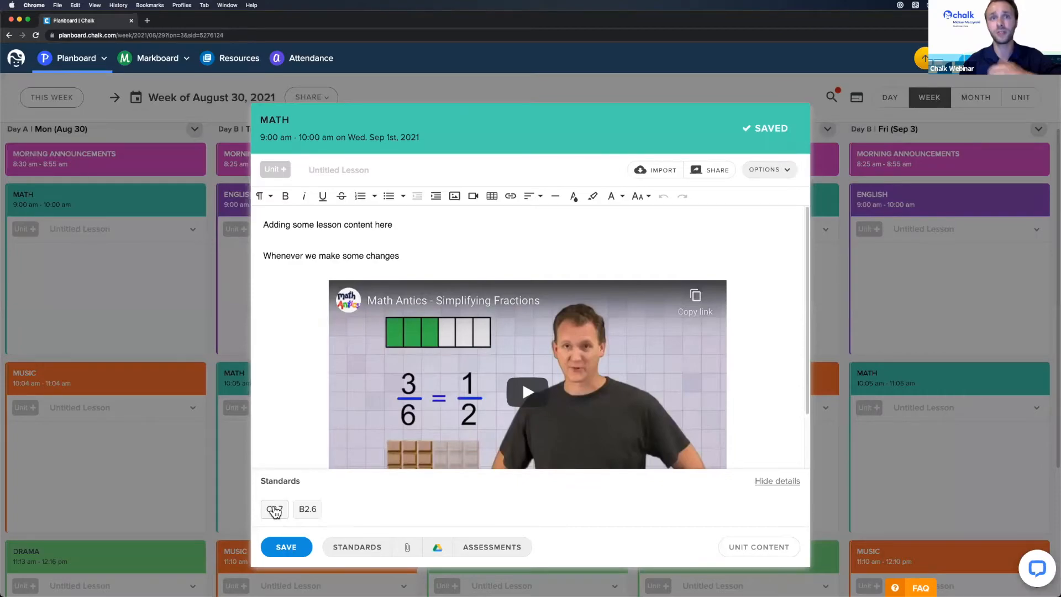
# - Save Wednesday's Math lesson with standards C3.7 and B2.6, then reopen it in the editor
pyautogui.moveTo(274, 512)
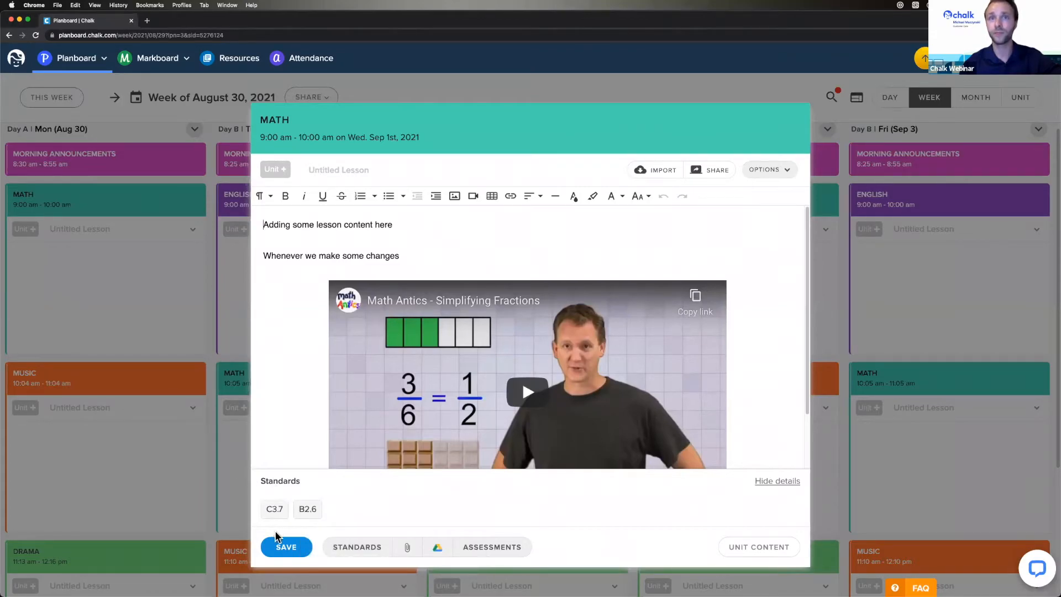
pyautogui.click(285, 545)
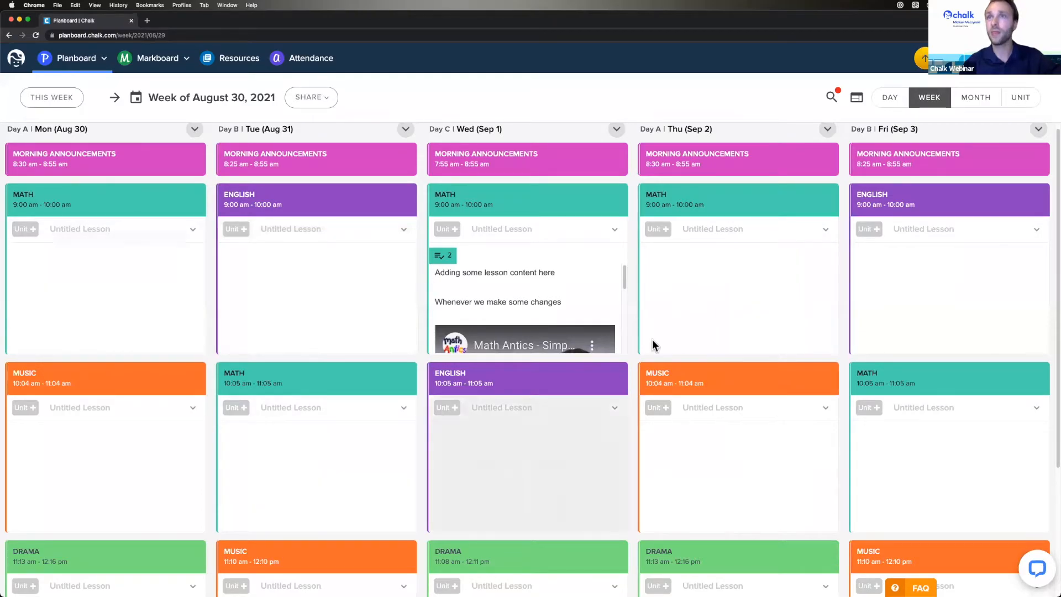
pyautogui.click(530, 302)
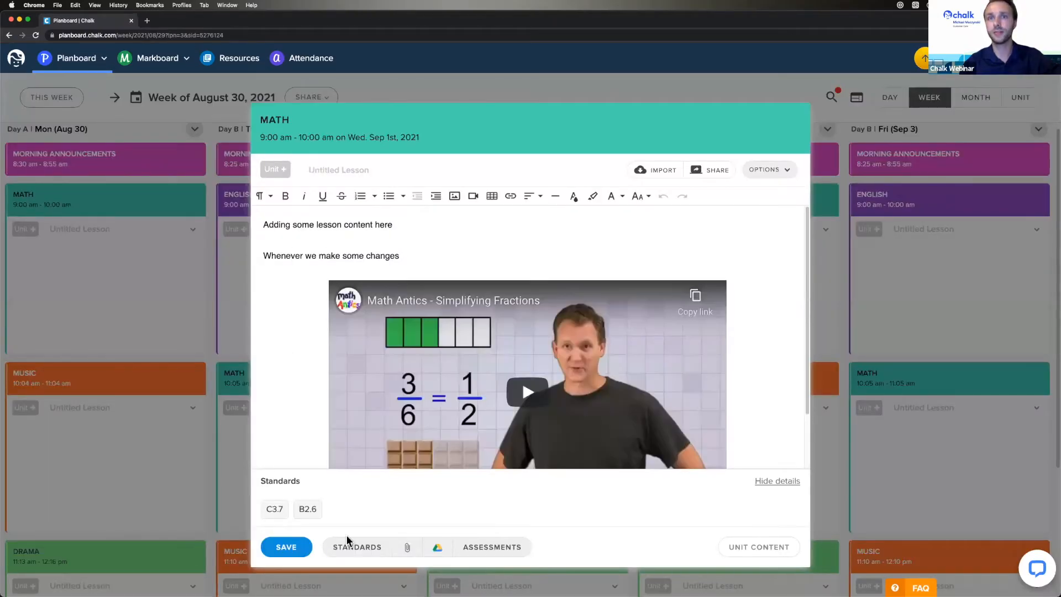
# - Attach Fractions2.pdf from the Desktop to the lesson and open the attached worksheet
pyautogui.click(408, 548)
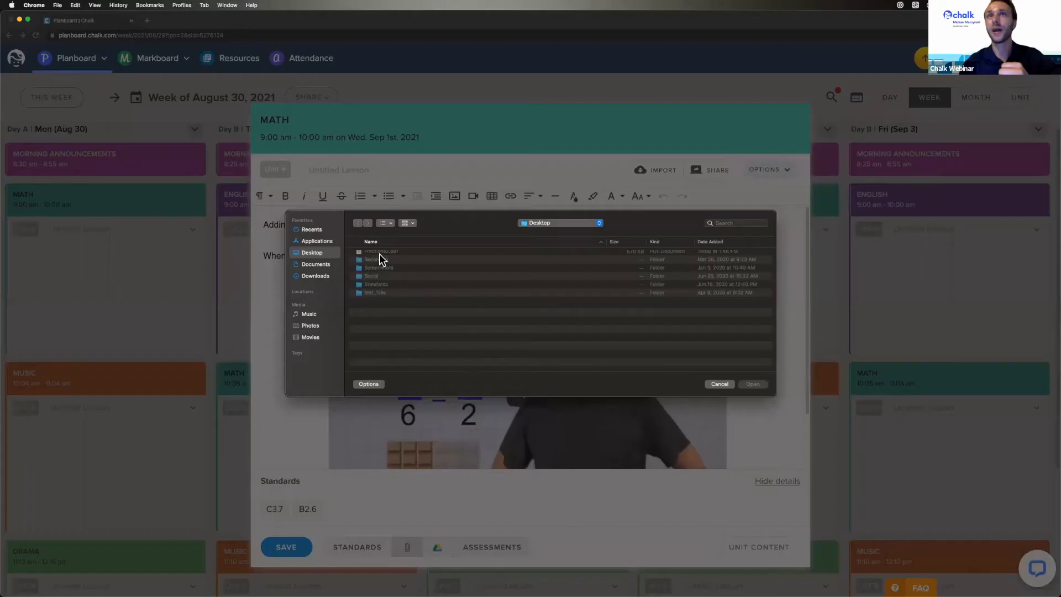
pyautogui.doubleClick(379, 253)
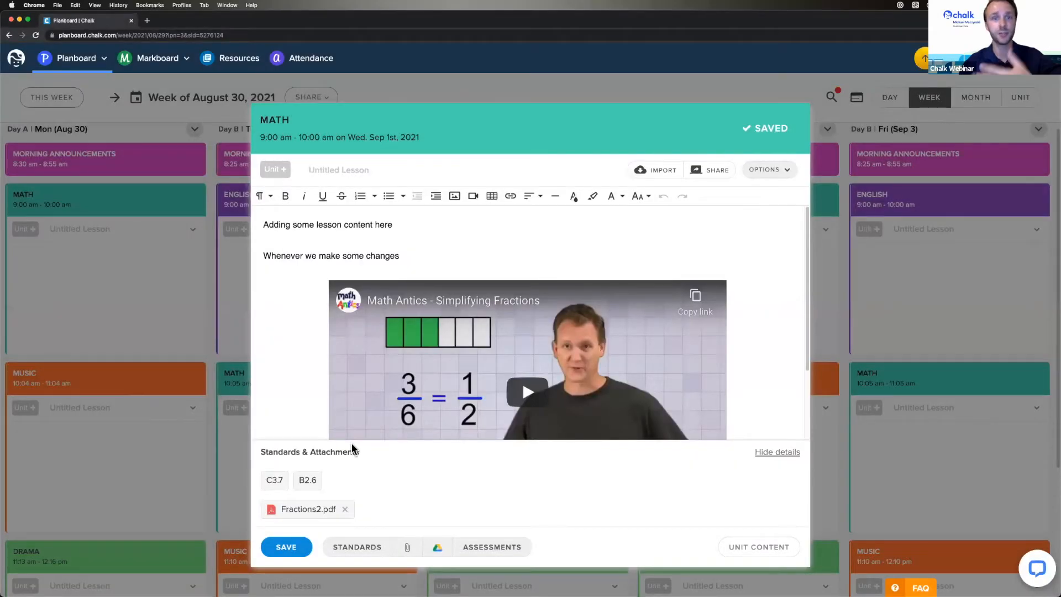
pyautogui.click(309, 510)
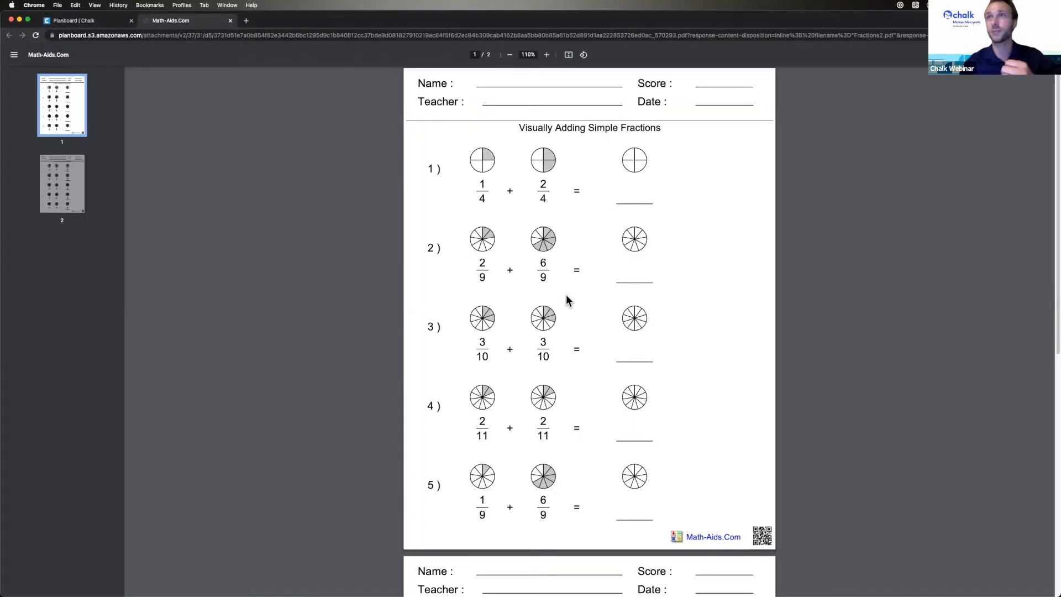
# - Scroll to the worksheet's answer page, then close the PDF tab to return to Planboard
pyautogui.scroll(-10, 514, 349)
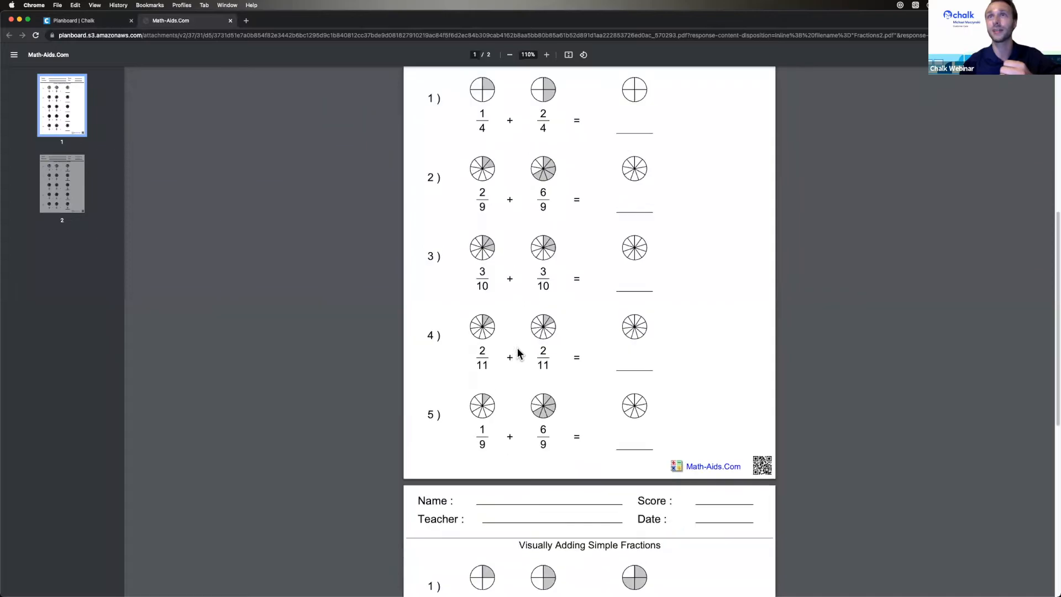
pyautogui.click(230, 20)
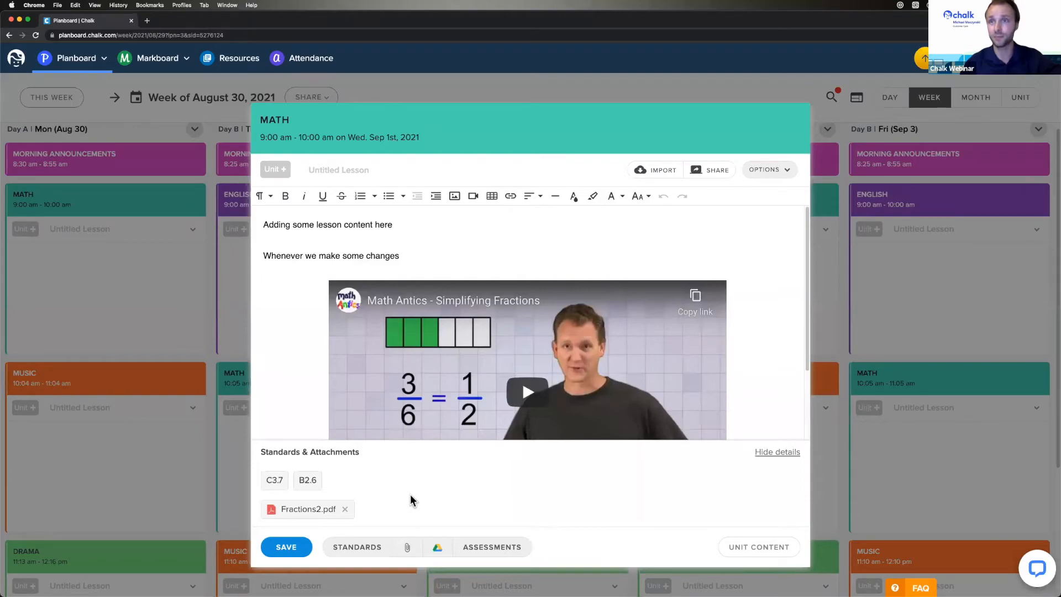
pyautogui.click(491, 548)
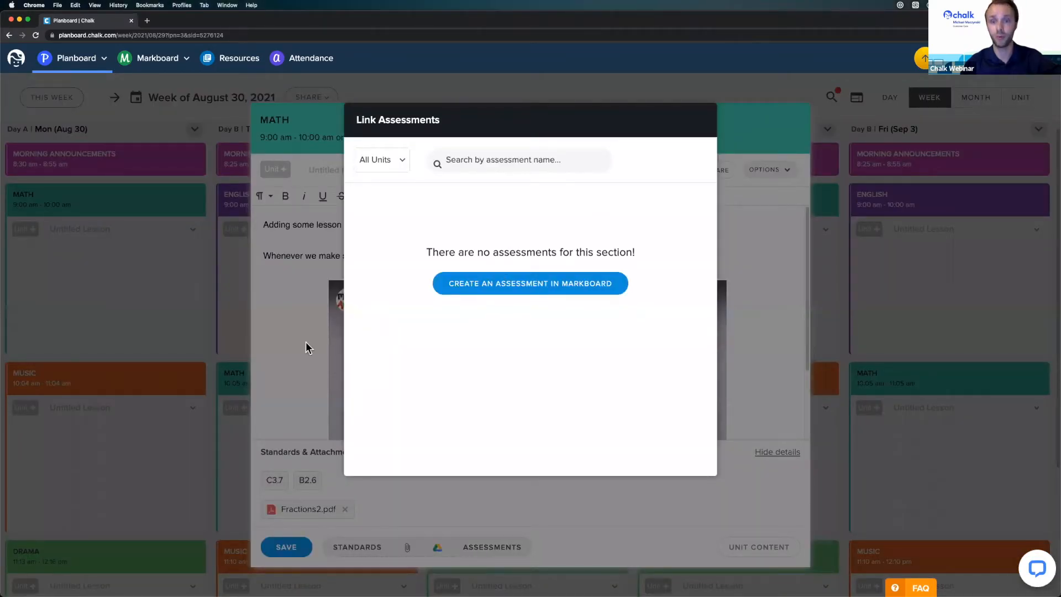
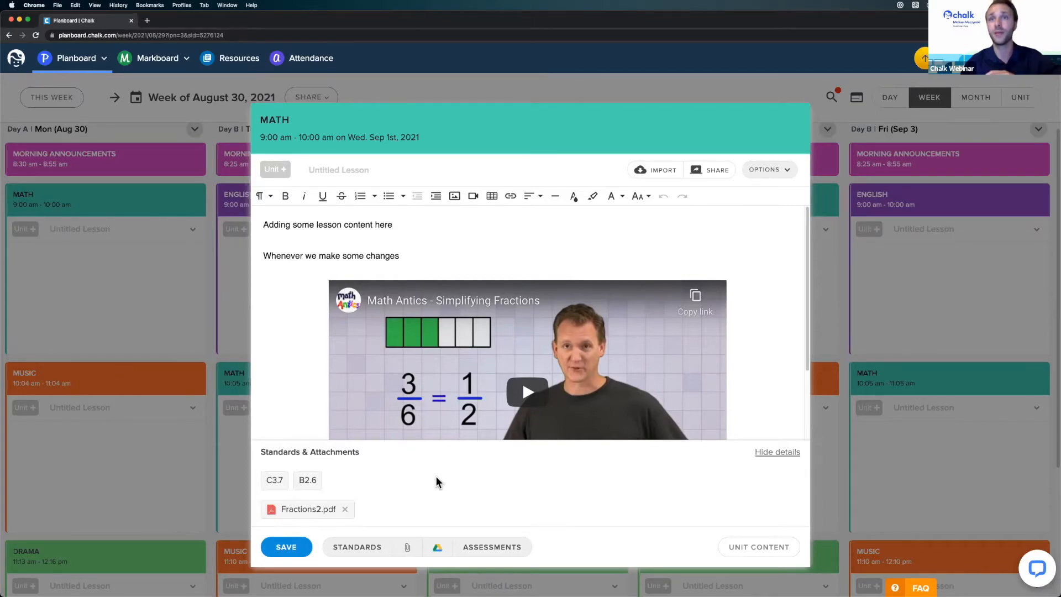
# - Title Wednesday's Math lesson 'Fractions Lesson', save it, and reach Tuesday English's empty template chooser
pyautogui.click(354, 169)
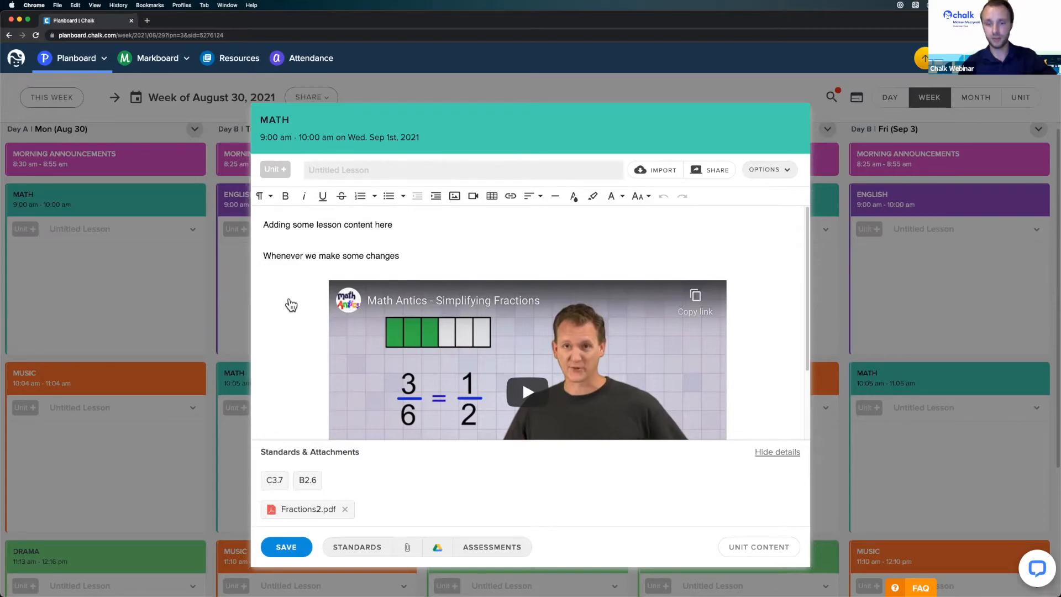
pyautogui.write('Fractions Lesson')
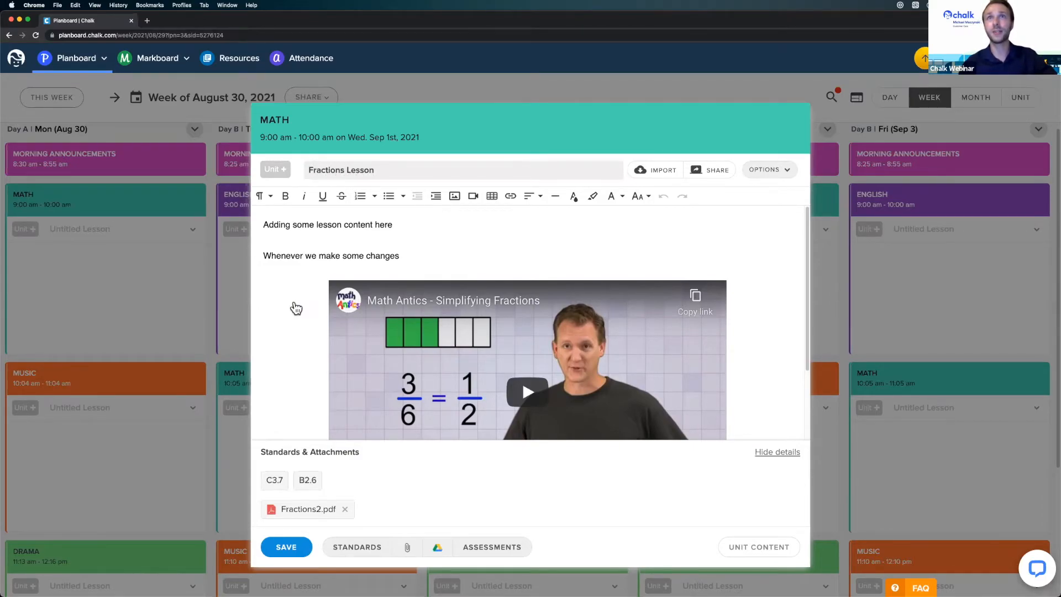
pyautogui.click(418, 242)
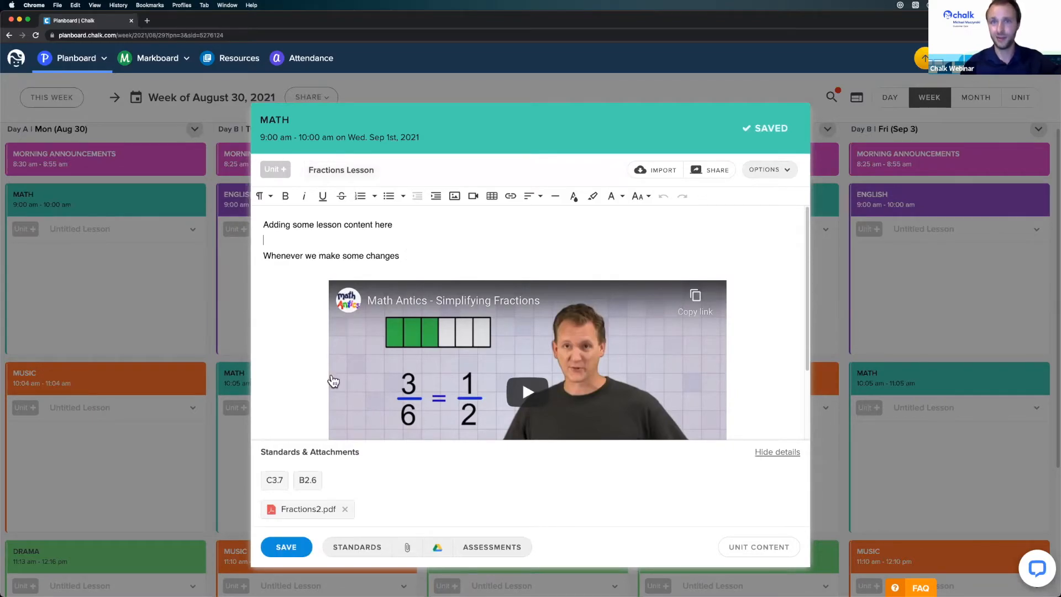
pyautogui.click(291, 542)
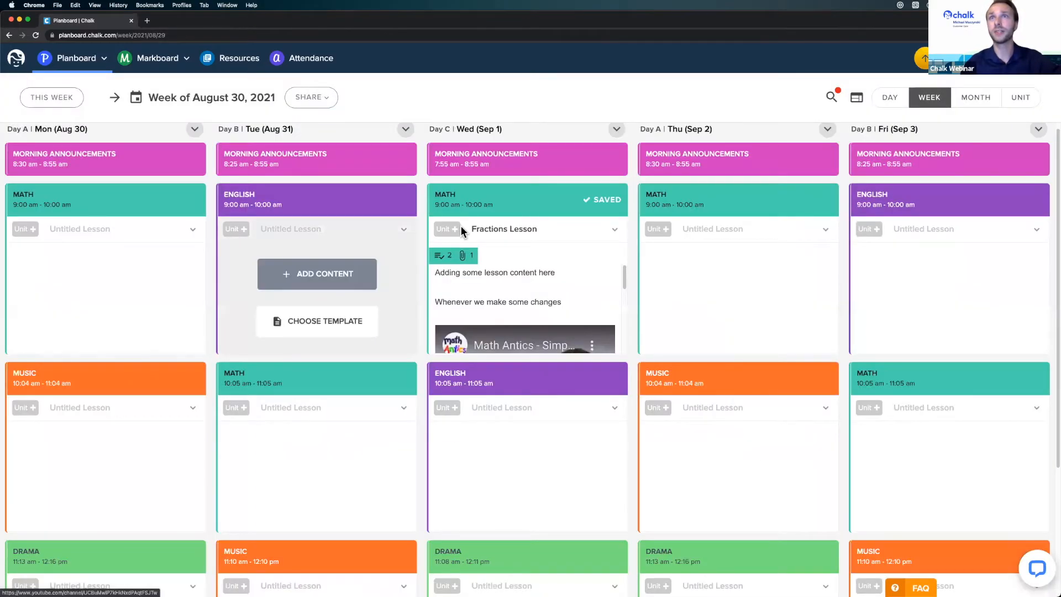
pyautogui.moveTo(522, 256)
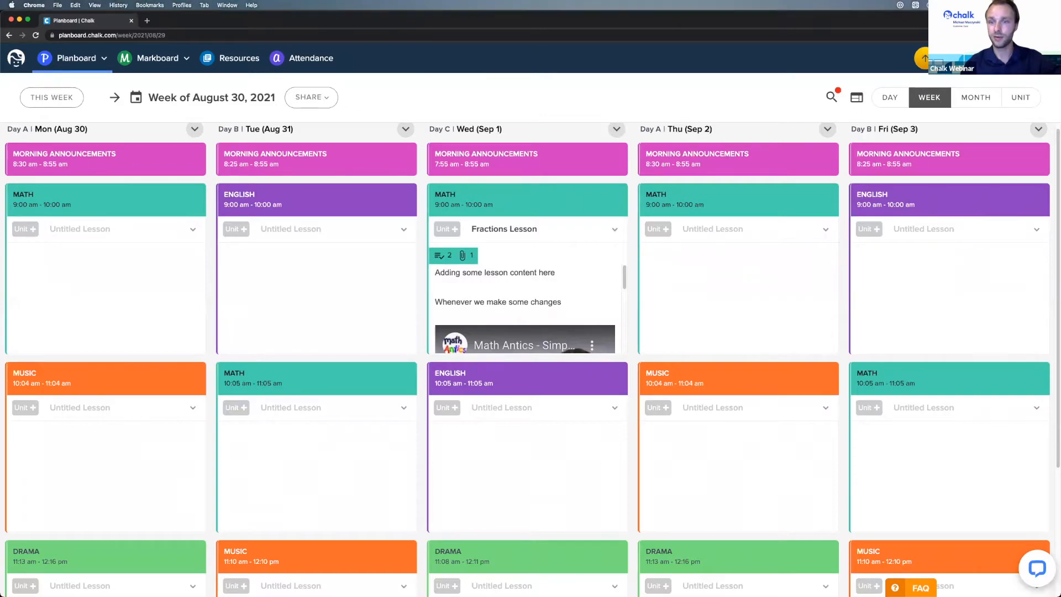
pyautogui.moveTo(308, 272)
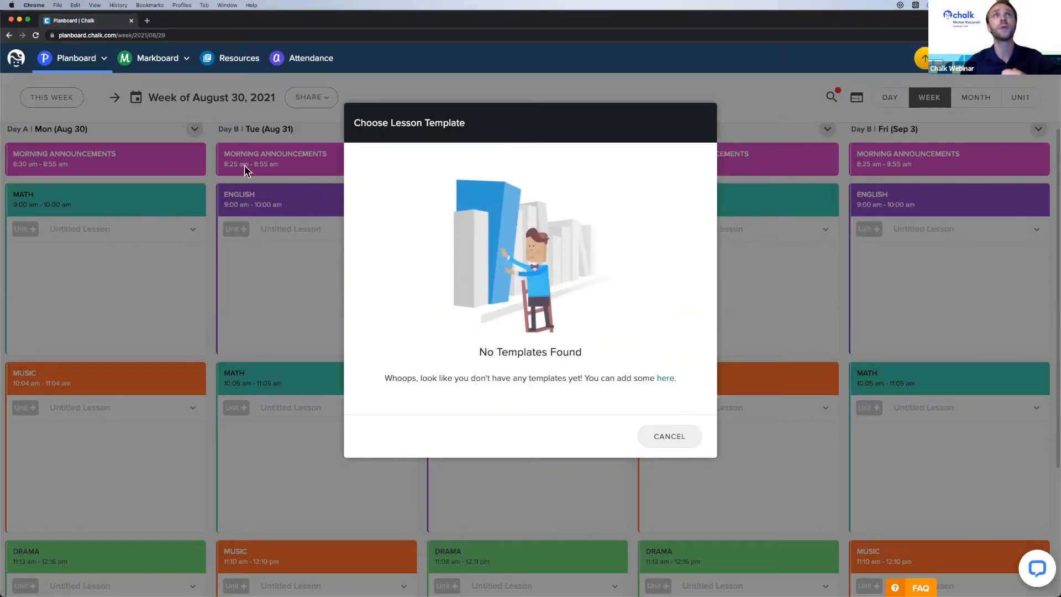
# - Go to the Templates page through the Planboard navigation dropdown
pyautogui.click(82, 64)
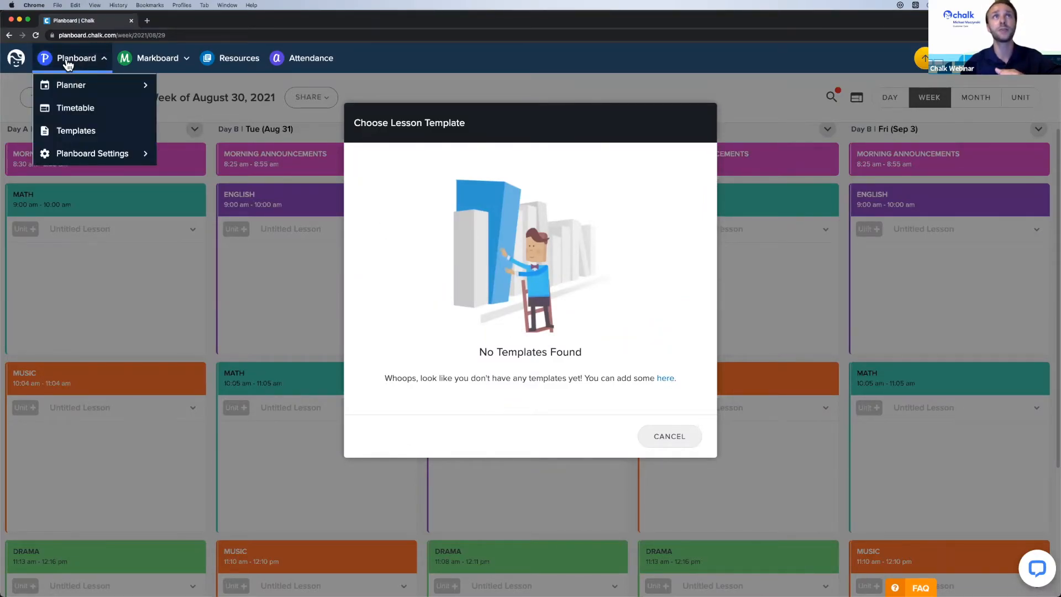
pyautogui.click(120, 133)
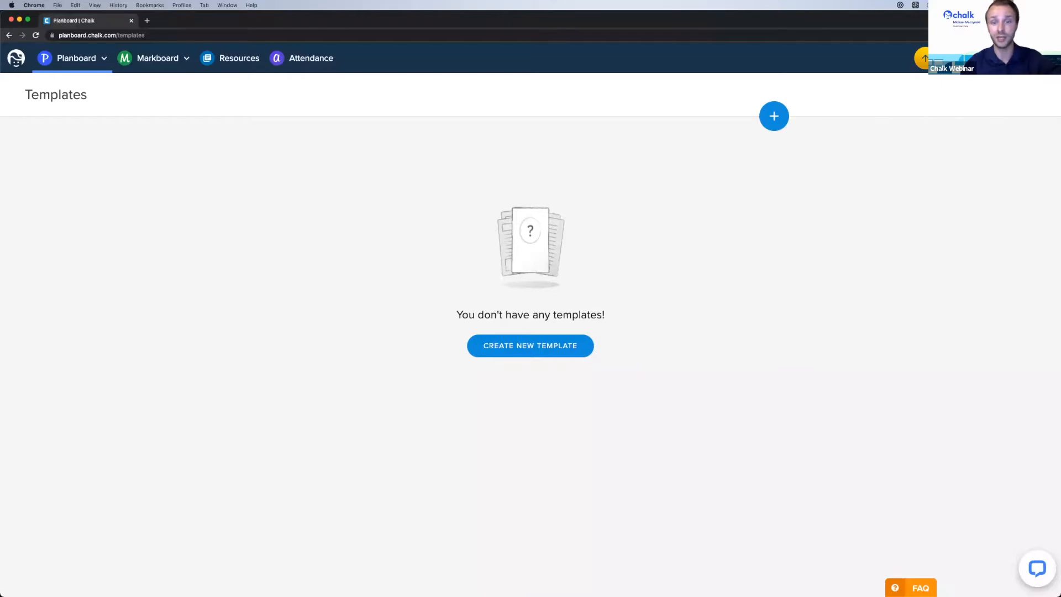
# - Start a new lesson template and rename it 'Basic Template'
pyautogui.click(773, 120)
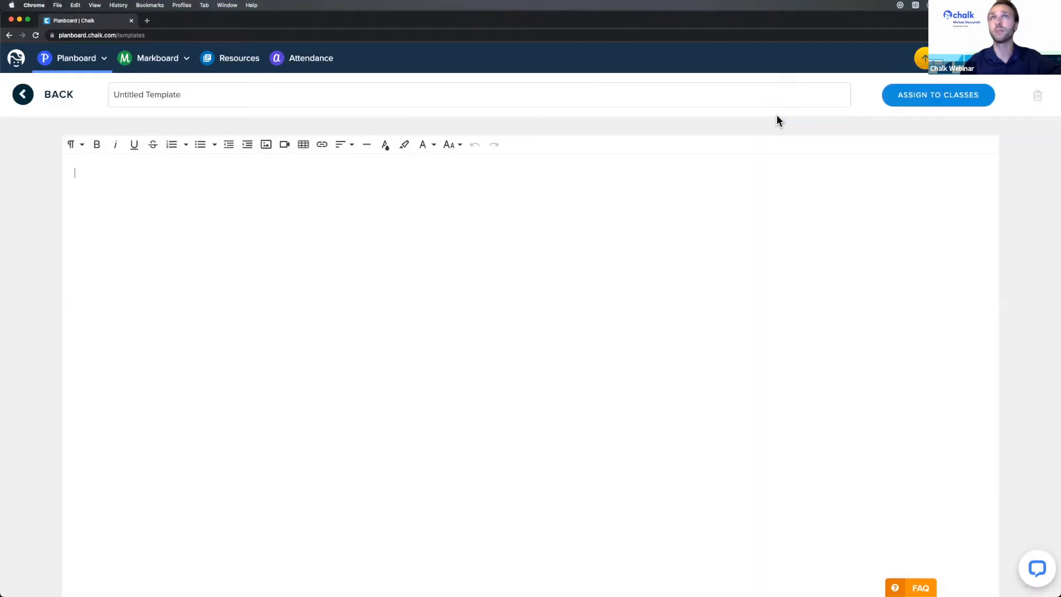
pyautogui.doubleClick(129, 94)
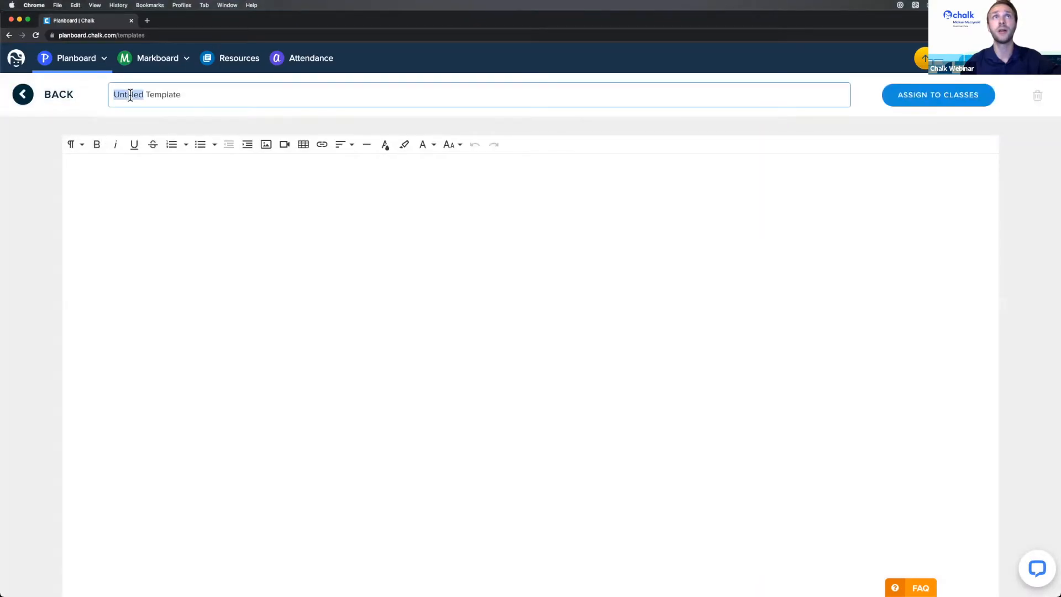
pyautogui.write('Basic')
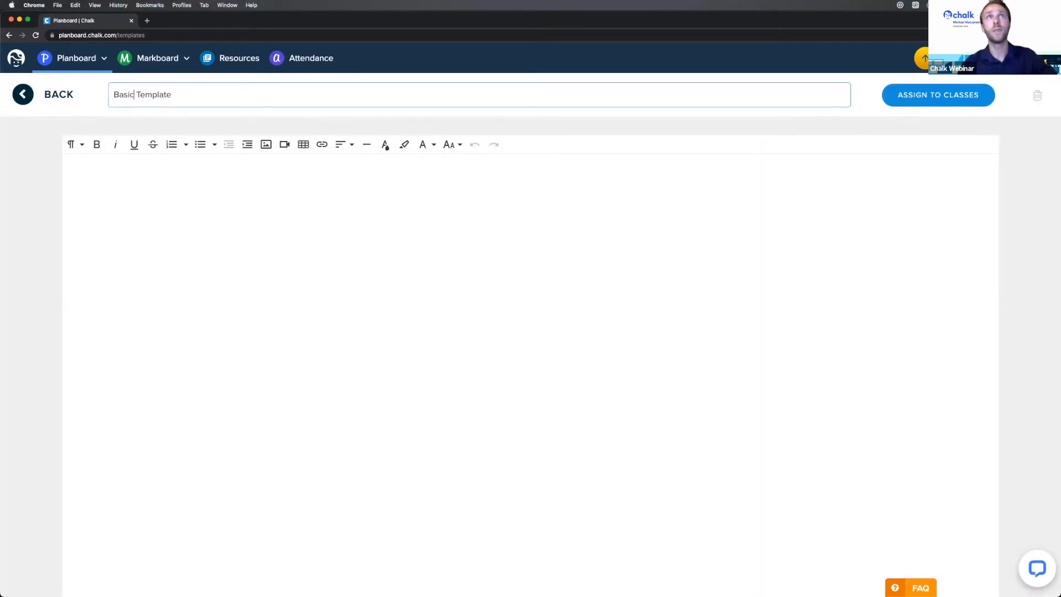
# - Write the headings Recapping Previous Lessons, Introductions, Learning Activities and Personal Notes in the body
pyautogui.click(222, 226)
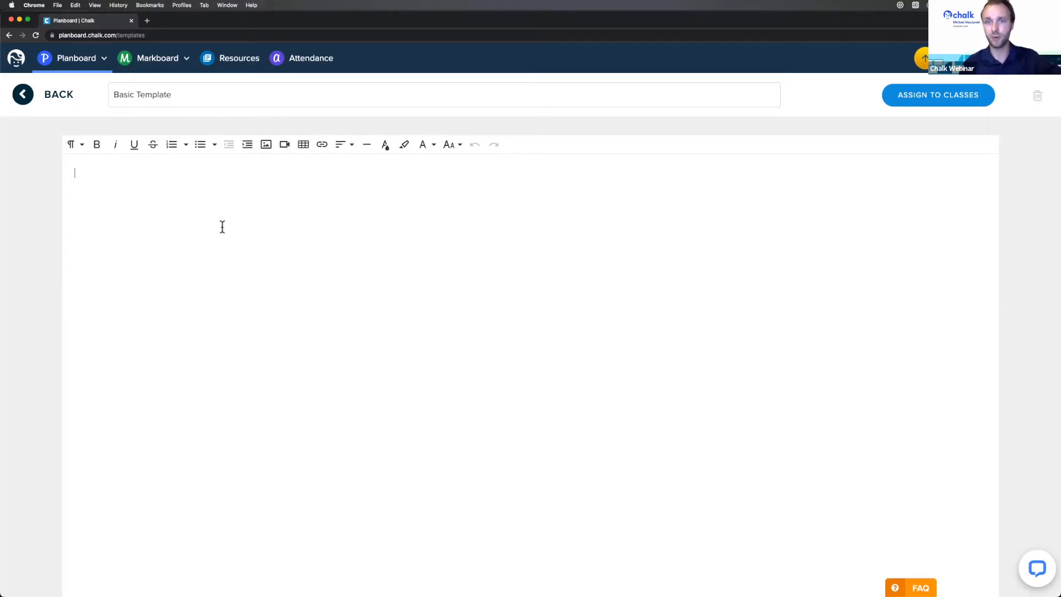
pyautogui.write('Recapping Previous Lessons  ')
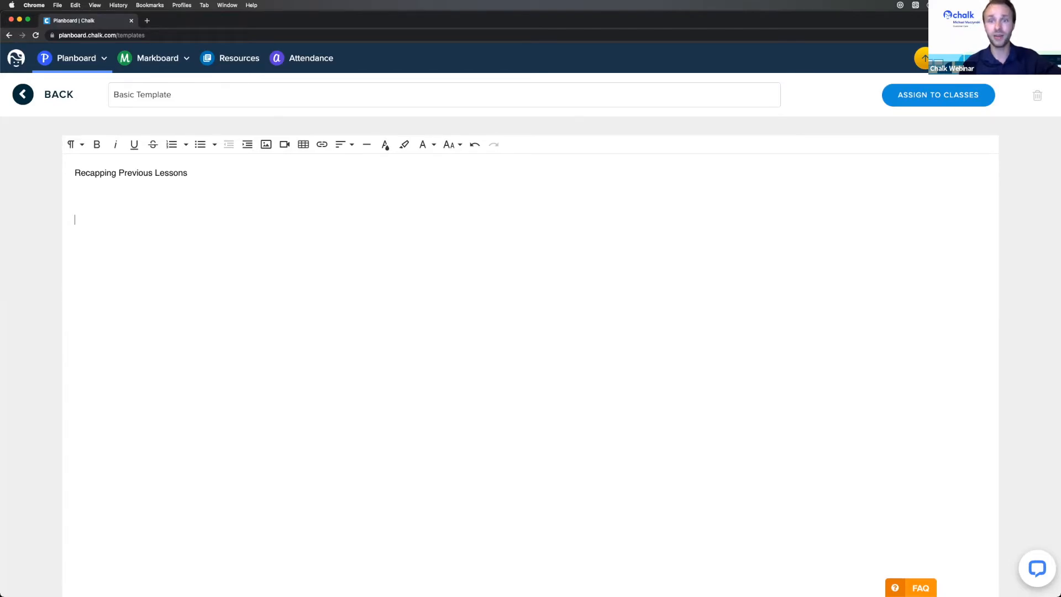
pyautogui.write('Introductio')
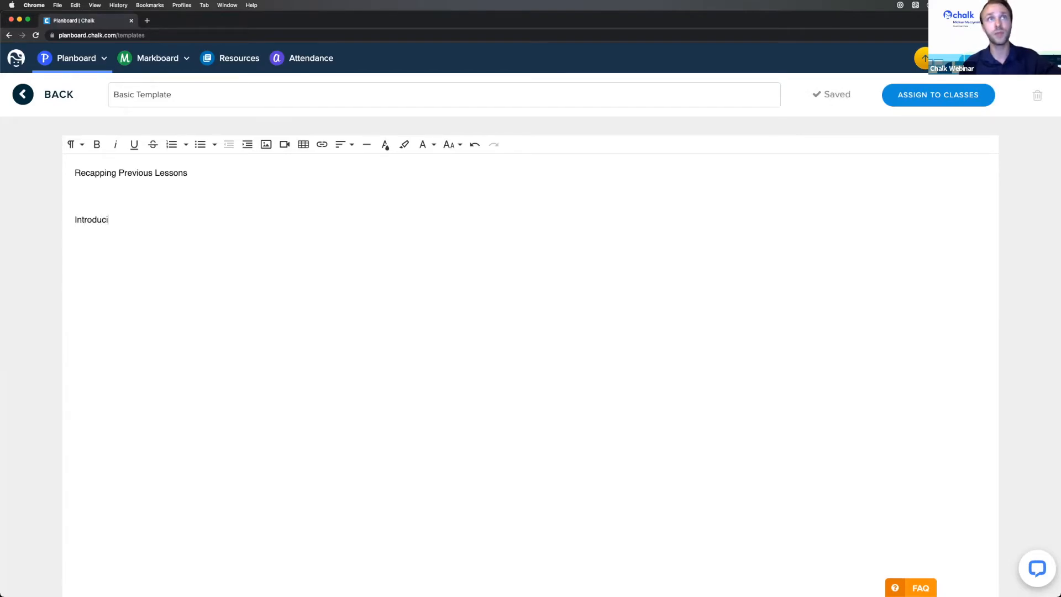
pyautogui.write('ns')
pyautogui.press('Return')
pyautogui.press('Return')
pyautogui.write('Learning Activities')
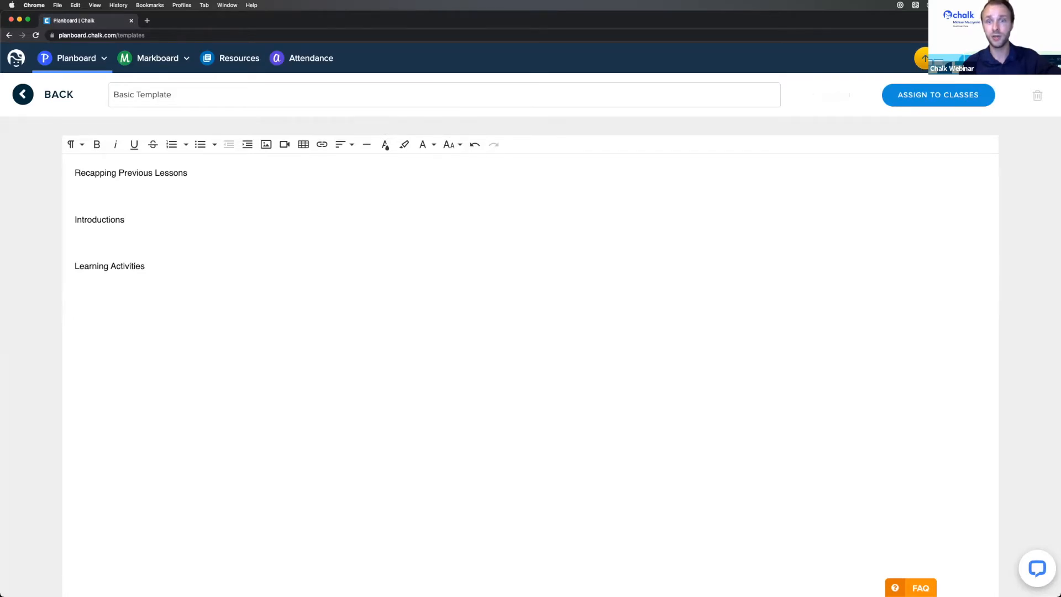
pyautogui.press('Return')
pyautogui.press('Return')
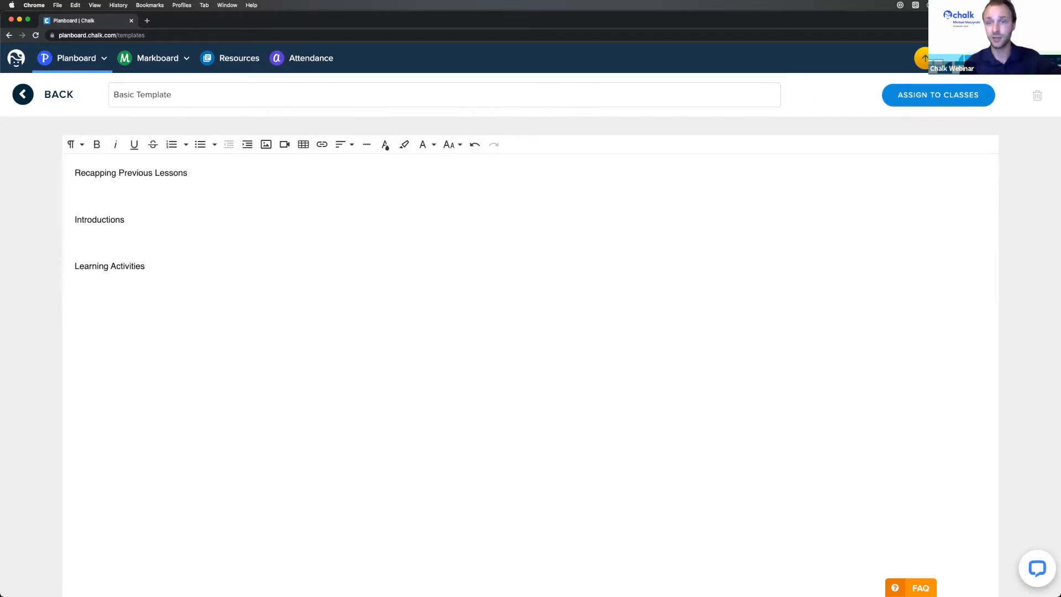
pyautogui.write('Person')
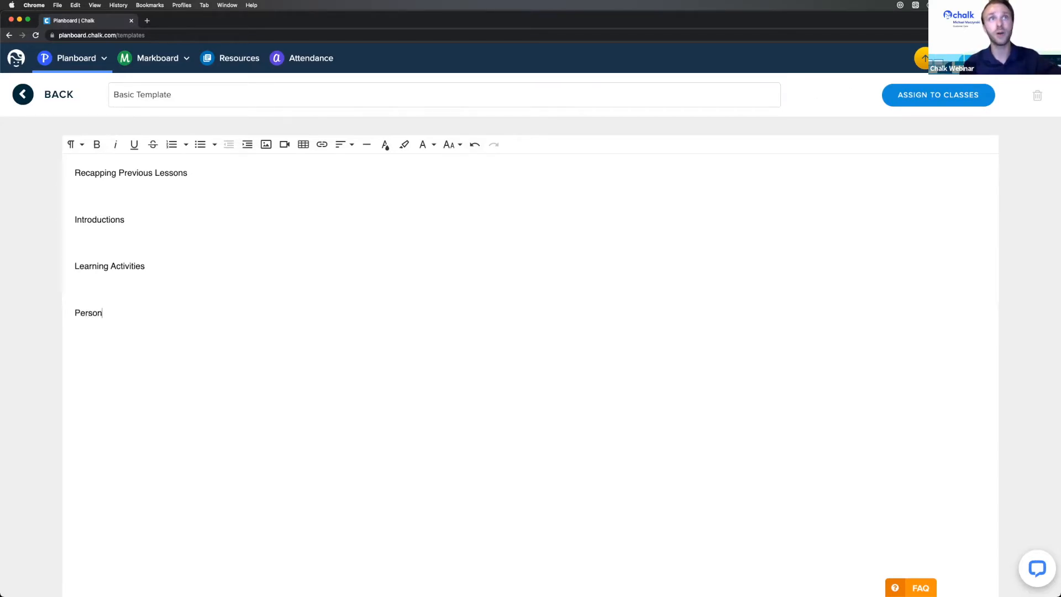
pyautogui.write('al Notes')
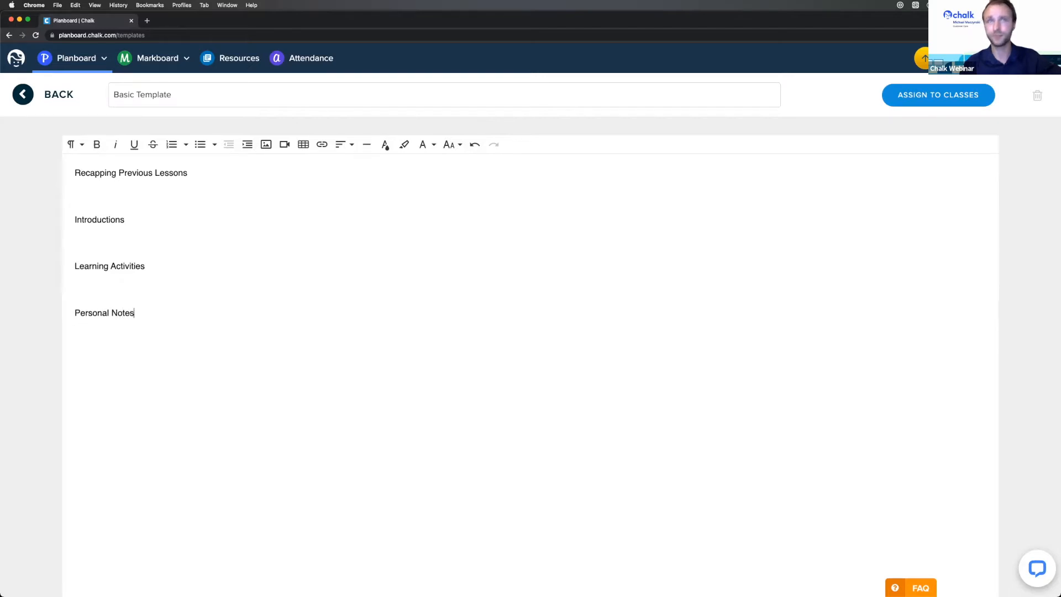
# - Make all four template headings bold, from Personal Notes up to Recapping Previous Lessons
pyautogui.tripleClick(131, 303)
pyautogui.press('super+b')
pyautogui.tripleClick(107, 265)
pyautogui.press('super+b')
pyautogui.click(81, 215)
pyautogui.tripleClick(81, 212)
pyautogui.press('super+b')
pyautogui.tripleClick(89, 172)
pyautogui.press('super+b')
# - Insert a horizontal divider line under each of the four headings
pyautogui.click(123, 188)
pyautogui.click(366, 144)
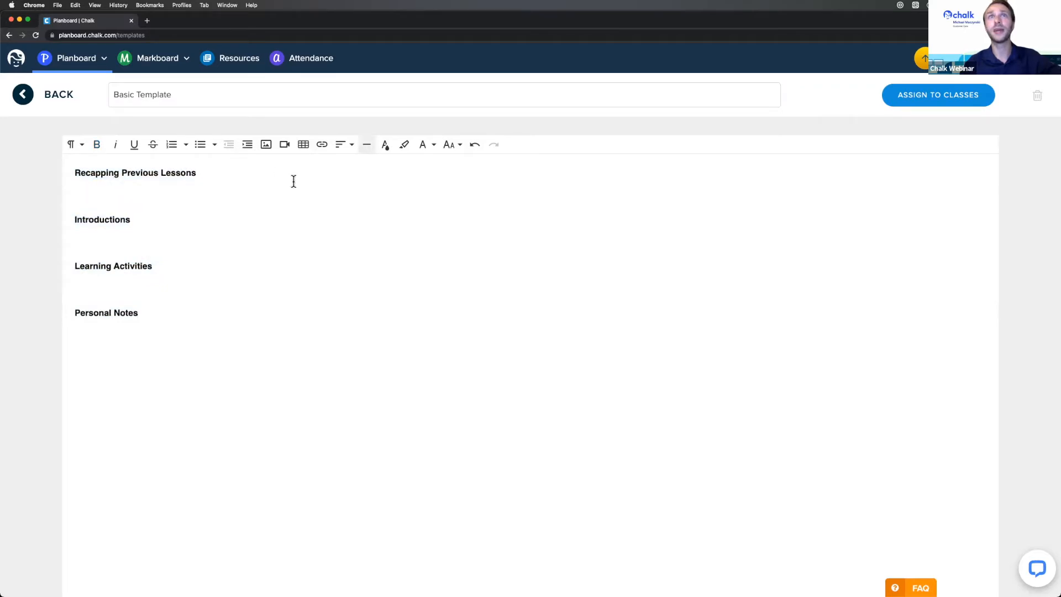
pyautogui.click(112, 256)
pyautogui.click(368, 145)
pyautogui.click(126, 327)
pyautogui.click(369, 145)
pyautogui.click(92, 403)
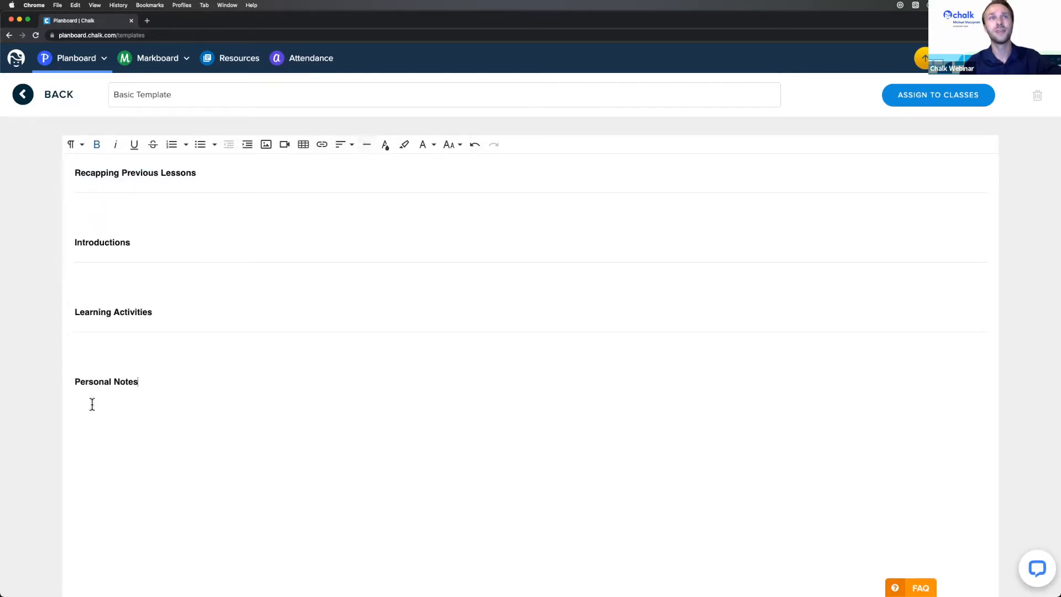
pyautogui.click(145, 392)
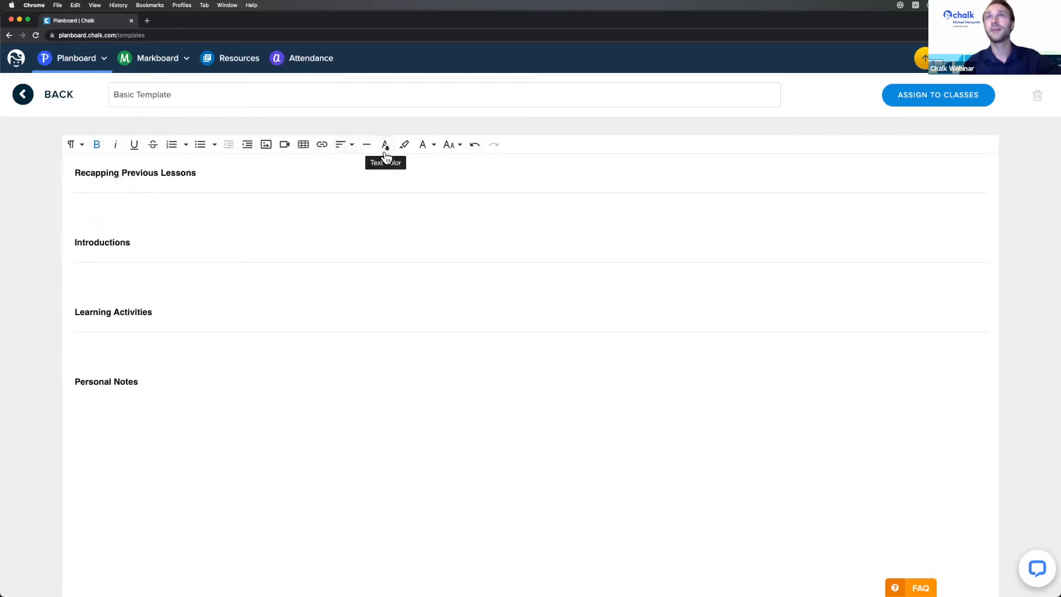
pyautogui.click(367, 145)
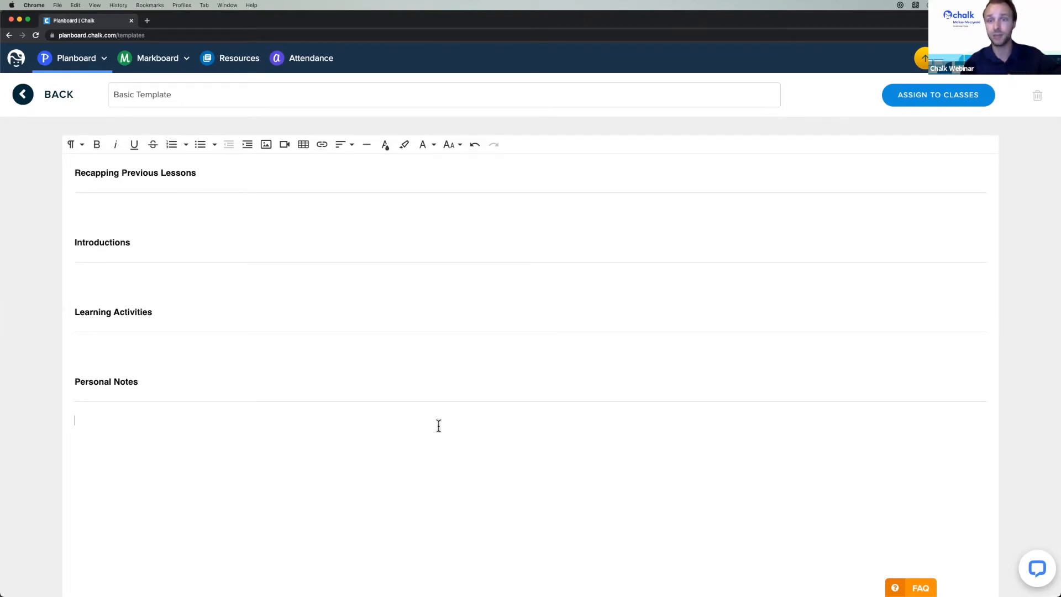
# - Open the Assign to Classes dialog for Basic Template
pyautogui.click(473, 305)
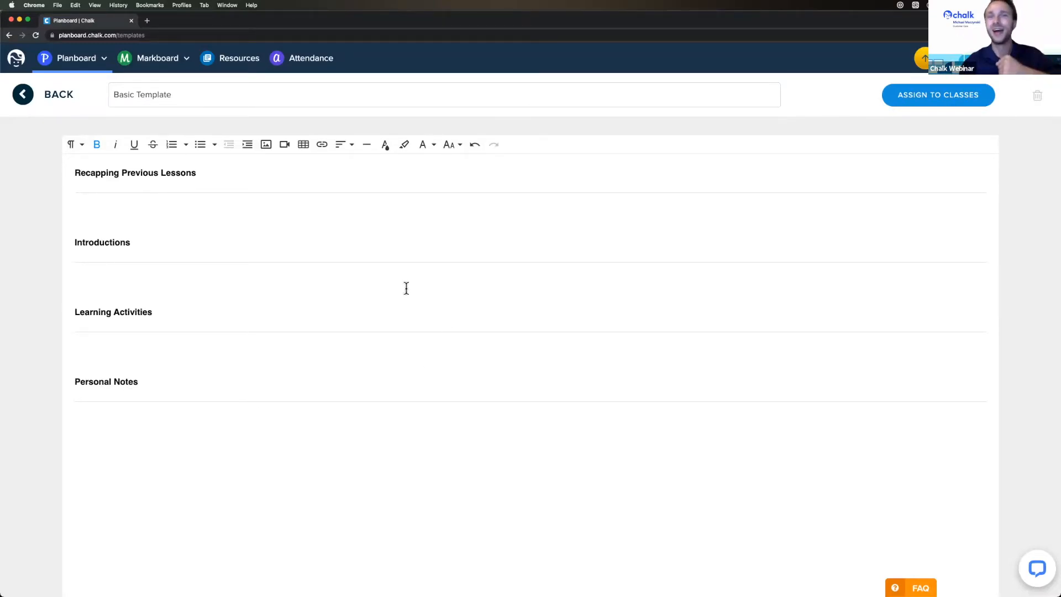
pyautogui.click(922, 99)
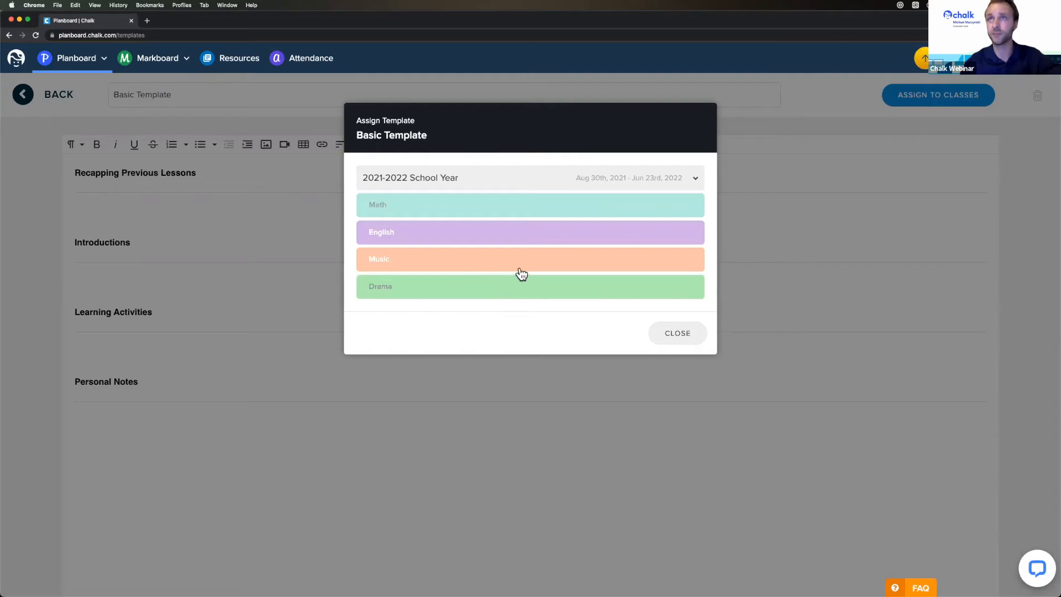
# - Tick Math, English and Drama for the 2021-2022 School Year, leaving Music unticked
pyautogui.click(529, 209)
pyautogui.click(524, 236)
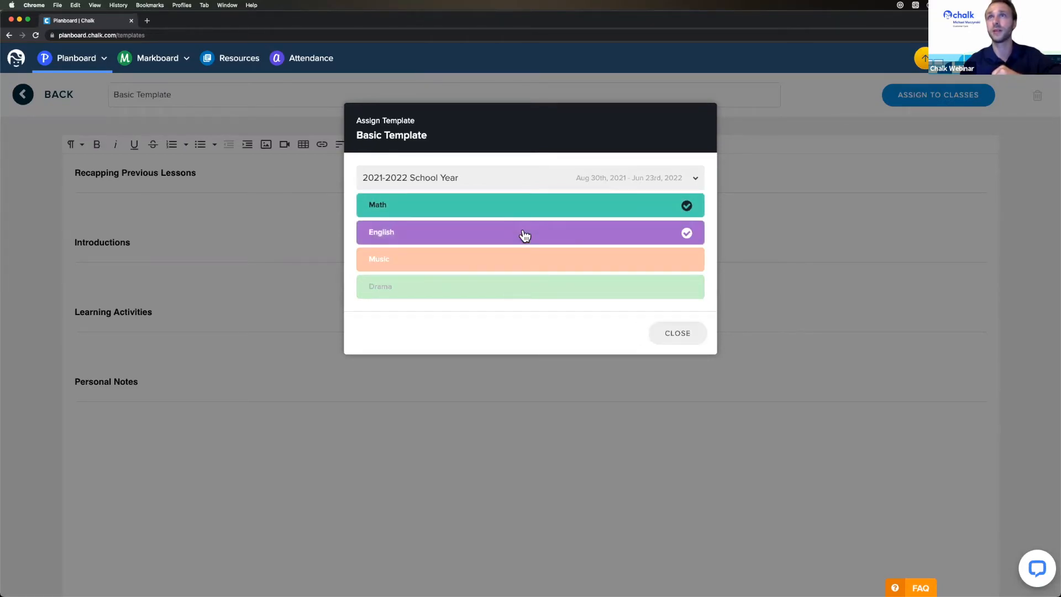
pyautogui.click(505, 296)
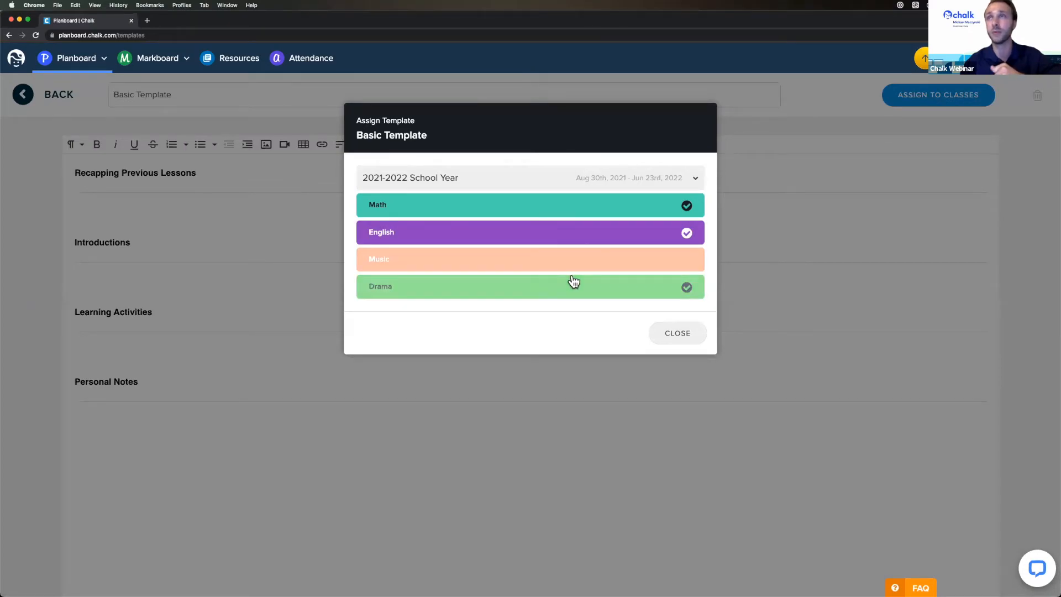
pyautogui.click(589, 178)
pyautogui.click(389, 200)
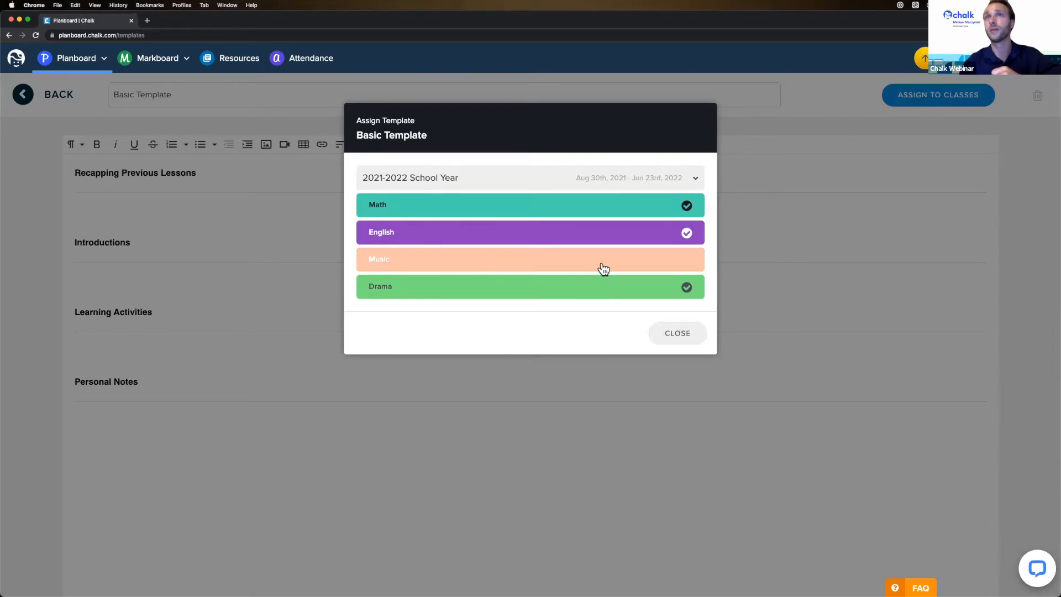
# - Close the assign dialog and open this week's planner, week of August 30, 2021
pyautogui.click(680, 335)
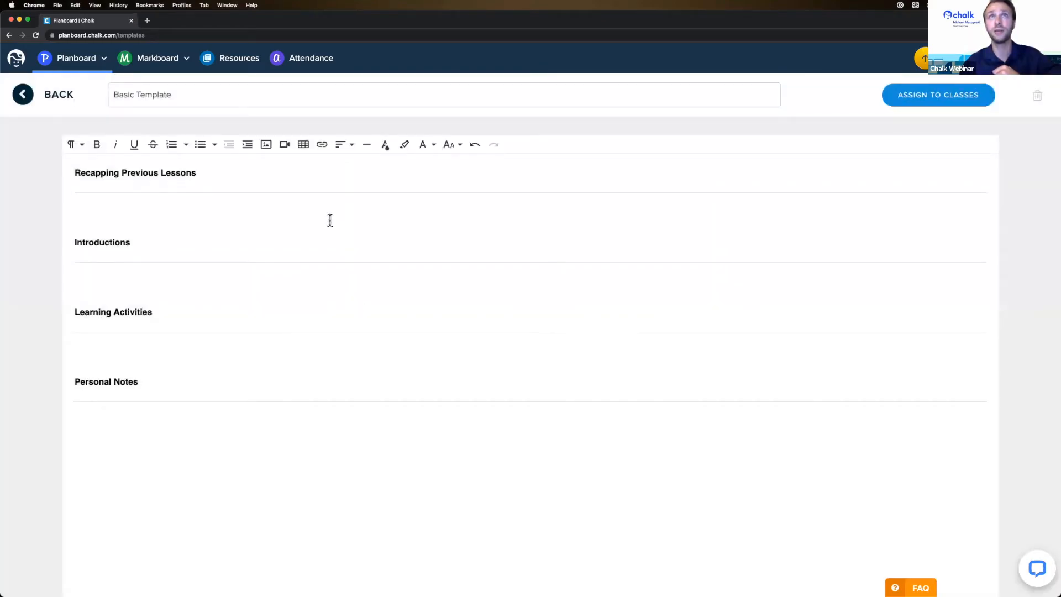
pyautogui.click(69, 60)
pyautogui.moveTo(118, 86)
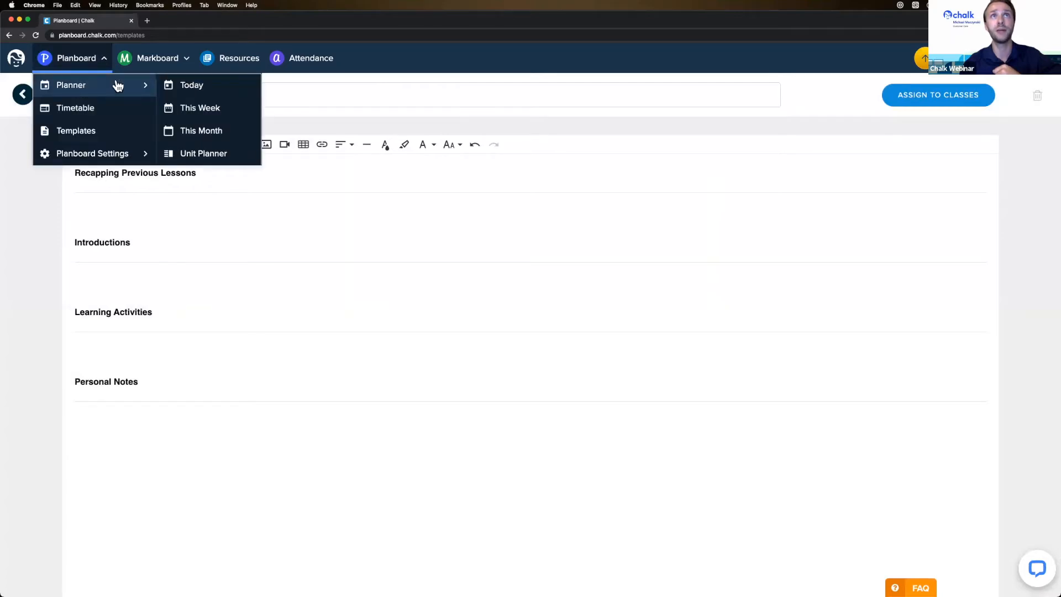
pyautogui.click(237, 113)
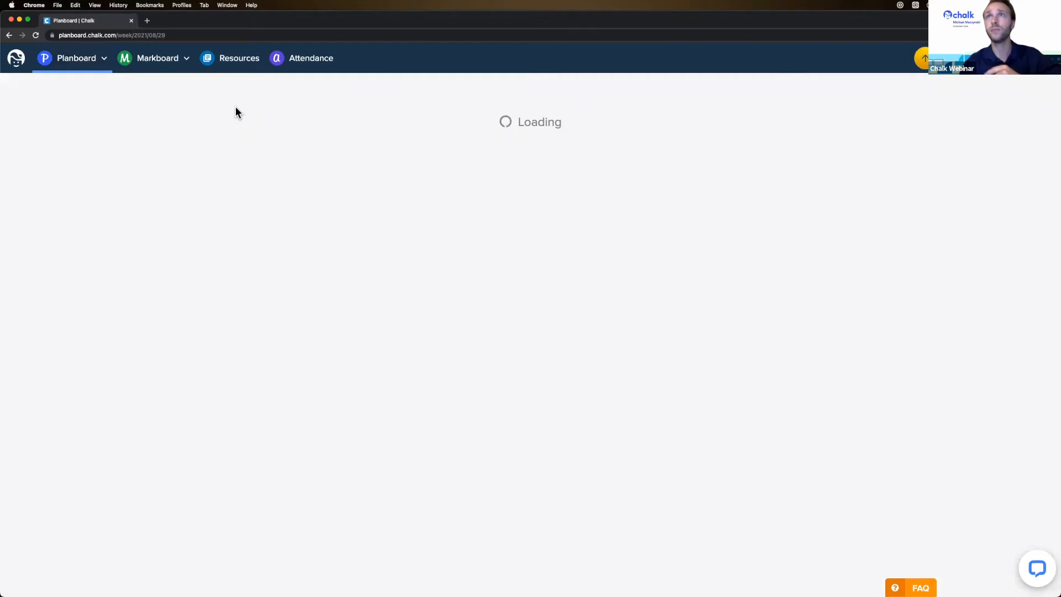
# - Check that the Monday Math lesson carries the template headings, then close it unchanged
pyautogui.scroll(-2, 288, 194)
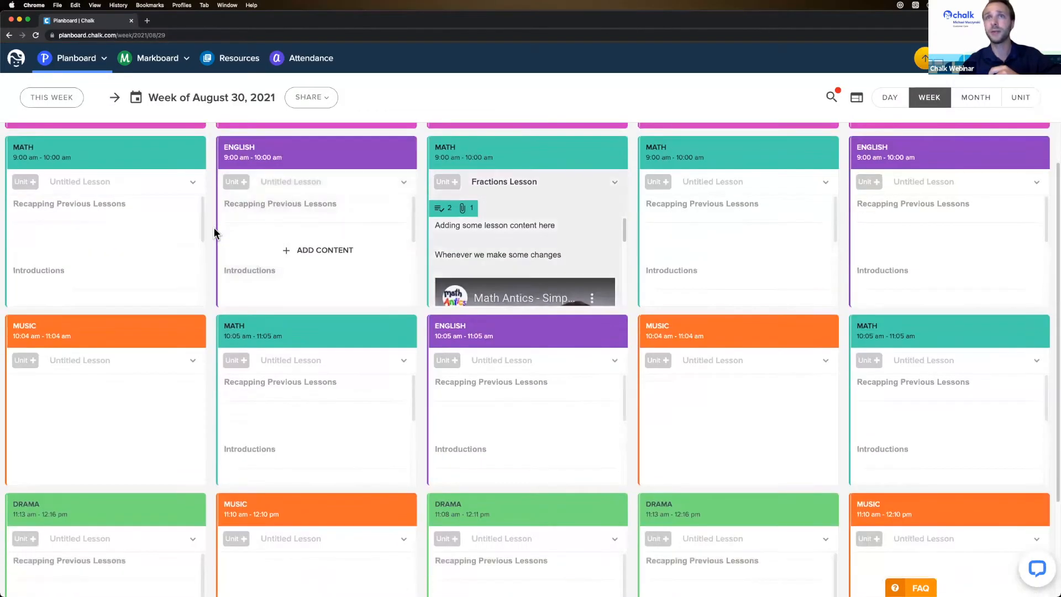
pyautogui.click(120, 233)
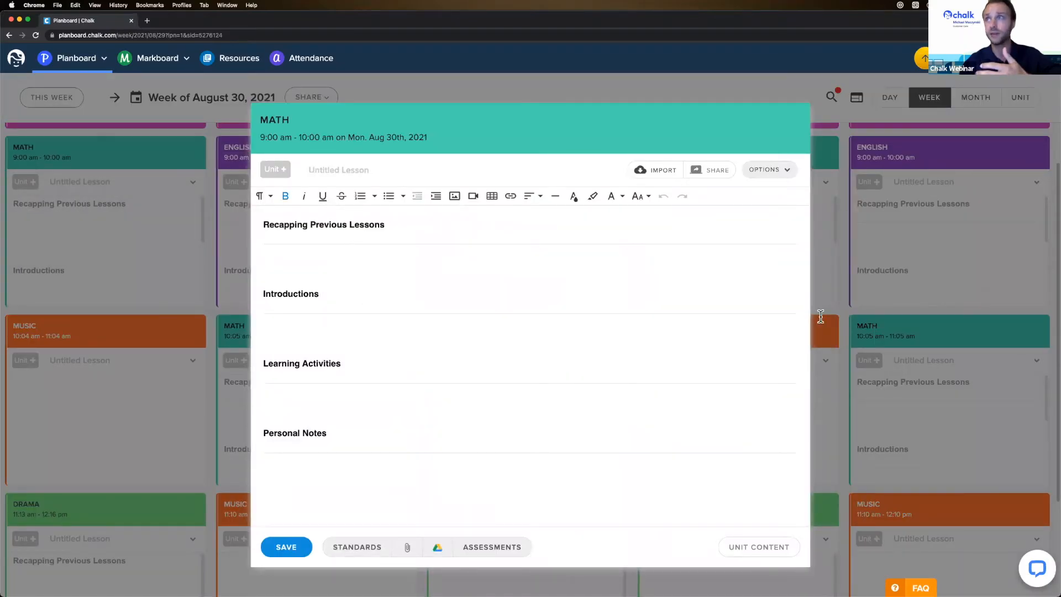
pyautogui.click(900, 331)
pyautogui.moveTo(719, 276)
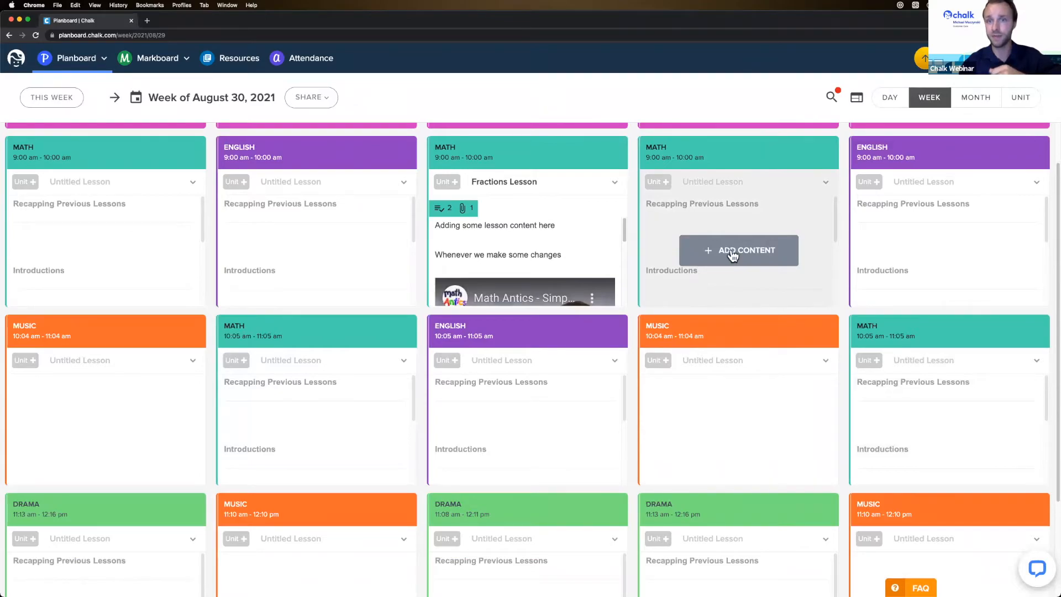
pyautogui.moveTo(552, 201)
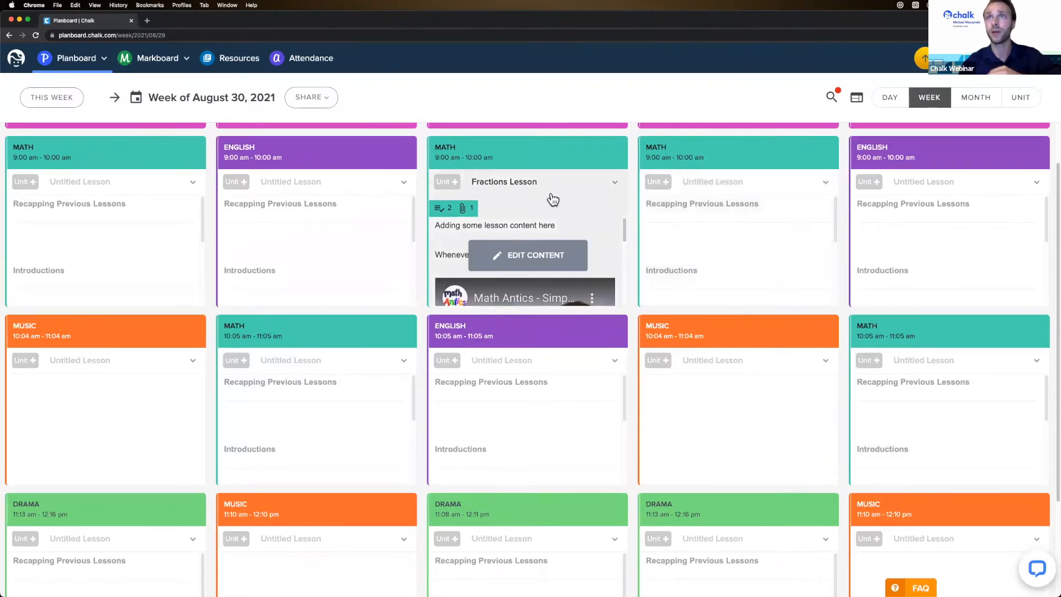
pyautogui.click(536, 253)
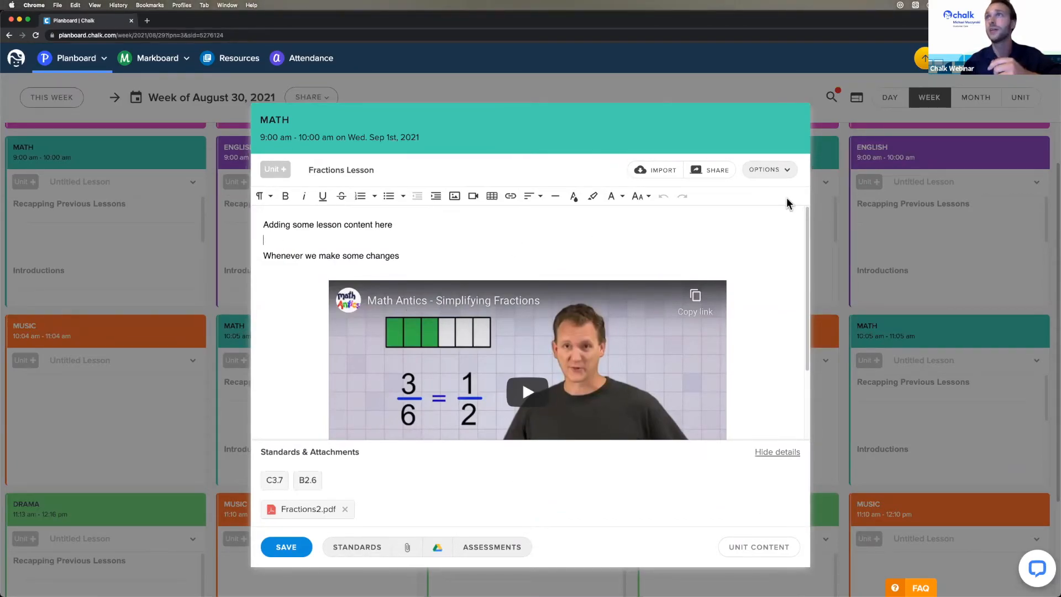
pyautogui.click(776, 176)
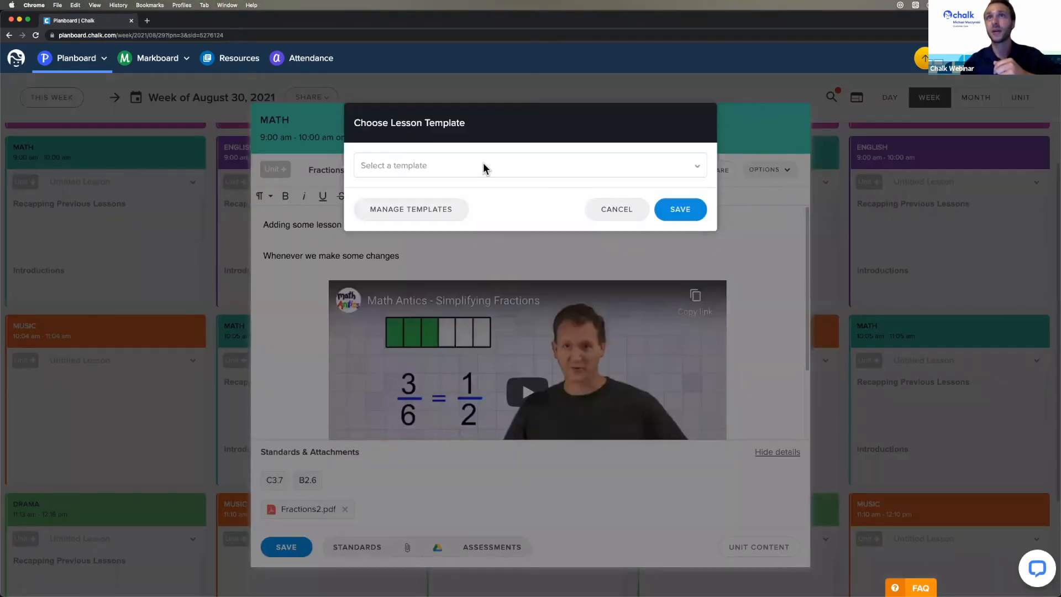
pyautogui.click(484, 164)
pyautogui.click(473, 188)
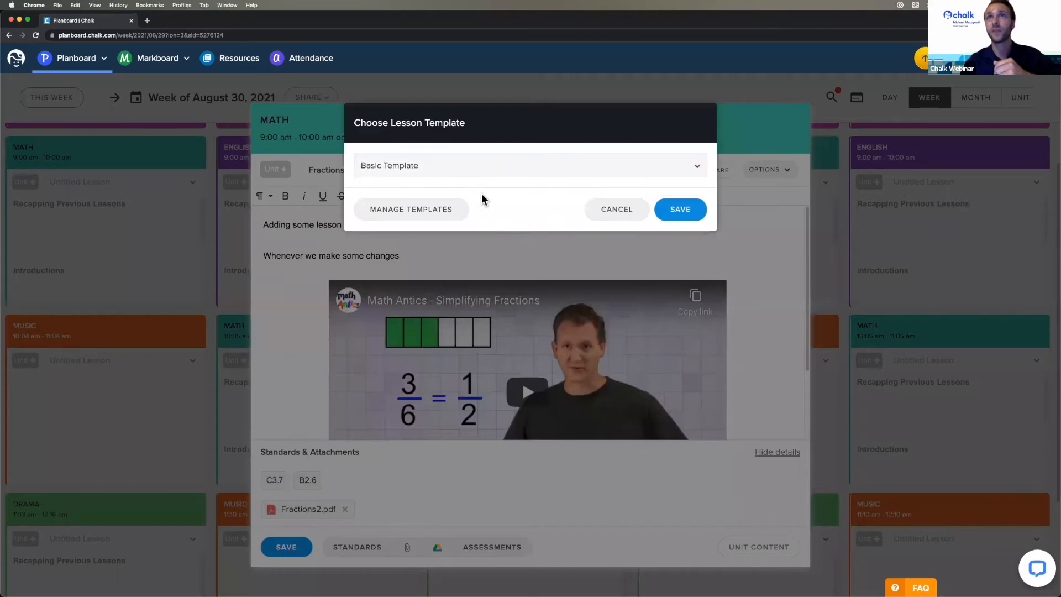
pyautogui.click(678, 217)
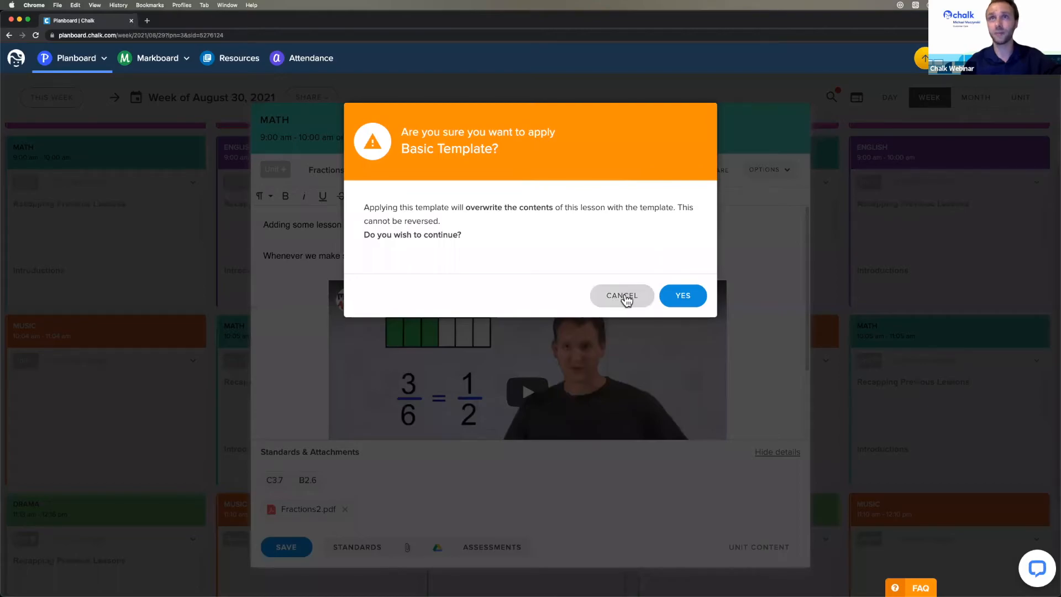
pyautogui.click(623, 297)
pyautogui.click(603, 214)
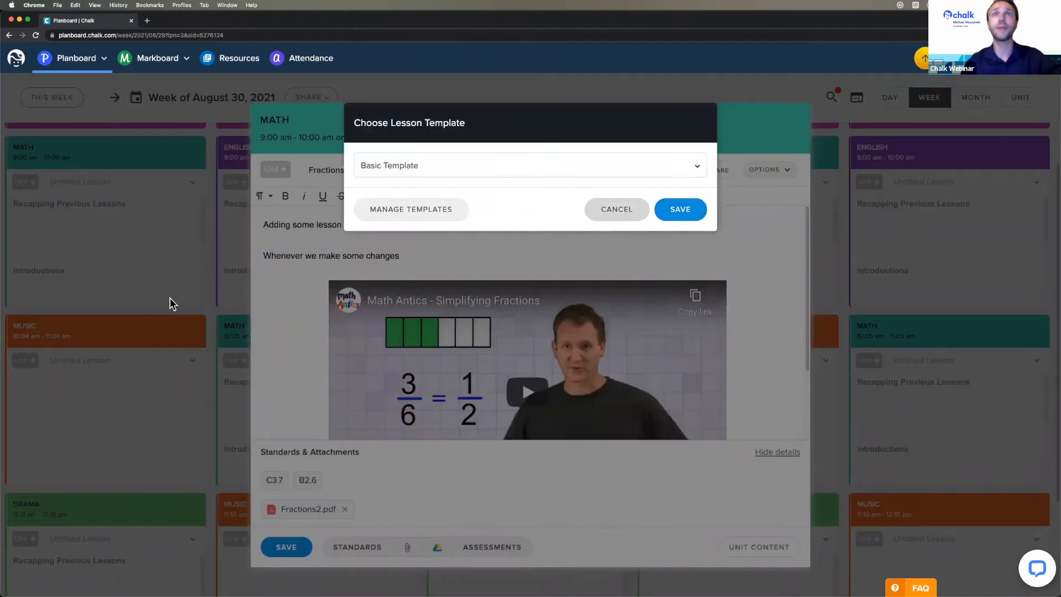
# - Add 'Make some changes' under Recapping Previous Lessons in Thursday Sep 2 Math and save
pyautogui.click(172, 304)
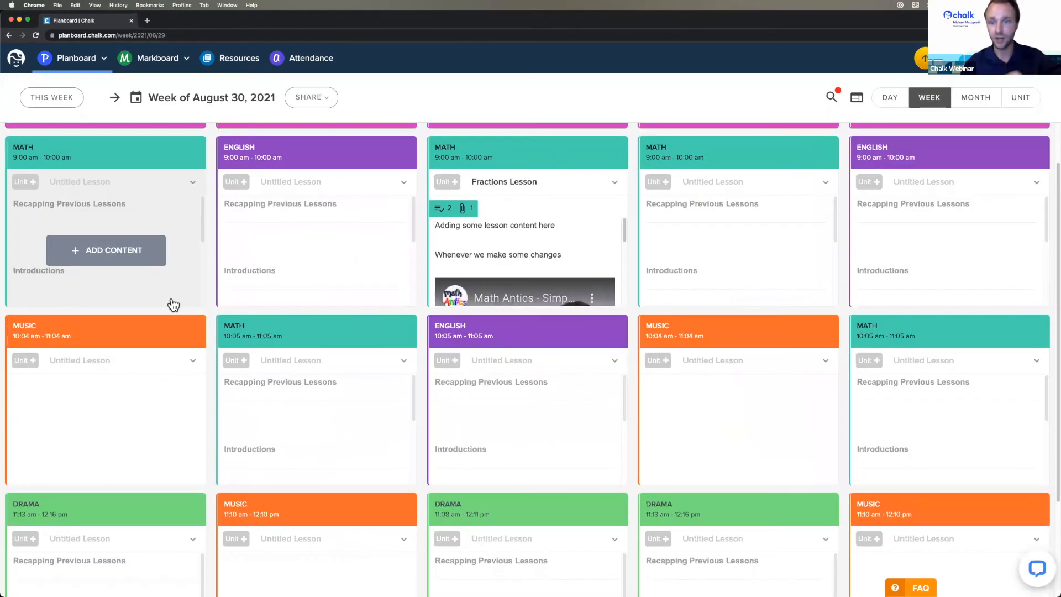
pyautogui.moveTo(687, 252)
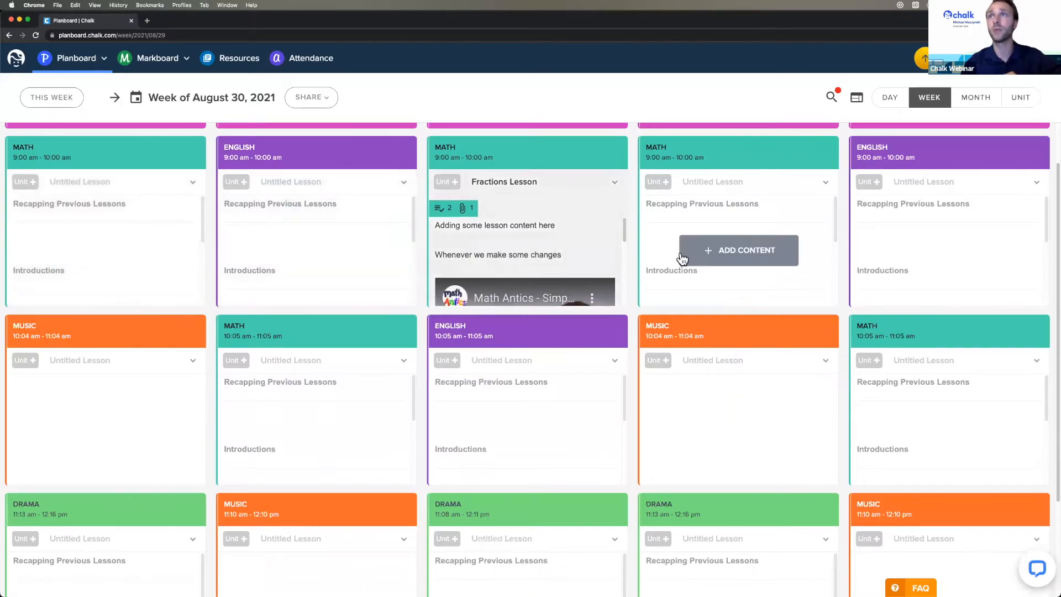
pyautogui.click(722, 260)
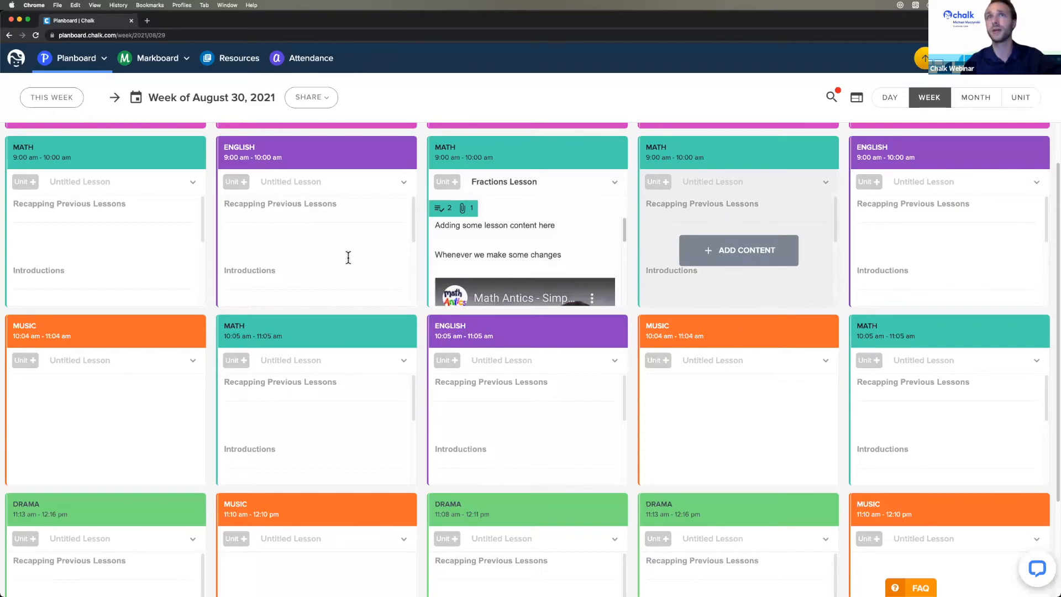
pyautogui.write('Make some changes')
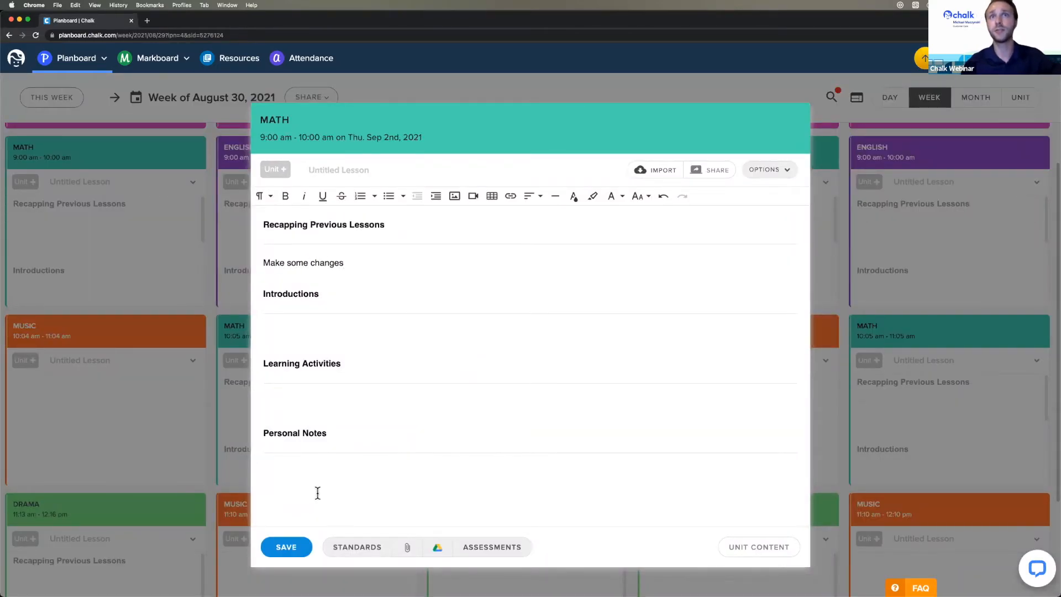
pyautogui.click(288, 548)
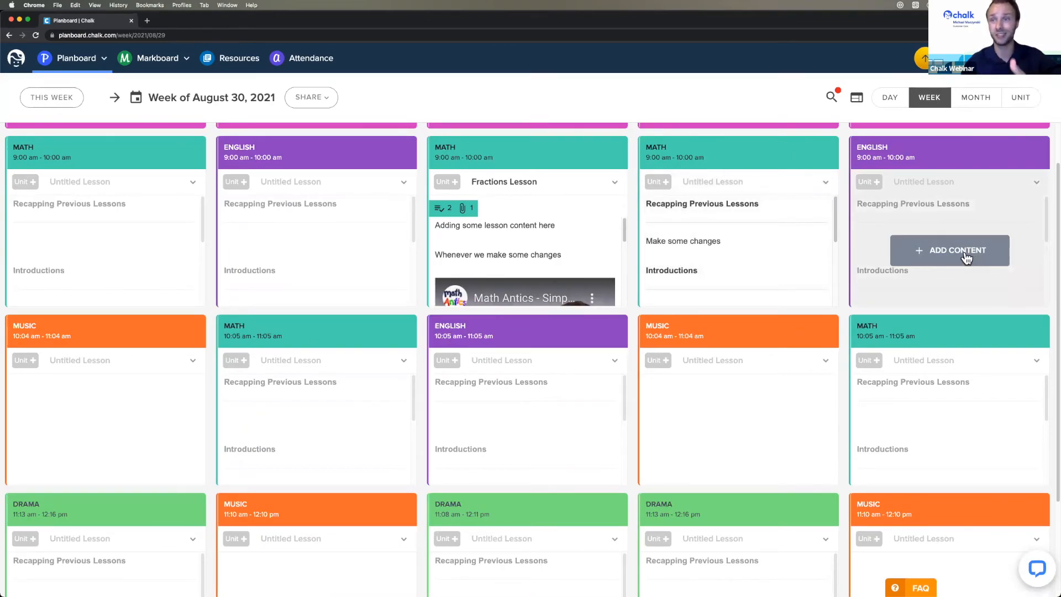
# - Open the gear menu listing Semesters, Subjects, Standards and Account Settings
pyautogui.moveTo(924, 216)
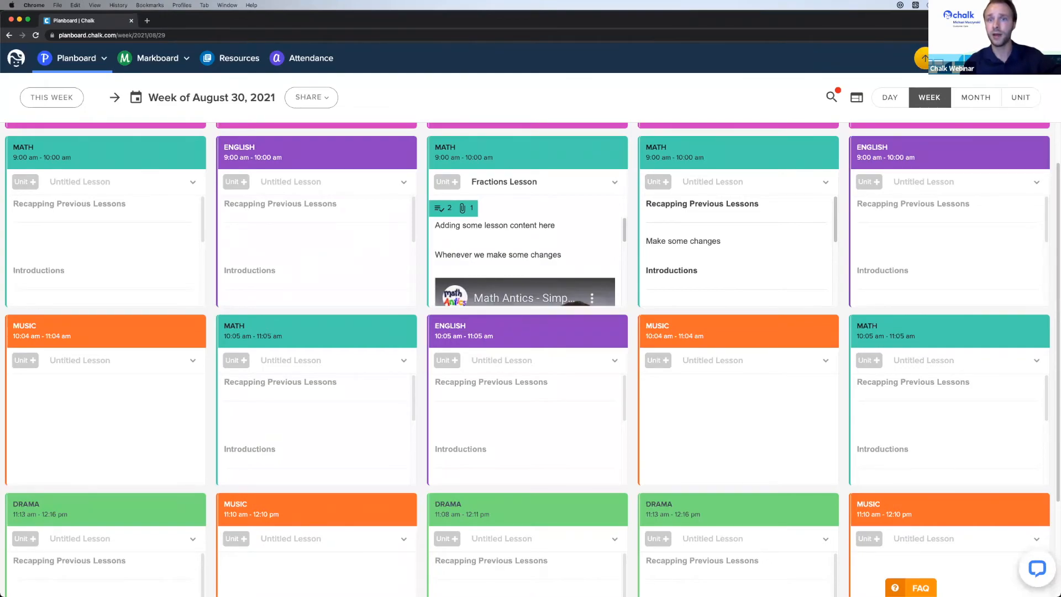
pyautogui.moveTo(768, 239)
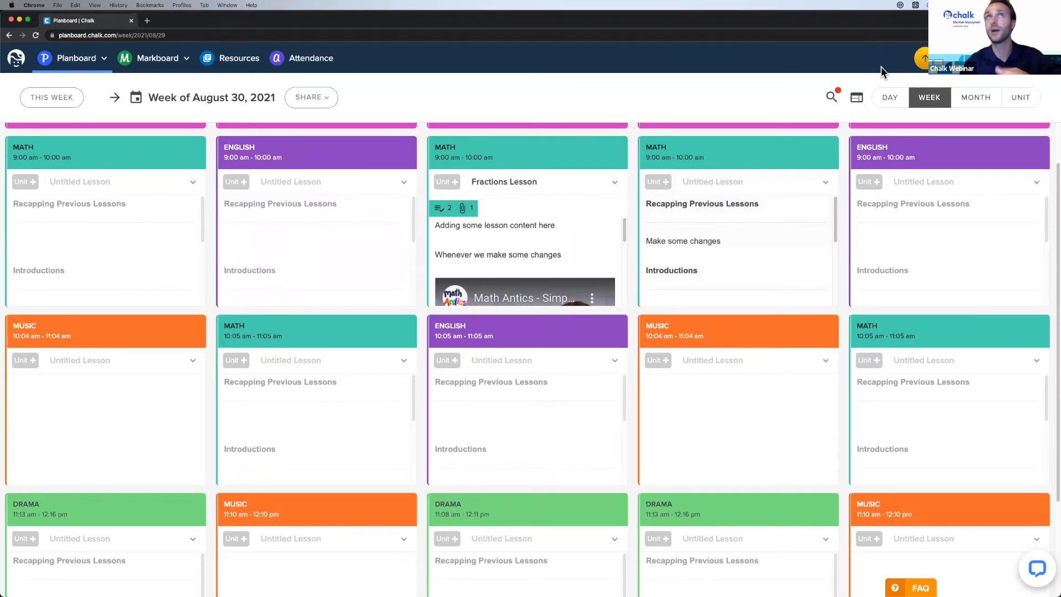
pyautogui.click(945, 58)
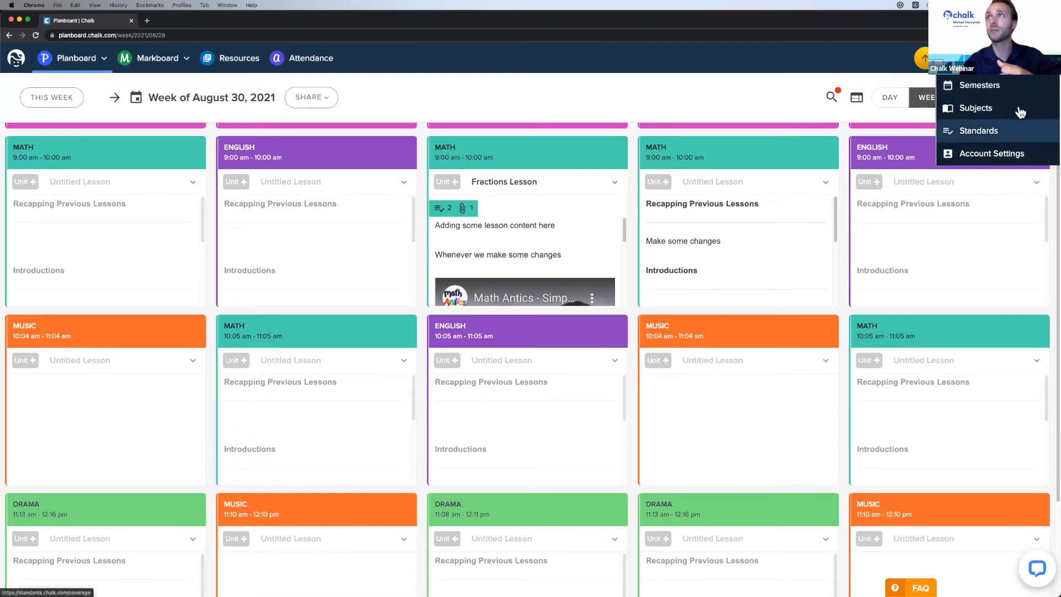
# - Go to My Semesters to view the 2021-2022 School Year, Aug 30, 2021 to Jun 23, 2022
pyautogui.click(1015, 90)
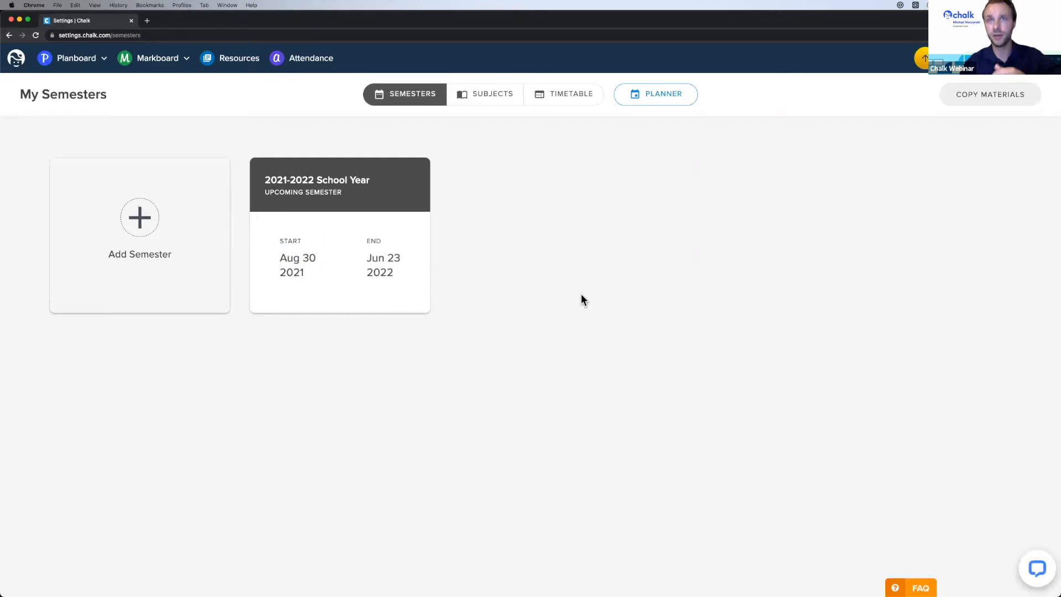
pyautogui.moveTo(314, 193)
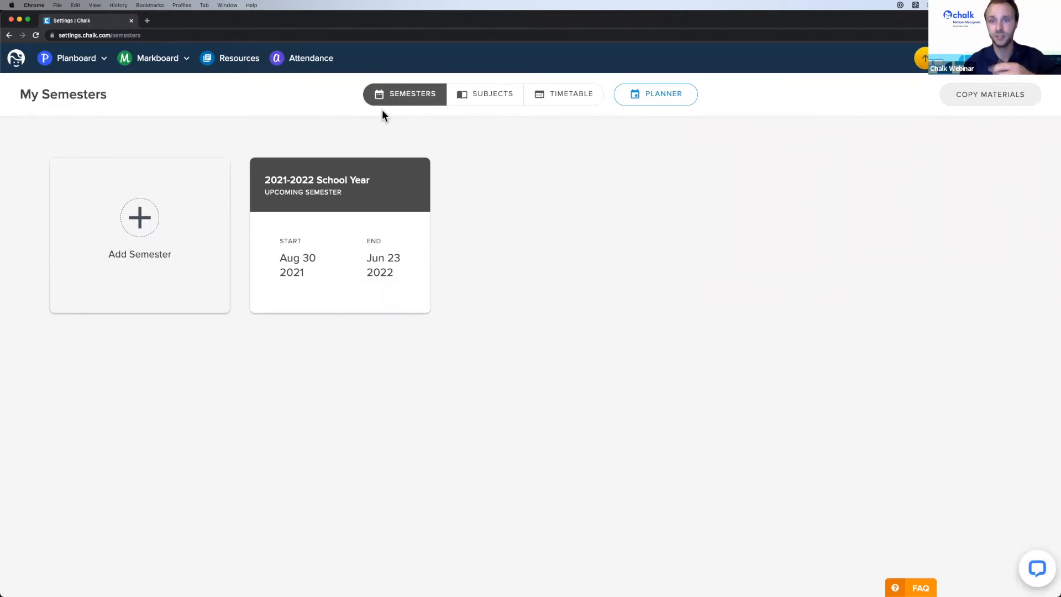
# - Start a new semester with classes from 2022-09-05 to a February 2023 last day
pyautogui.click(139, 221)
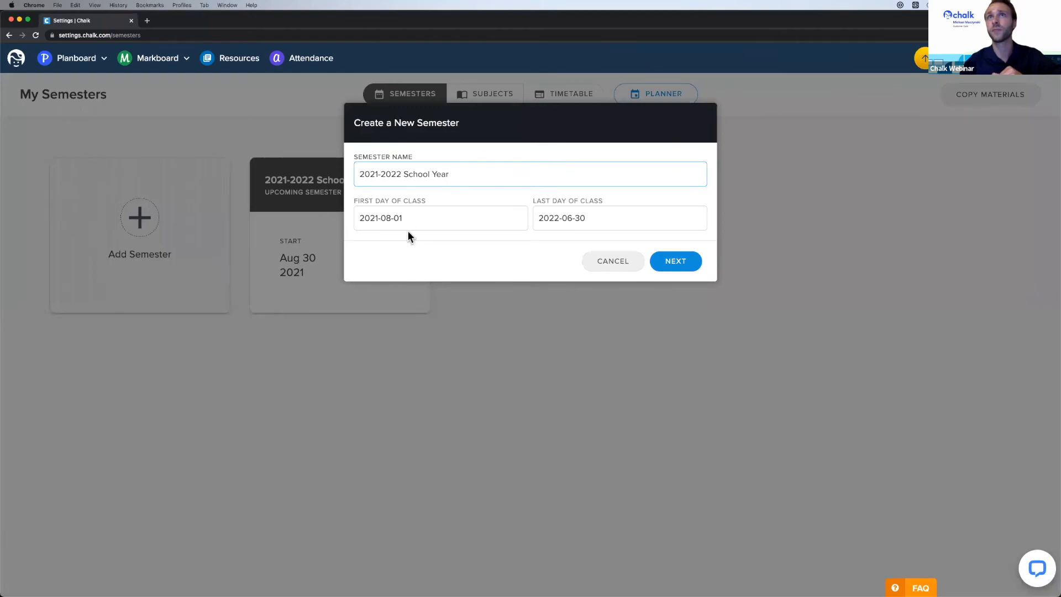
pyautogui.click(436, 220)
pyautogui.click(472, 242)
pyautogui.click(472, 242)
pyautogui.click(471, 241)
pyautogui.click(471, 242)
pyautogui.click(472, 241)
pyautogui.click(471, 242)
pyautogui.click(471, 241)
pyautogui.click(471, 241)
pyautogui.click(471, 242)
pyautogui.click(472, 241)
pyautogui.click(472, 242)
pyautogui.click(471, 242)
pyautogui.click(471, 241)
pyautogui.click(382, 288)
pyautogui.click(619, 225)
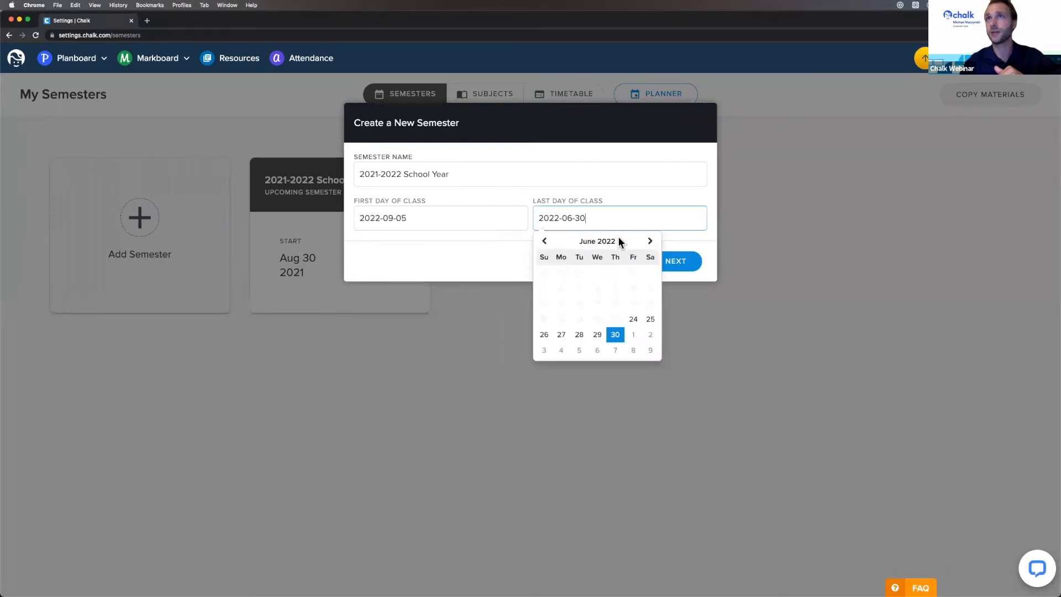
pyautogui.click(650, 243)
pyautogui.click(650, 242)
pyautogui.click(650, 243)
pyautogui.click(651, 242)
pyautogui.click(650, 243)
pyautogui.click(650, 243)
pyautogui.click(650, 243)
pyautogui.click(650, 243)
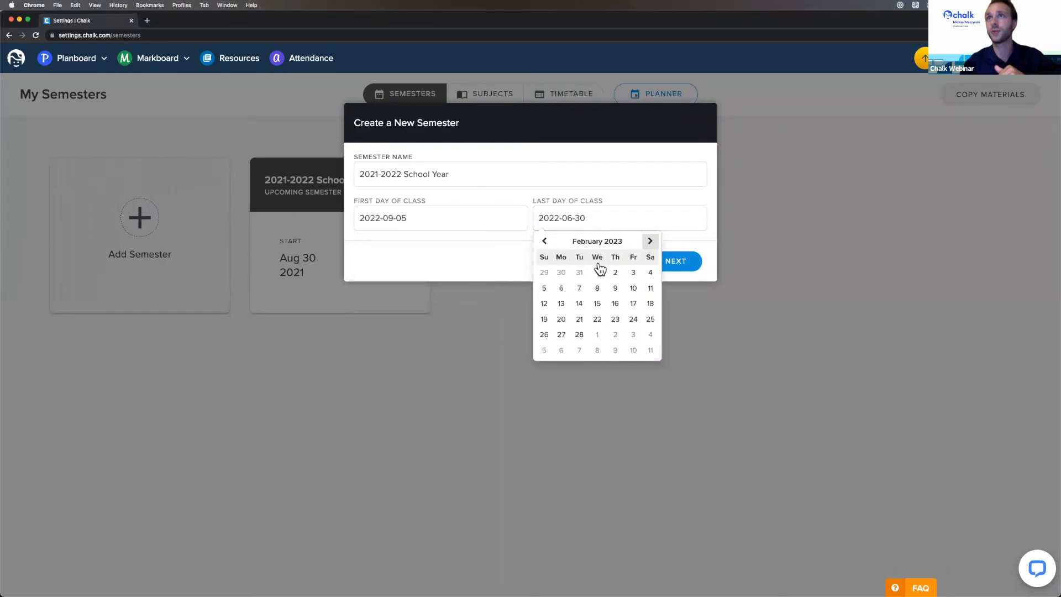
pyautogui.click(570, 314)
pyautogui.click(681, 262)
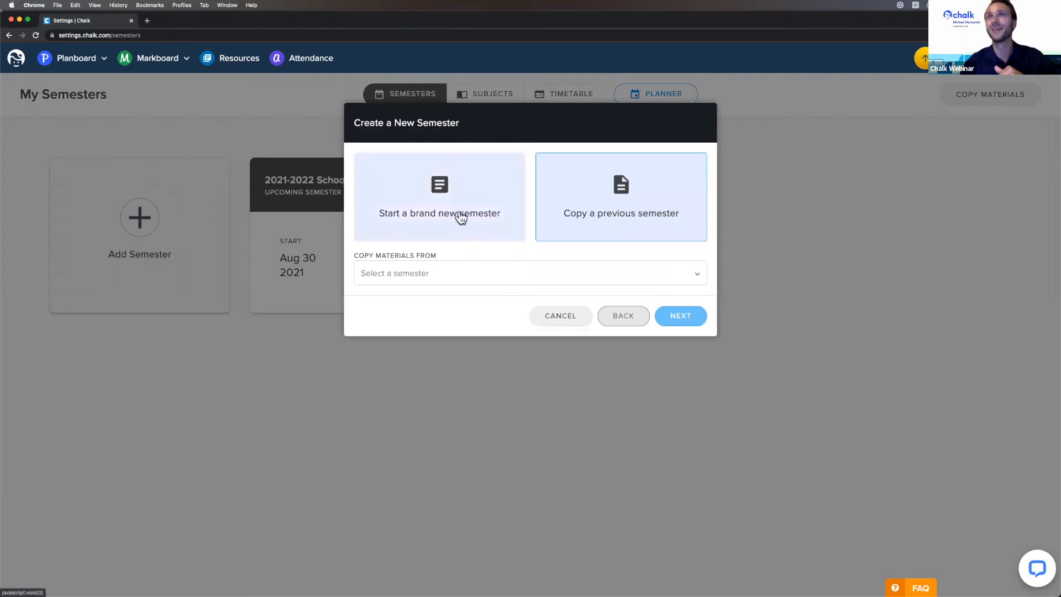
# - Choose the 2021-2022 School Year as the semester to copy from
pyautogui.click(473, 275)
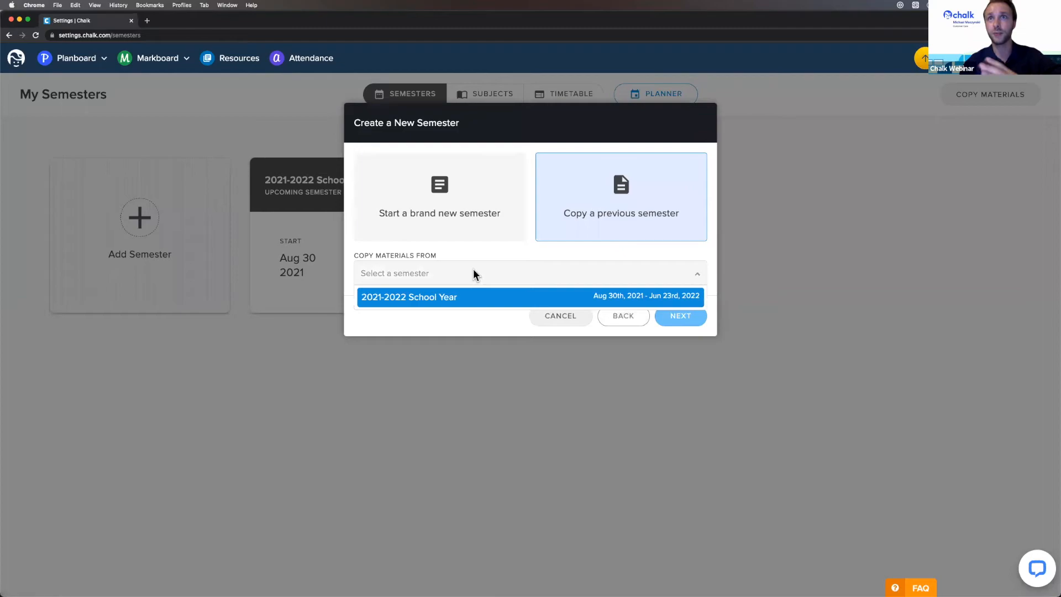
pyautogui.click(479, 298)
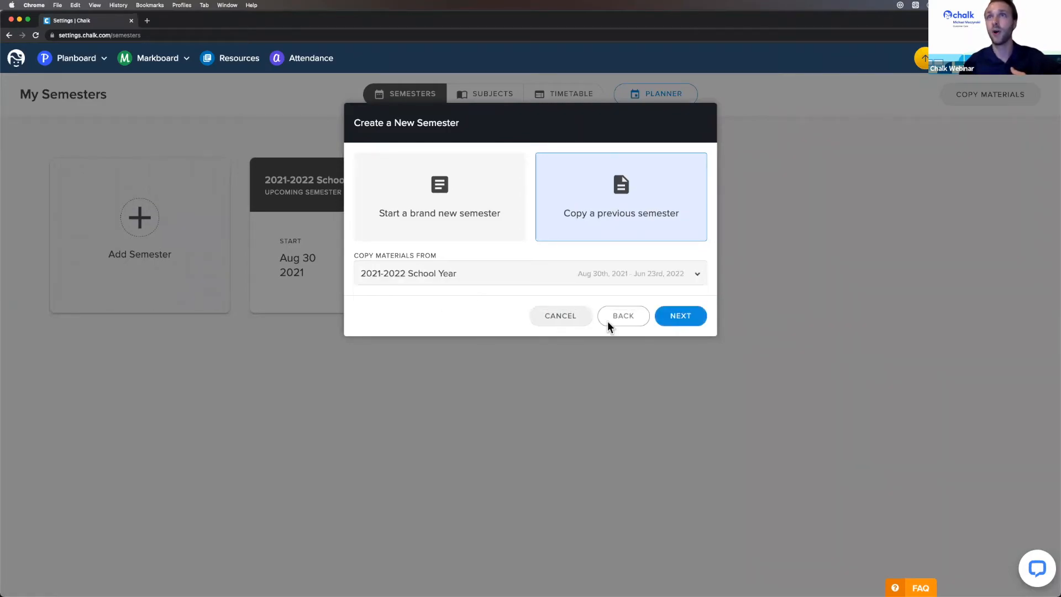
pyautogui.click(691, 320)
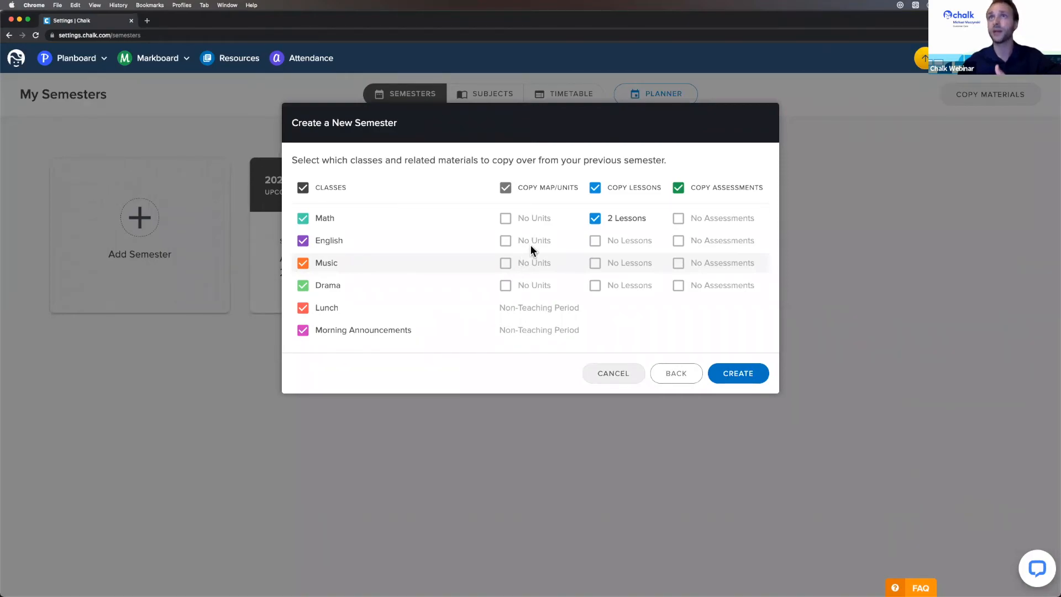
# - Toggle Math's 2 lessons off and back on, then cancel the new semester
pyautogui.click(625, 224)
pyautogui.click(625, 224)
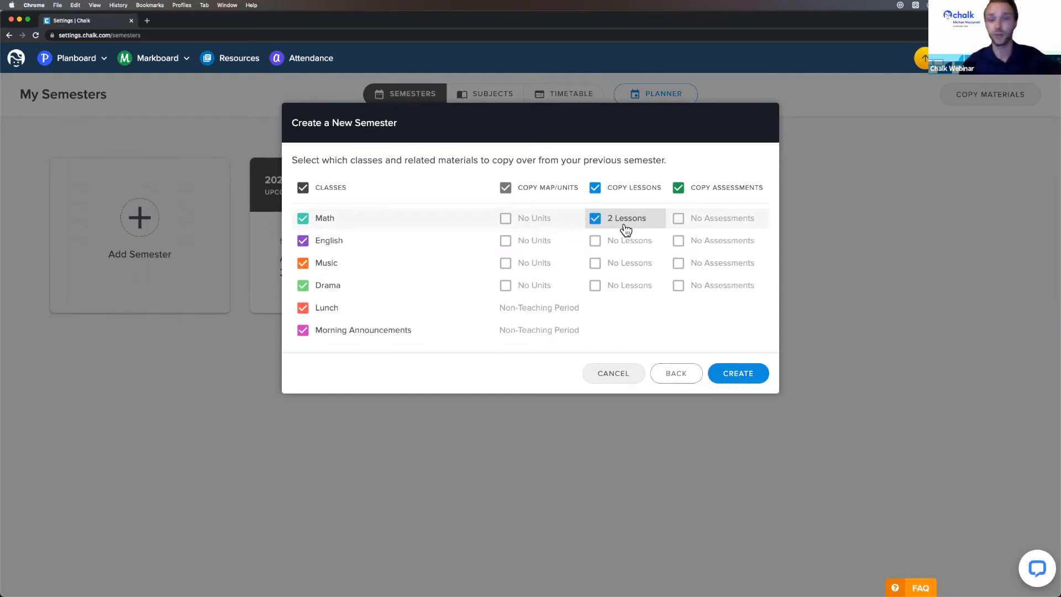
pyautogui.click(626, 376)
# - Add a 'PD Day' off-day from September 14 to September 14, 2021
pyautogui.moveTo(313, 218)
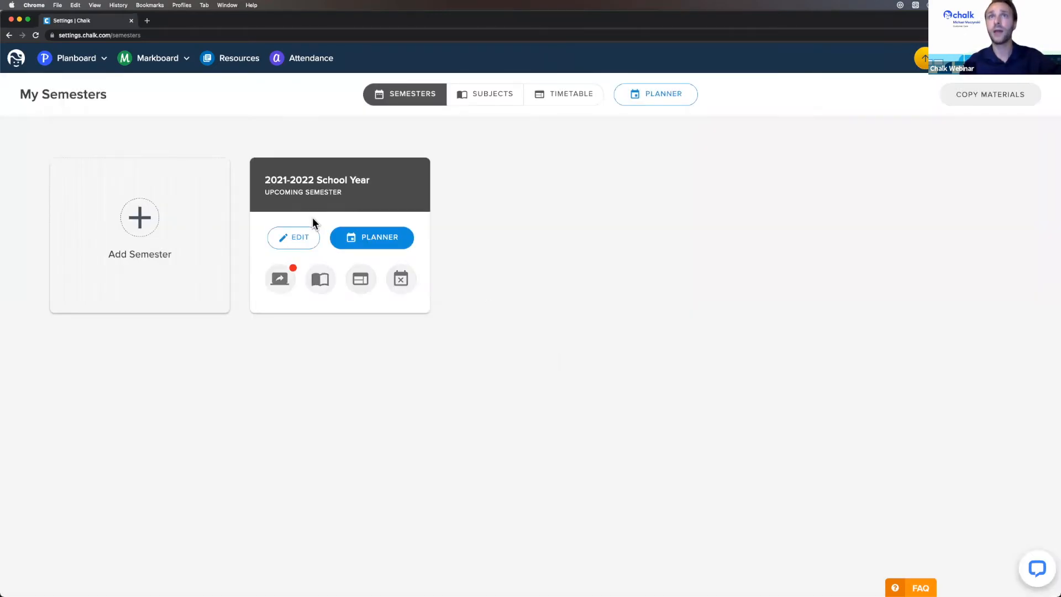
pyautogui.click(401, 281)
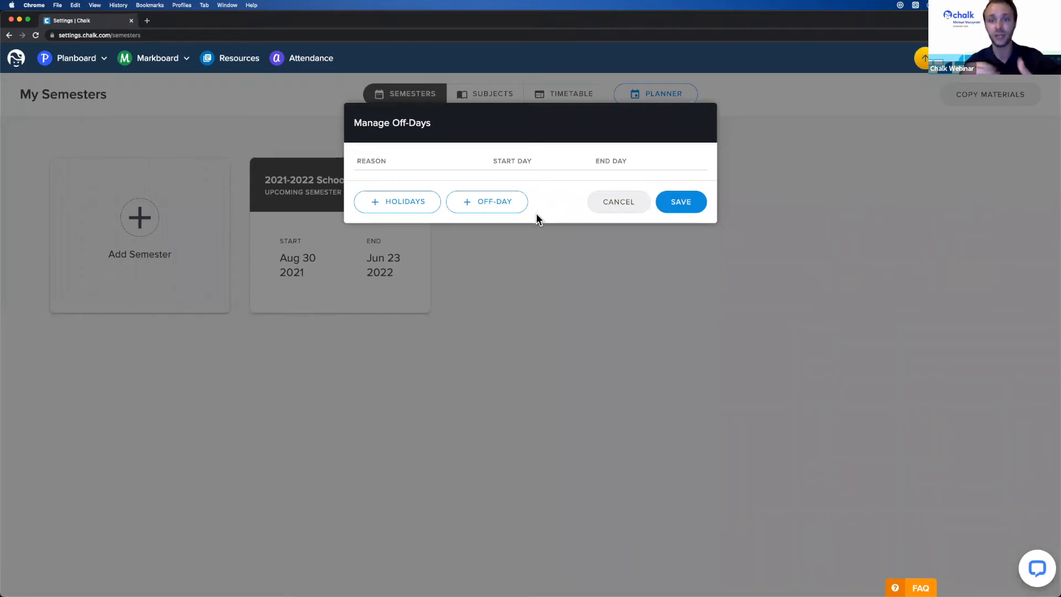
pyautogui.click(495, 204)
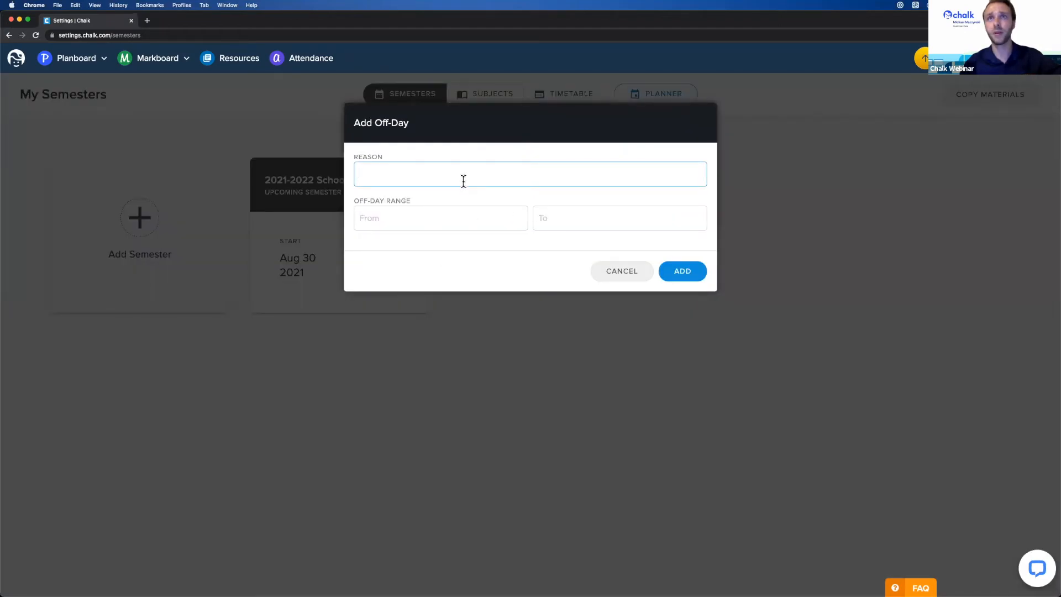
pyautogui.write('PD Day')
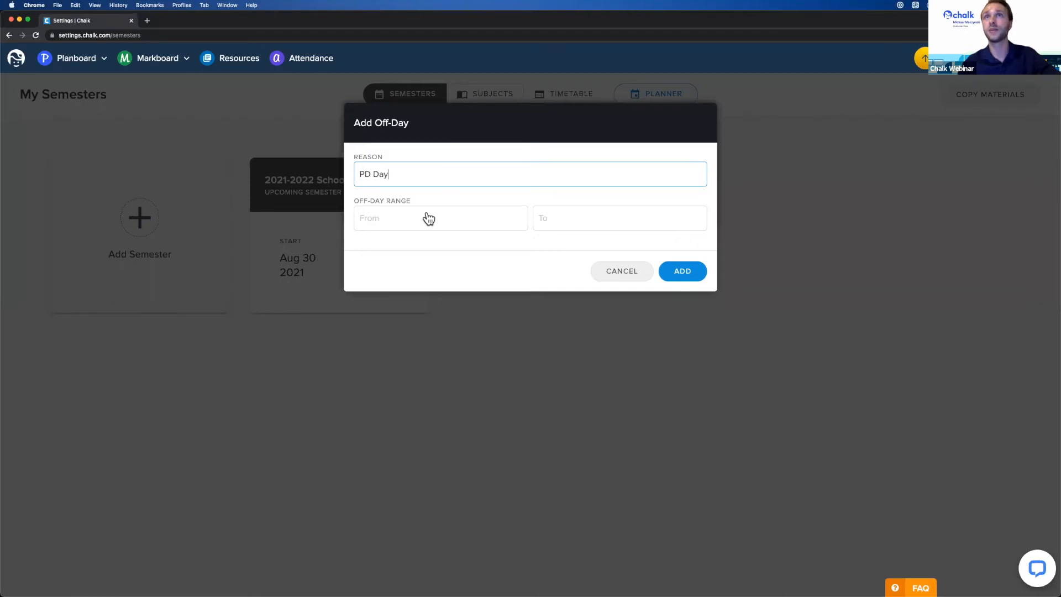
pyautogui.click(429, 219)
pyautogui.click(471, 241)
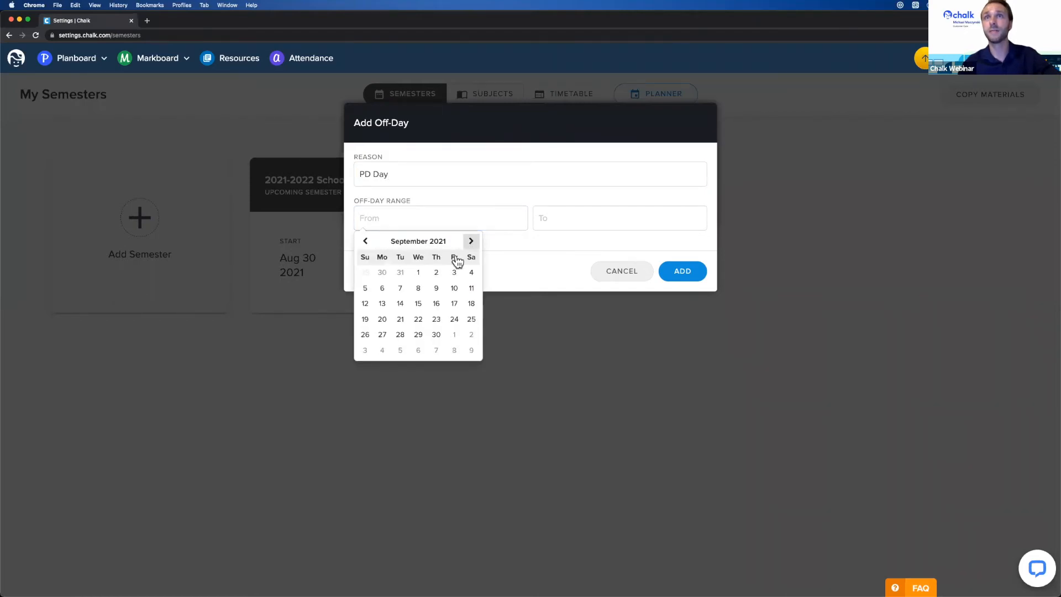
pyautogui.click(400, 305)
pyautogui.click(567, 227)
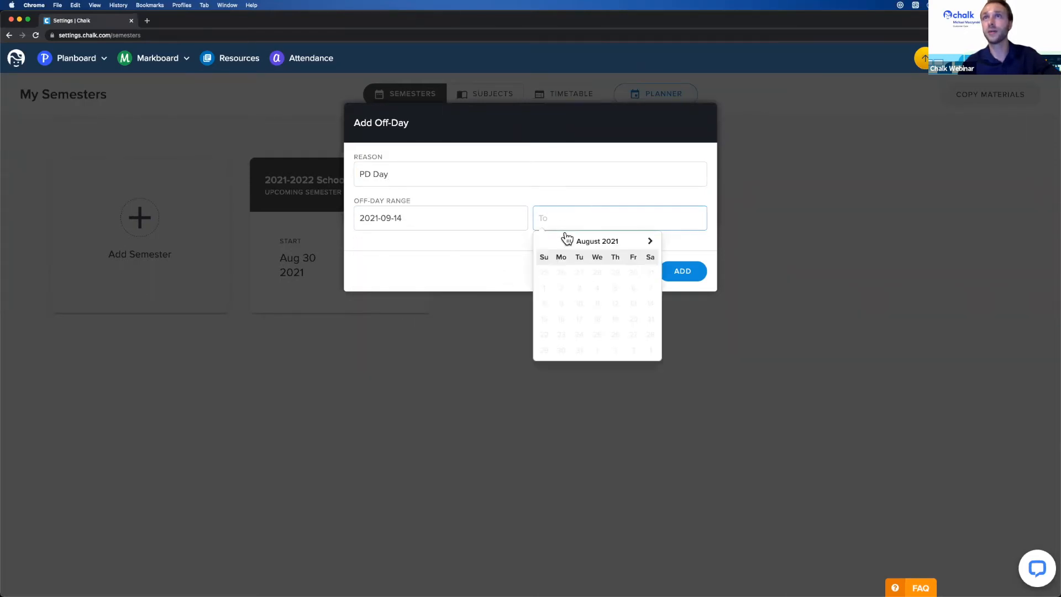
pyautogui.click(650, 241)
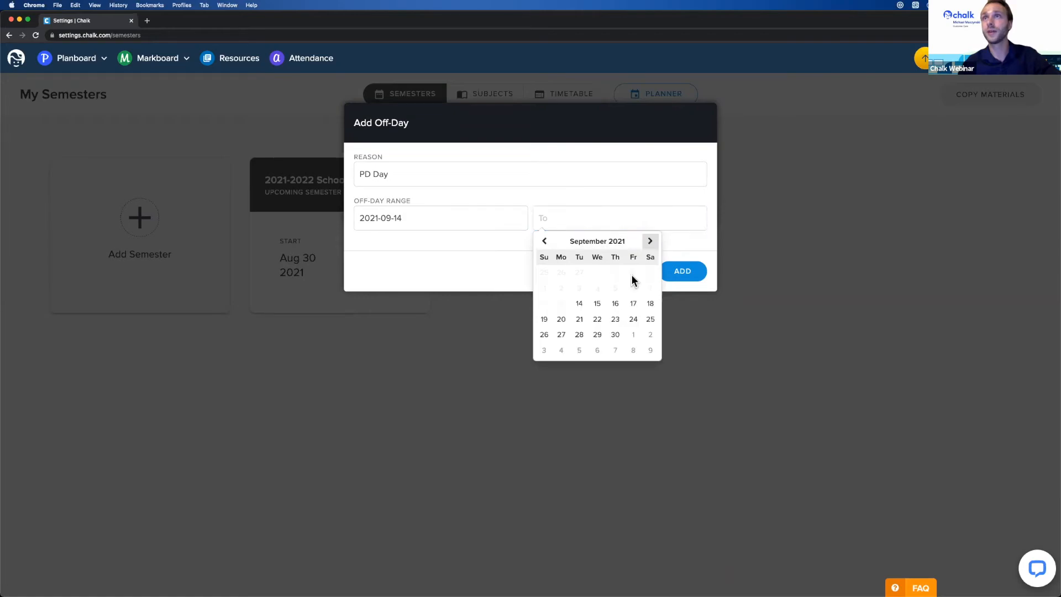
pyautogui.click(579, 304)
pyautogui.click(680, 271)
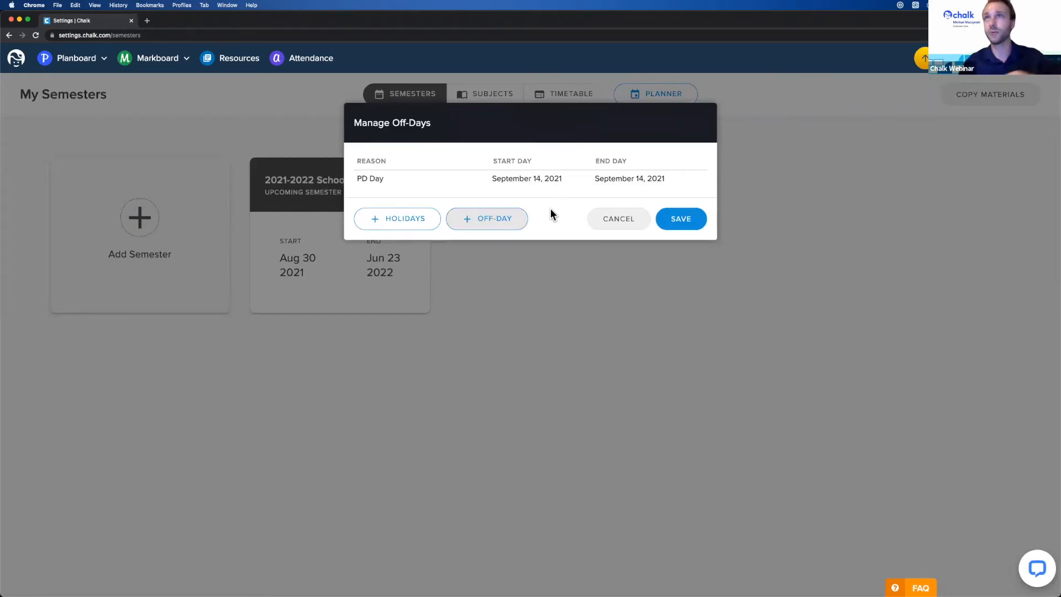
# - Add the United States federal holidays, remove Veterans Day, and save the off-days
pyautogui.click(403, 229)
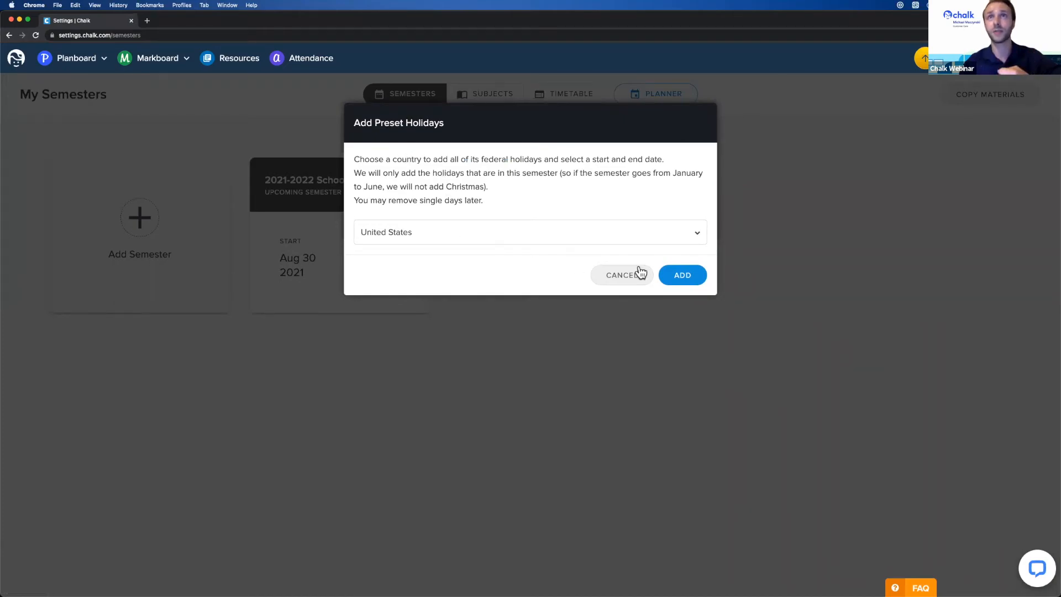
pyautogui.click(691, 281)
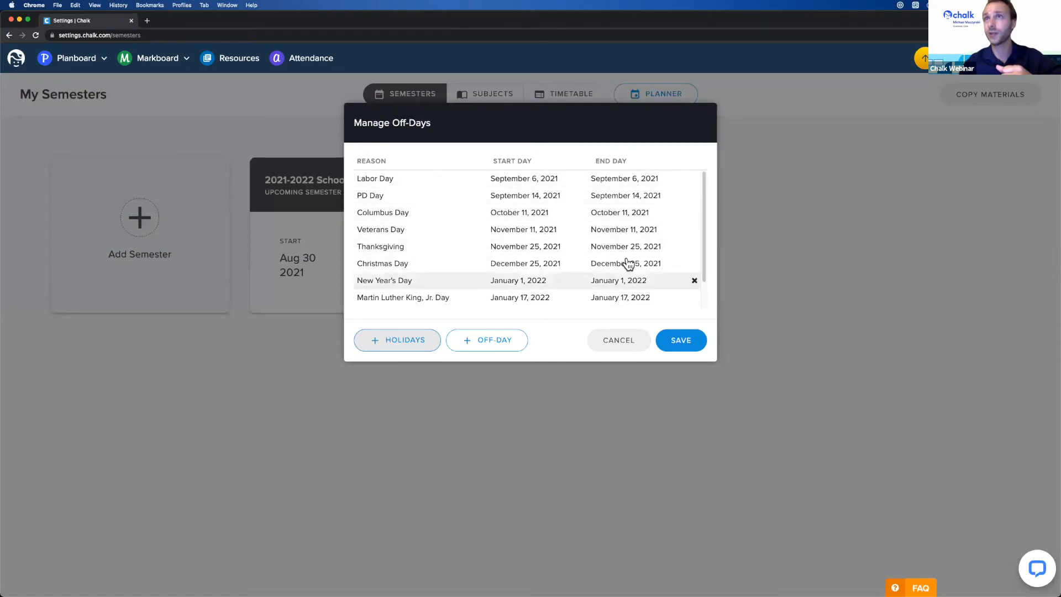
pyautogui.scroll(-2, 497, 243)
pyautogui.scroll(2, 540, 277)
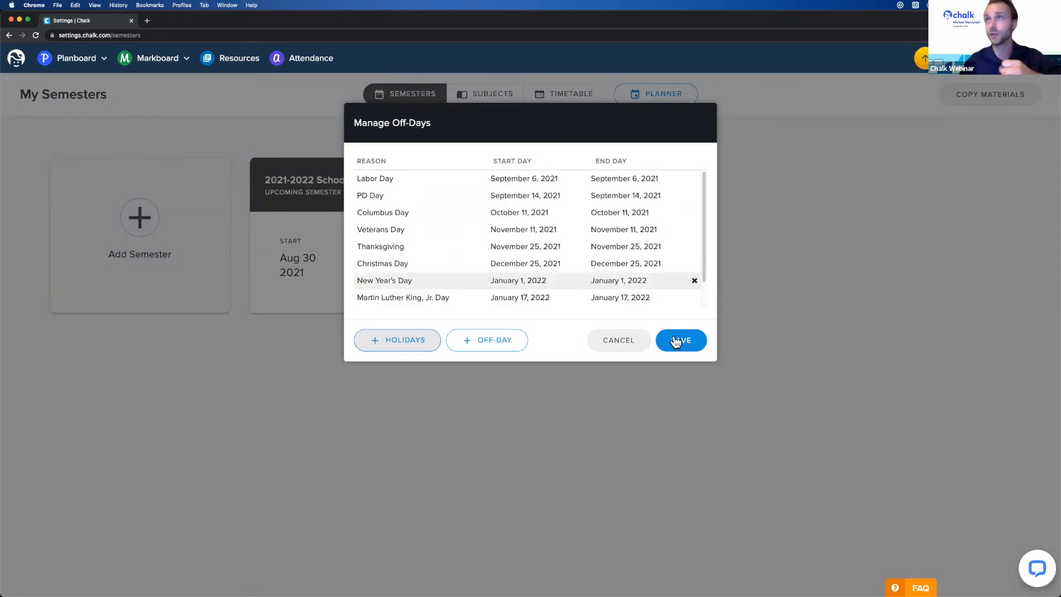
pyautogui.click(695, 230)
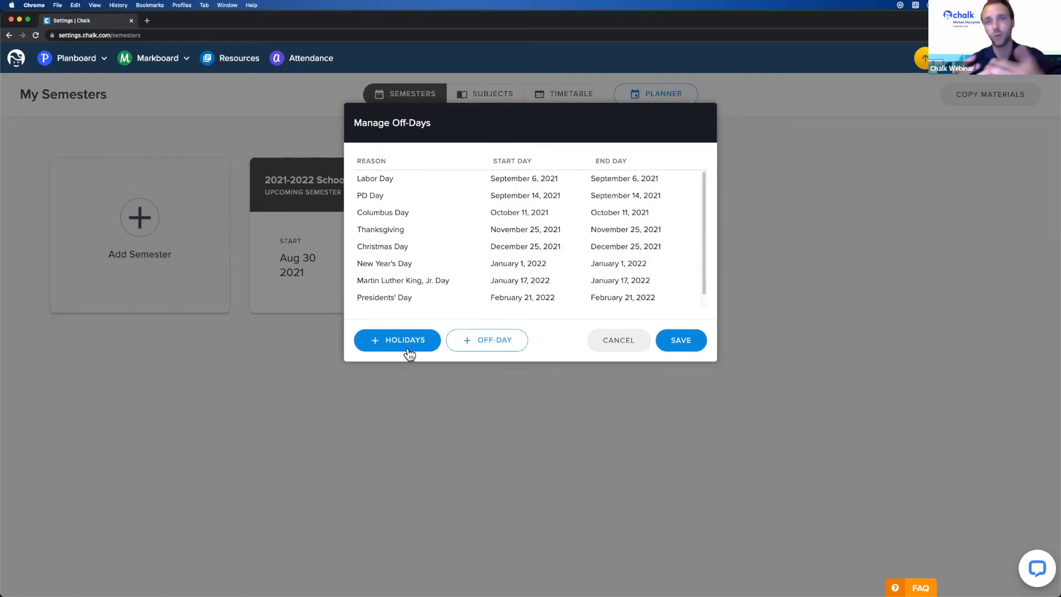
pyautogui.click(689, 340)
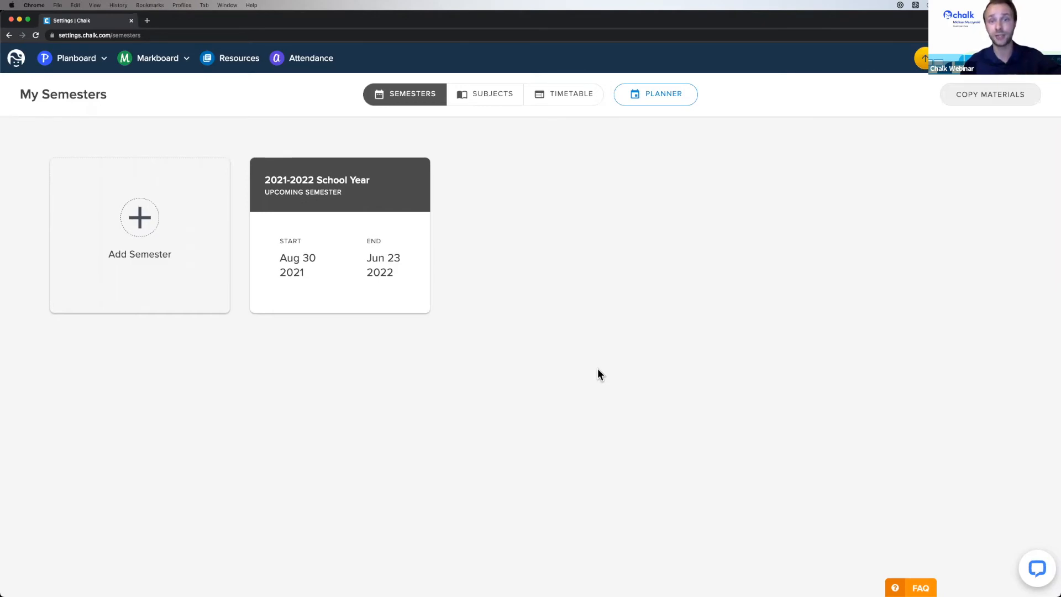
# - Jump This Week's planner to the week of October 4, 2021 and open Wednesday Oct 6's options
pyautogui.click(83, 69)
pyautogui.moveTo(138, 85)
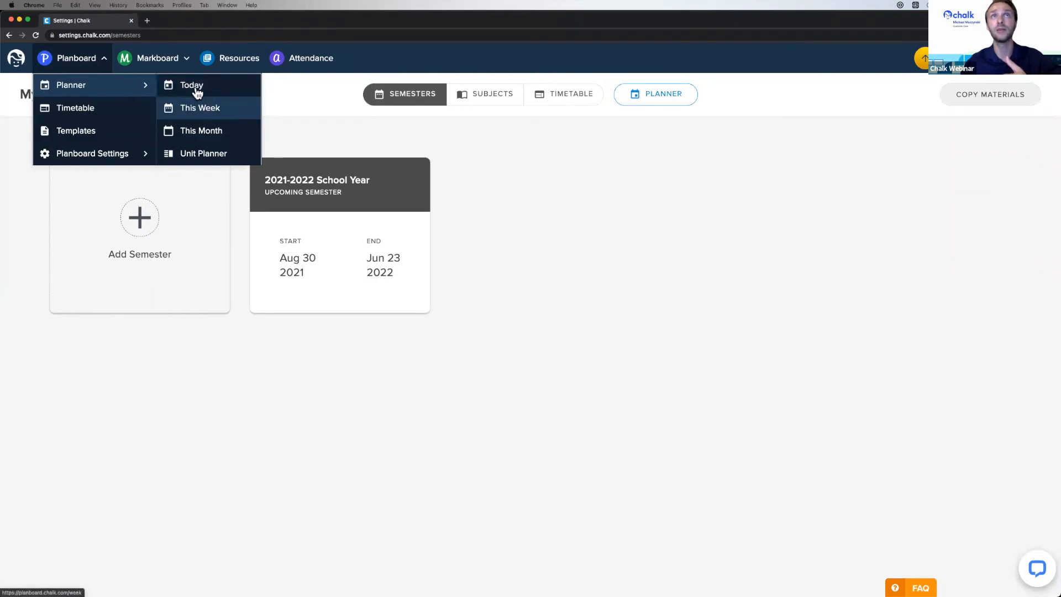
pyautogui.click(203, 107)
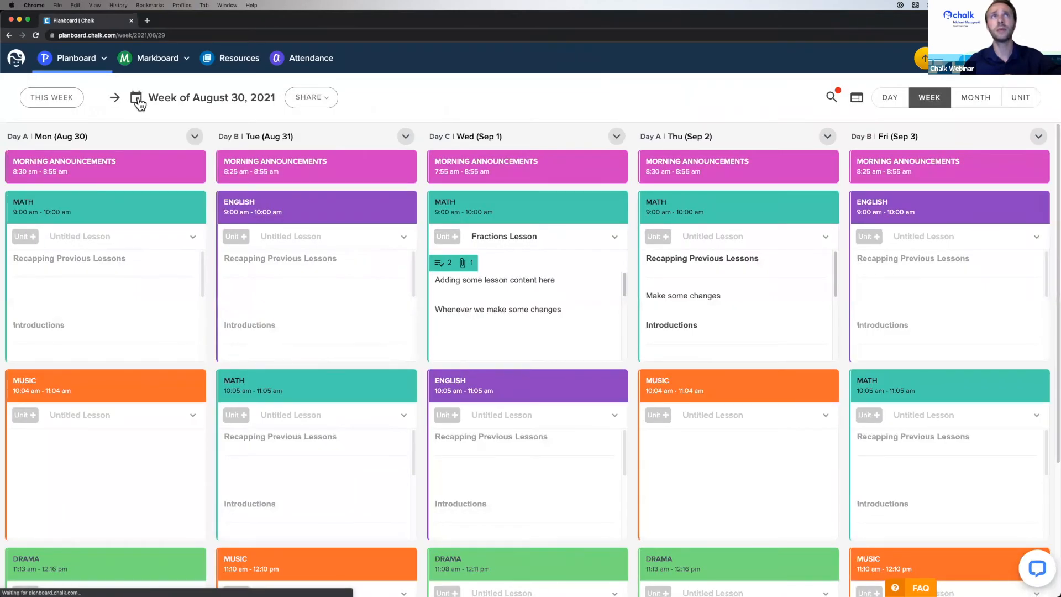
pyautogui.click(136, 99)
pyautogui.click(243, 119)
pyautogui.click(244, 120)
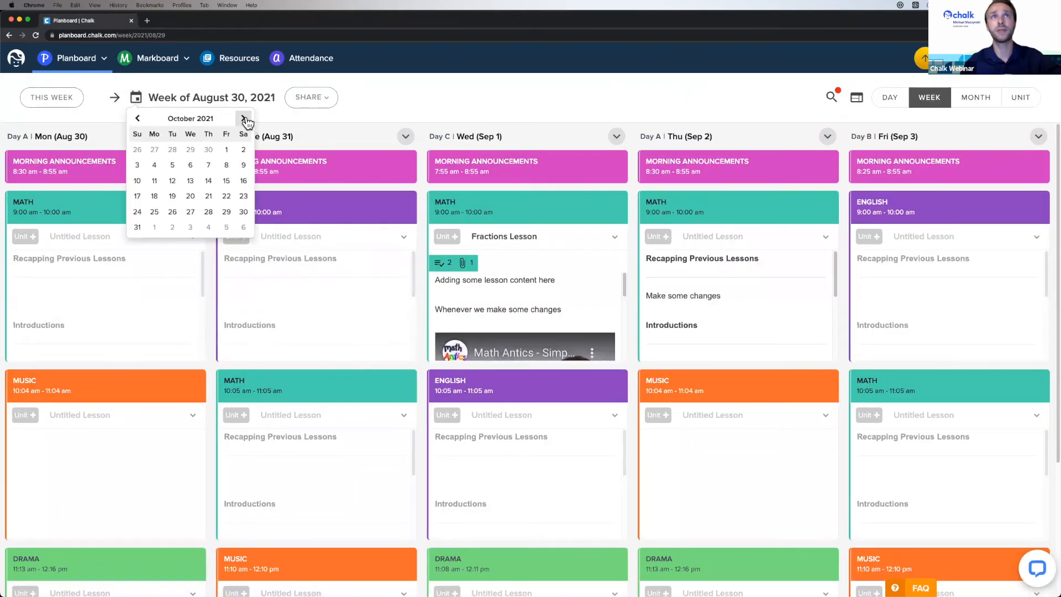
pyautogui.click(173, 180)
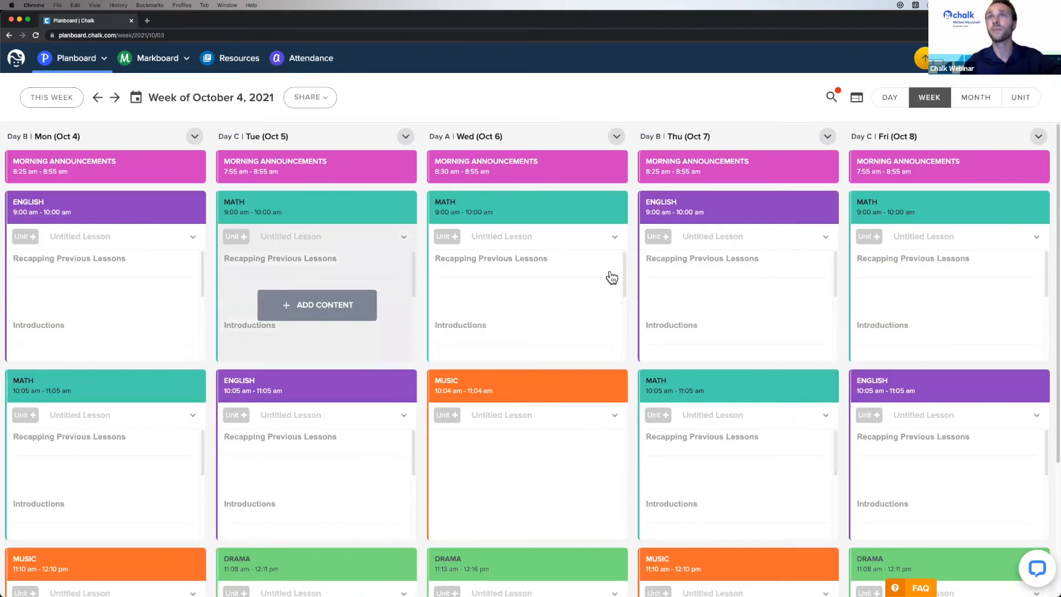
pyautogui.click(617, 137)
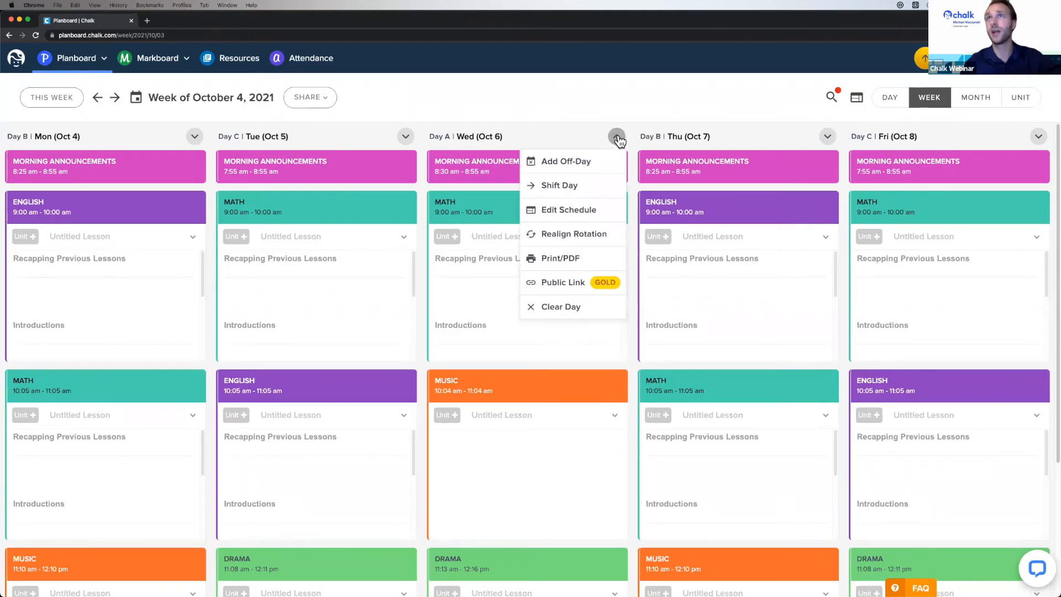
# - In Wednesday's schedule, remove the Lunch period and change Drama to English
pyautogui.click(617, 137)
pyautogui.click(618, 137)
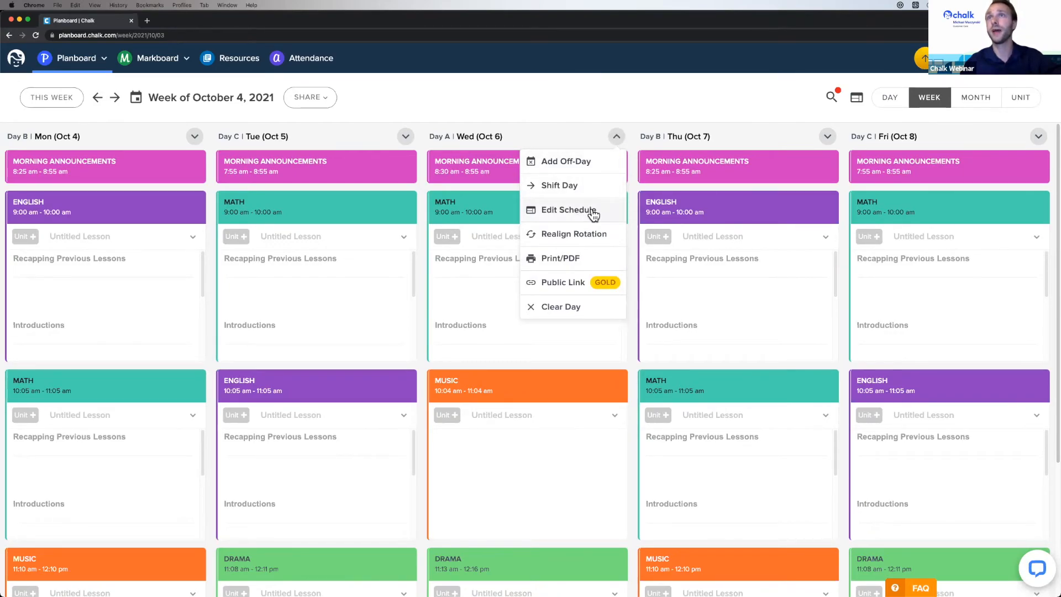
pyautogui.click(595, 212)
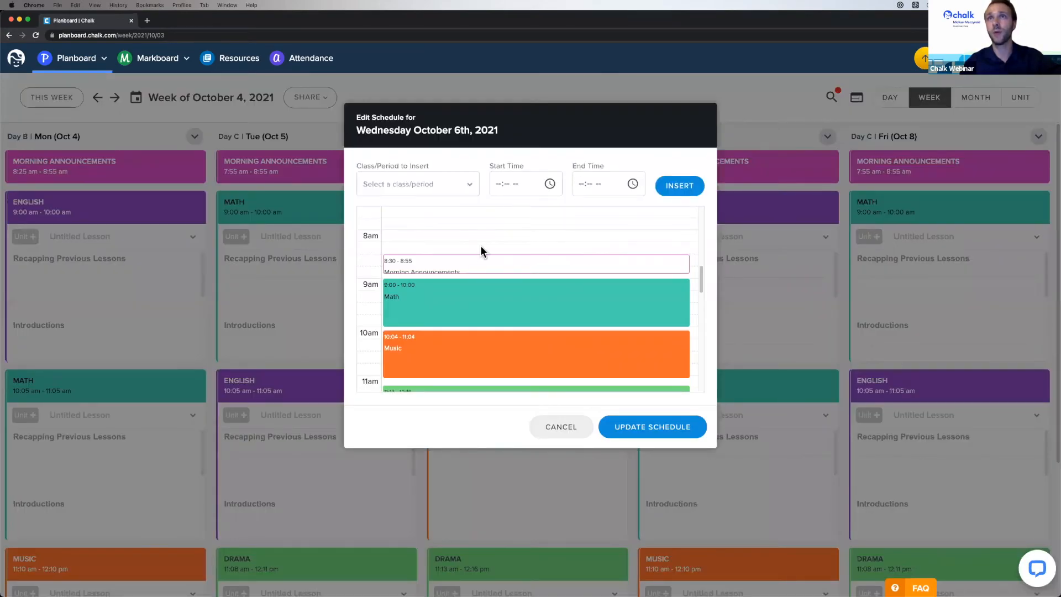
pyautogui.scroll(-3, 517, 299)
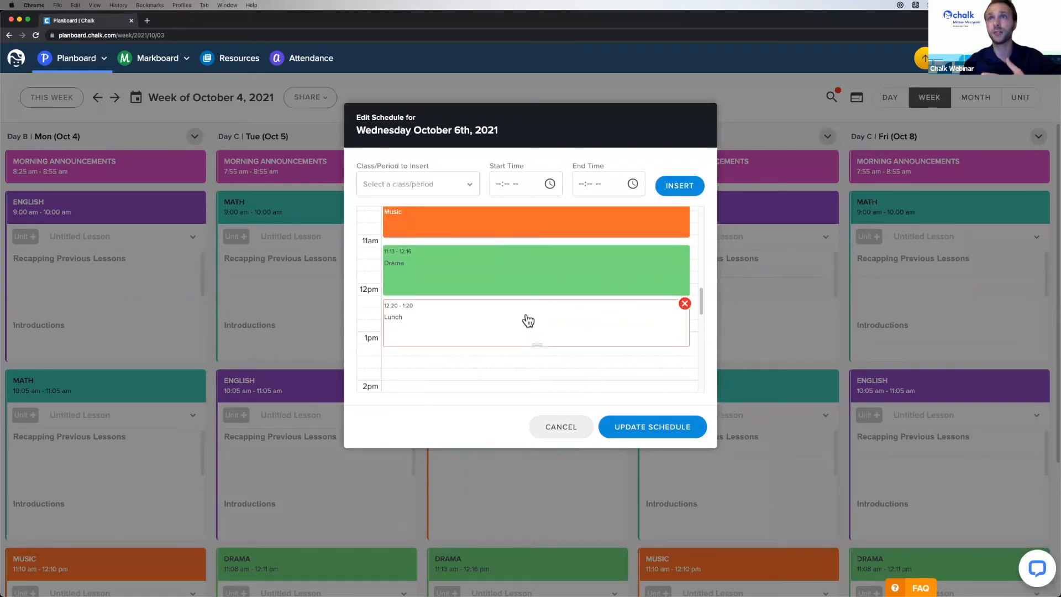
pyautogui.click(685, 289)
pyautogui.scroll(1, 663, 323)
pyautogui.scroll(2, 663, 323)
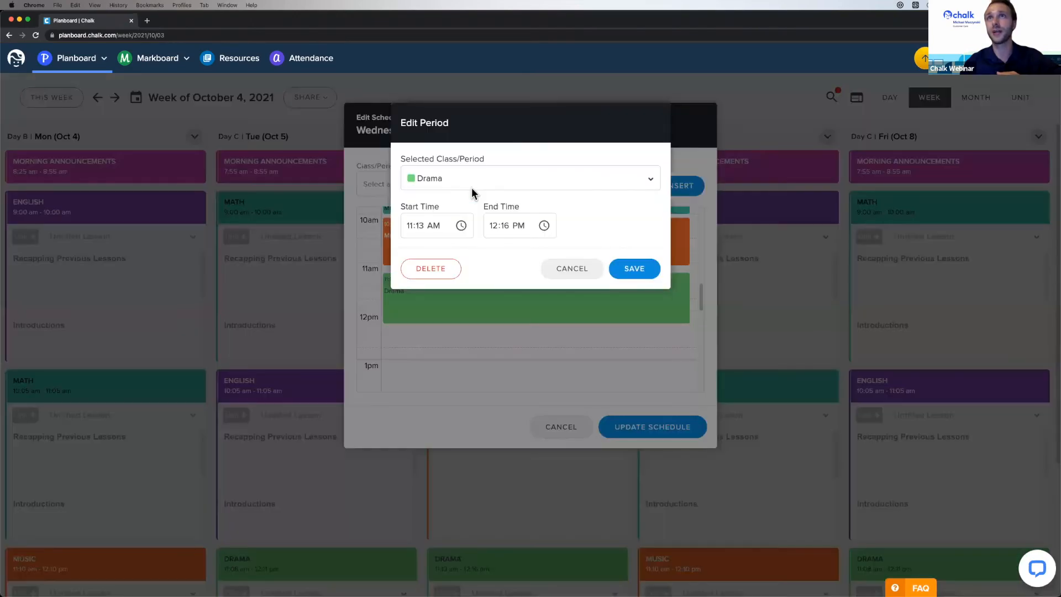
pyautogui.click(472, 187)
pyautogui.click(453, 221)
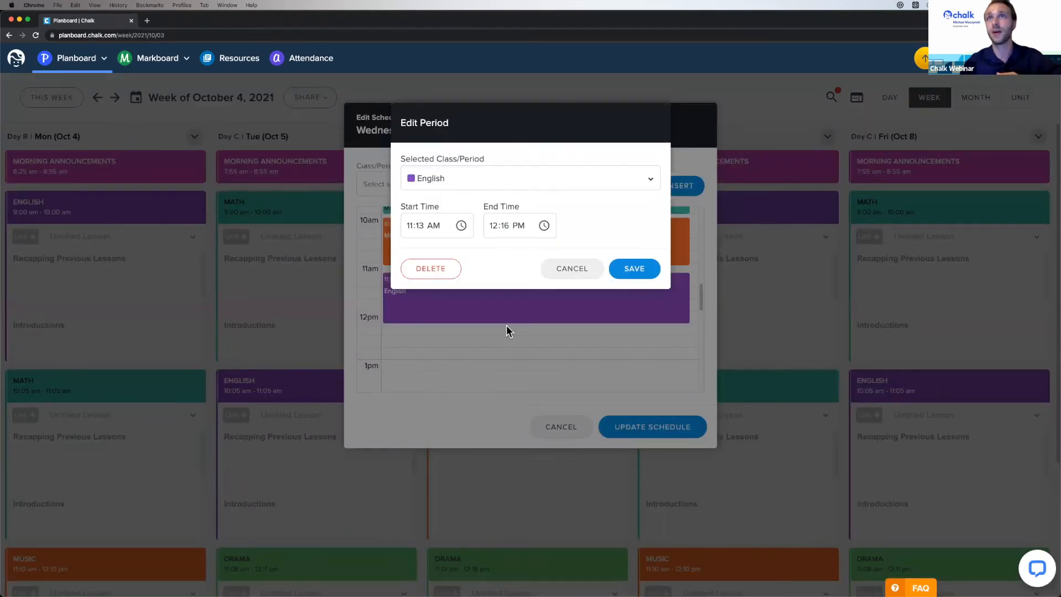
pyautogui.click(619, 269)
# - Resize Music to 10:04–10:39 and English to 10:43–11:21, then update the schedule
pyautogui.moveTo(540, 322); pyautogui.dragTo(543, 305)
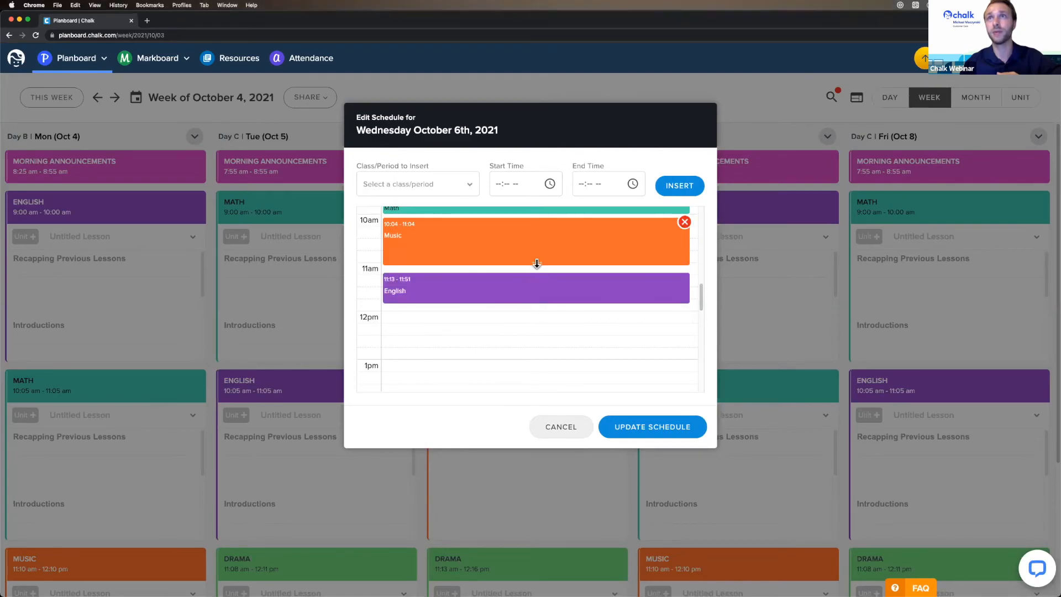
pyautogui.moveTo(536, 264)
pyautogui.mouseDown()
pyautogui.moveTo(537, 244)
pyautogui.moveTo(526, 261)
pyautogui.mouseUp()
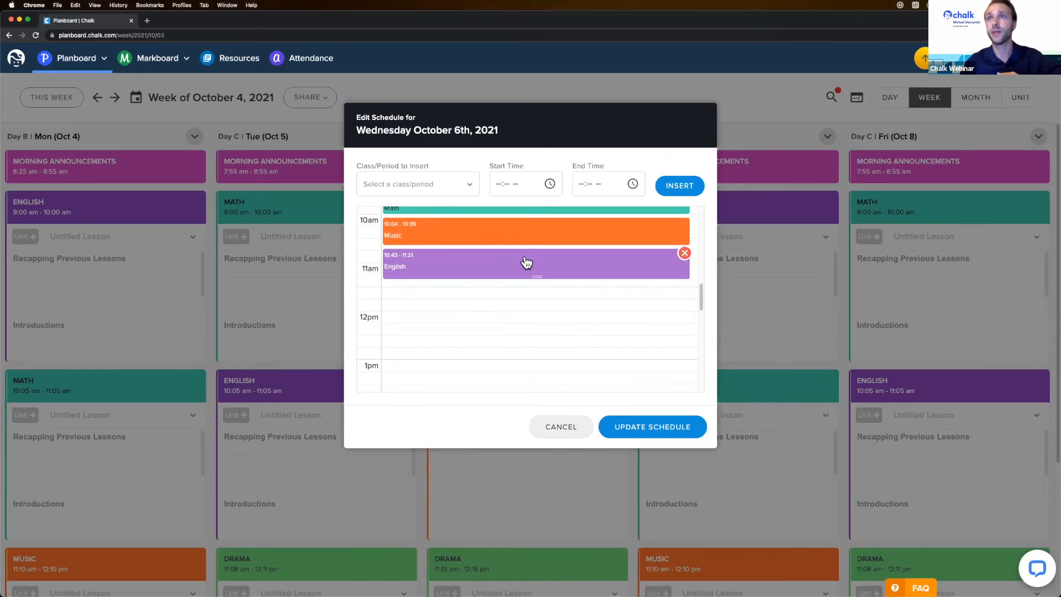
pyautogui.click(649, 426)
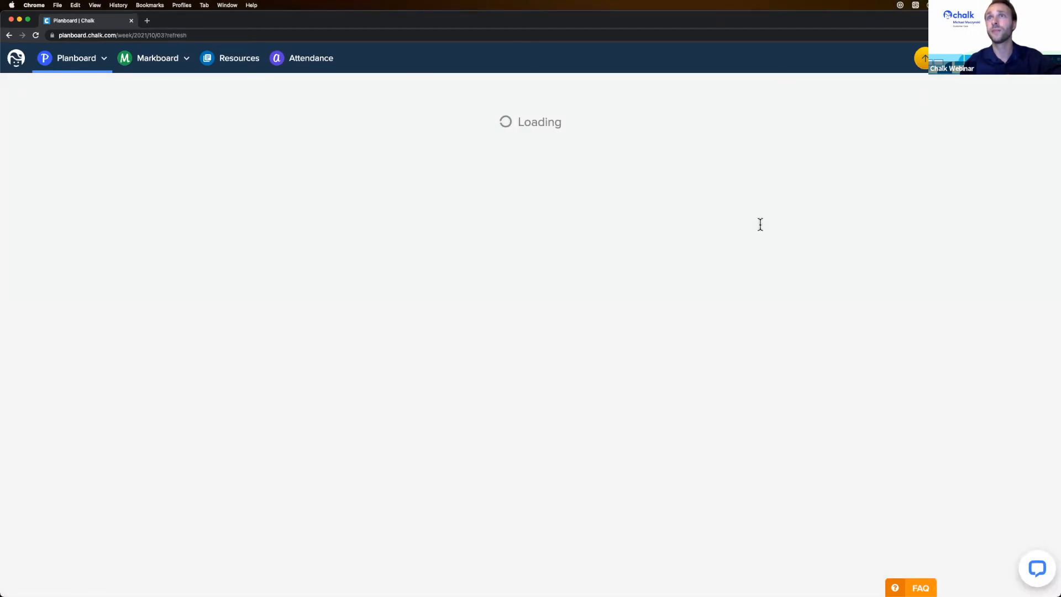
pyautogui.scroll(-3, 528, 354)
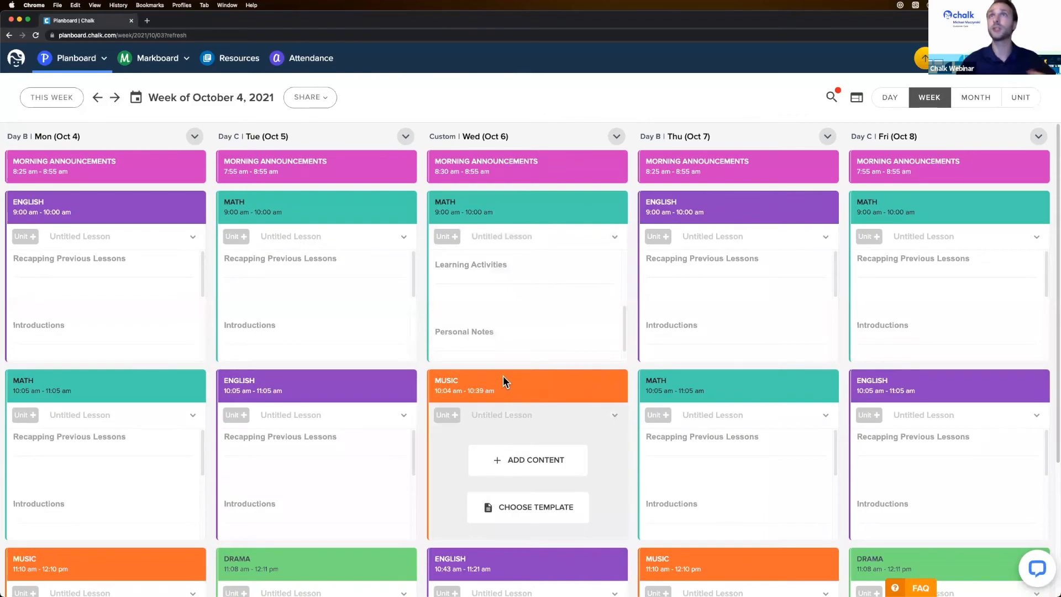
# - Start a rotation reset for Wednesday Oct 6, keep Day A, cancel, and return to this week
pyautogui.click(617, 139)
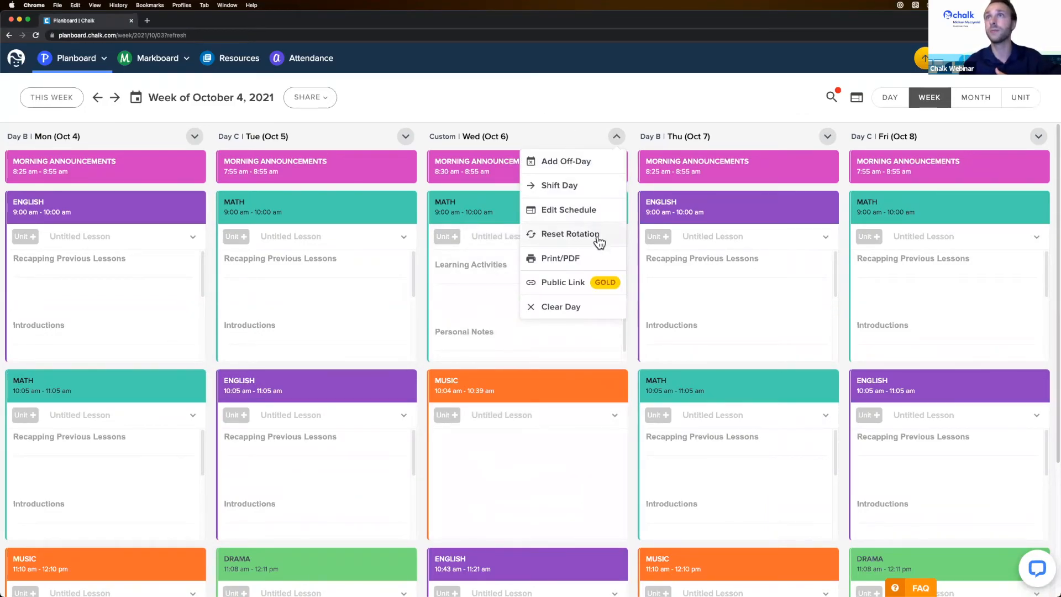
pyautogui.click(570, 234)
pyautogui.click(390, 213)
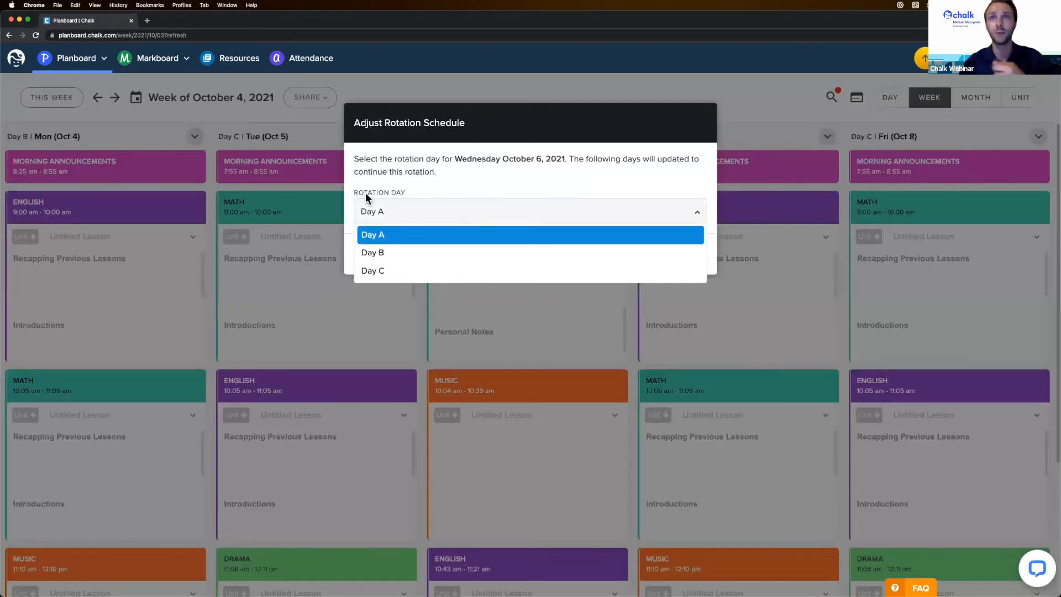
pyautogui.click(442, 208)
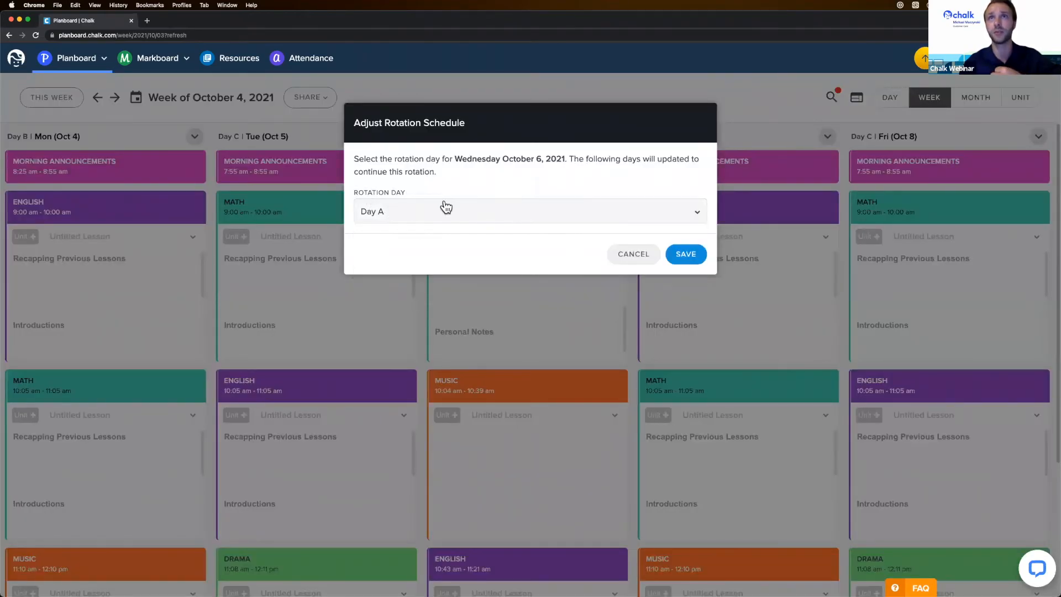
pyautogui.click(628, 254)
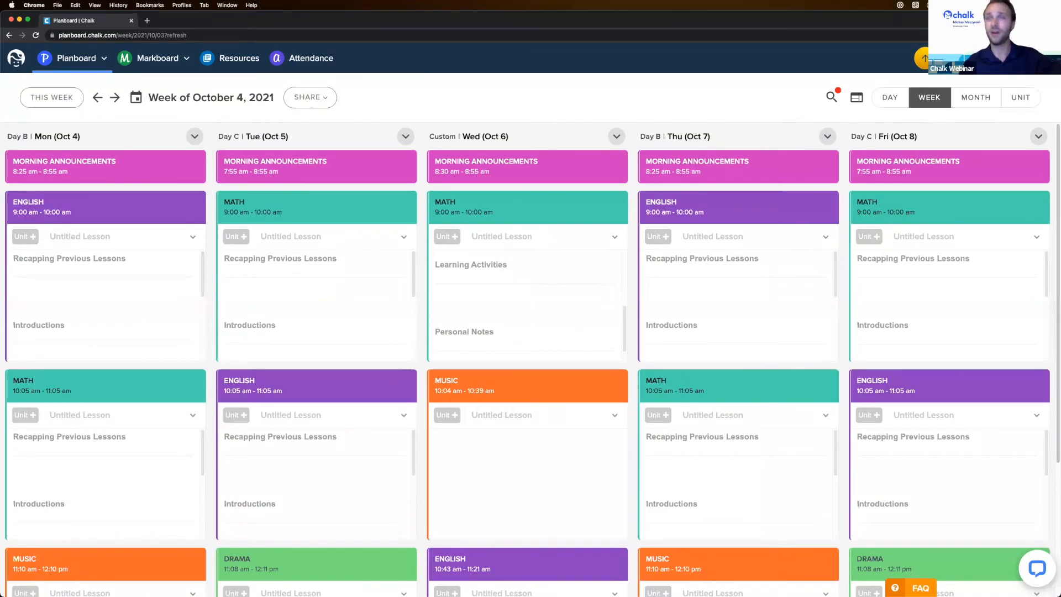
pyautogui.click(53, 99)
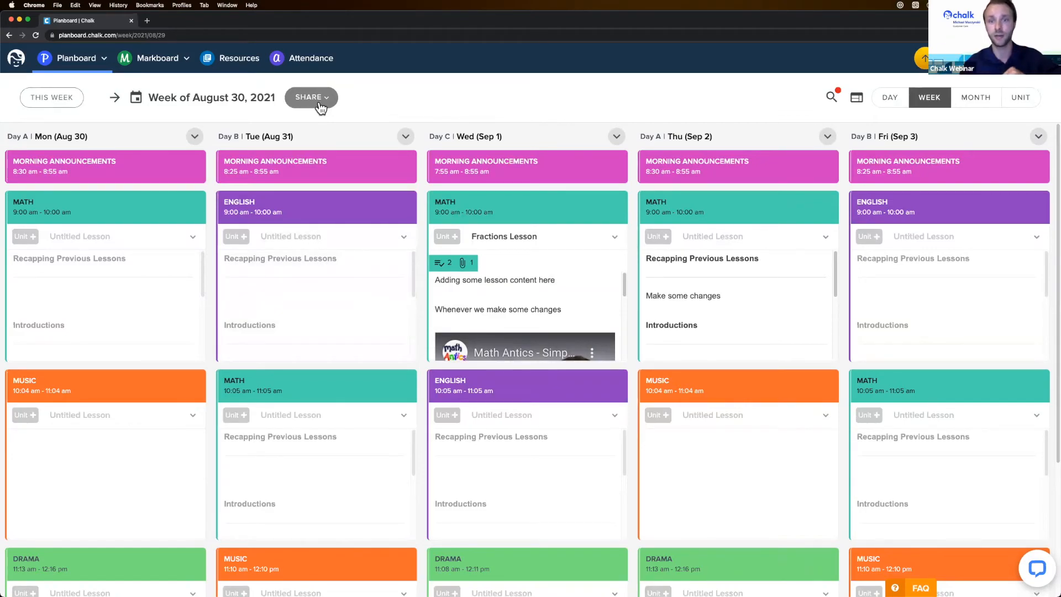
pyautogui.click(539, 282)
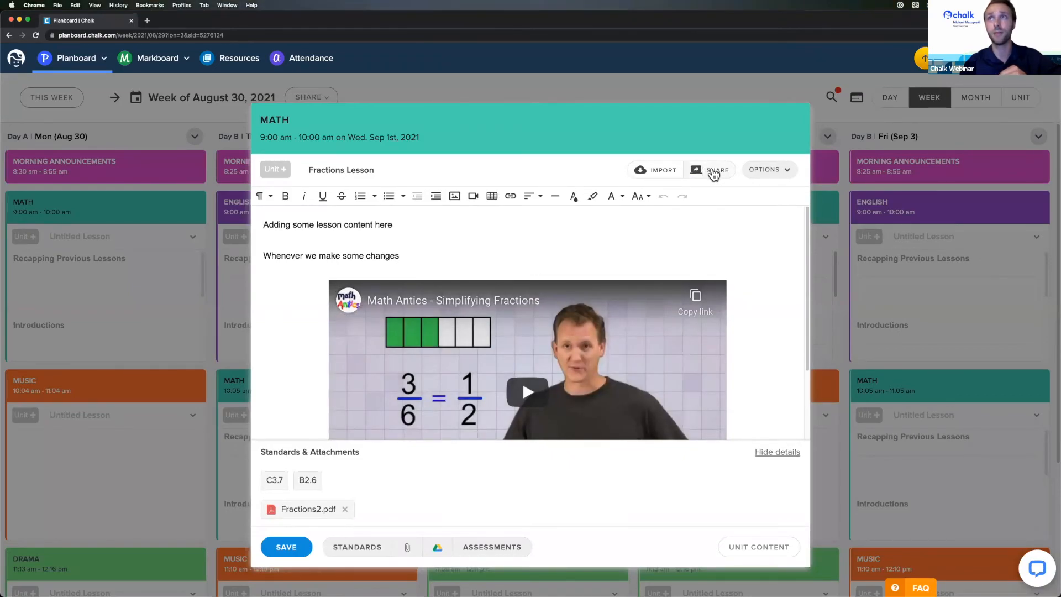
pyautogui.click(229, 293)
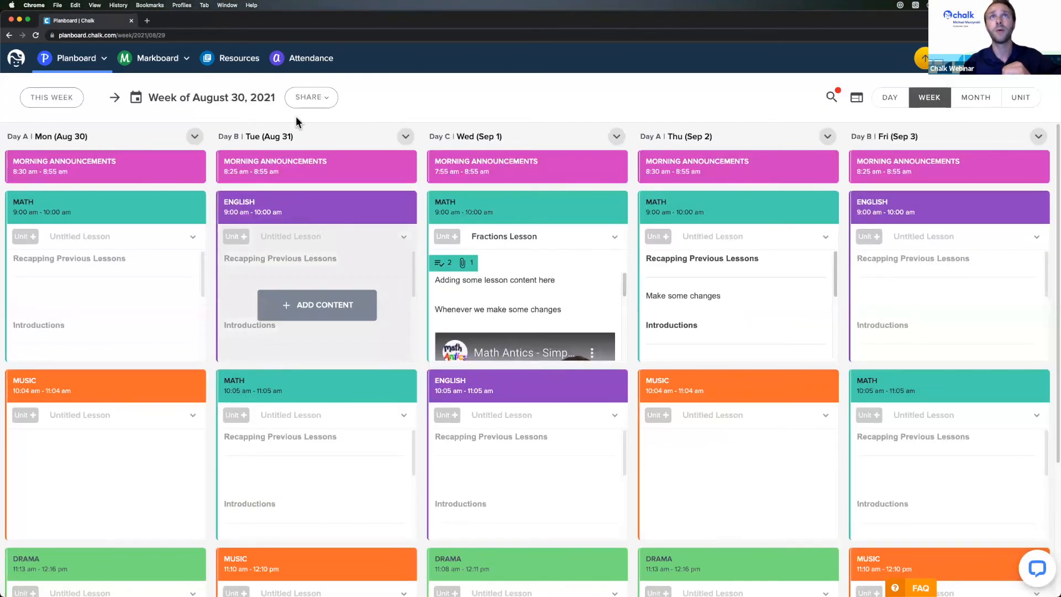
pyautogui.click(324, 100)
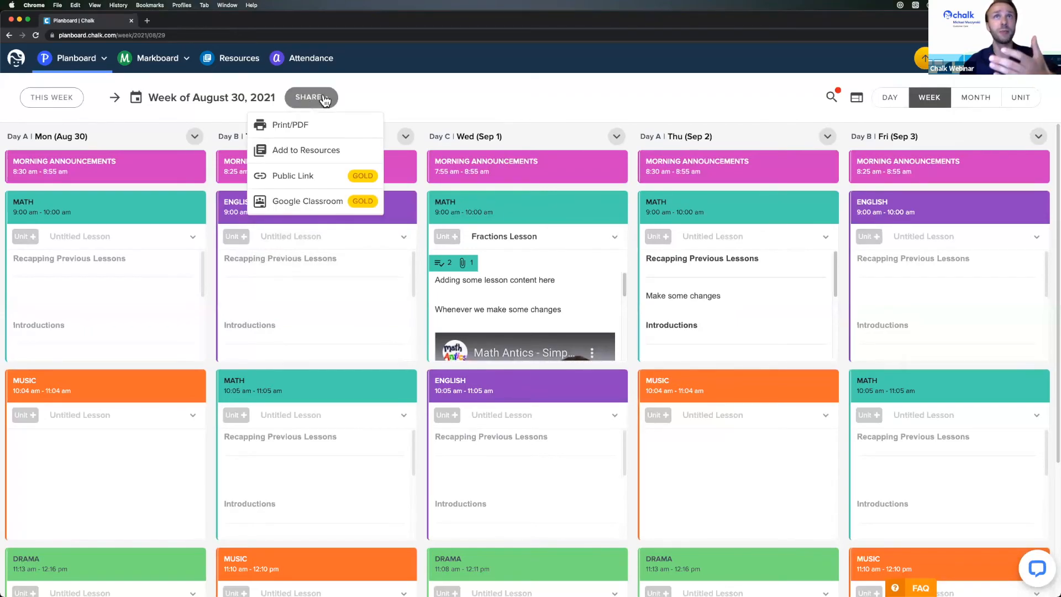
pyautogui.click(324, 100)
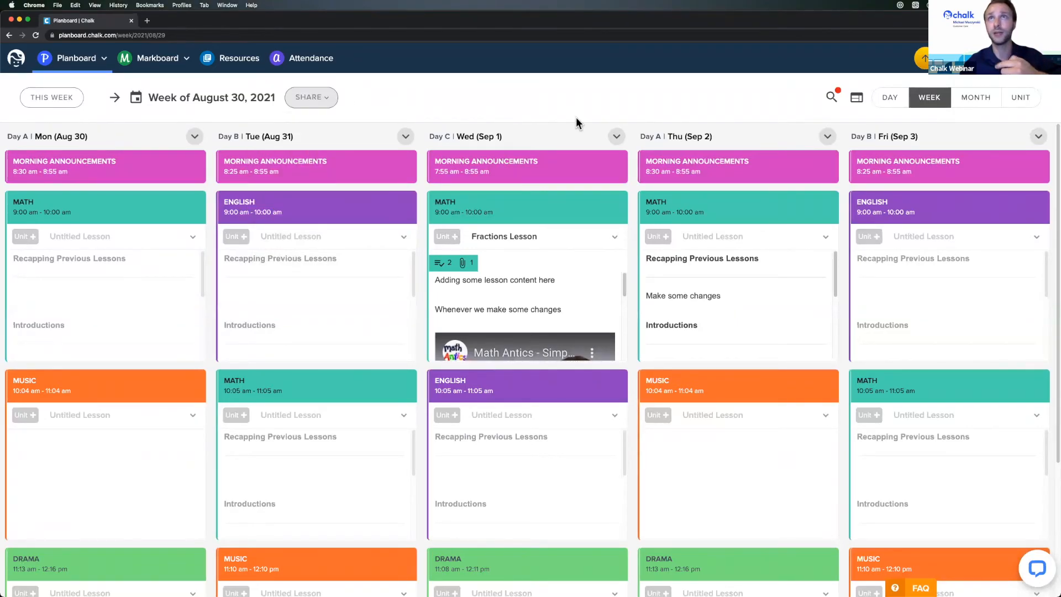
pyautogui.click(616, 136)
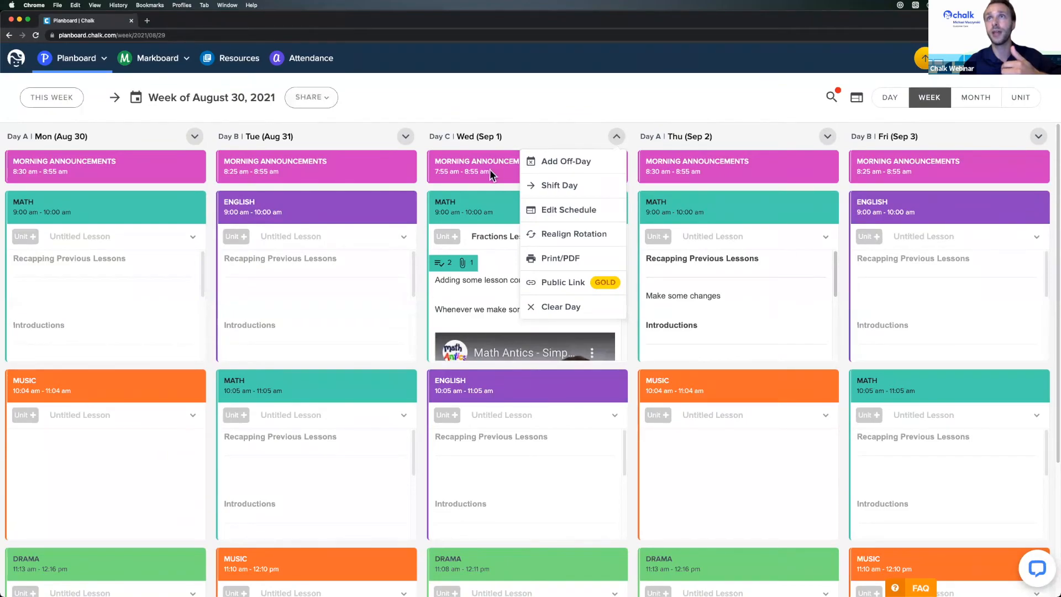
pyautogui.click(543, 123)
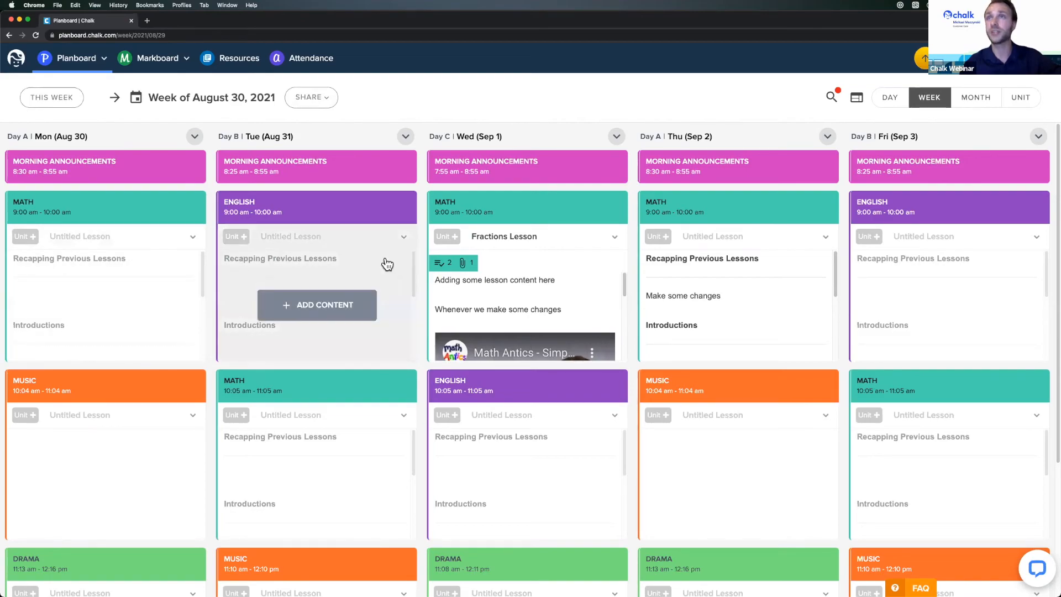
# - Share the Fractions Lesson under Resources with a colleague found by name search
pyautogui.click(552, 260)
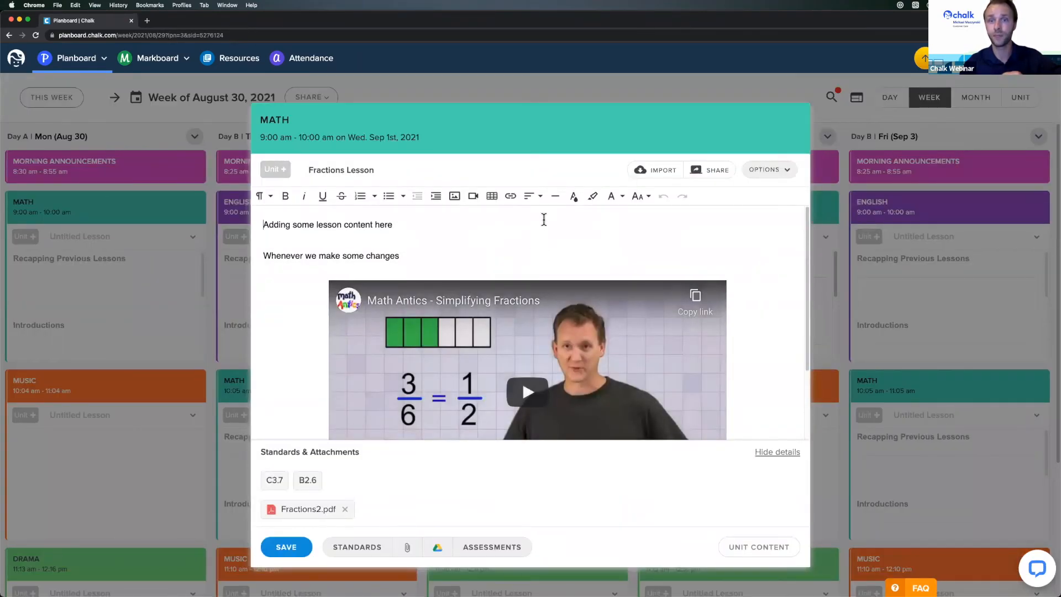
pyautogui.click(714, 173)
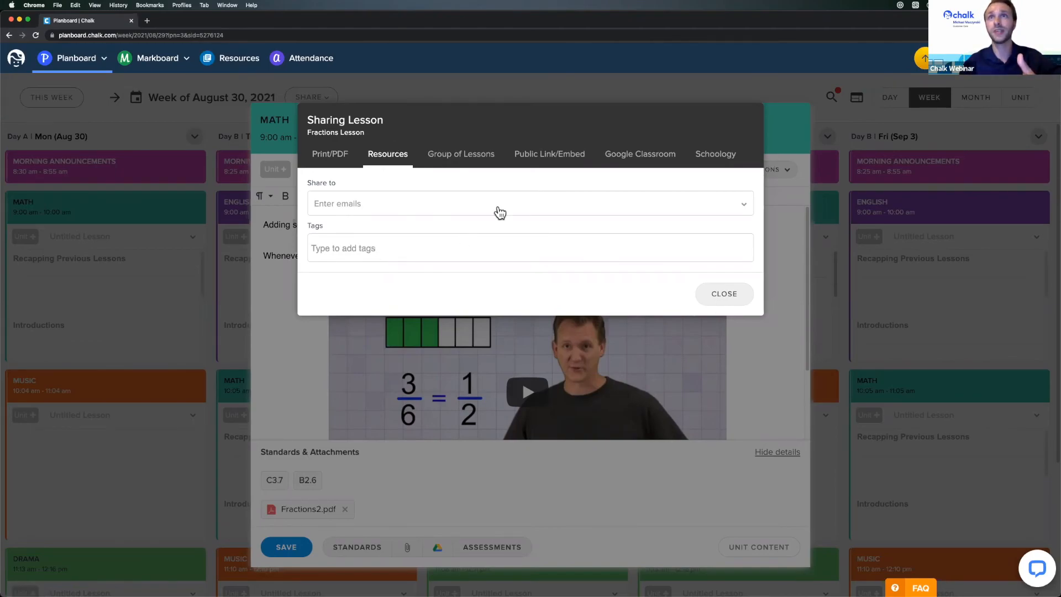
pyautogui.click(385, 213)
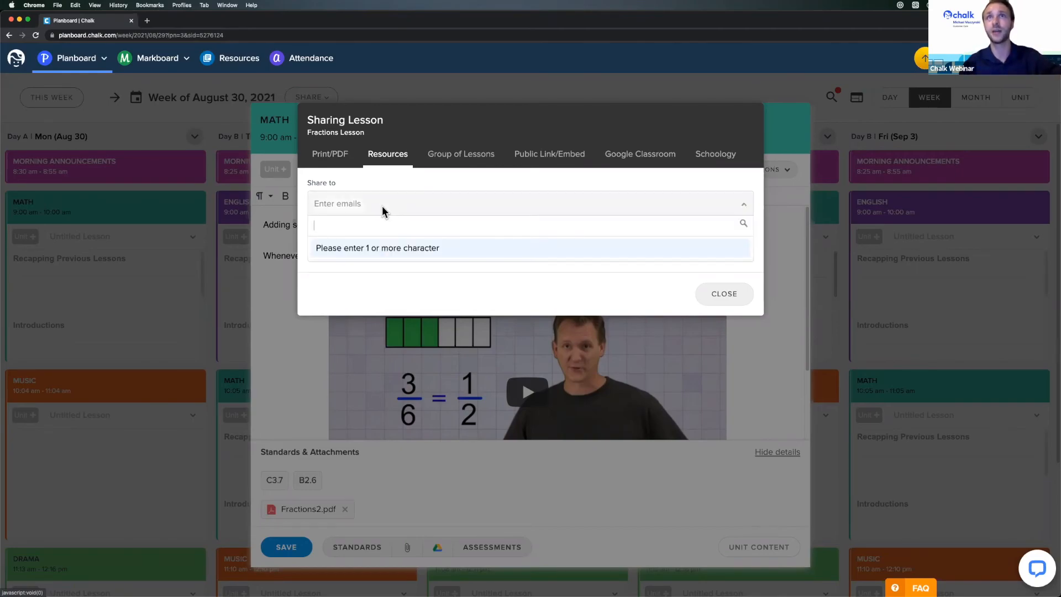
pyautogui.write('michael')
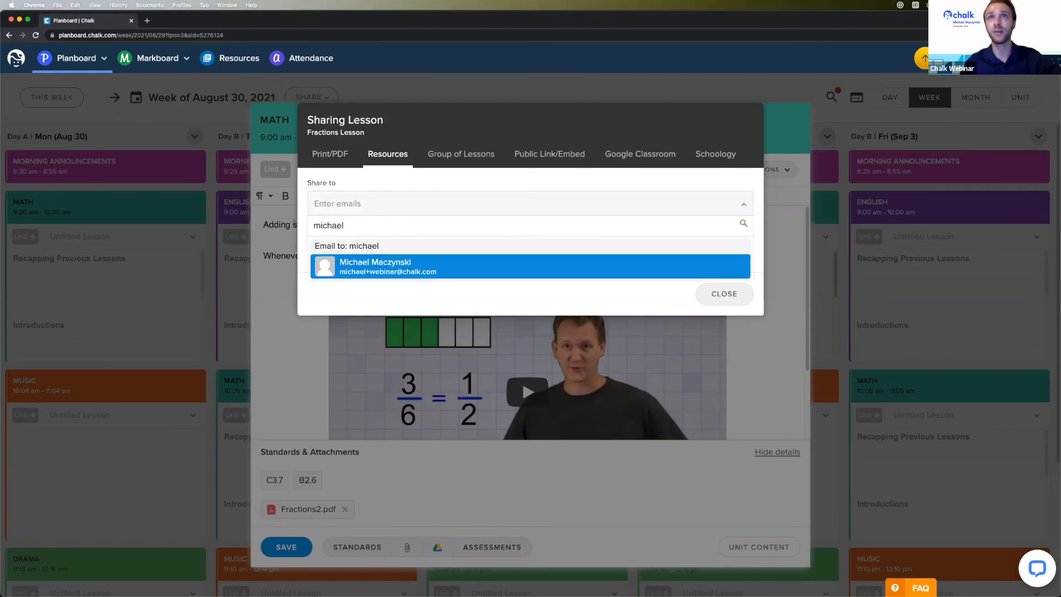
pyautogui.click(433, 277)
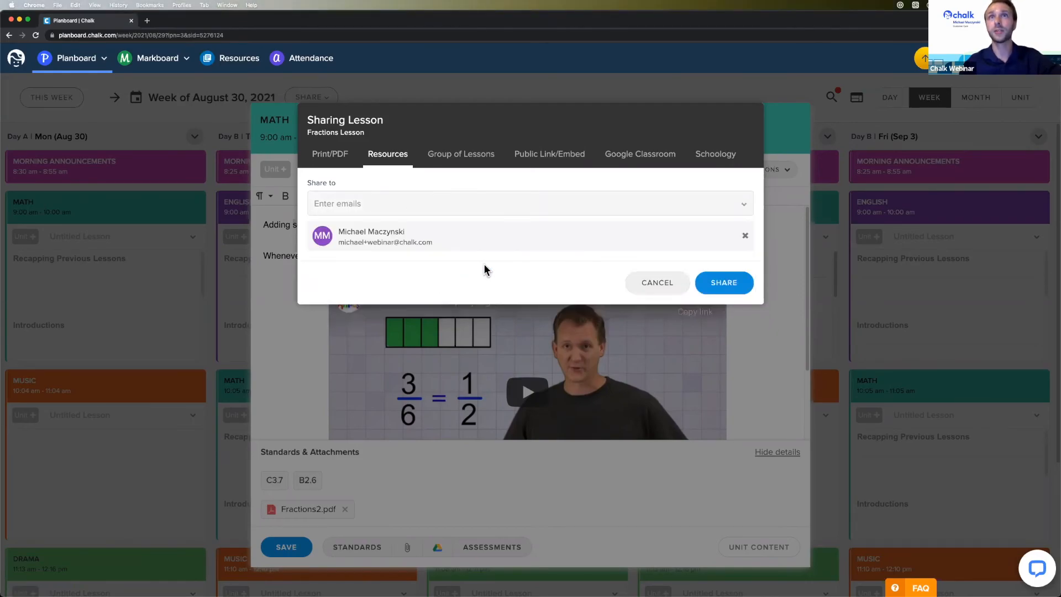
pyautogui.click(713, 284)
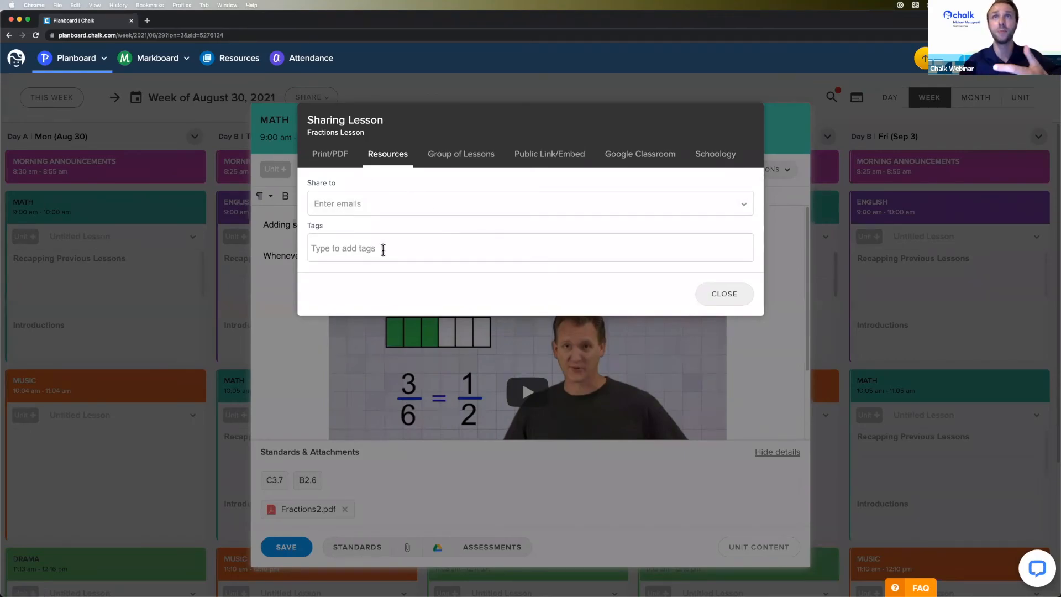
# - Check the print/PDF options, then copy the lesson's public link from Public Link/Embed
pyautogui.click(332, 157)
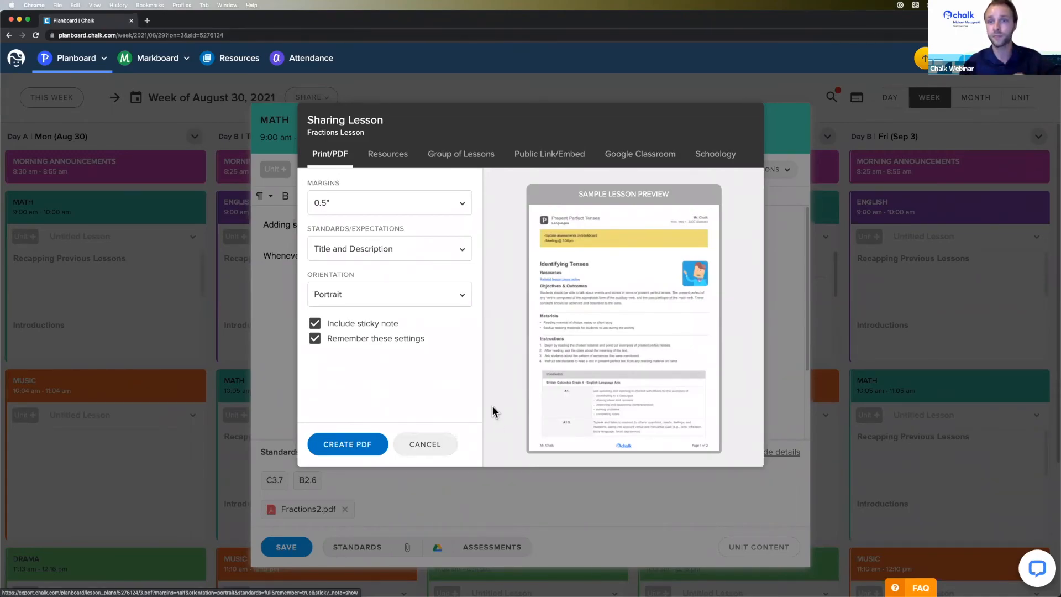
pyautogui.click(552, 157)
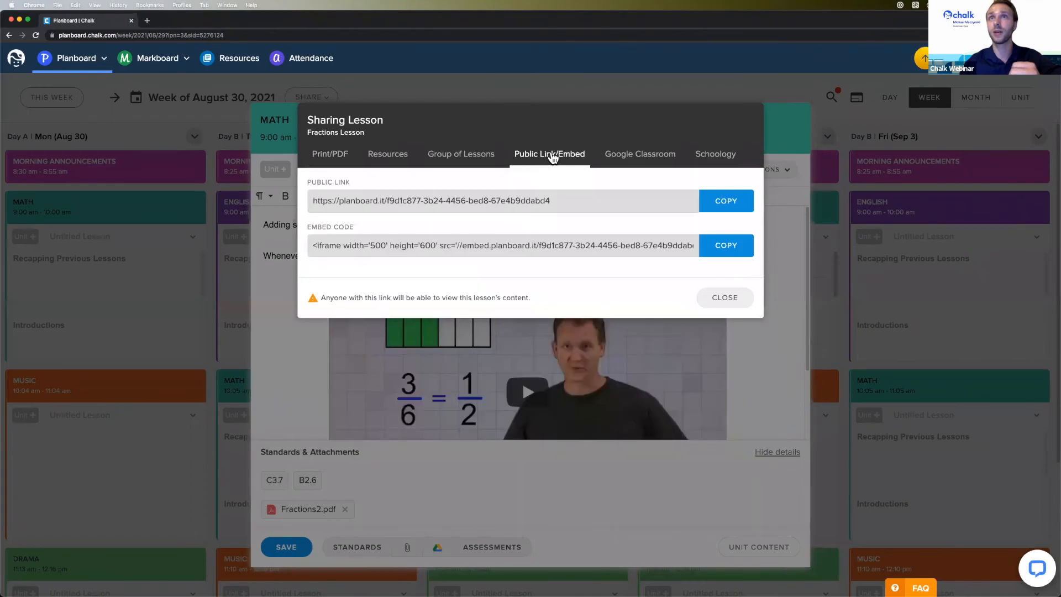
pyautogui.click(721, 204)
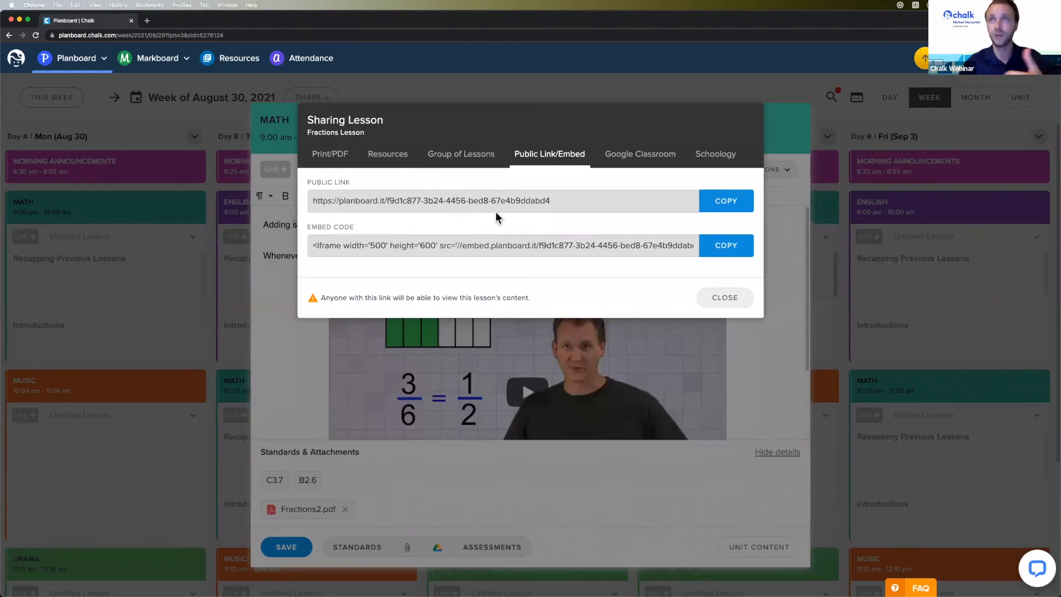
pyautogui.click(722, 203)
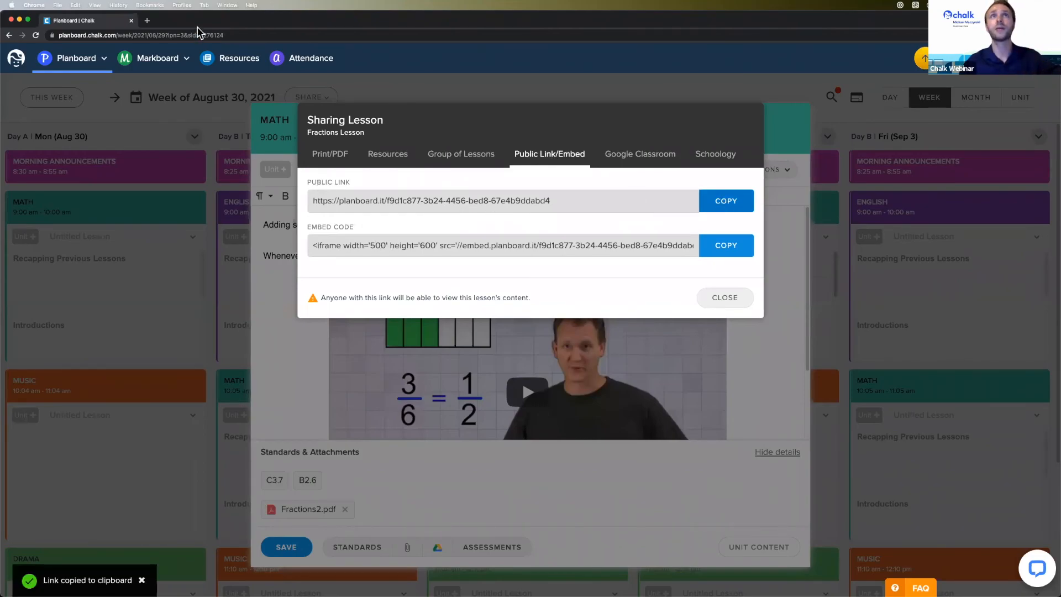
pyautogui.click(148, 22)
# - Paste the copied public link to view the shared Fractions Lesson, then close that tab
pyautogui.press('super+v')
pyautogui.press('Return')
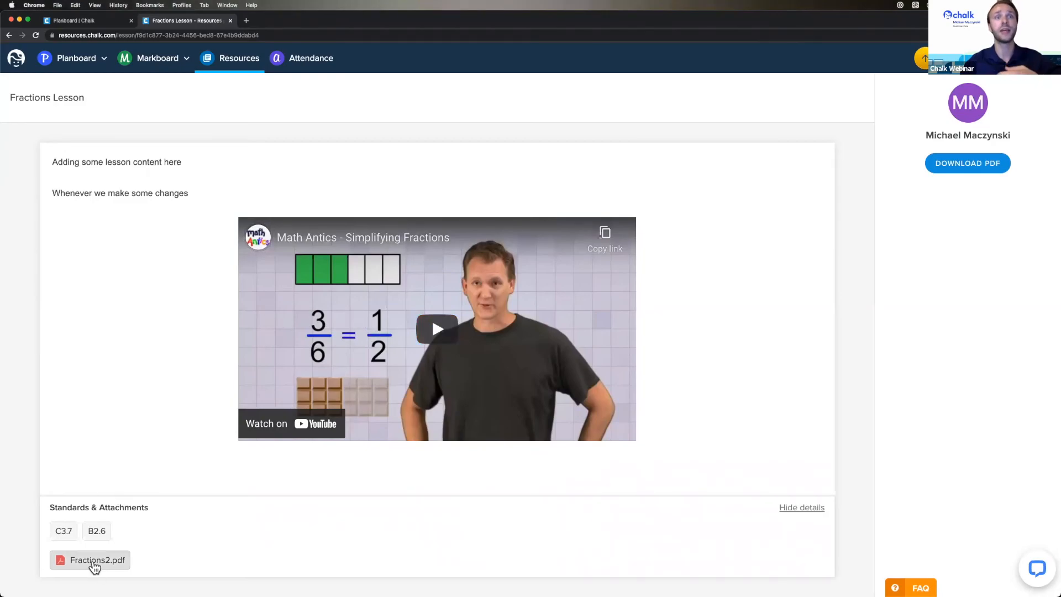
pyautogui.moveTo(68, 538)
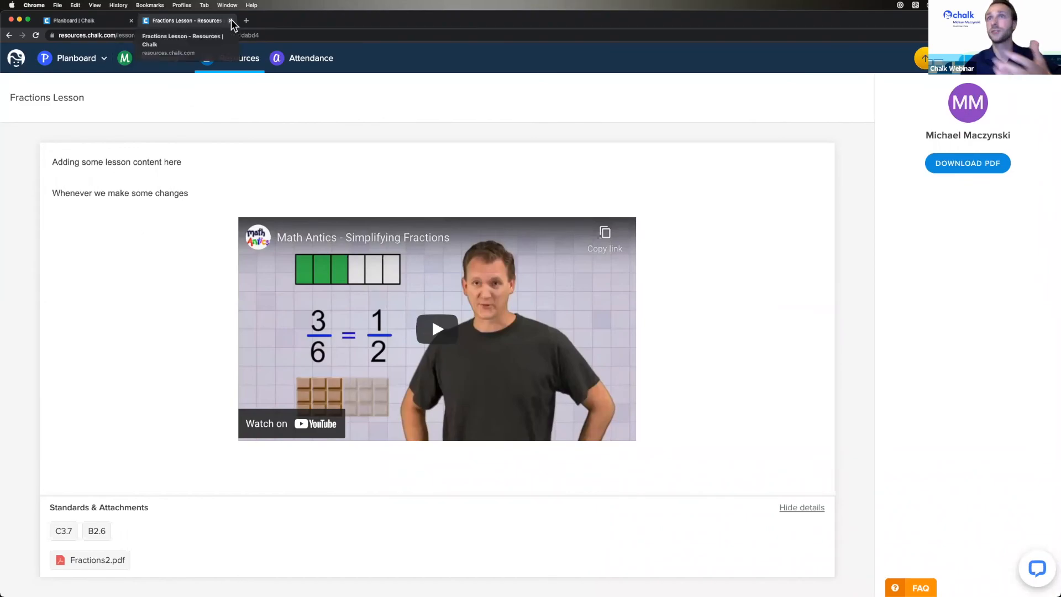
pyautogui.press('super+w')
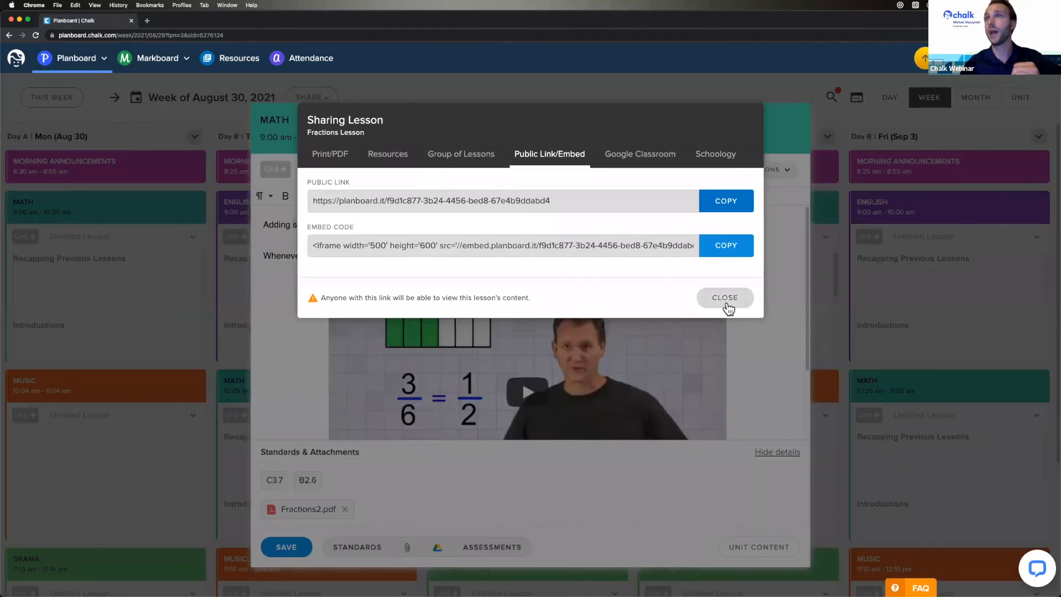
# - Close the sharing dialog and lesson editor, then reopen Wednesday Sep 1's Fractions Lesson
pyautogui.click(725, 298)
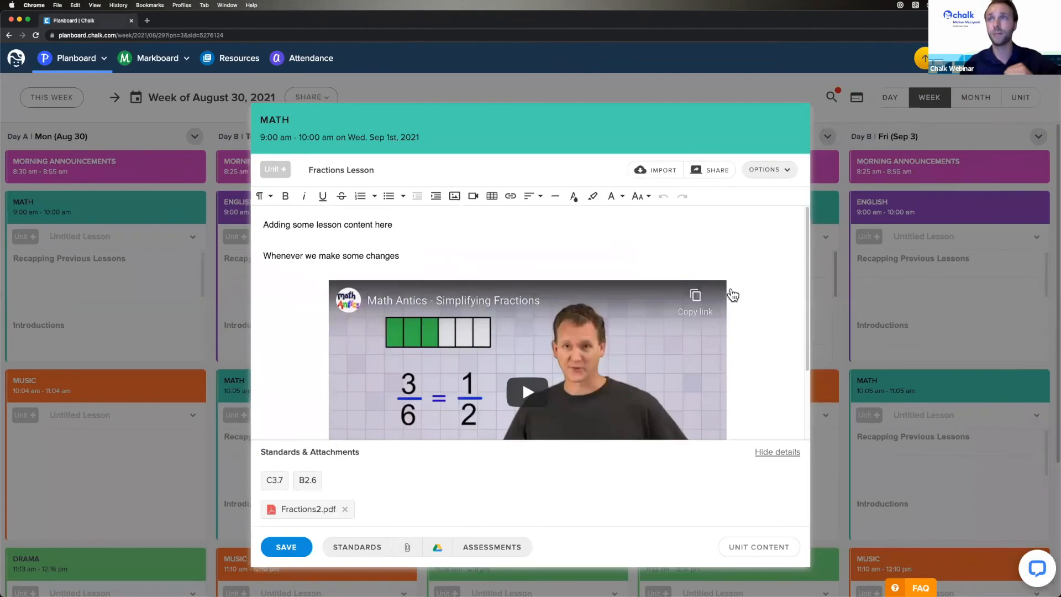
pyautogui.click(837, 300)
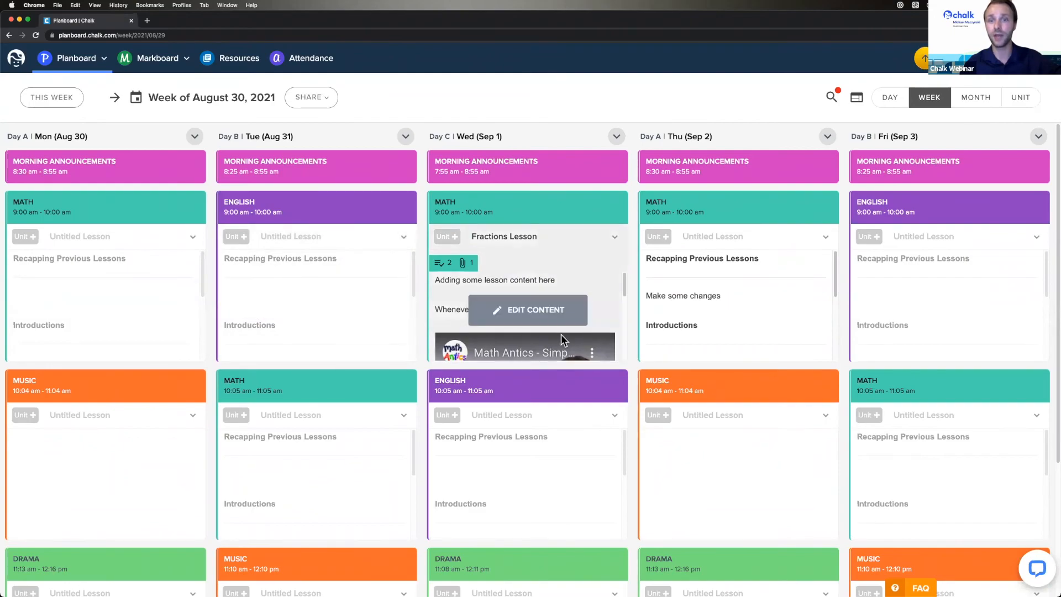
pyautogui.moveTo(748, 297)
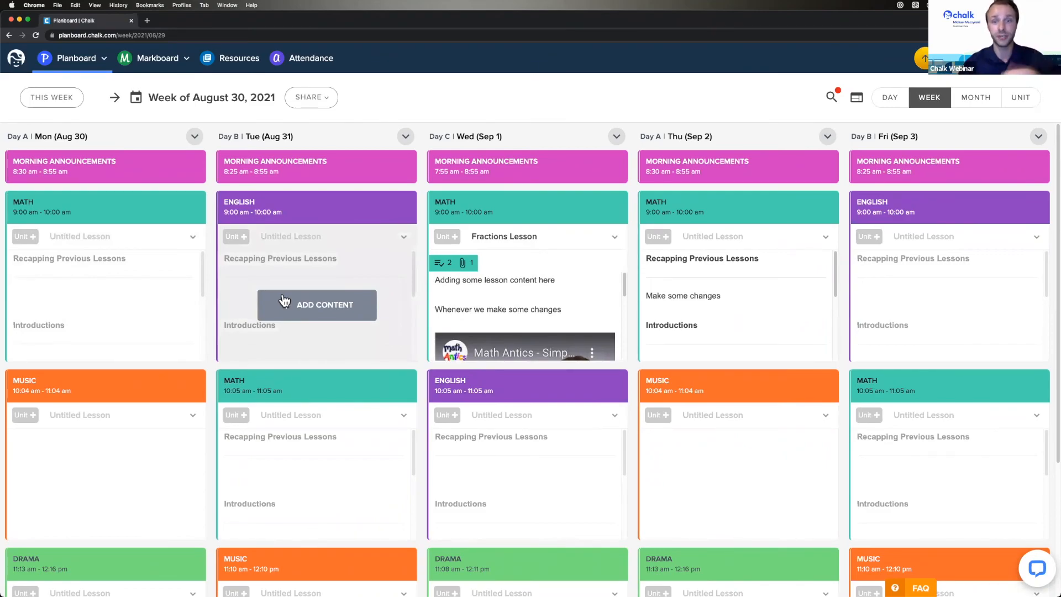
pyautogui.click(578, 282)
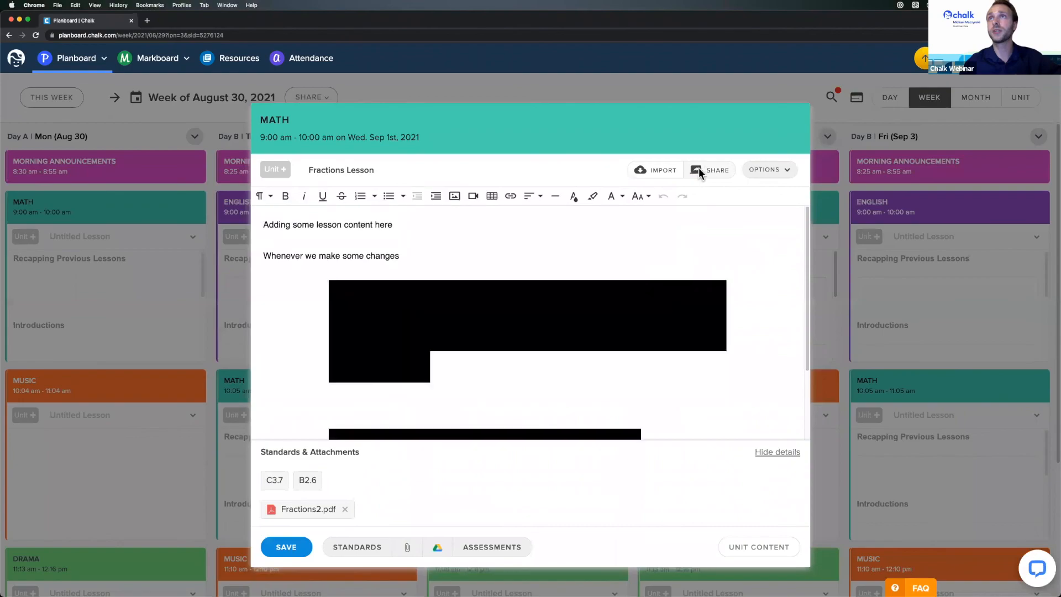
# - Look at the Google Classroom and Schoology share tabs, then close the dialog and editor
pyautogui.click(699, 168)
pyautogui.click(638, 161)
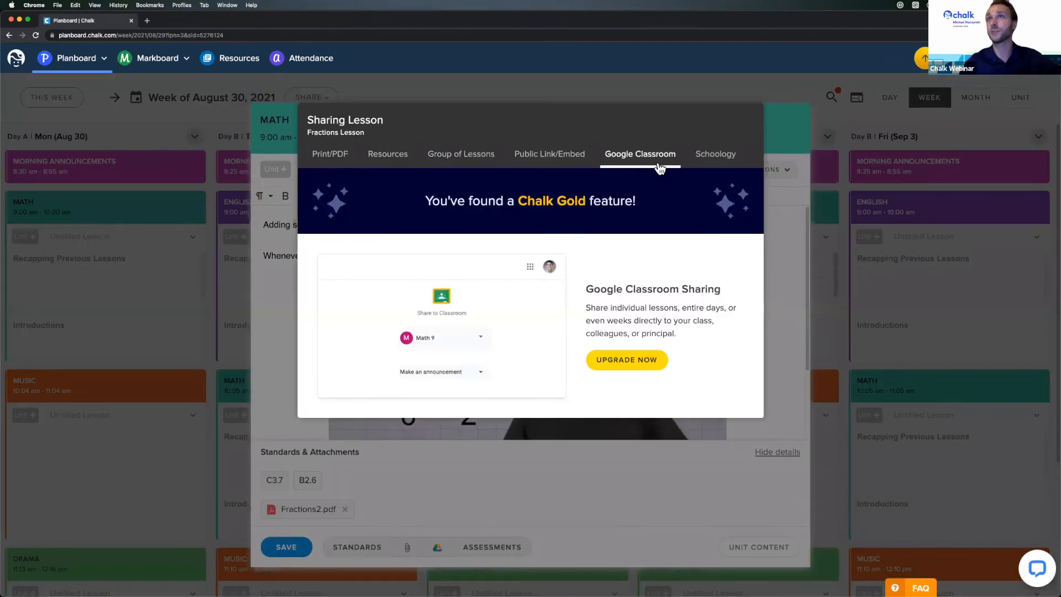
pyautogui.click(715, 166)
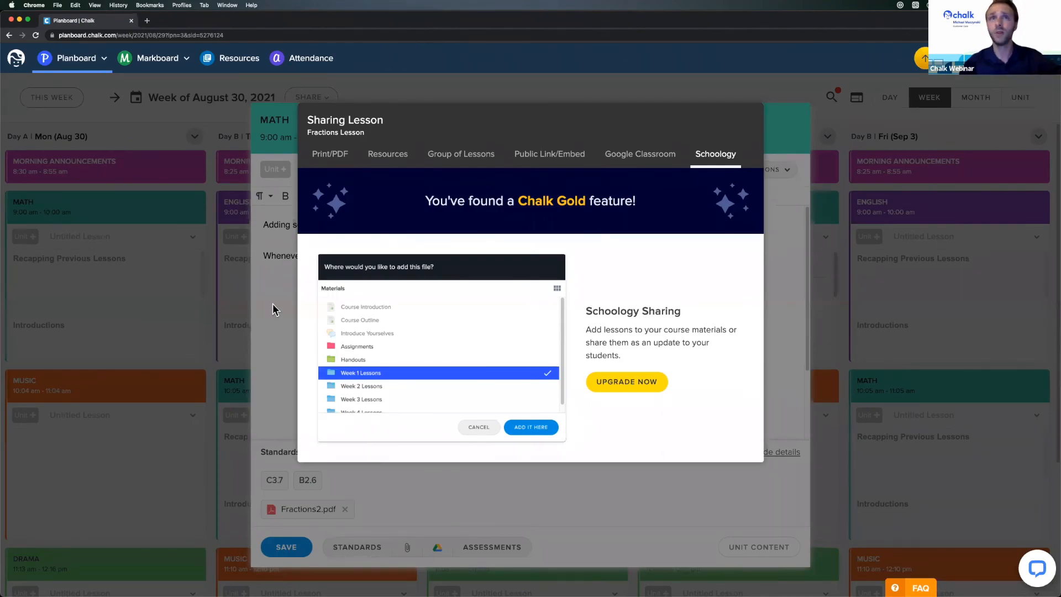
pyautogui.click(215, 315)
pyautogui.click(187, 303)
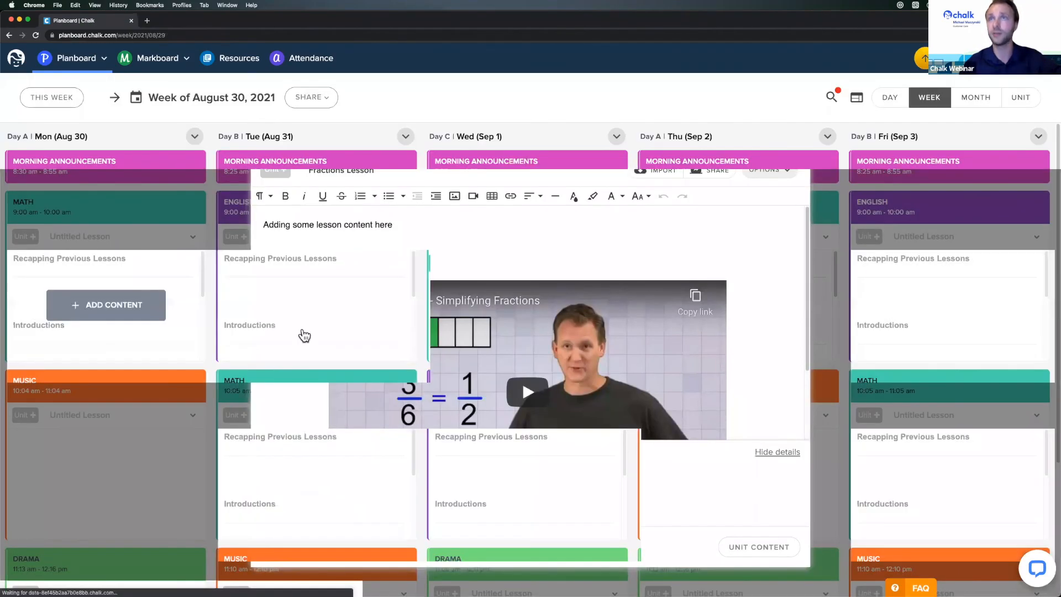
pyautogui.moveTo(432, 331)
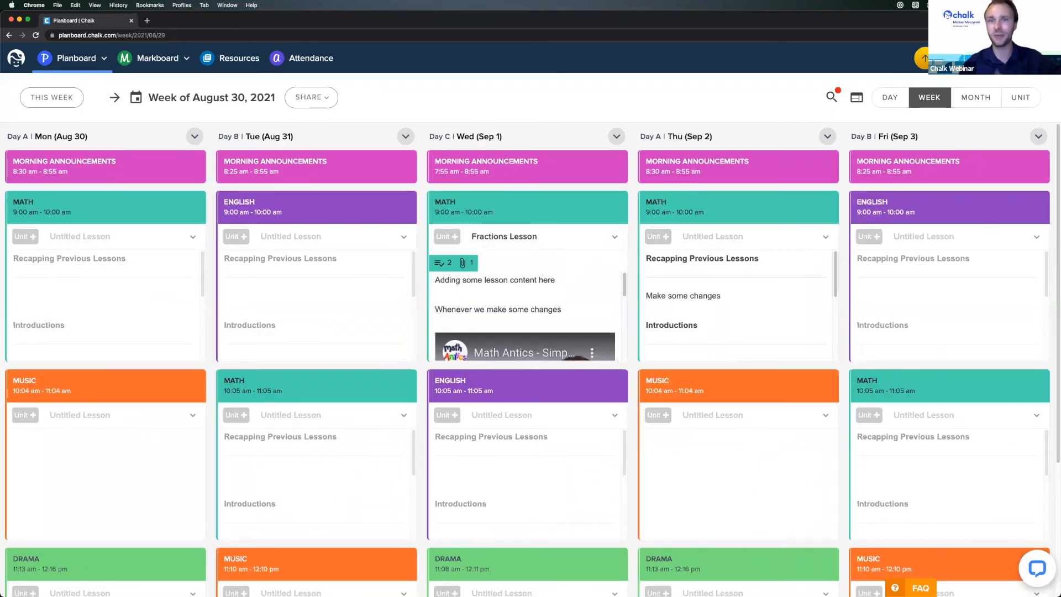
# - Go to Planboard Settings, then choose Standards from the Settings gear menu
pyautogui.click(76, 64)
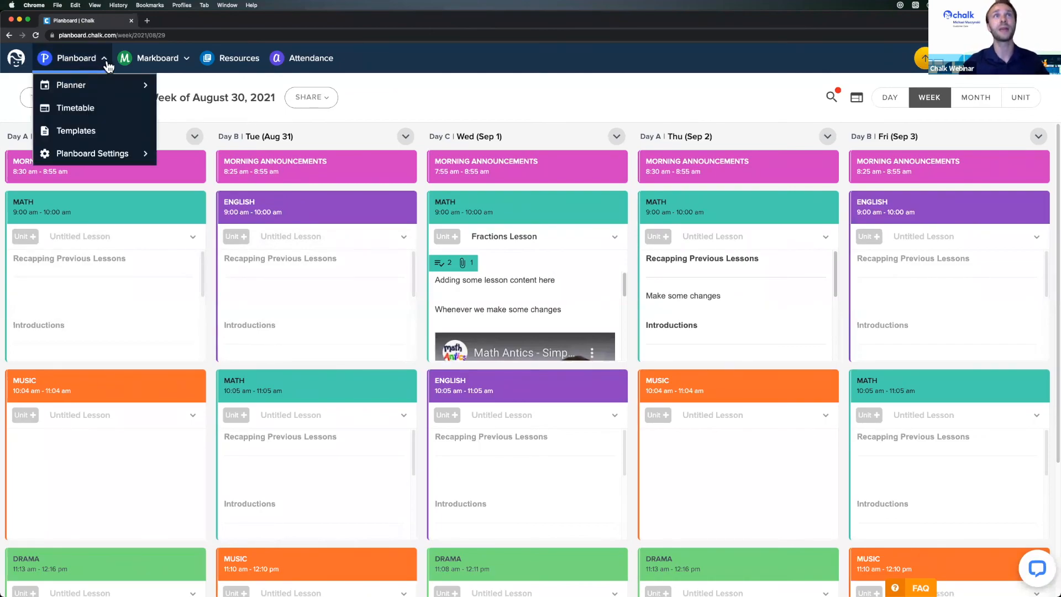
pyautogui.click(79, 58)
pyautogui.click(79, 59)
pyautogui.moveTo(106, 155)
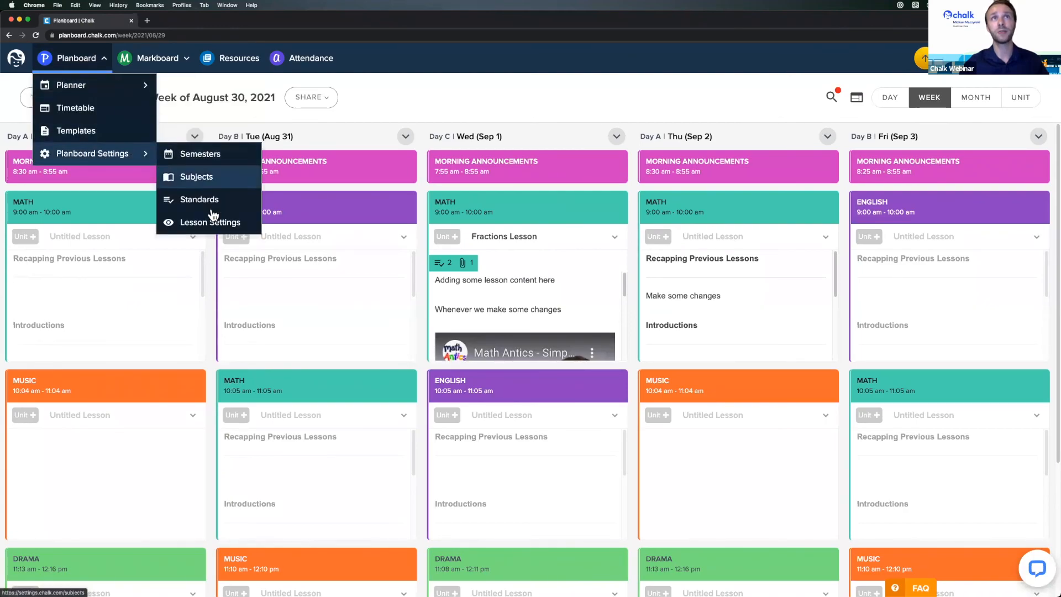
pyautogui.click(520, 86)
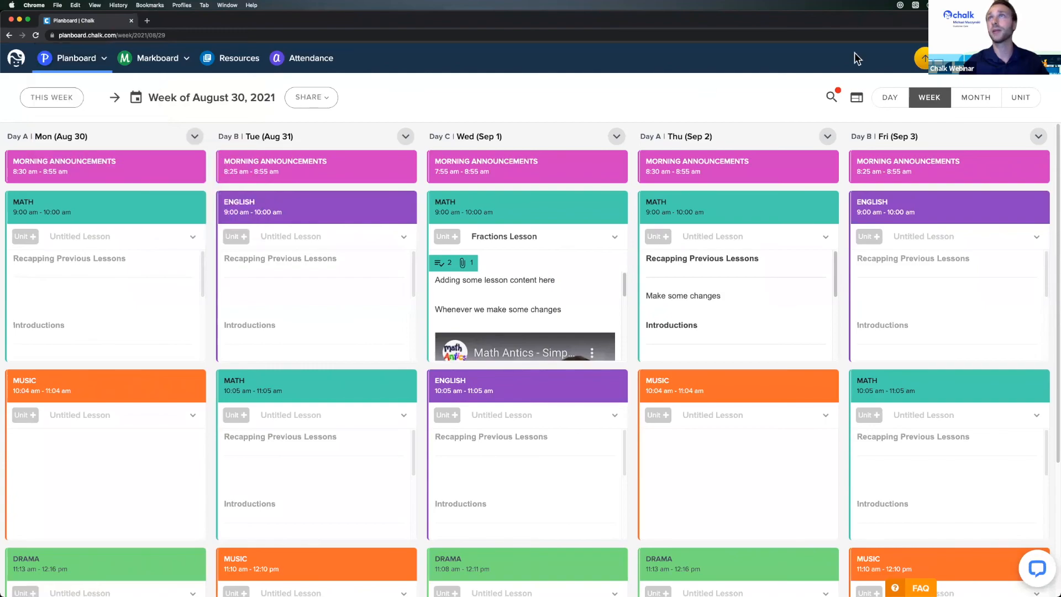
pyautogui.click(956, 58)
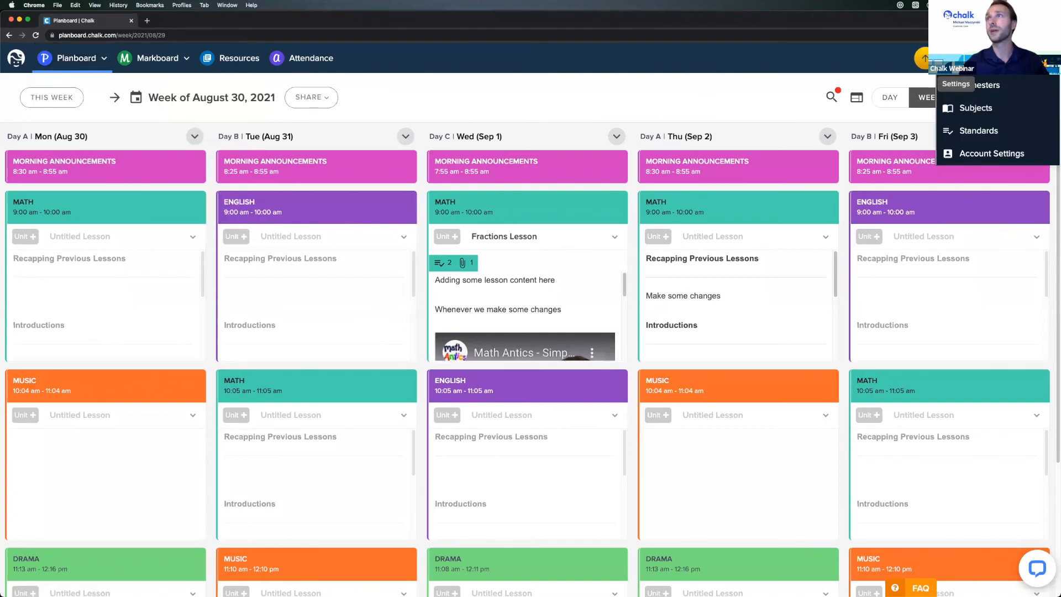
pyautogui.click(1014, 137)
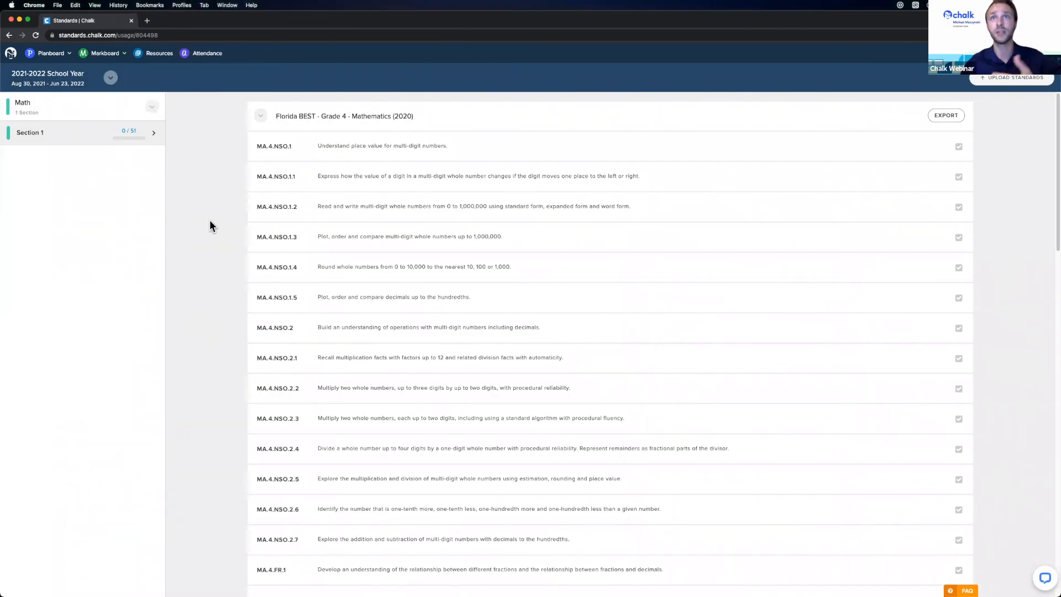
# - Keep Math as the subject and confirm standard B2.6 is used in Wednesday Sep. 1's lesson
pyautogui.click(109, 107)
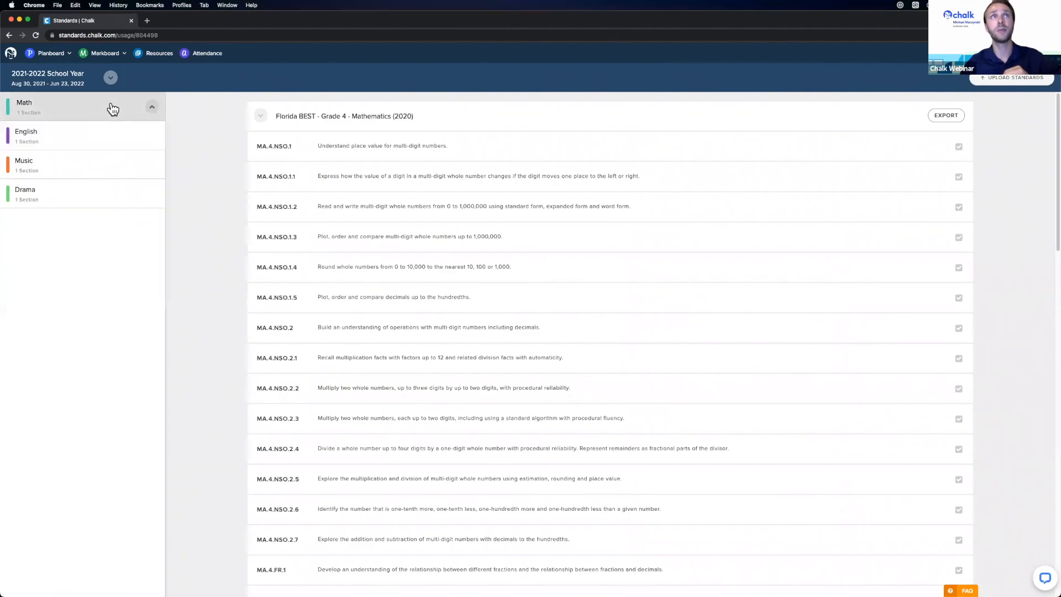
pyautogui.click(130, 107)
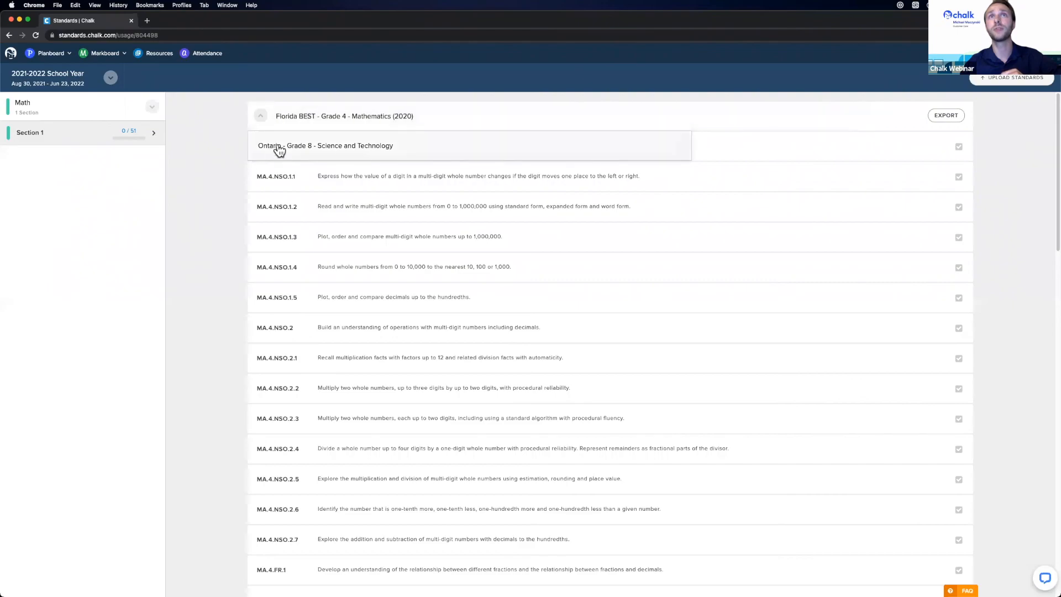
pyautogui.scroll(-5, 232, 268)
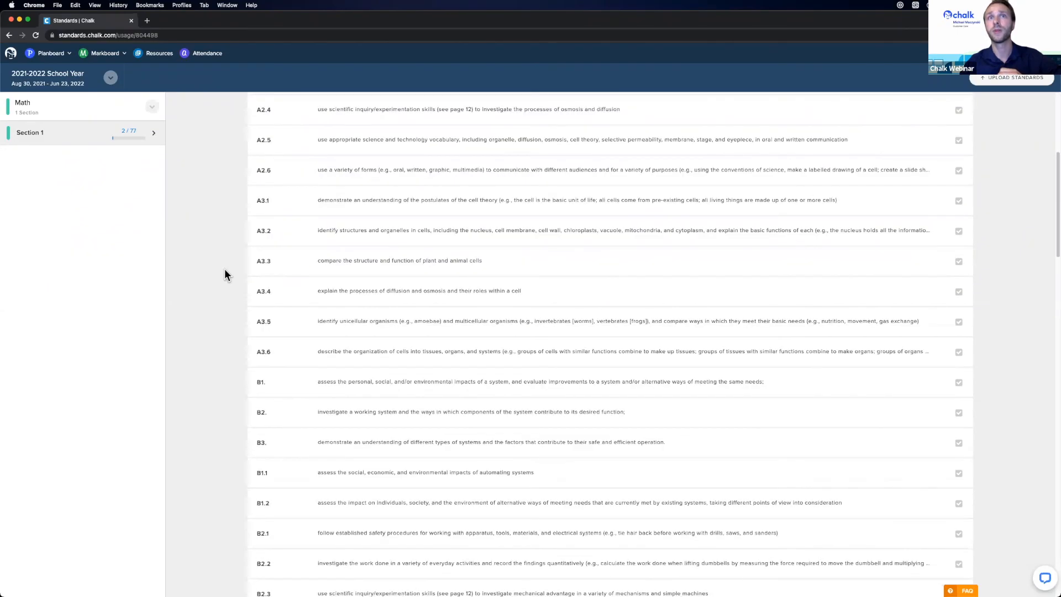
pyautogui.scroll(-7, 213, 282)
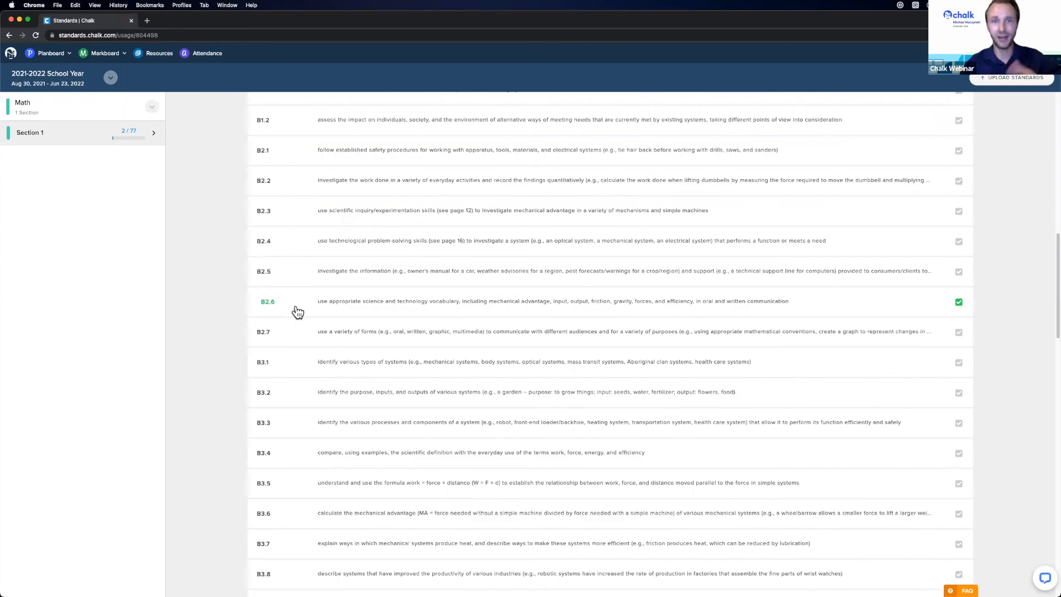
pyautogui.click(338, 308)
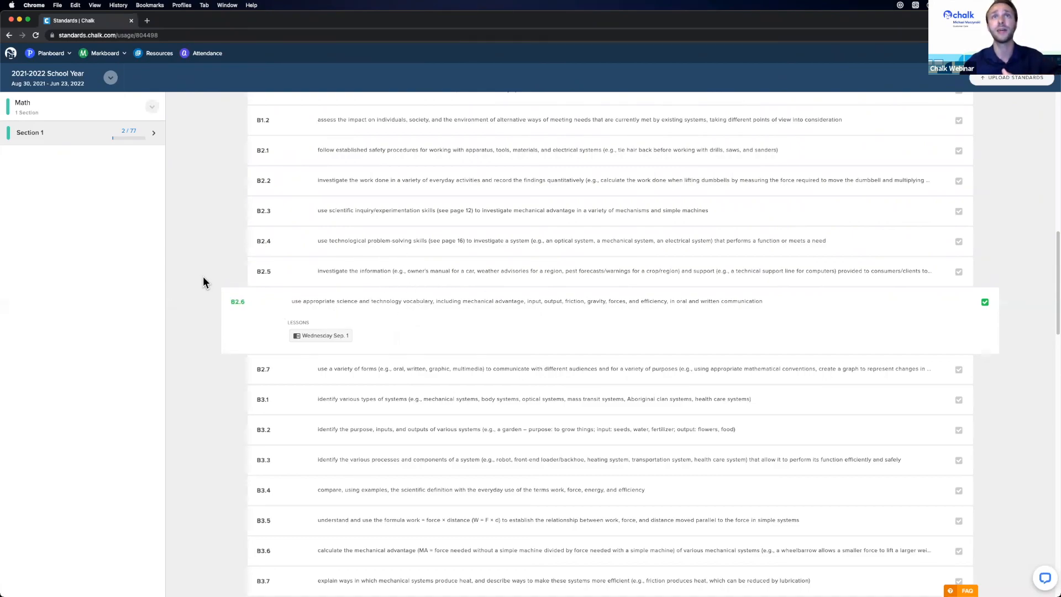
pyautogui.scroll(1, 212, 283)
pyautogui.scroll(10, 217, 282)
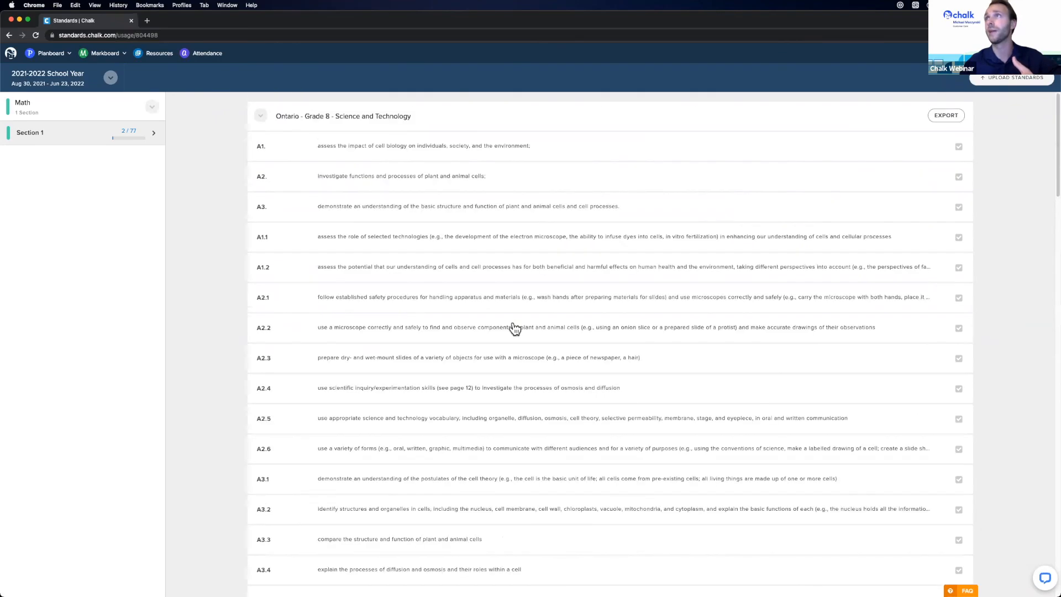
pyautogui.click(946, 116)
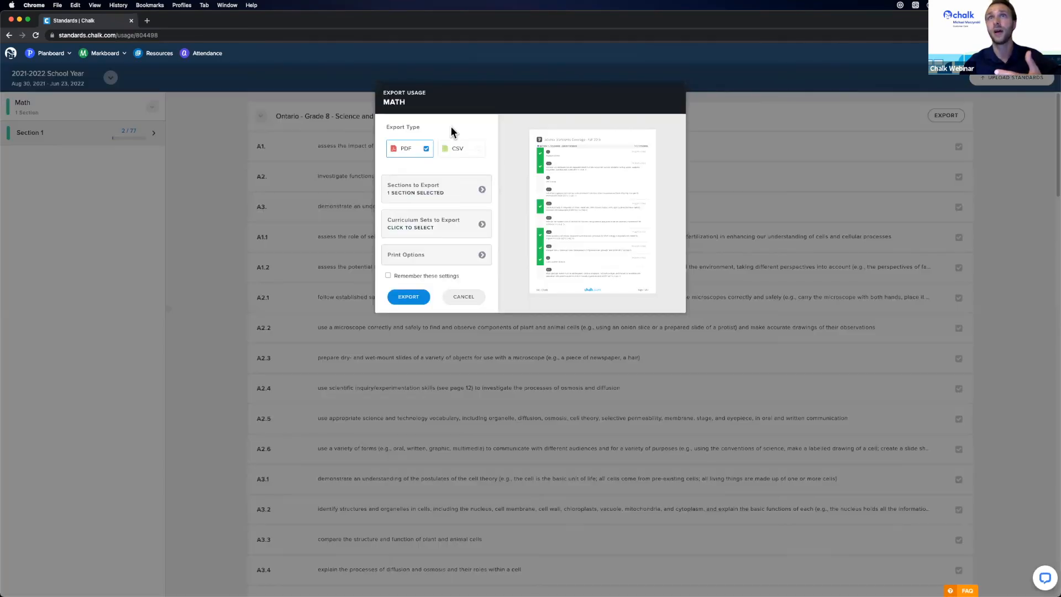
pyautogui.click(464, 299)
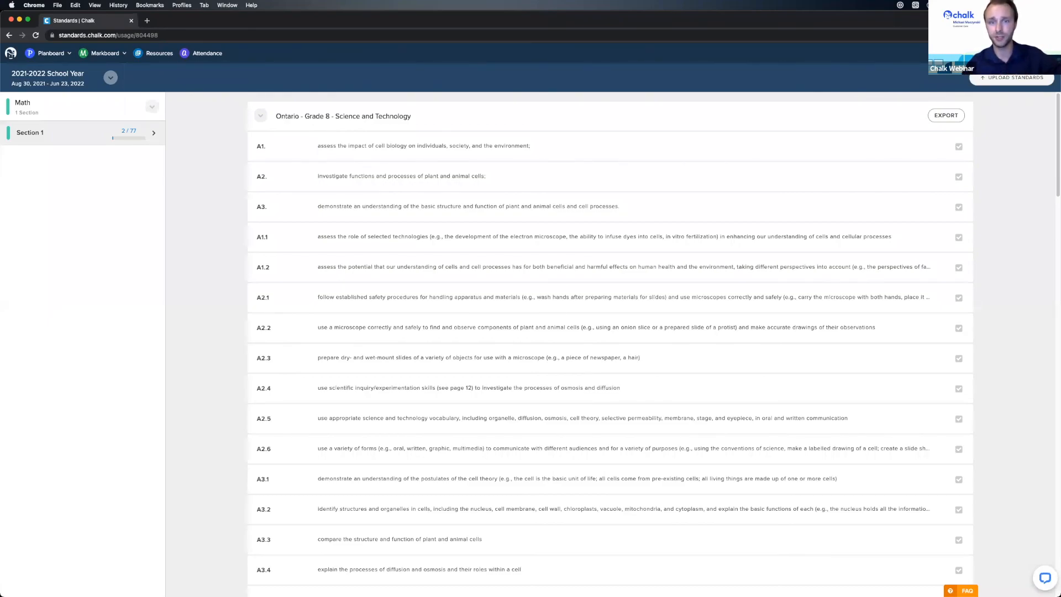
# - Go back to this week's plan from the Planner menu
pyautogui.click(50, 53)
pyautogui.moveTo(56, 71)
pyautogui.click(133, 88)
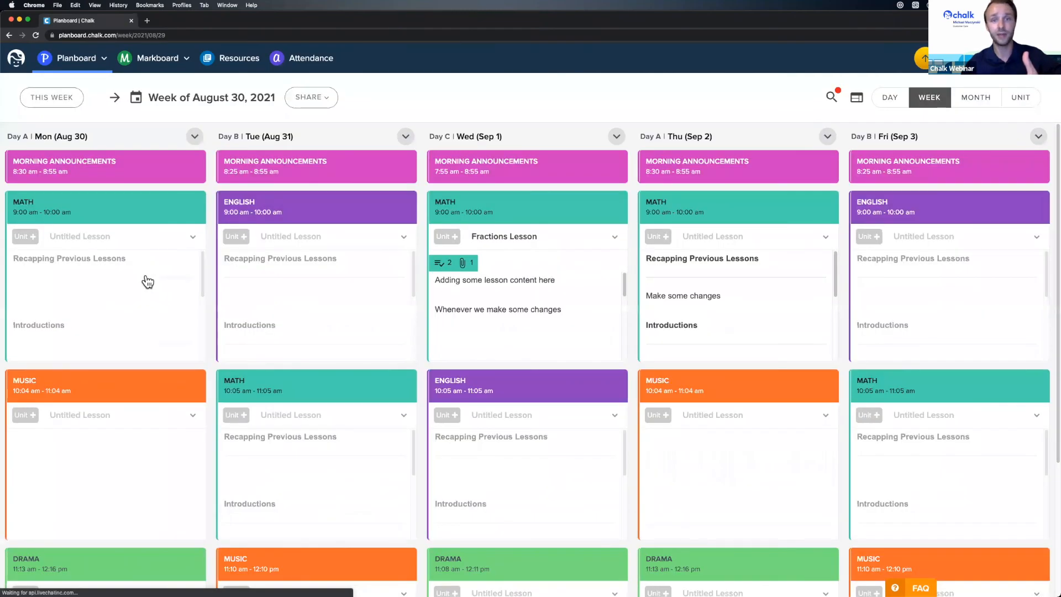
# - Open and close the live support chat, then open the Chalk Support help centre
pyautogui.moveTo(148, 282)
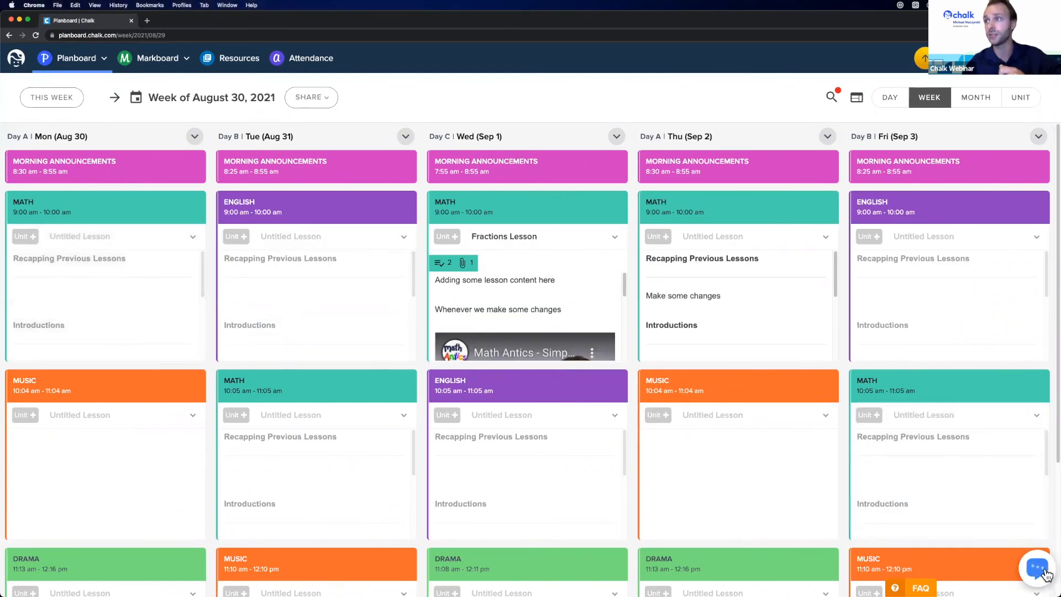
pyautogui.click(997, 393)
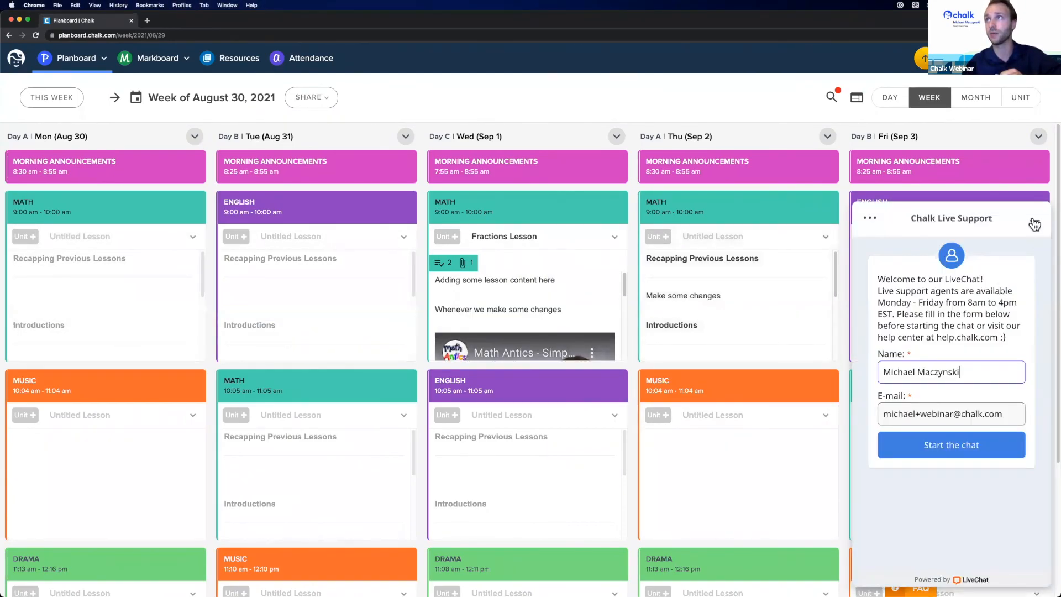
pyautogui.click(1035, 224)
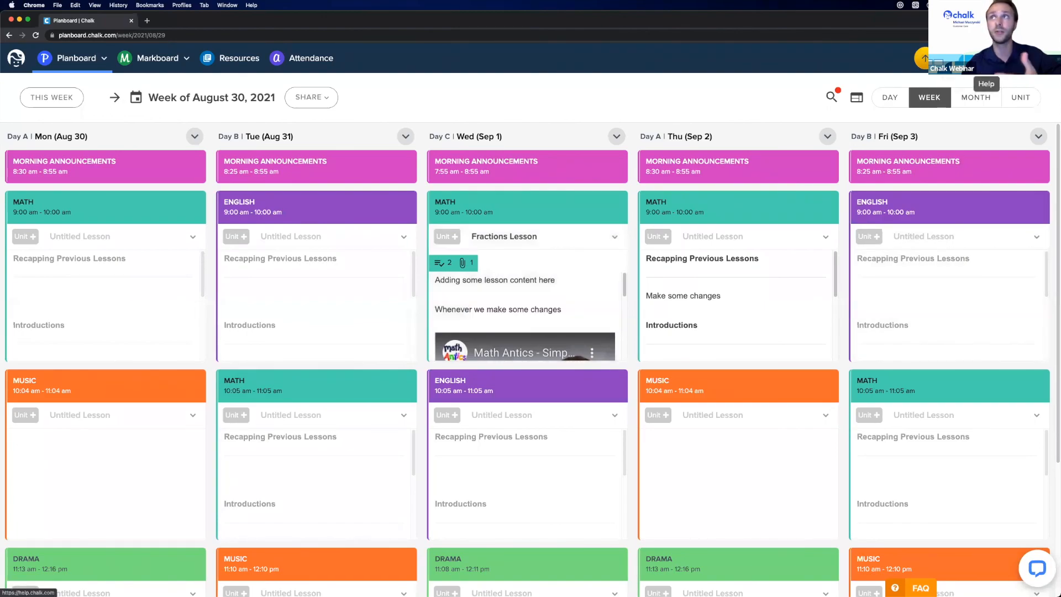
pyautogui.click(987, 58)
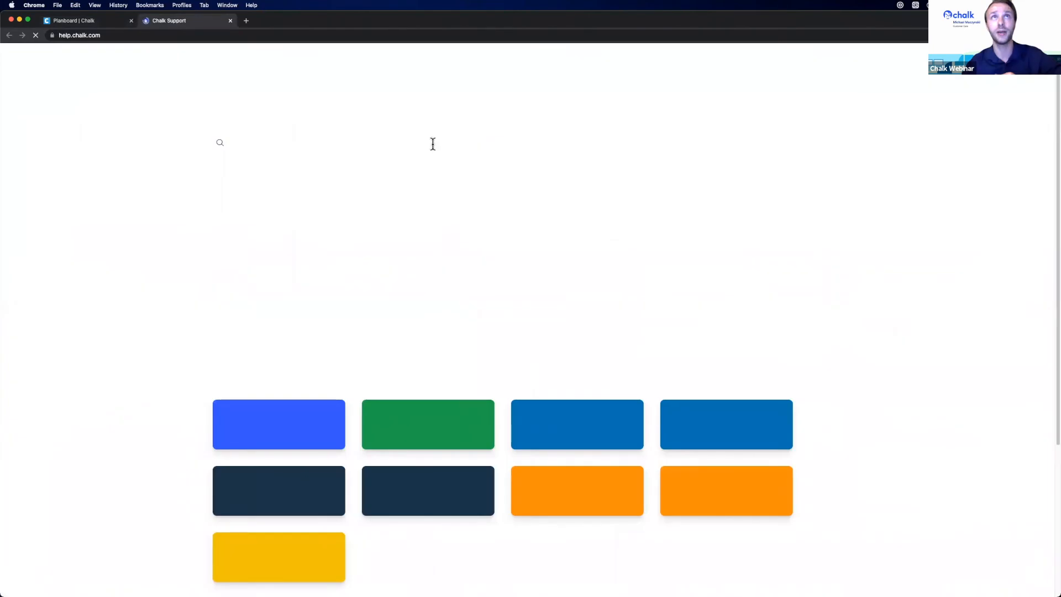